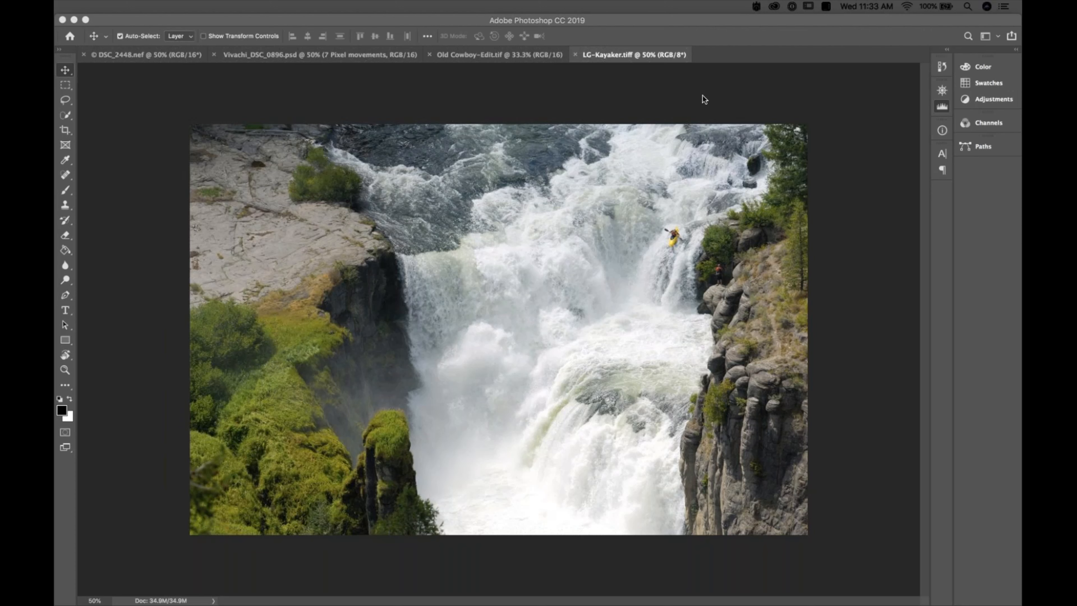
# - Collapse the Dfine 2, Viveza 2, HDR Efex Pro 2, Sharpener Pro 3, Silver Efex Pro 2 and Analog Efex Pro 2 groups in the Selective Tool
pyautogui.click(702, 96)
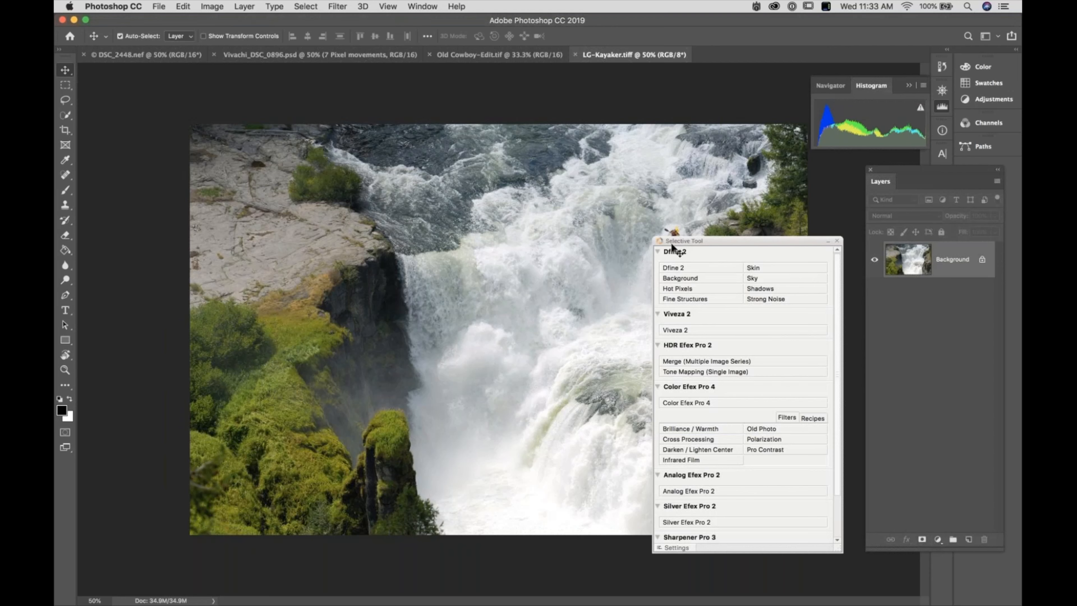
pyautogui.click(675, 252)
pyautogui.click(674, 263)
pyautogui.click(673, 273)
pyautogui.click(680, 434)
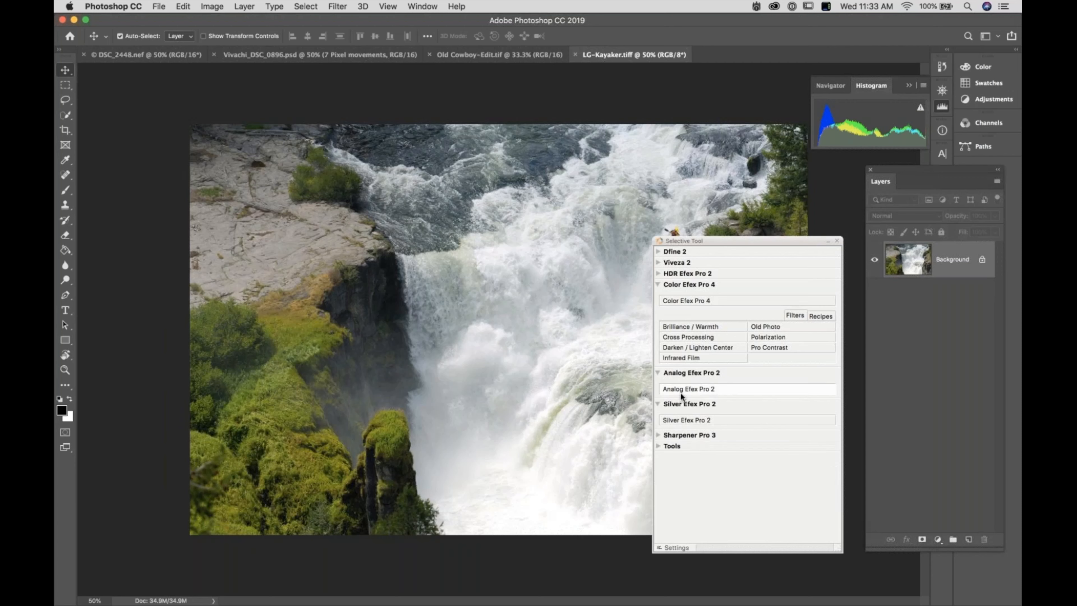
pyautogui.click(679, 403)
pyautogui.click(681, 370)
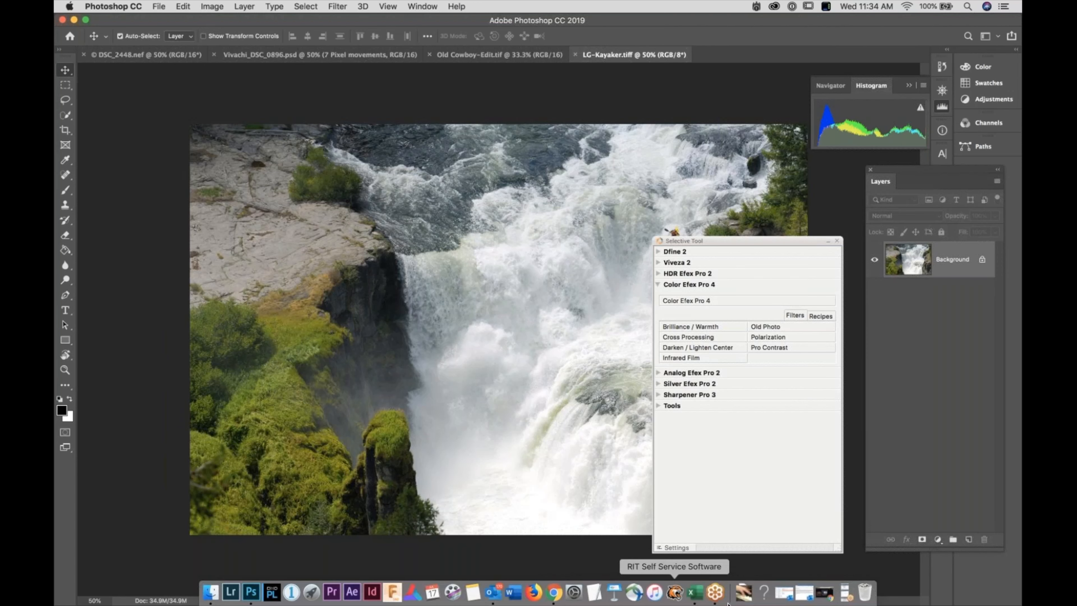
pyautogui.click(844, 596)
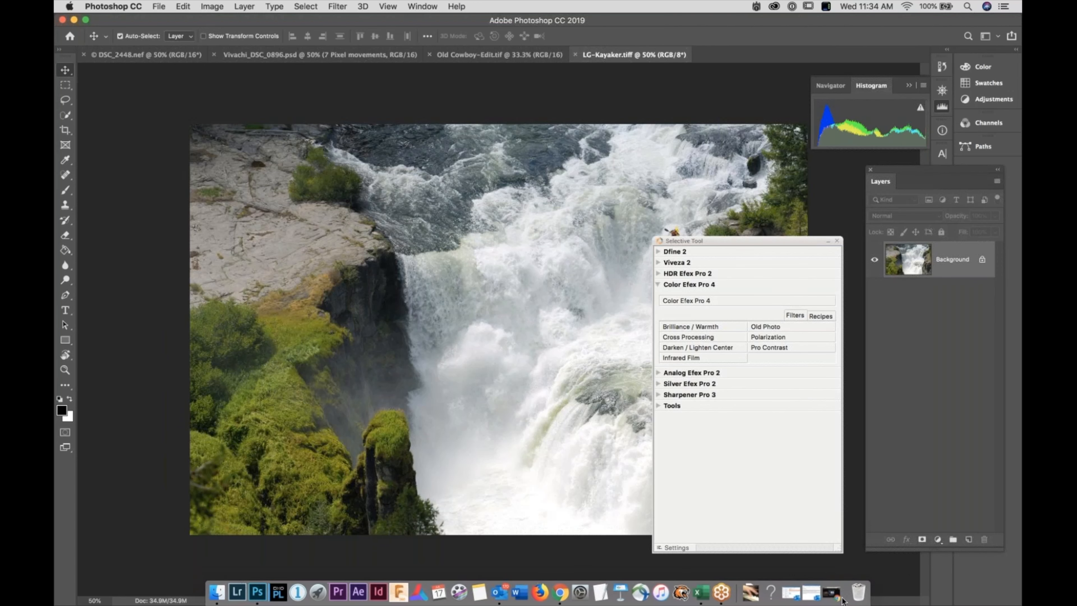
pyautogui.click(778, 79)
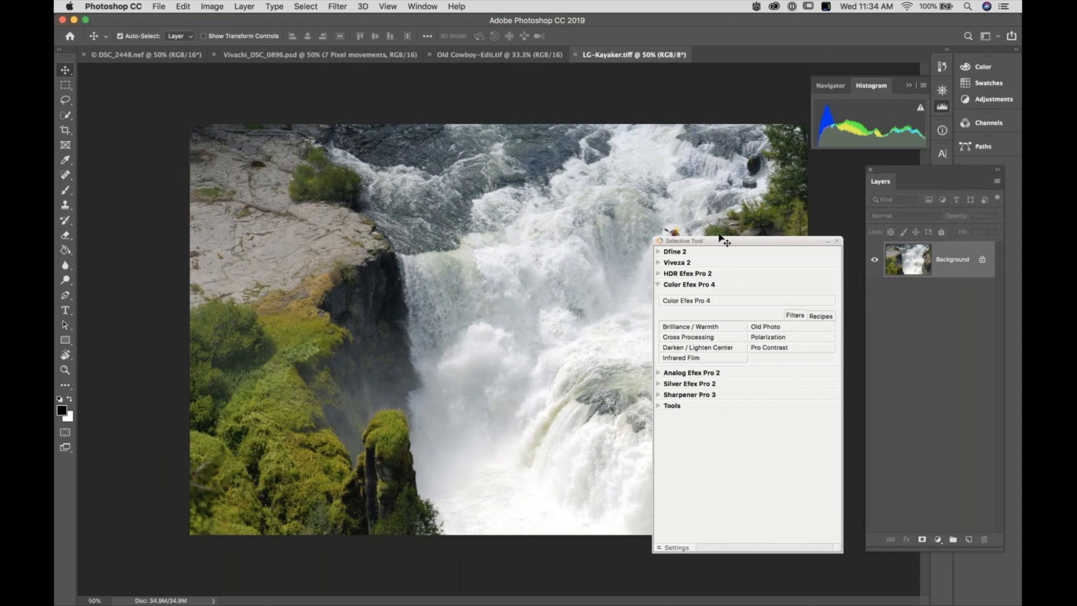
# - Move the Selective Tool over the middle of the waterfall photo and launch the Nik Collection's Color Efex Pro 4 filter
pyautogui.moveTo(719, 242); pyautogui.dragTo(548, 110)
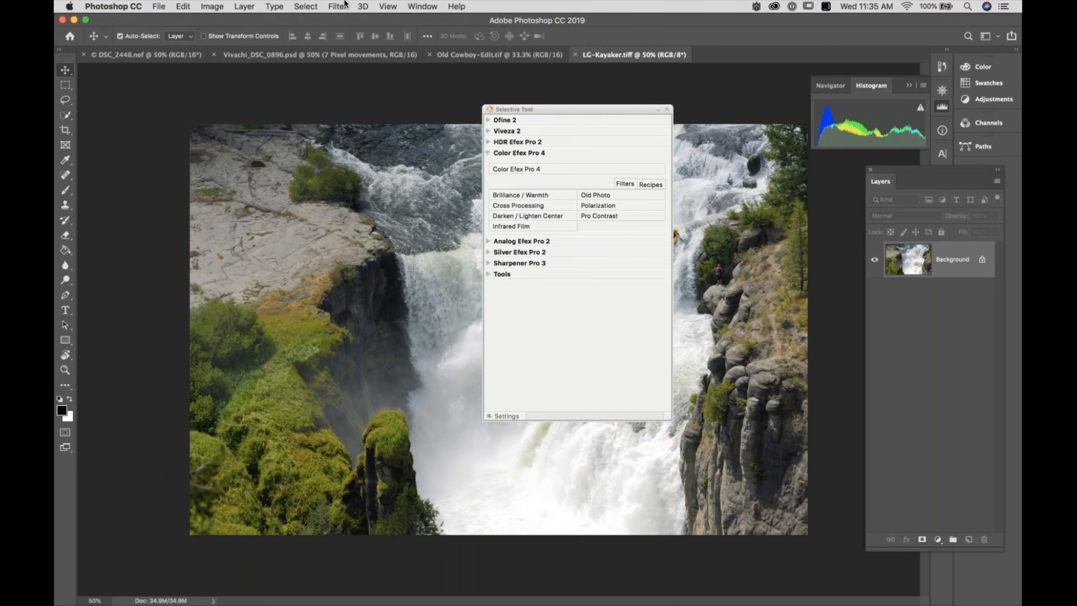
pyautogui.click(344, 5)
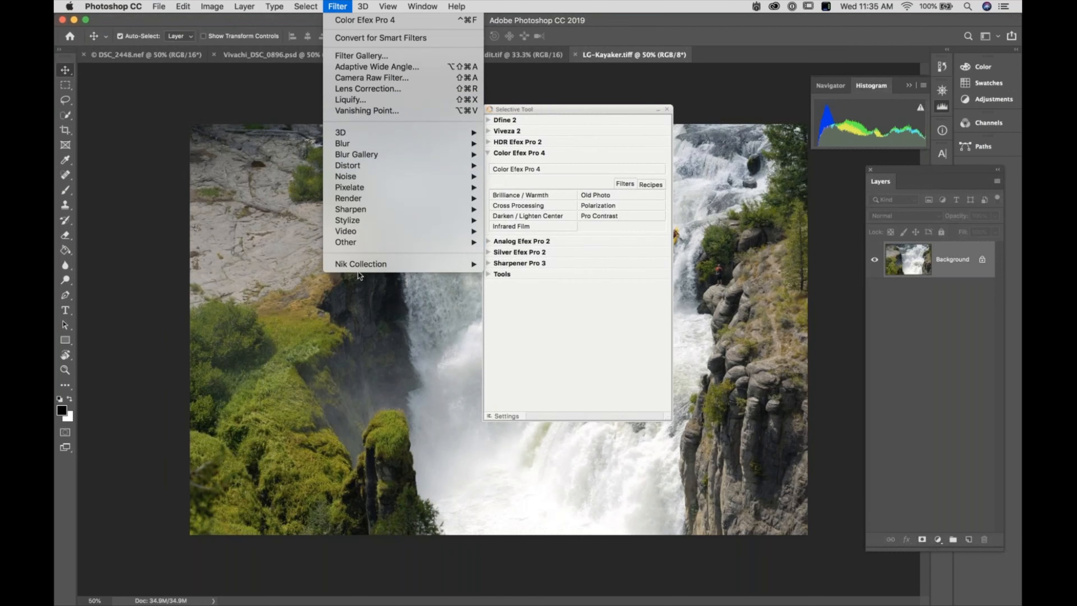
pyautogui.moveTo(365, 270)
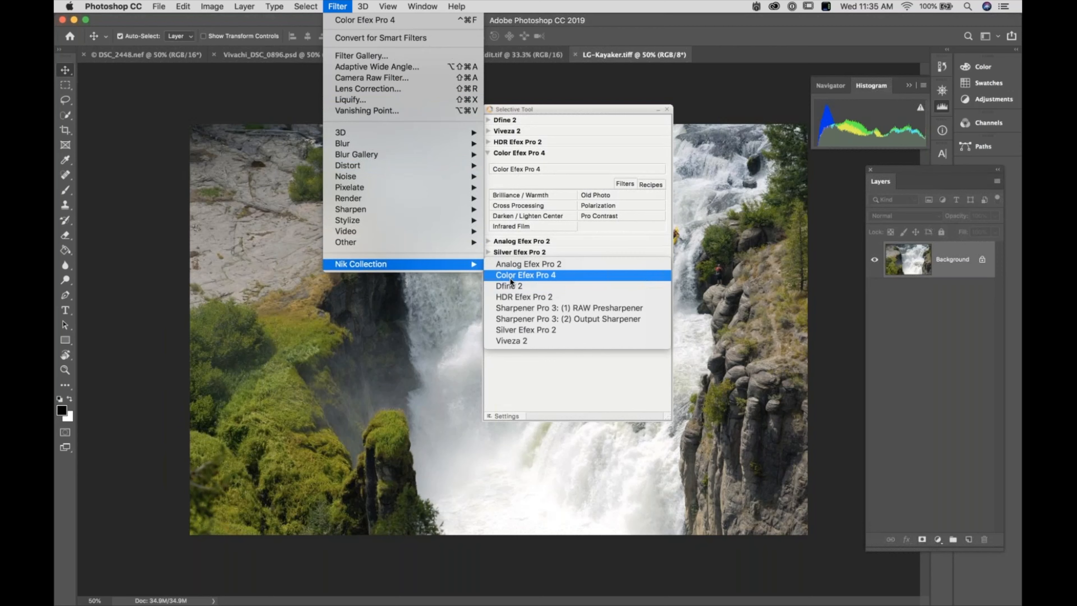
pyautogui.click(510, 277)
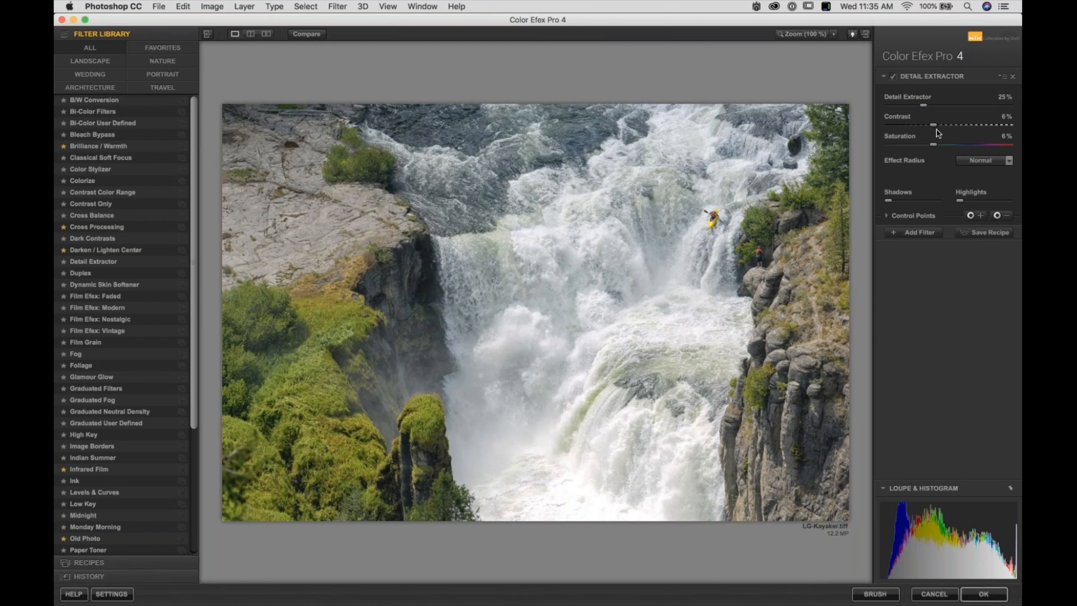
# - Remove the preloaded filter and apply Detail Extractor to the photo from the filter library
pyautogui.click(1014, 79)
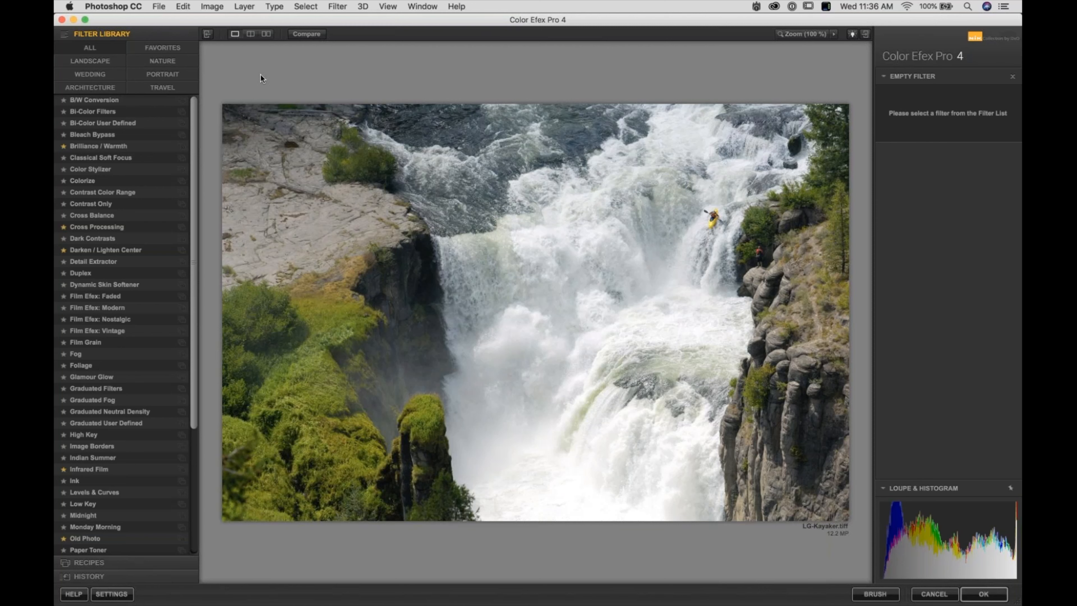
pyautogui.click(78, 262)
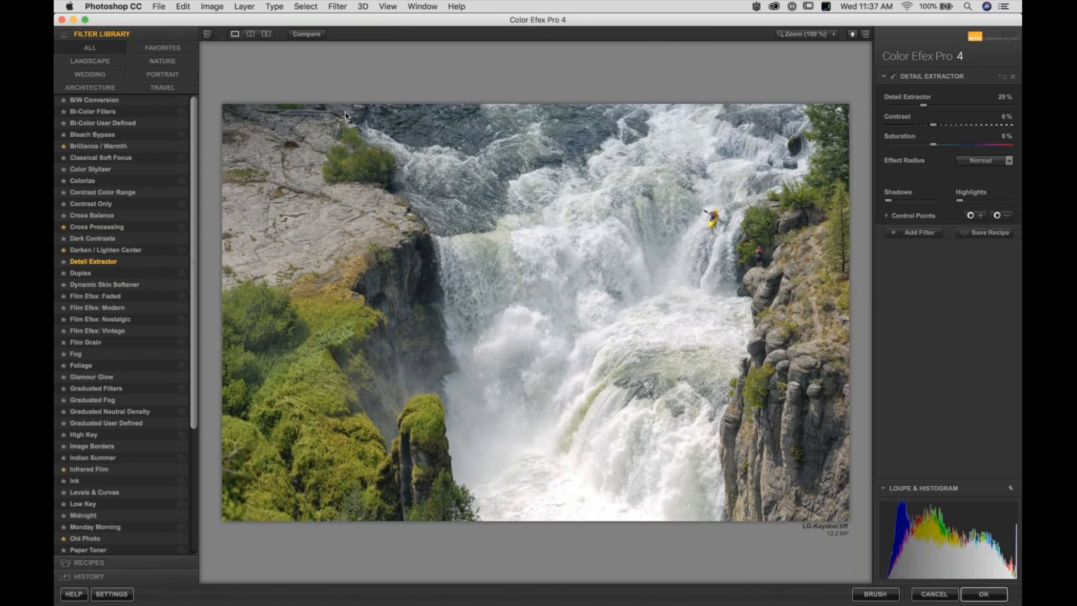
# - Compare the photo before and after Detail Extractor in a split preview, sweeping the divider across the waterfall
pyautogui.click(250, 34)
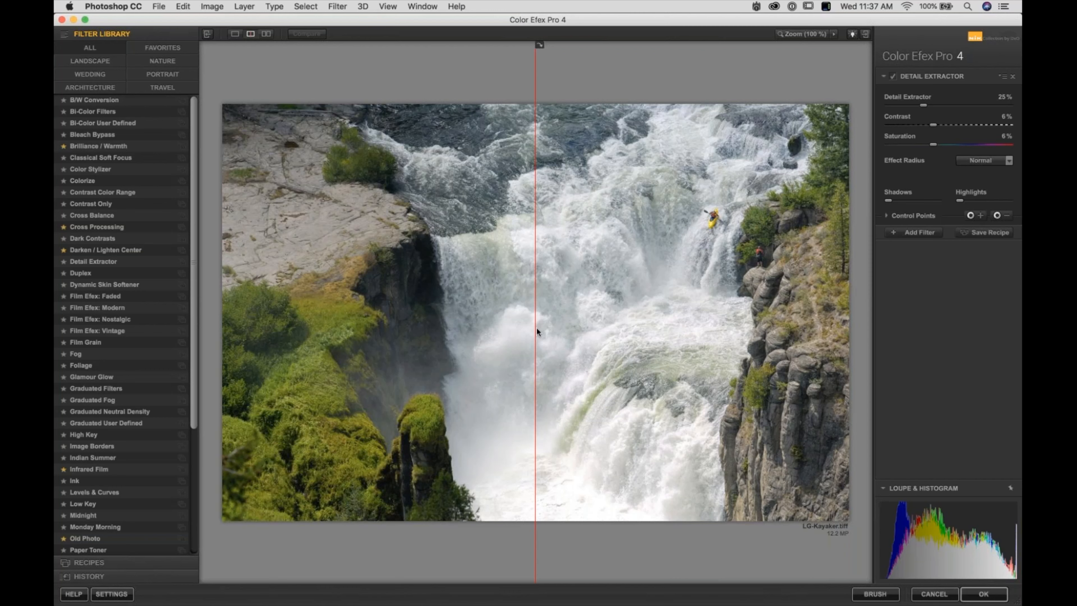
pyautogui.moveTo(536, 332); pyautogui.dragTo(813, 346)
pyautogui.moveTo(748, 351); pyautogui.dragTo(521, 320)
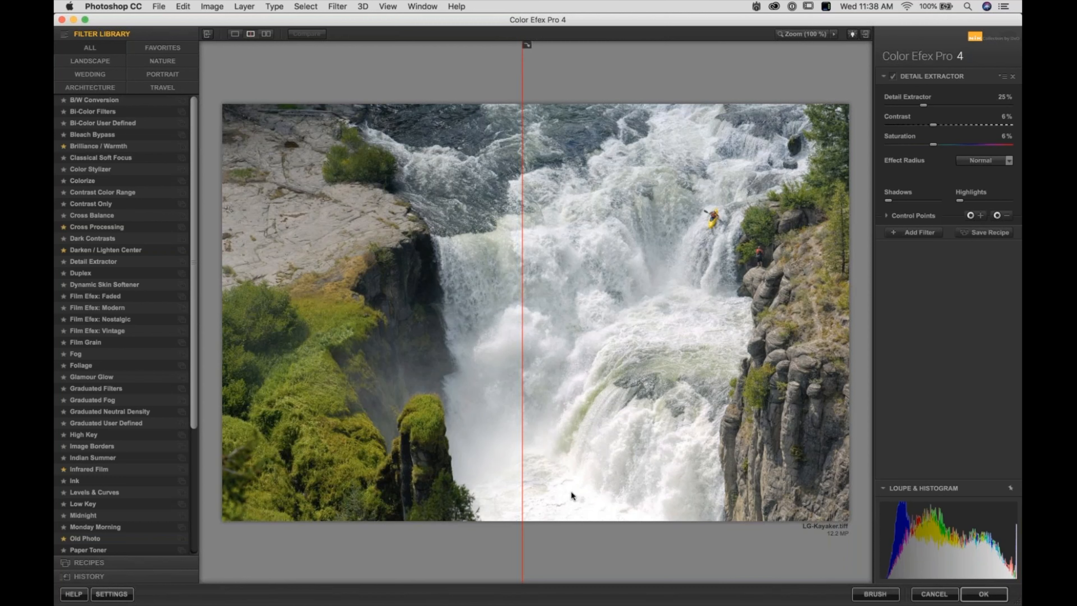
pyautogui.moveTo(521, 408); pyautogui.dragTo(436, 405)
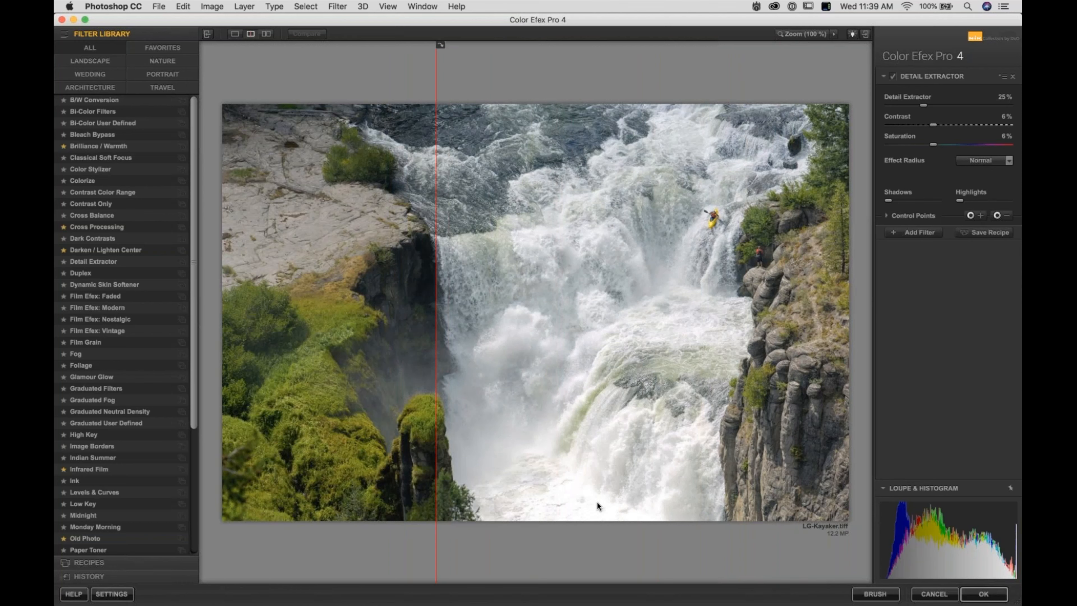
# - Check the loupe view, return to the histogram, and show the clipped highlights on the image
pyautogui.moveTo(946, 549)
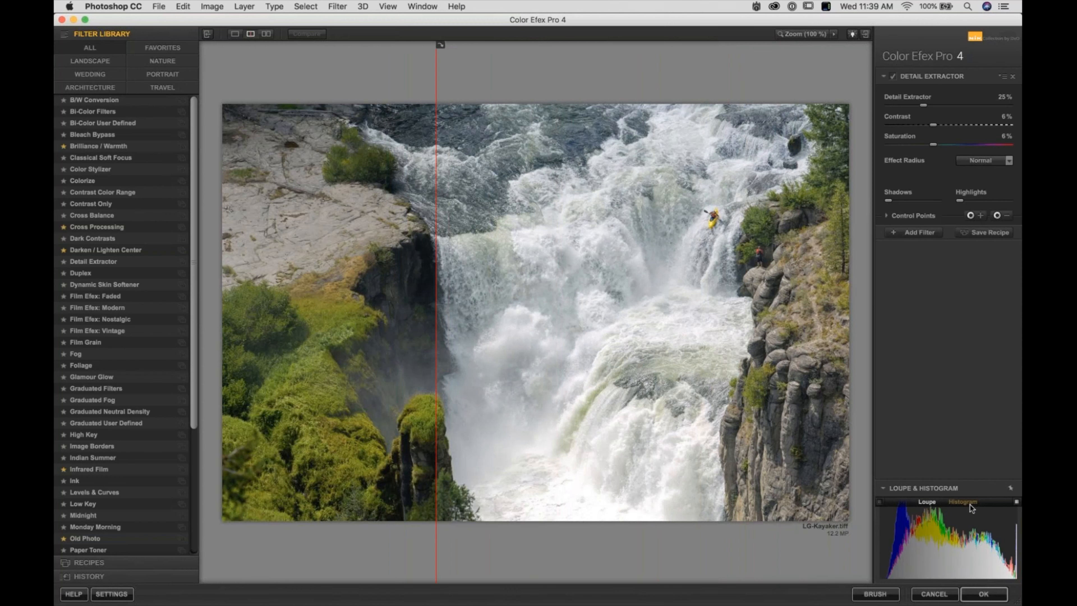
pyautogui.click(926, 501)
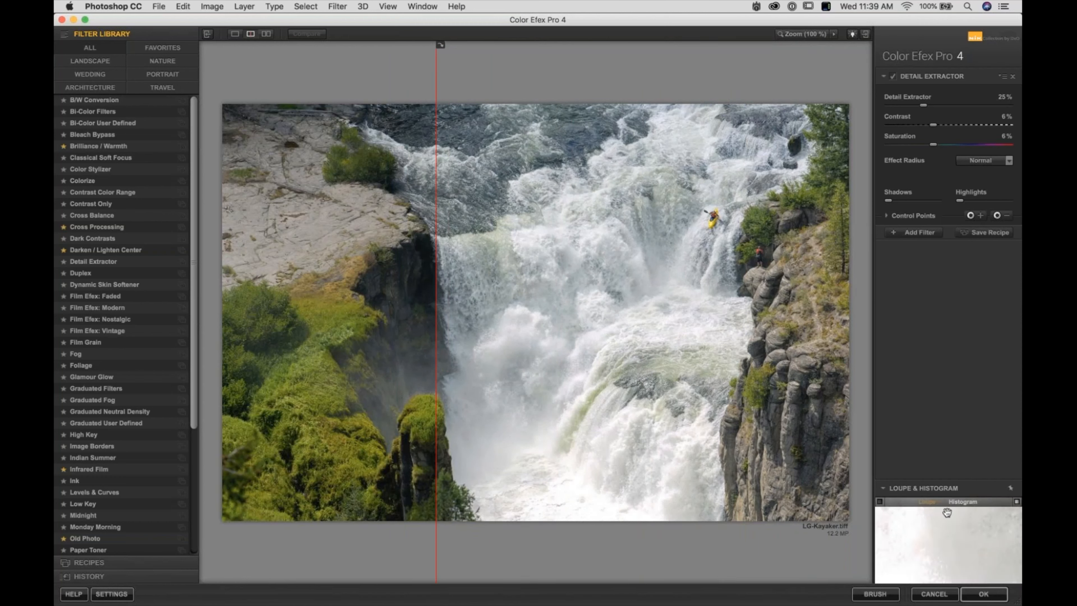
pyautogui.click(964, 502)
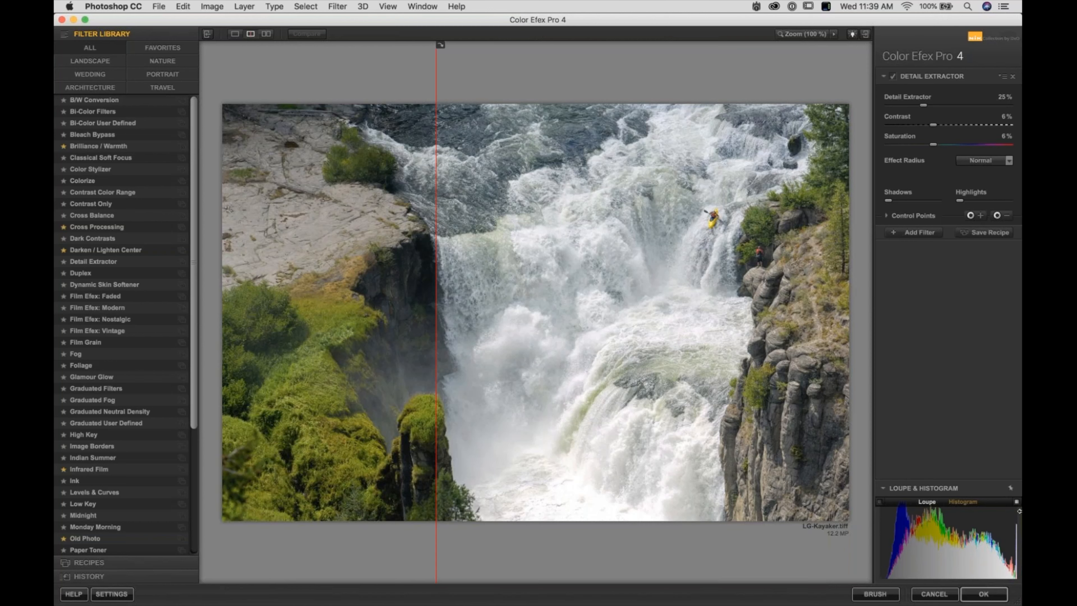
pyautogui.click(1016, 502)
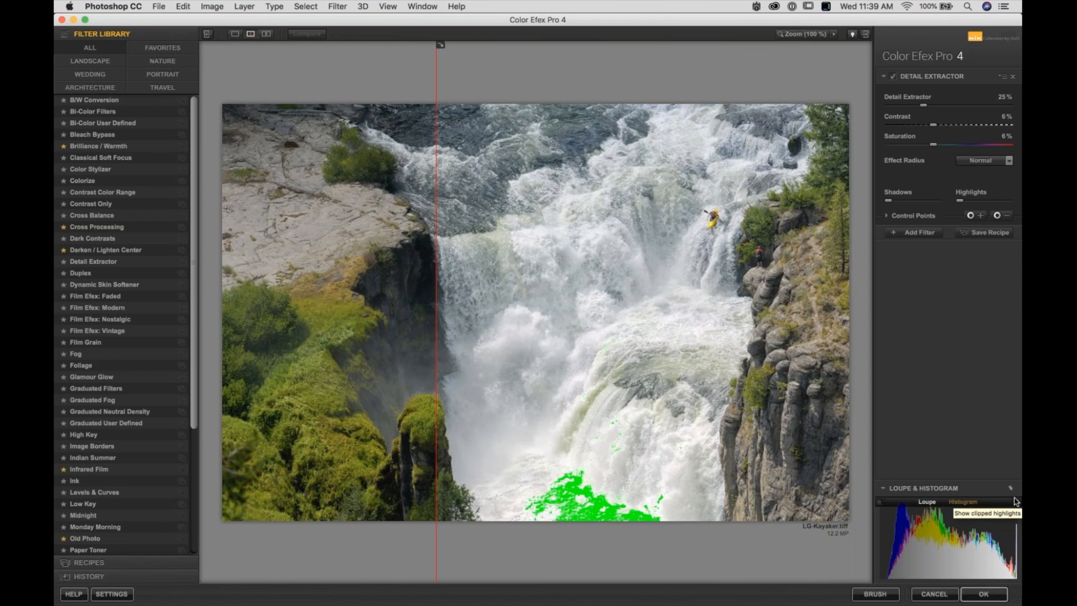
pyautogui.click(1016, 503)
pyautogui.click(1016, 501)
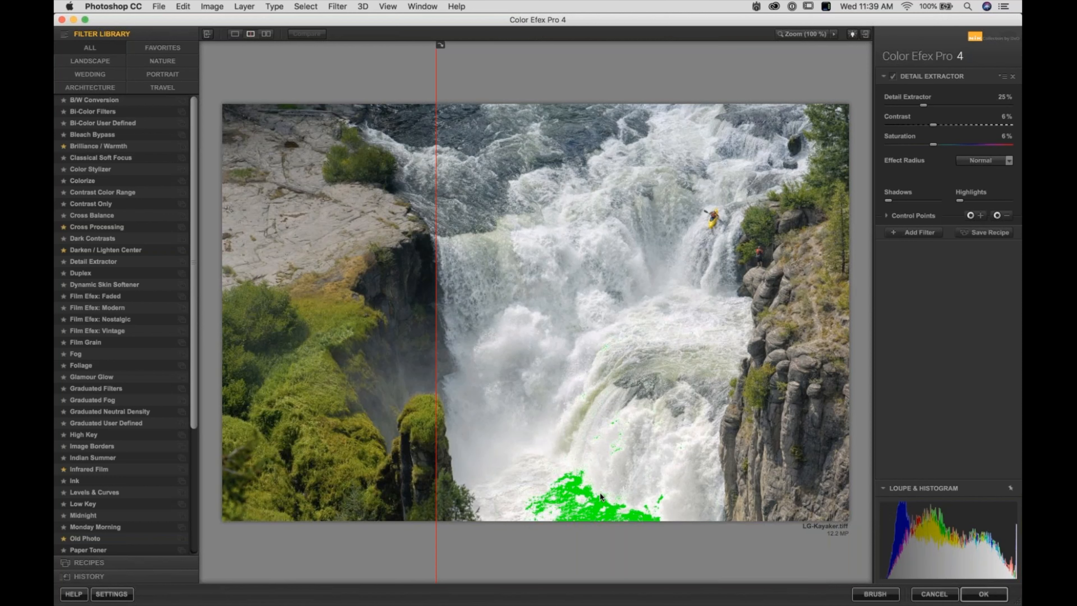
# - Try stronger Highlights protection in Detail Extractor, reset it to 0%, and return to the single-image preview
pyautogui.moveTo(434, 388); pyautogui.dragTo(466, 431)
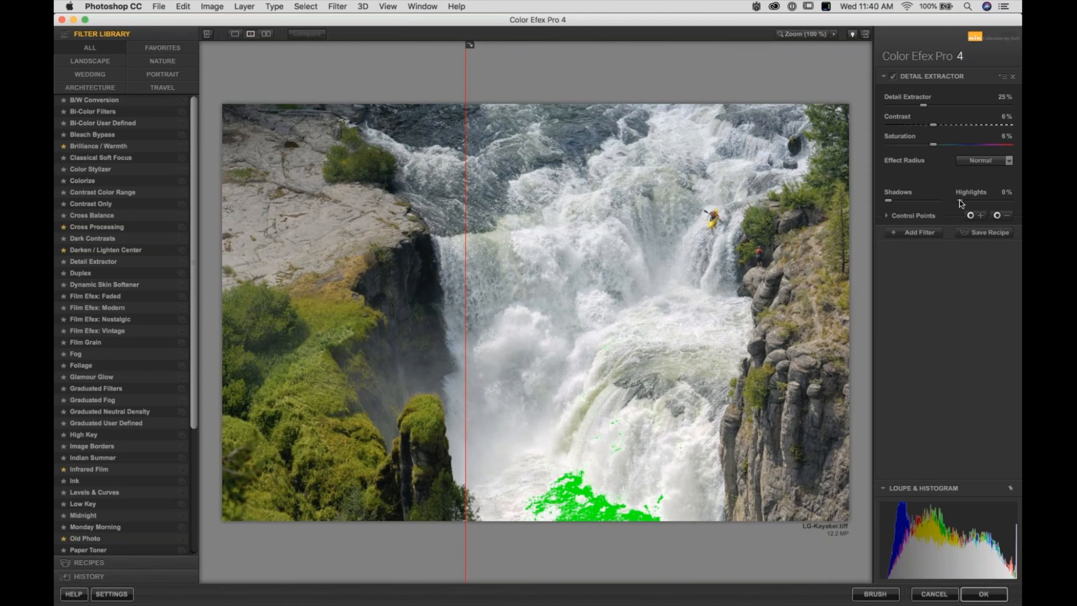
pyautogui.moveTo(960, 200); pyautogui.dragTo(1020, 214)
pyautogui.moveTo(1013, 203); pyautogui.dragTo(921, 198)
pyautogui.moveTo(466, 178); pyautogui.dragTo(483, 221)
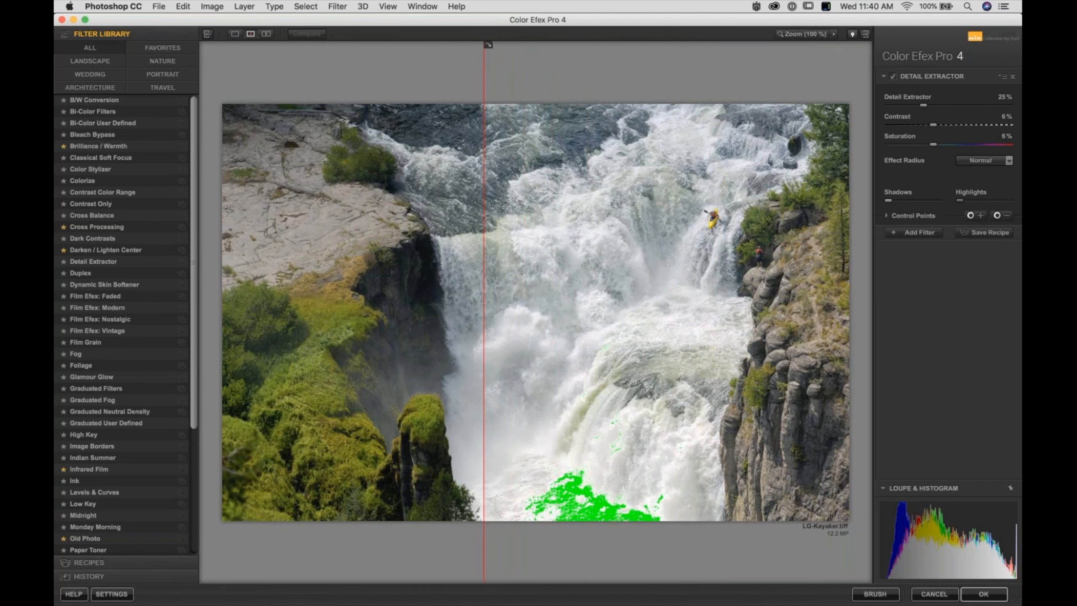
pyautogui.click(234, 33)
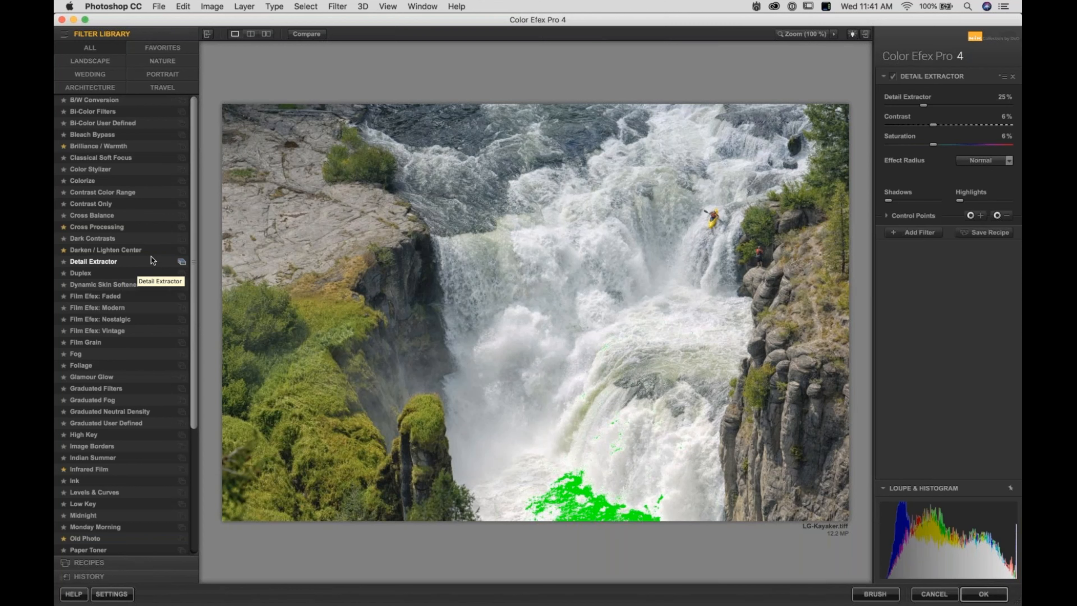
# - Try the Detail Extractor presets 02 - Strong Large Details and 03 - Flat and Detailed, and reapply 01 - Default
pyautogui.click(183, 262)
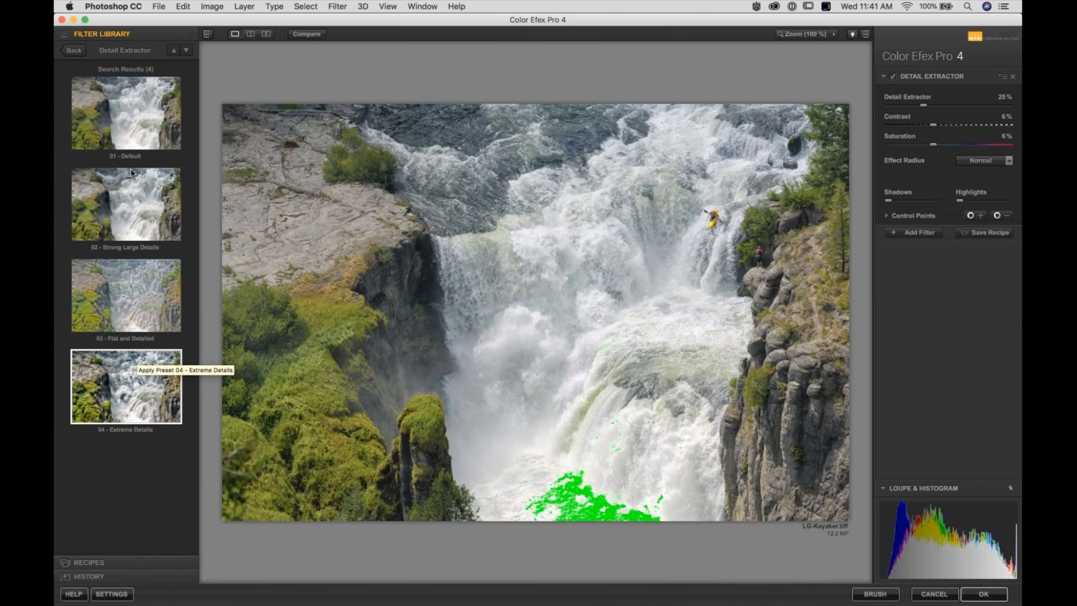
pyautogui.click(129, 204)
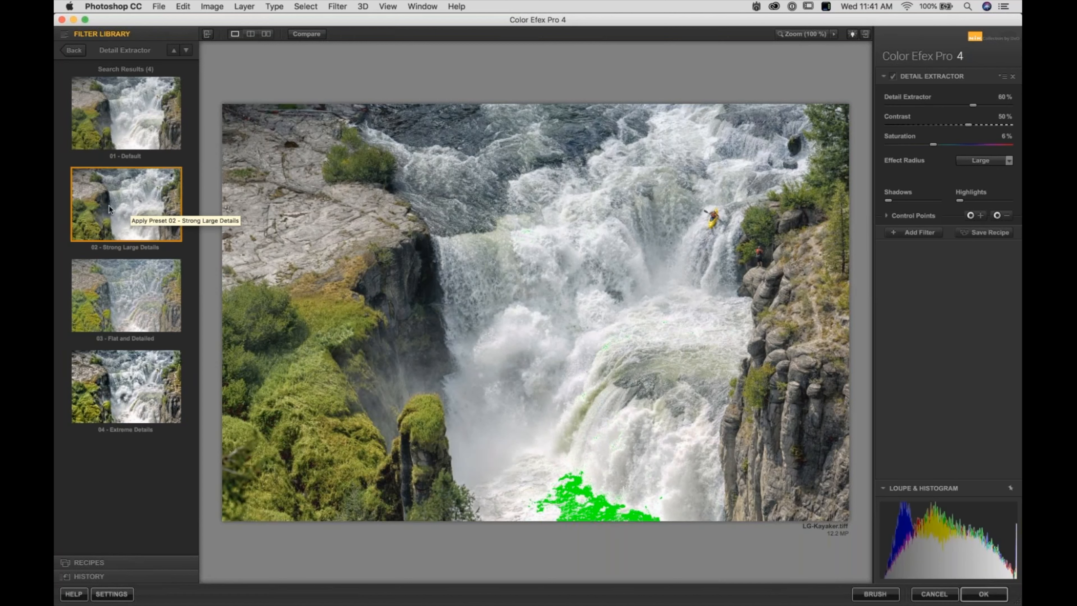
pyautogui.click(125, 298)
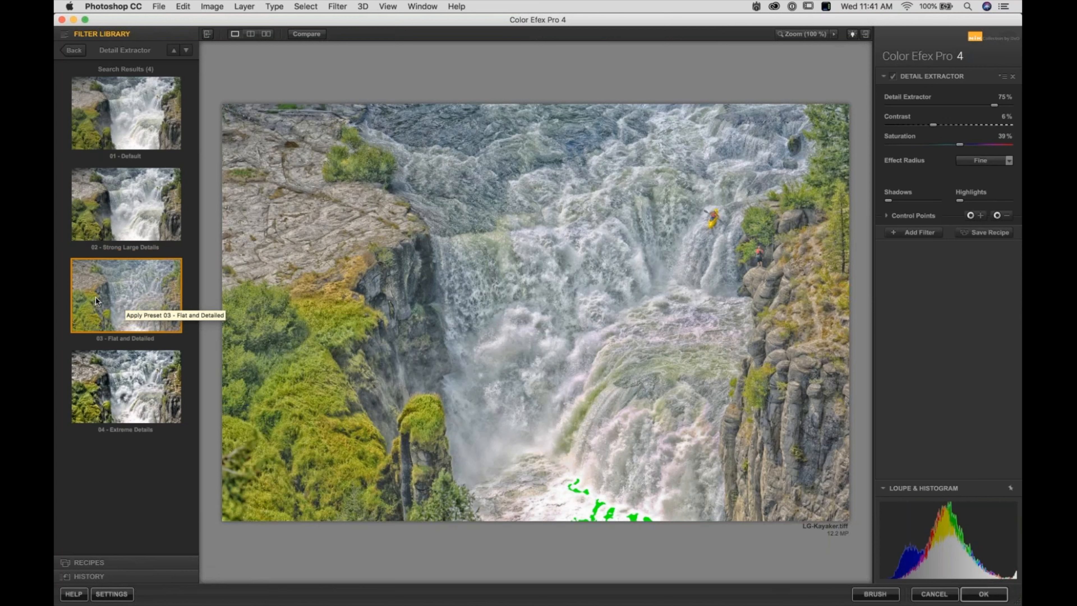
pyautogui.click(118, 134)
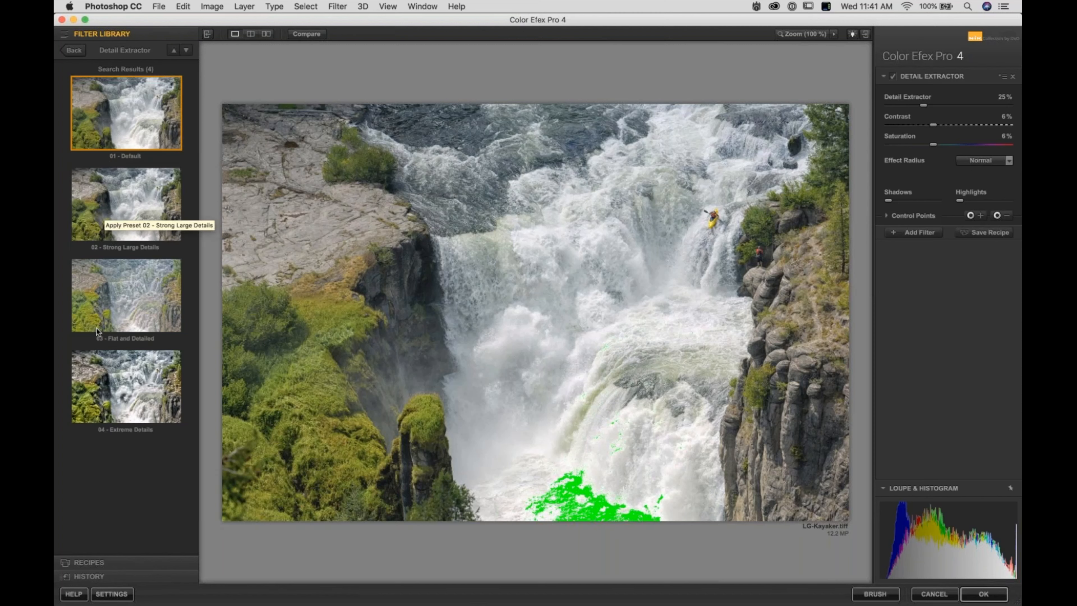
pyautogui.click(72, 49)
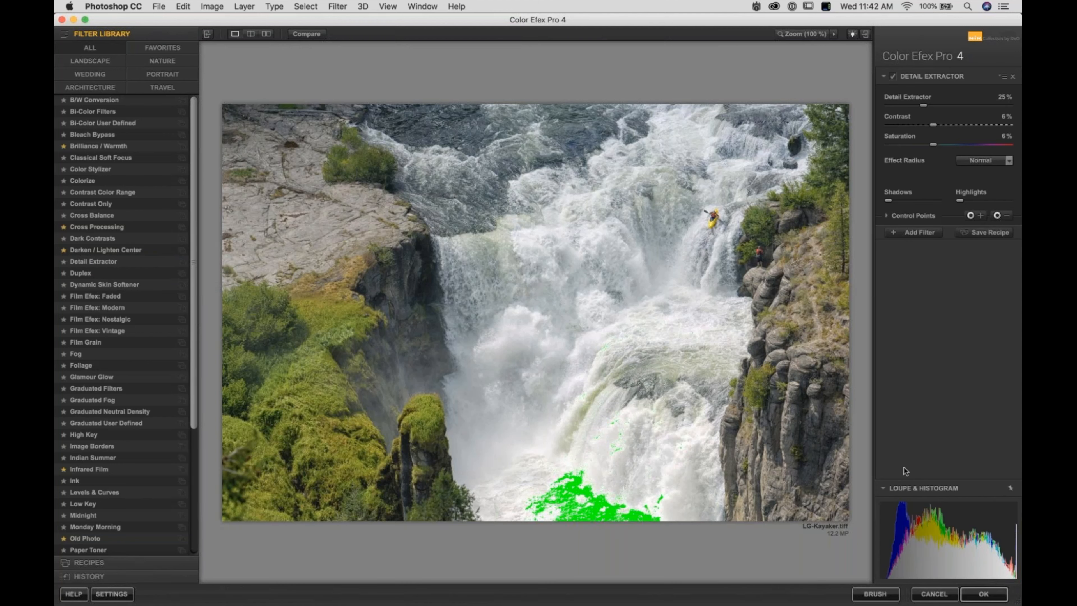
# - Hide the clipped highlights overlay and compare the photo with the Detail Extractor effect switched off and on
pyautogui.click(1018, 502)
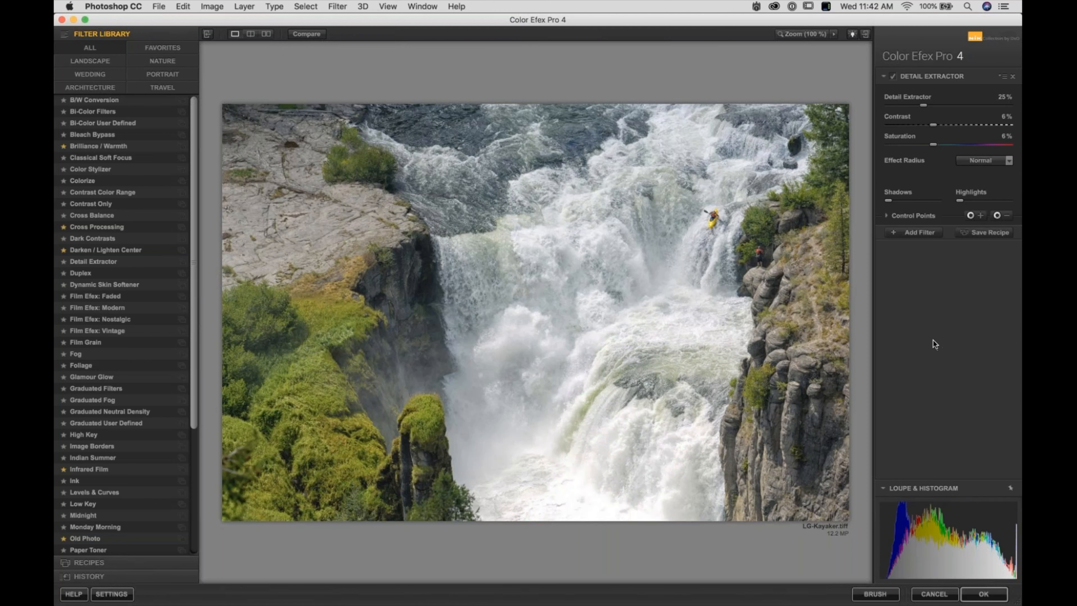
pyautogui.click(893, 75)
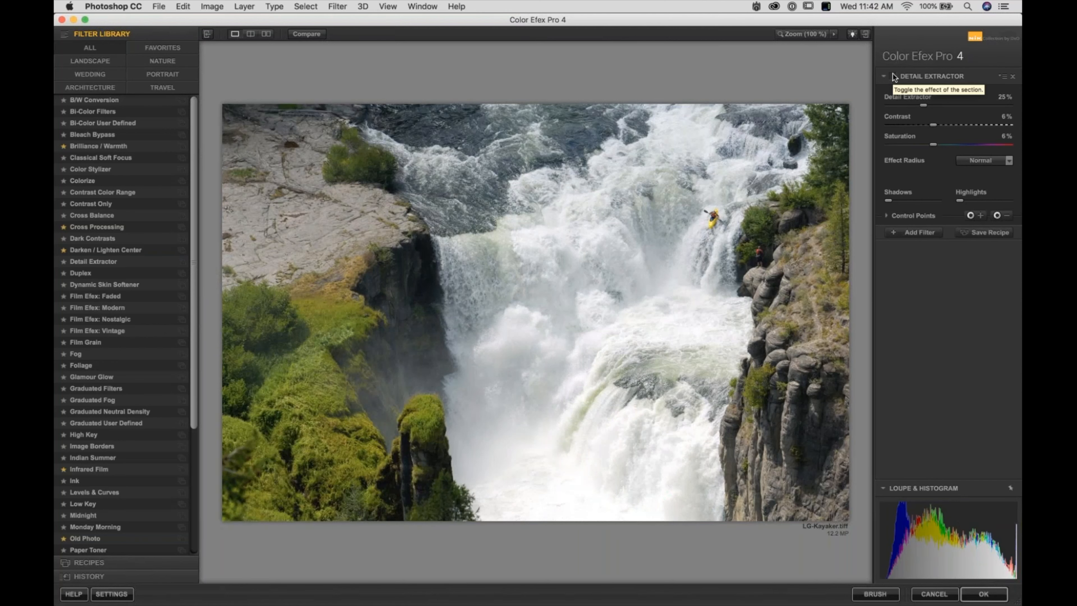
pyautogui.click(892, 75)
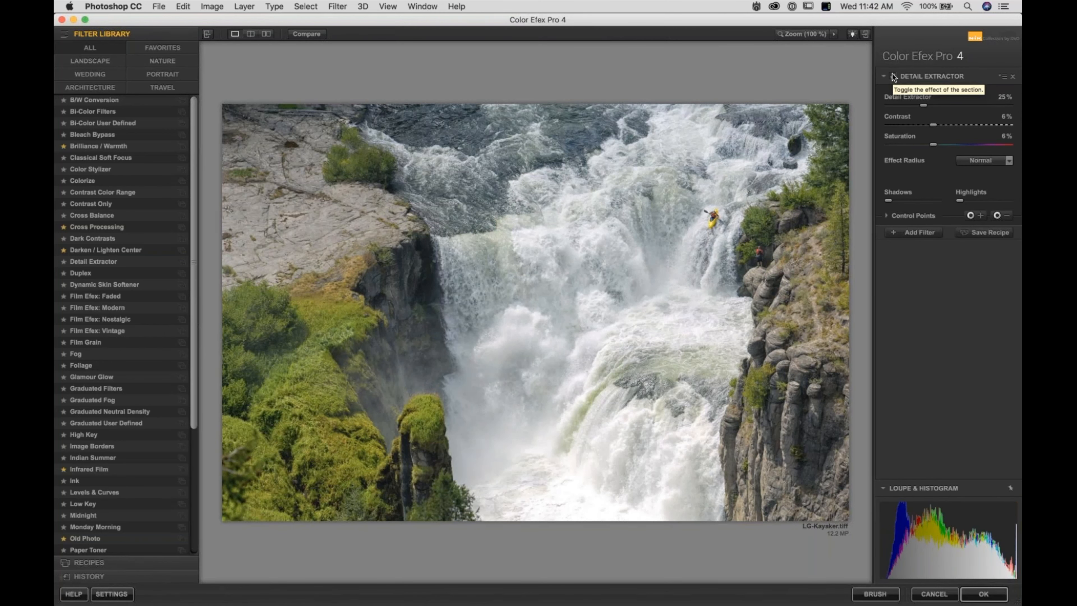
pyautogui.click(892, 75)
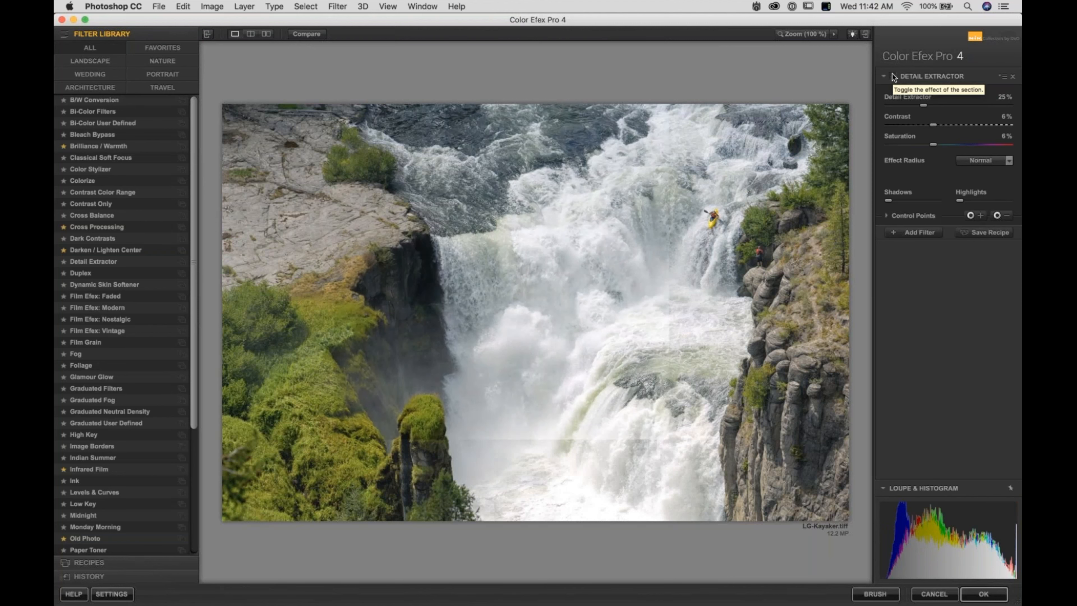
pyautogui.click(893, 76)
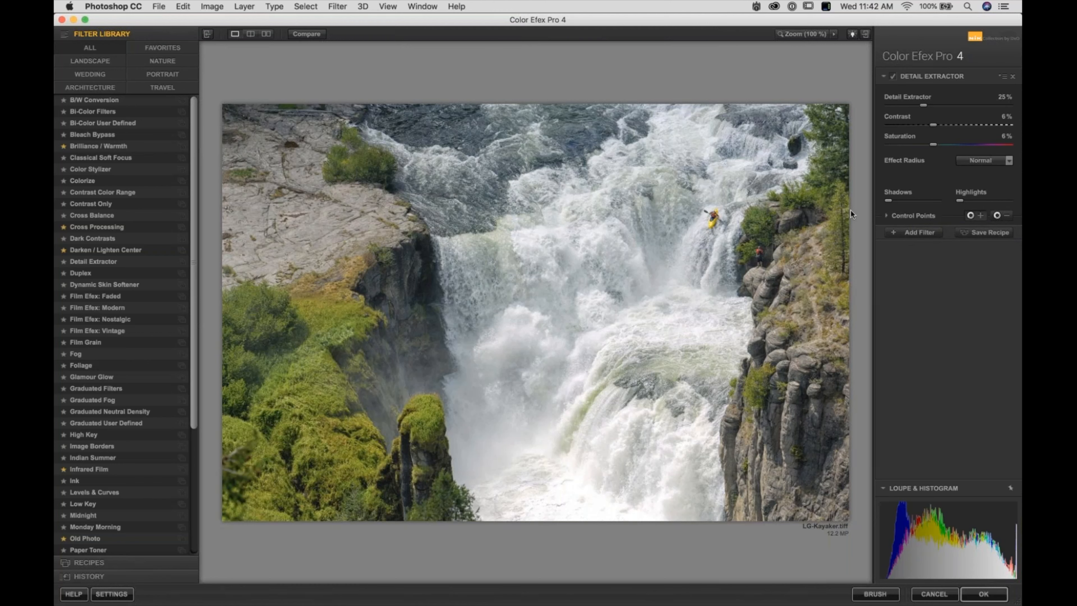
# - Place a 100% opacity control point on the white water in the middle of the falls and enlarge its area of effect
pyautogui.click(978, 216)
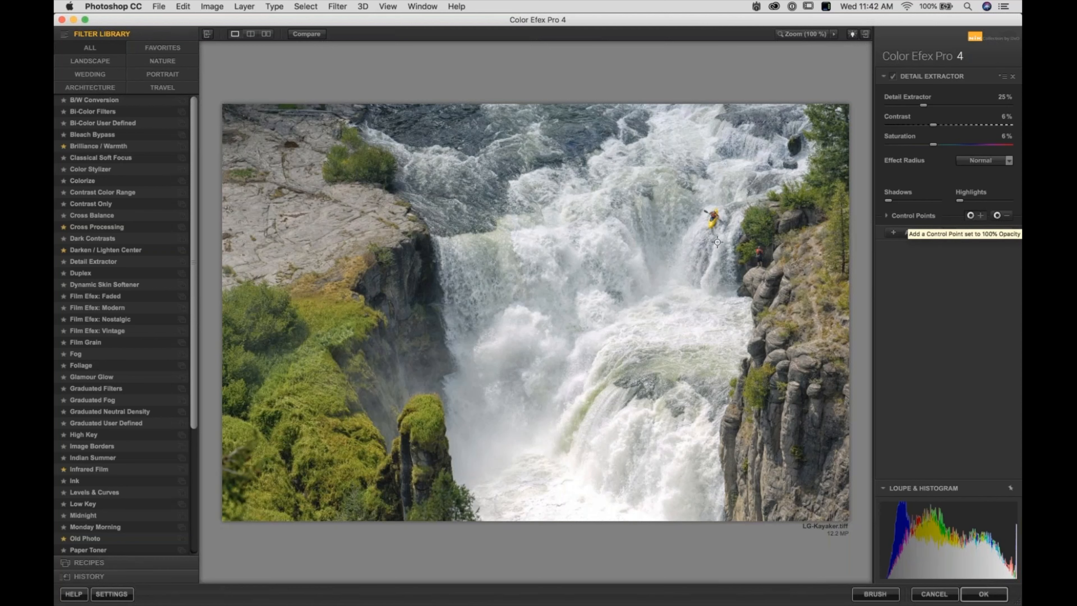
pyautogui.click(628, 318)
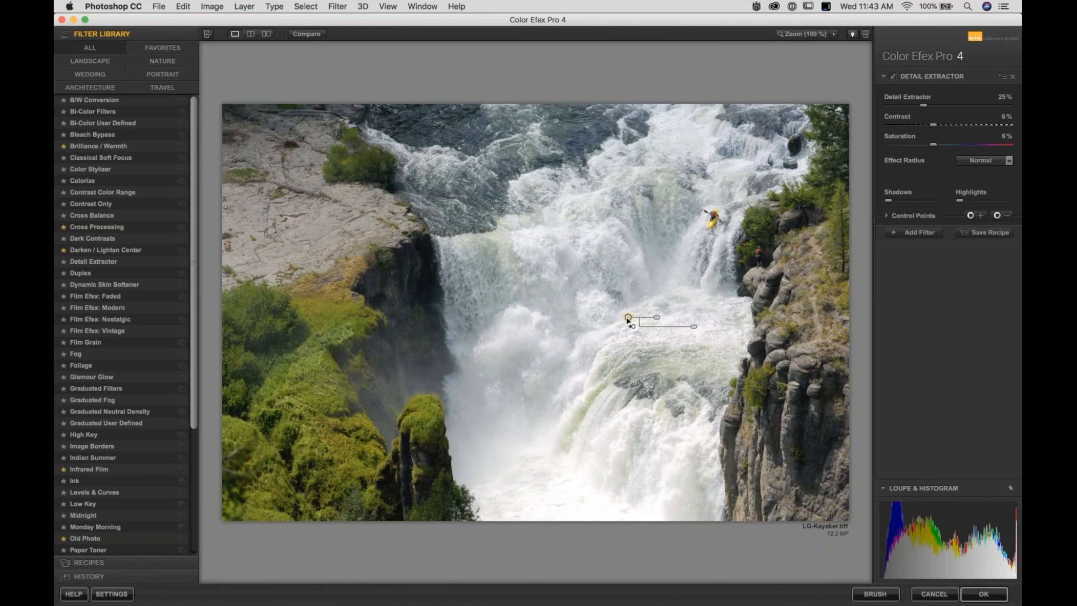
pyautogui.moveTo(658, 322); pyautogui.dragTo(683, 322)
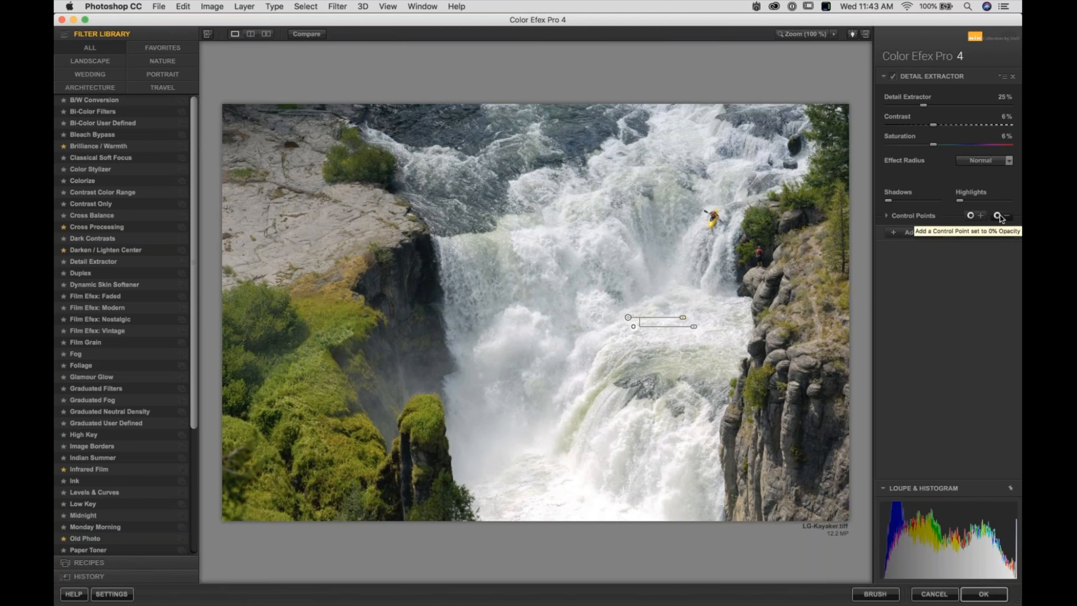
# - Try a 0% opacity control point with a larger area on the lower rocks right of the falls, and delete it
pyautogui.click(1008, 224)
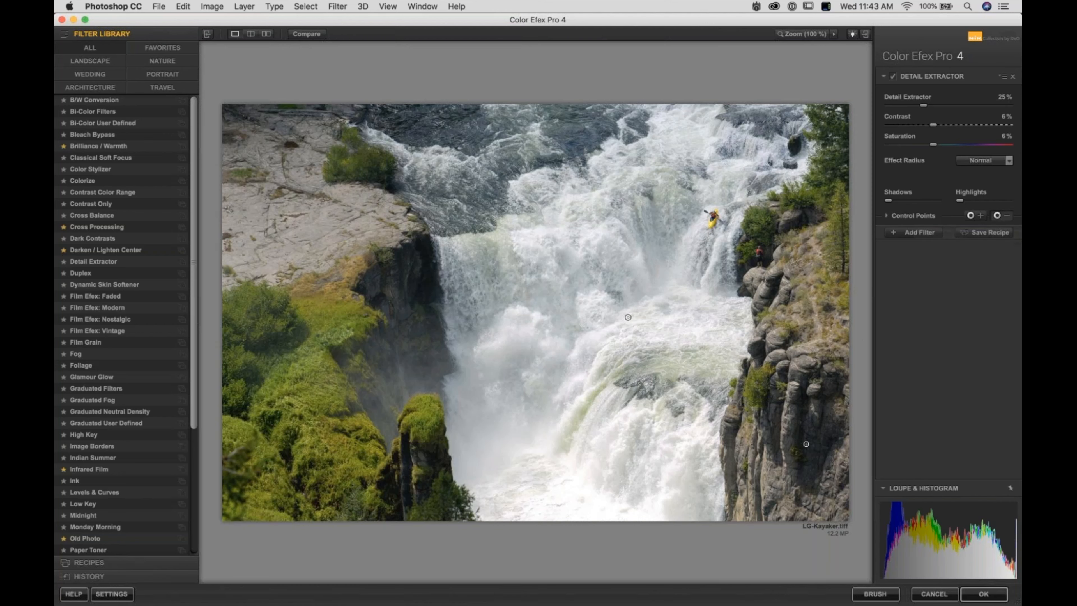
pyautogui.click(784, 433)
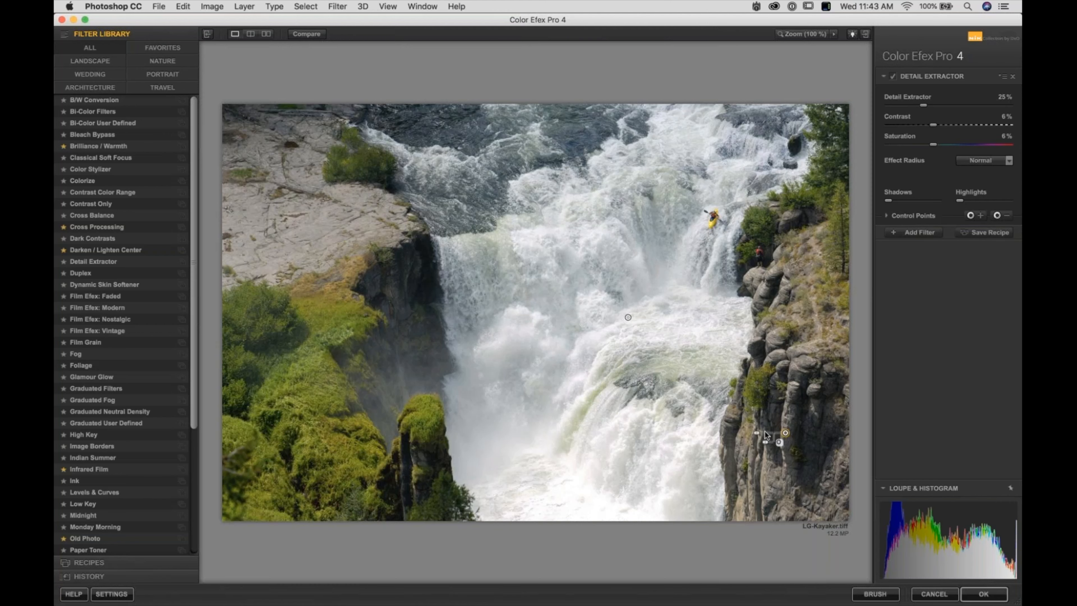
pyautogui.moveTo(758, 436); pyautogui.dragTo(747, 438)
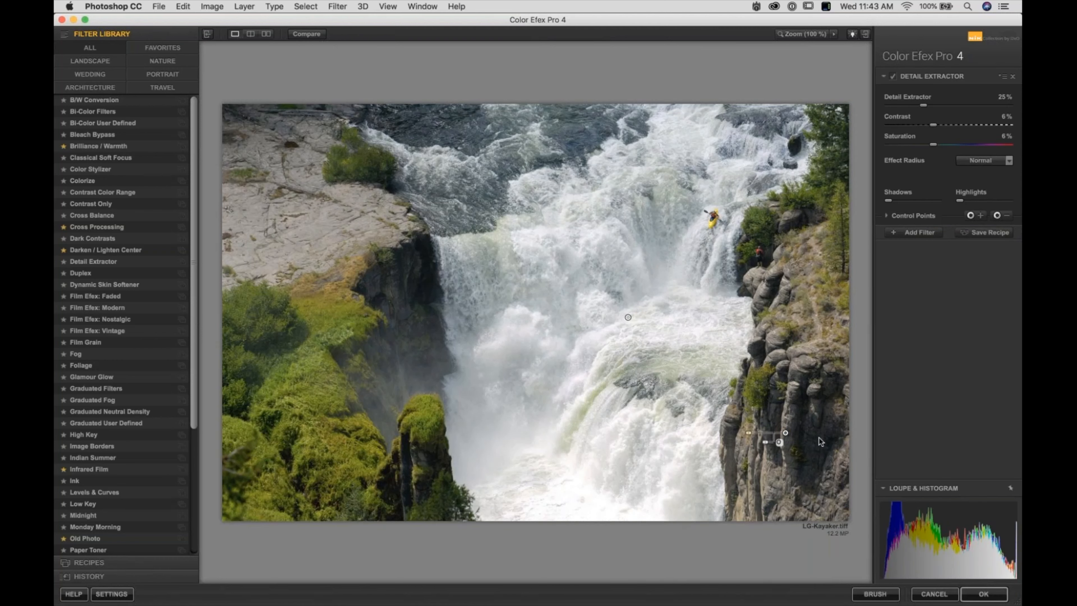
pyautogui.press('Delete')
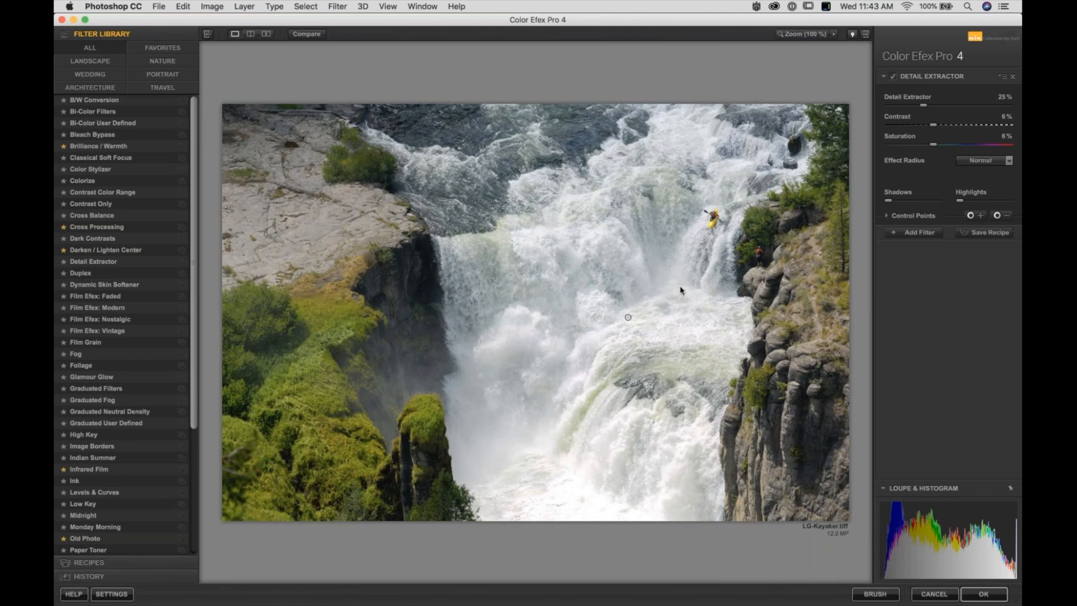
# - Select the control point on the white water, expand the control points list and show that point's mask
pyautogui.click(628, 318)
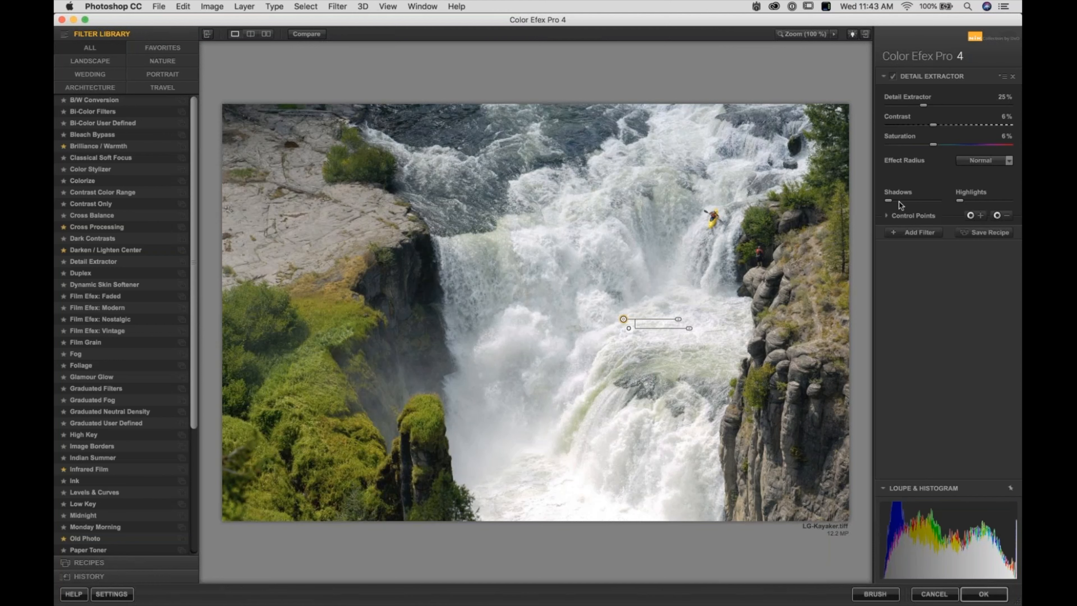
pyautogui.click(887, 217)
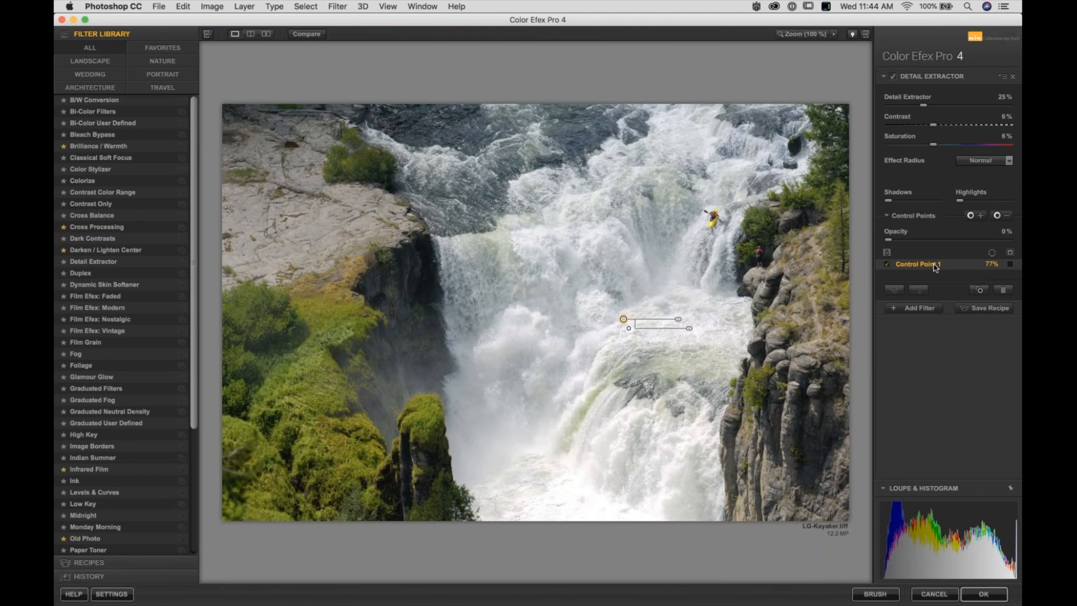
pyautogui.click(1010, 265)
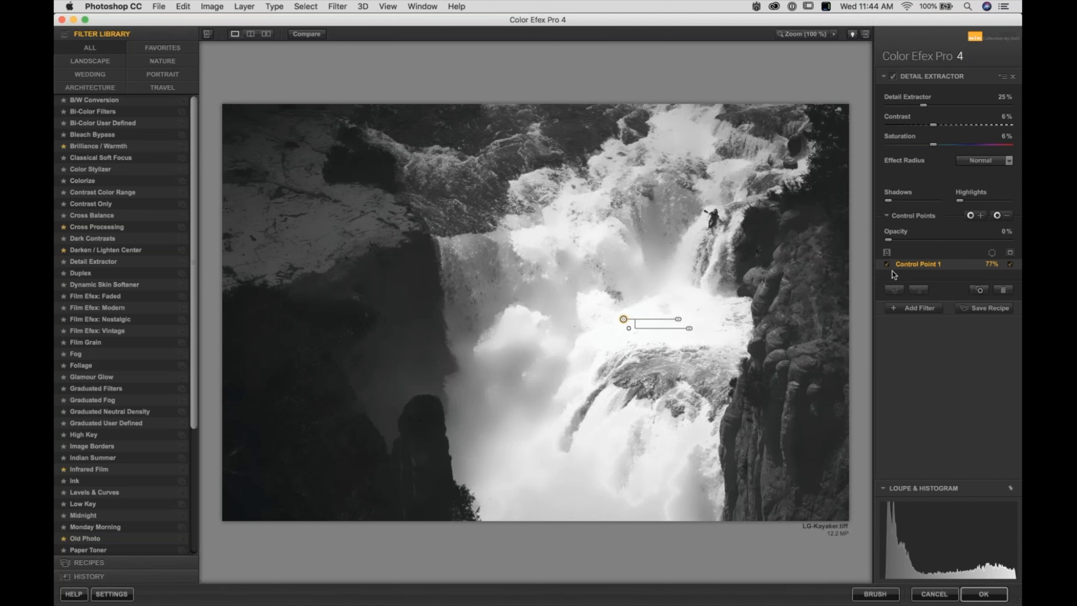
# - Place a 0% opacity control point on the flat rock ledge left of the falls and size its area to 43%
pyautogui.click(1004, 216)
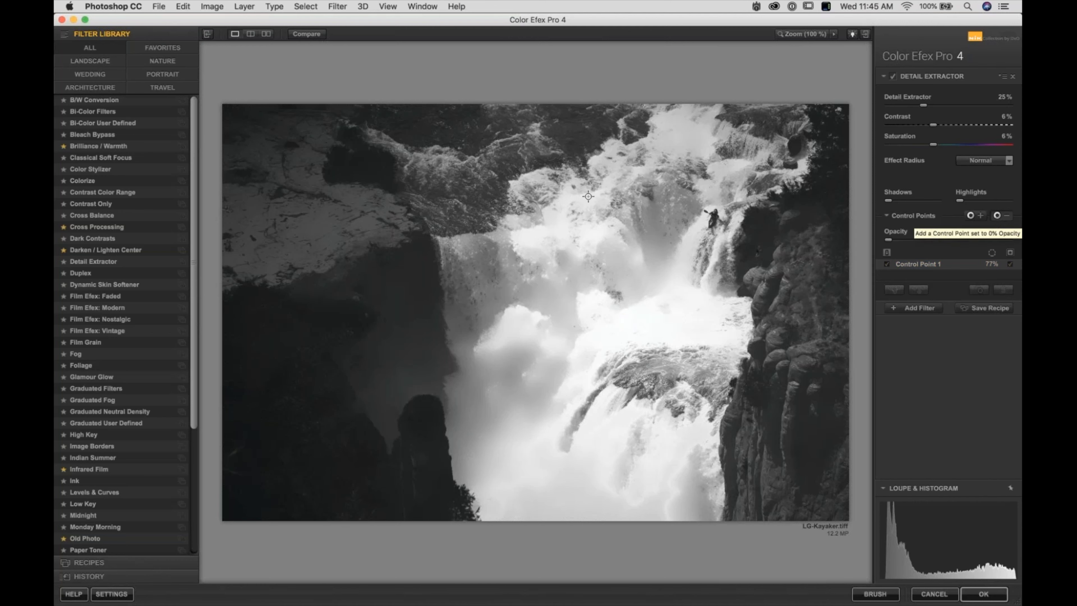
pyautogui.click(283, 207)
pyautogui.moveTo(313, 207); pyautogui.dragTo(325, 208)
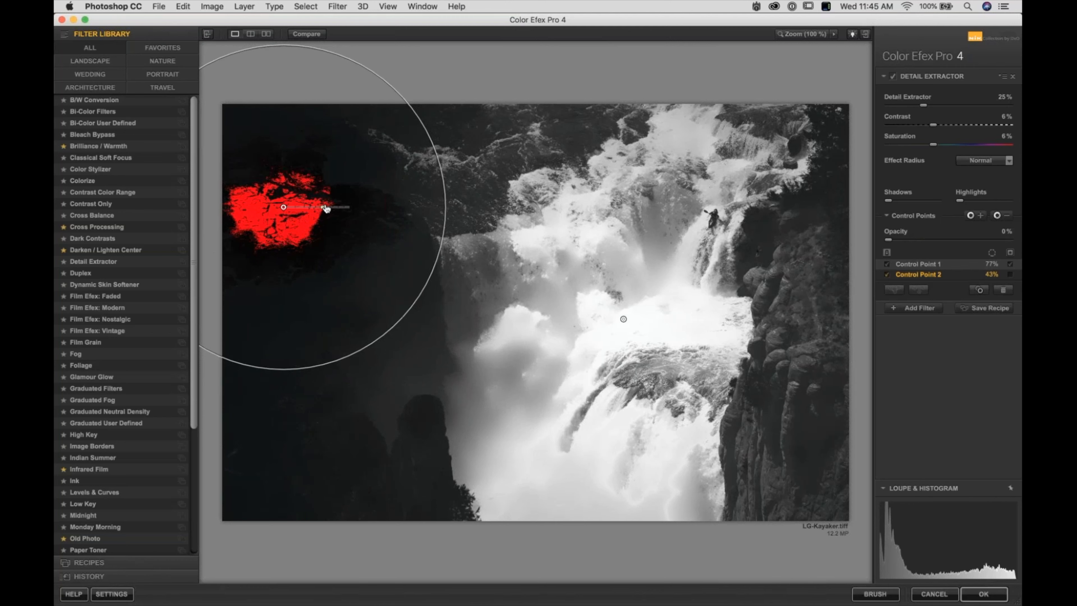
pyautogui.moveTo(326, 209); pyautogui.dragTo(325, 209)
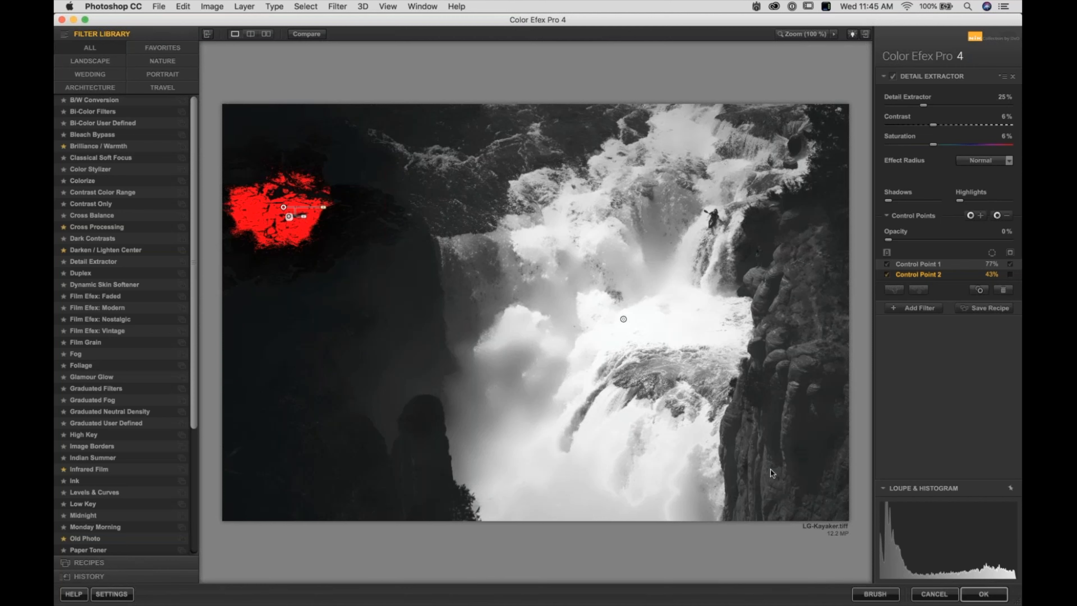
pyautogui.moveTo(881, 509)
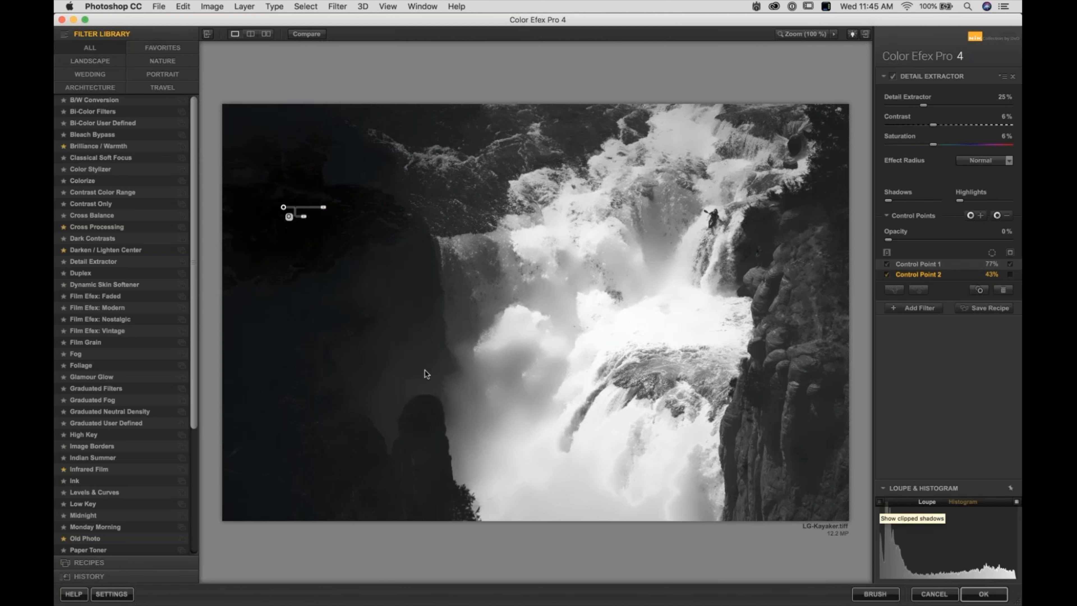
# - Place a 0% opacity control point on the lower cliff right of the falls and size its area to 34%
pyautogui.click(999, 217)
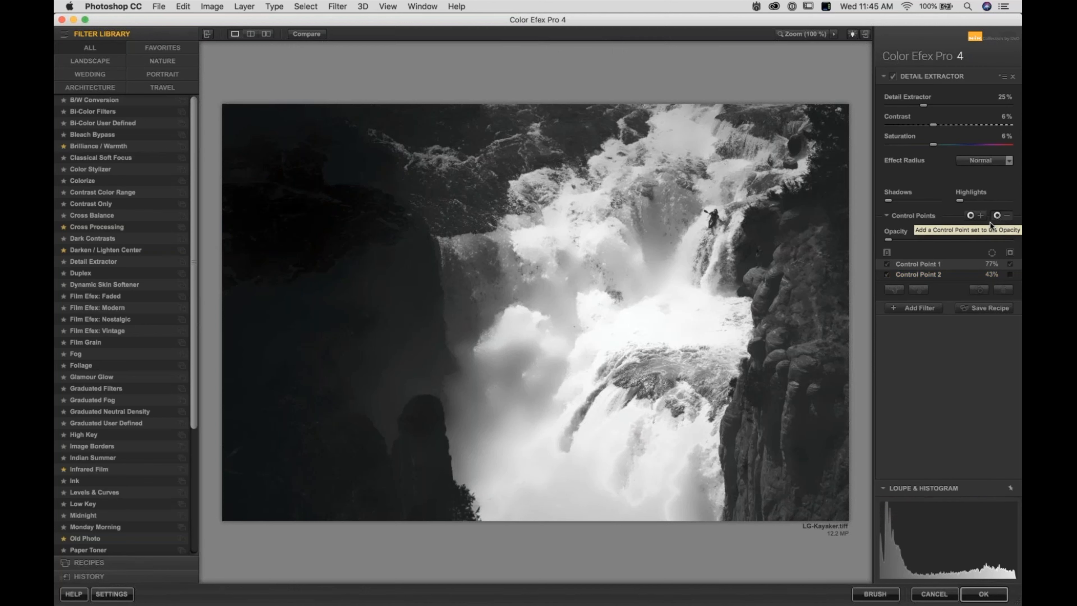
pyautogui.click(765, 457)
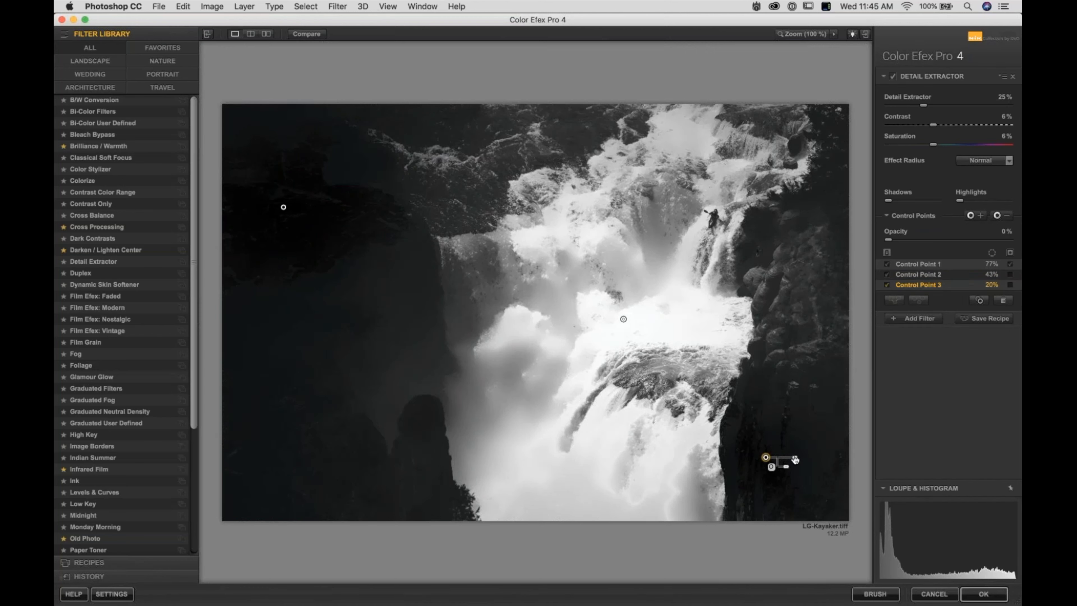
pyautogui.click(800, 455)
pyautogui.click(767, 457)
pyautogui.moveTo(794, 456); pyautogui.dragTo(801, 457)
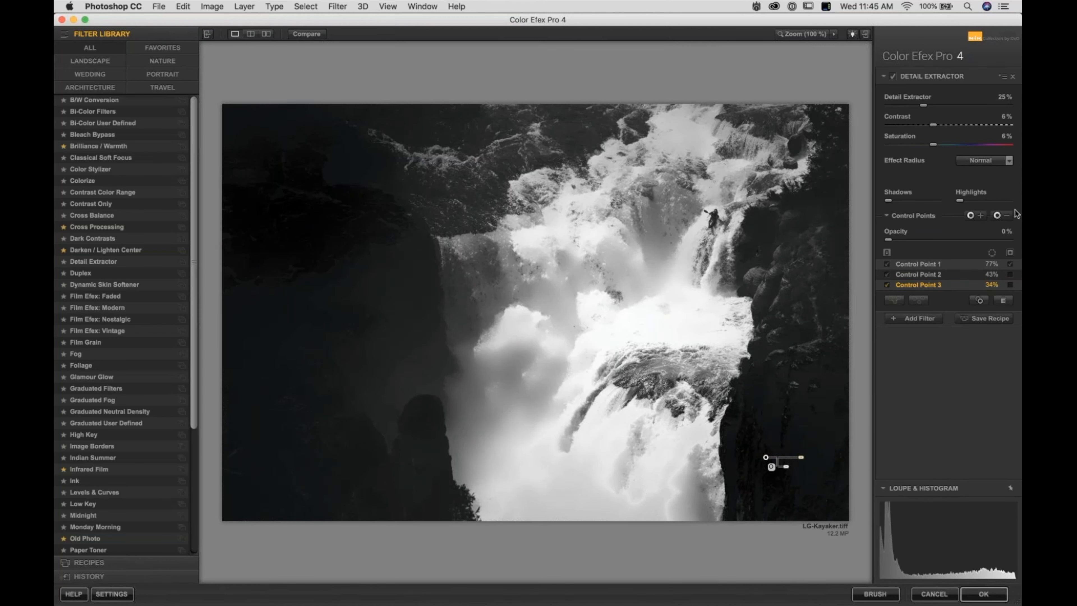
# - Try a 0% opacity control point with a 40% area on the upper rocks right of the falls
pyautogui.click(997, 215)
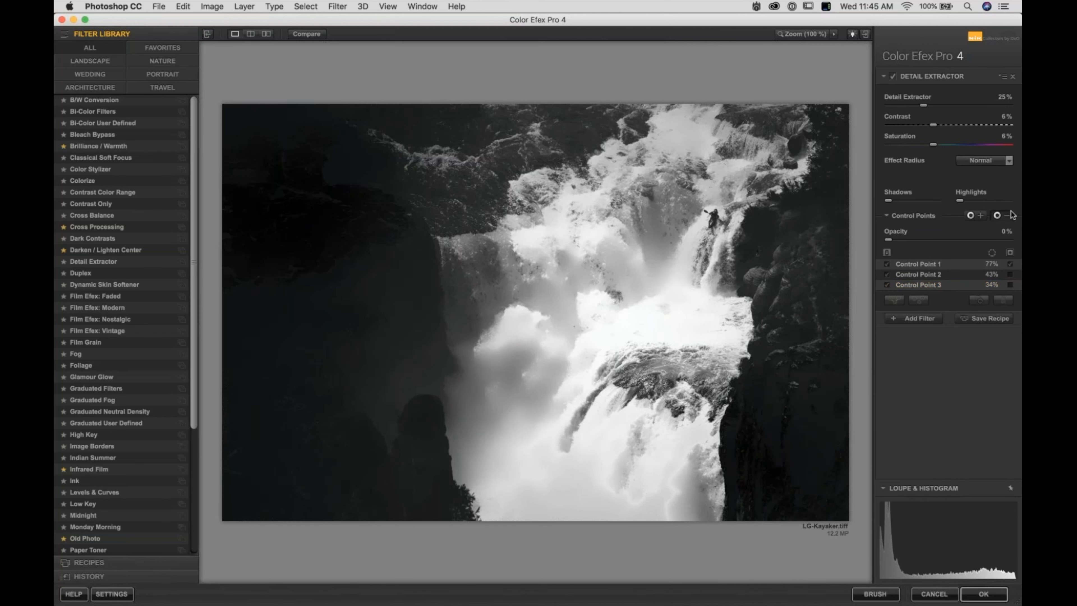
pyautogui.click(774, 267)
pyautogui.moveTo(799, 270); pyautogui.dragTo(813, 274)
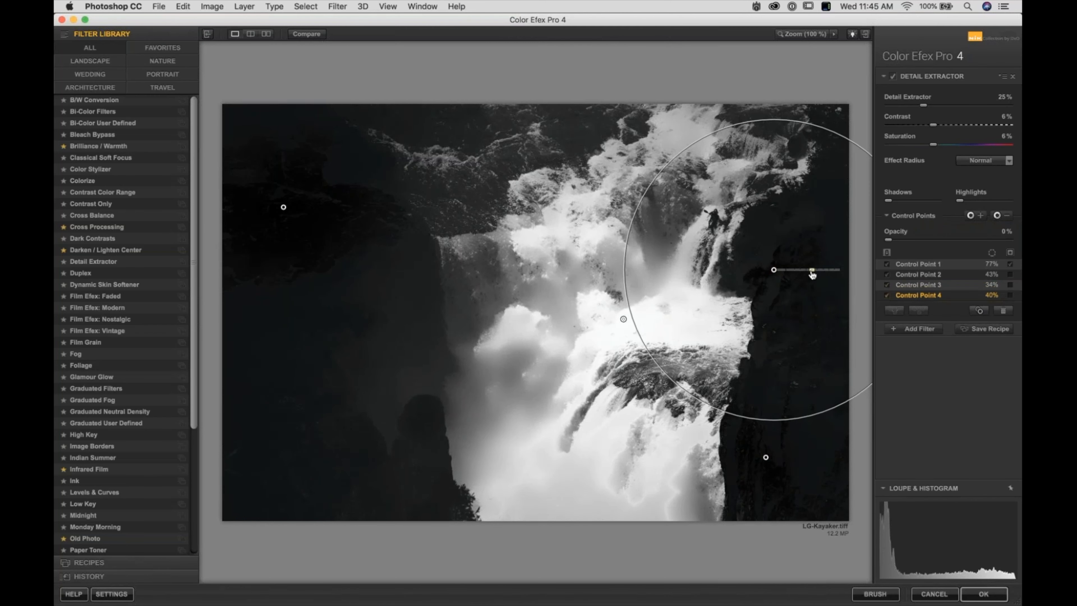
pyautogui.moveTo(812, 274); pyautogui.dragTo(812, 275)
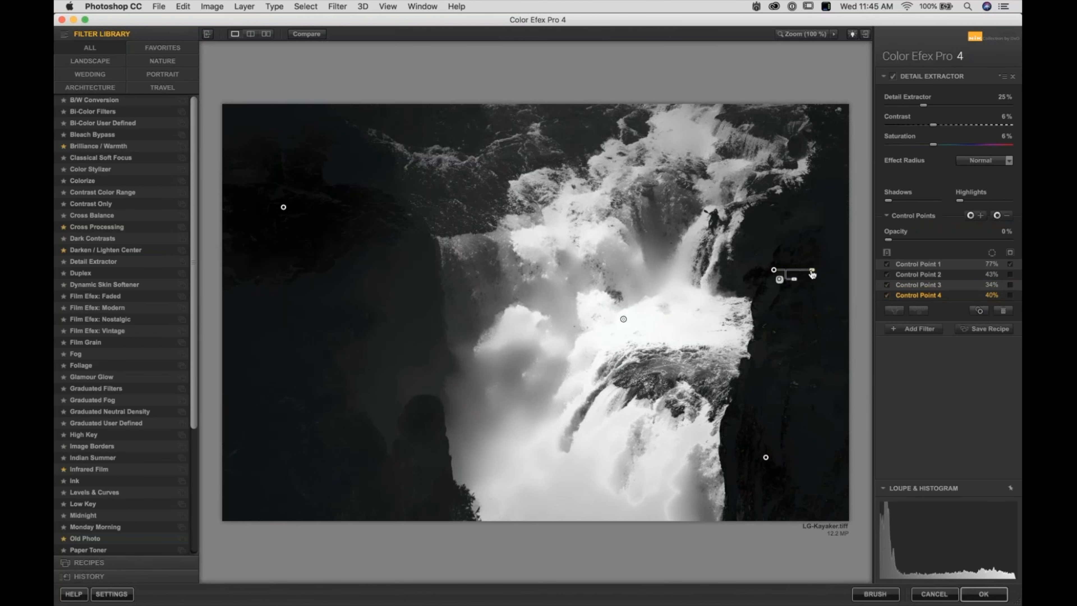
# - Hide the control point mask view and delete the control point on the upper rocks right of the falls
pyautogui.click(1010, 254)
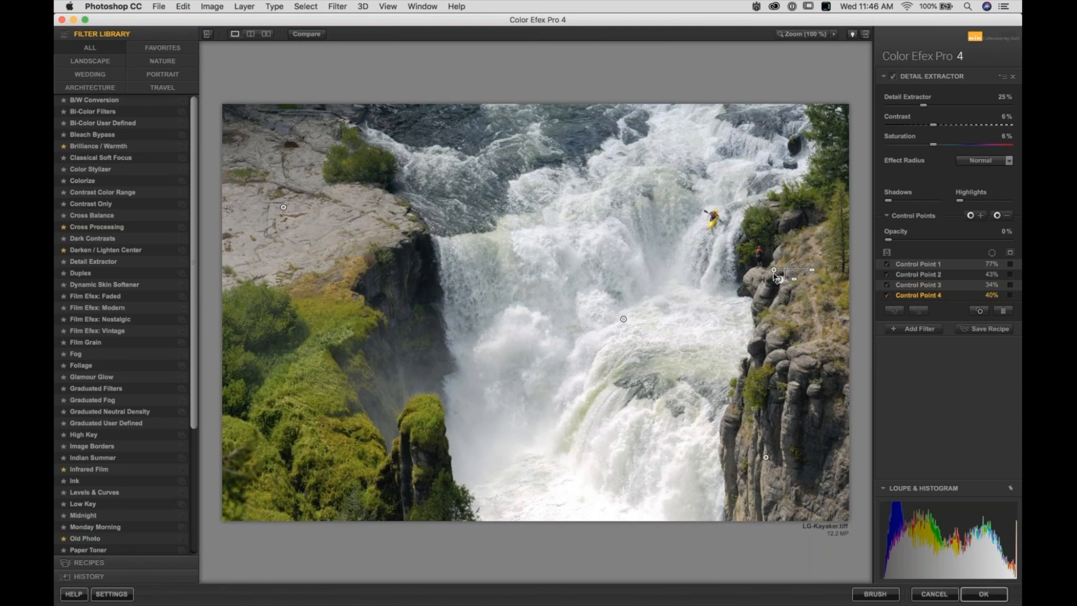
pyautogui.press('Delete')
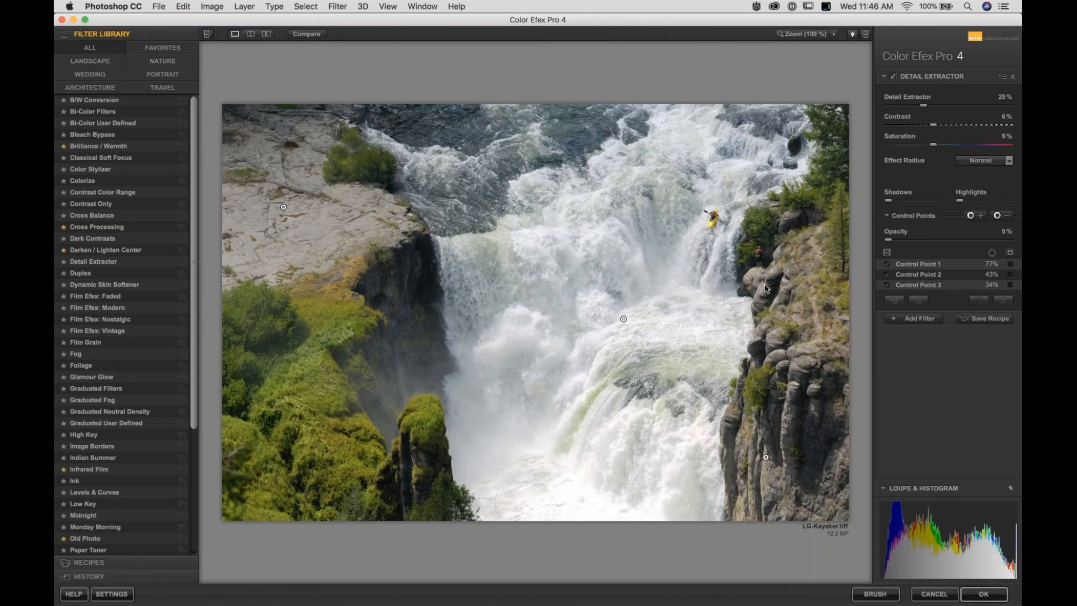
# - Compare the photo with the Detail Extractor effect repeatedly switched off and on, and check it against the original image
pyautogui.click(893, 77)
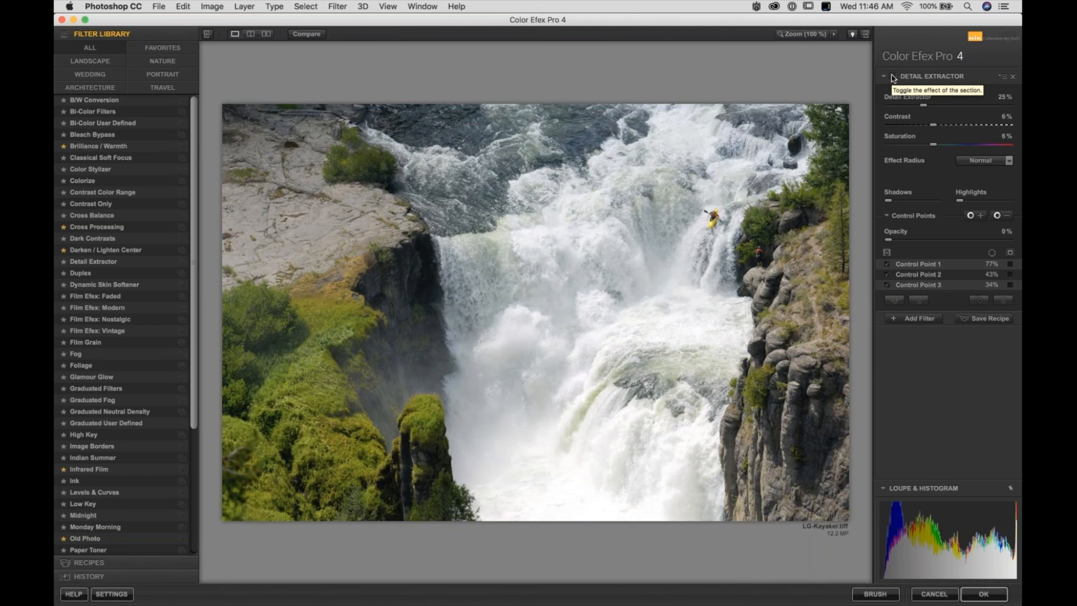
pyautogui.click(892, 76)
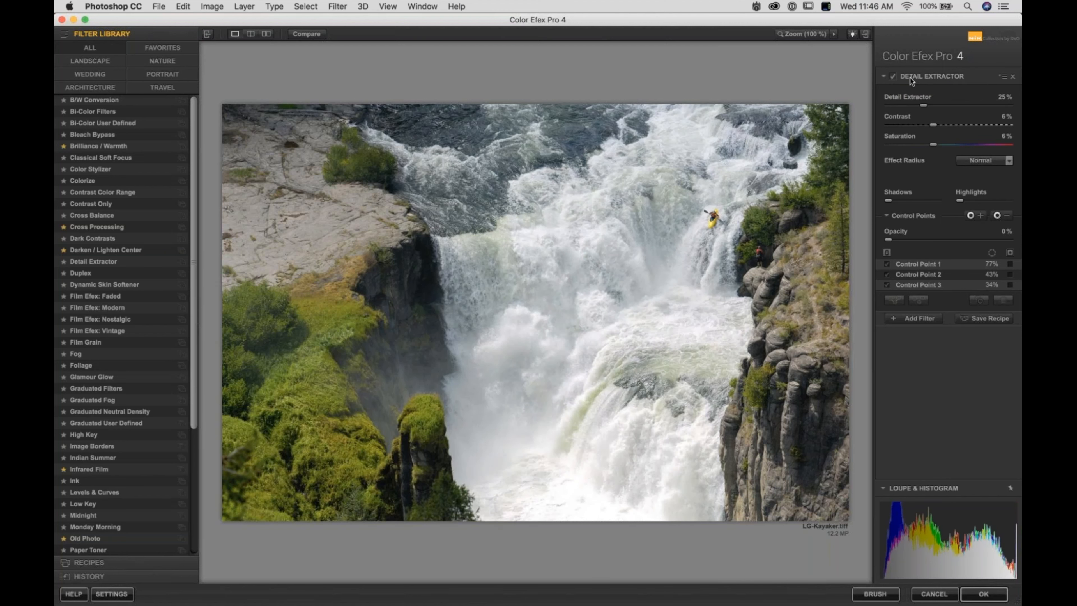
pyautogui.click(892, 76)
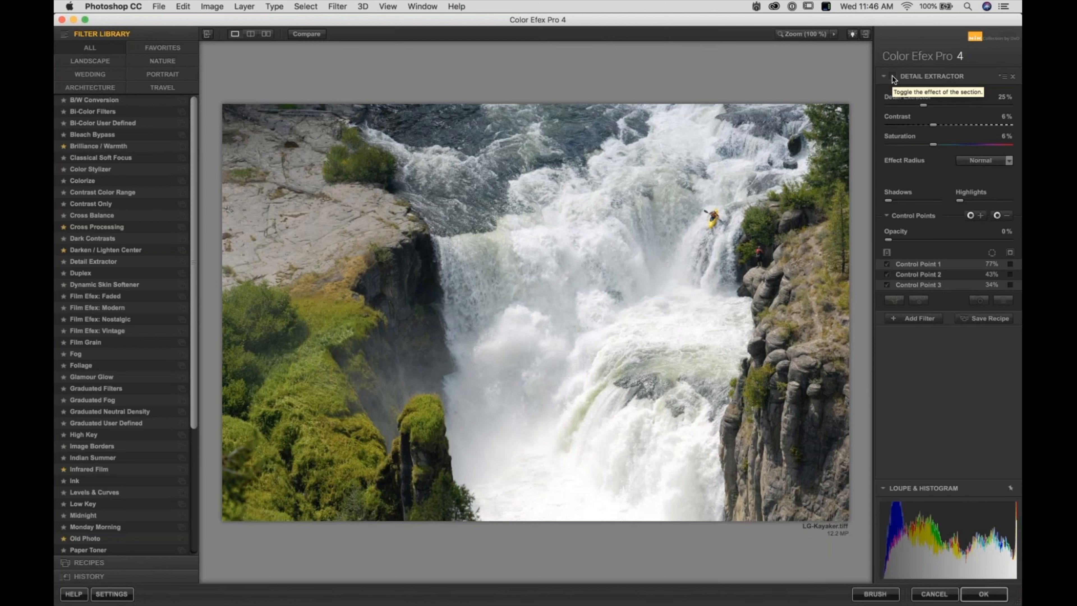
pyautogui.click(893, 77)
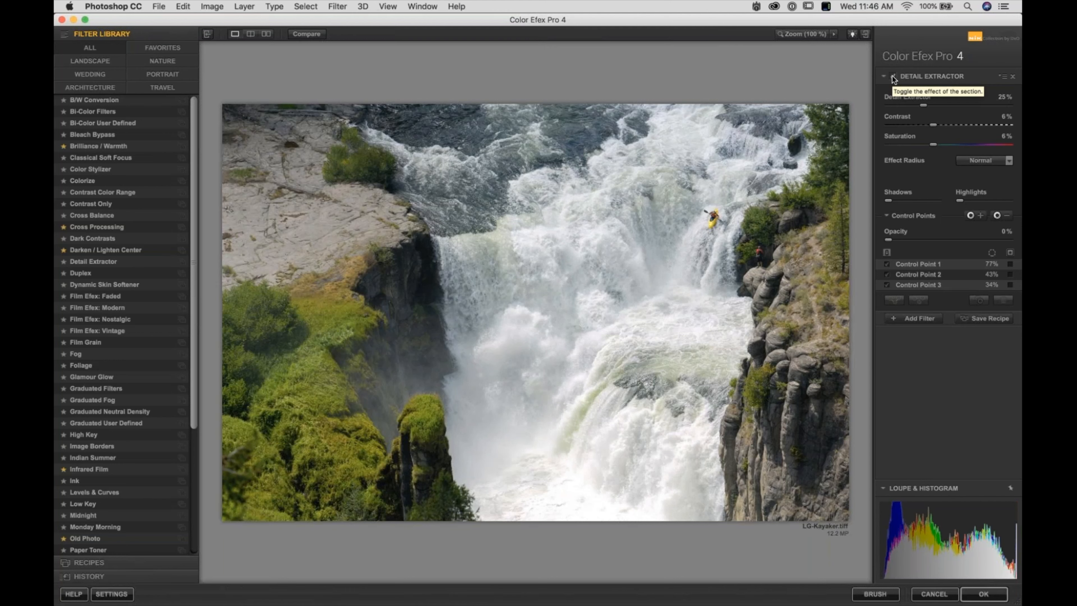
pyautogui.click(892, 76)
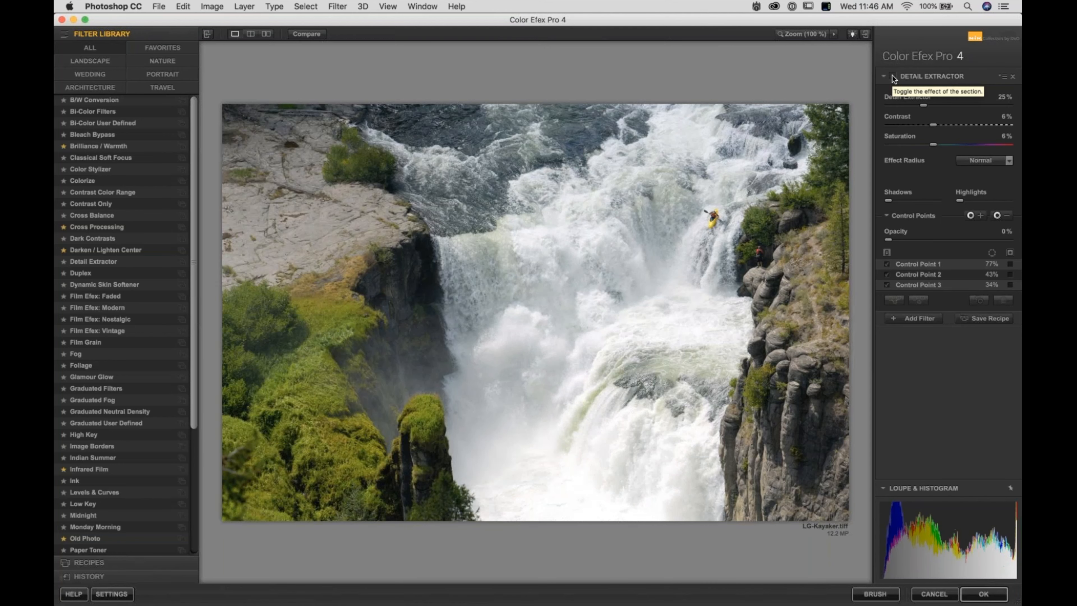
pyautogui.click(892, 77)
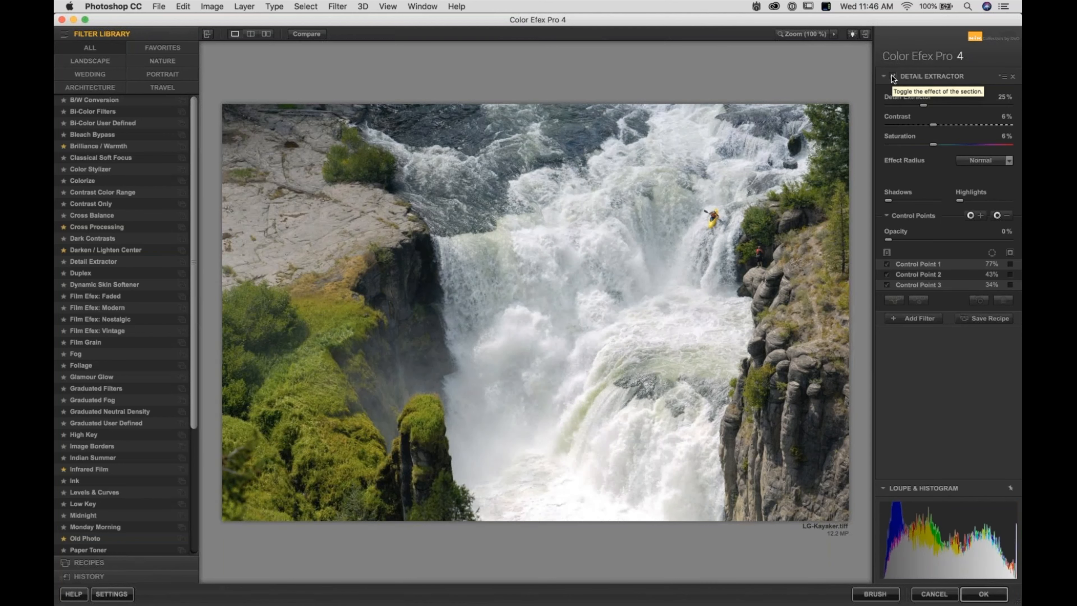
pyautogui.click(891, 76)
pyautogui.click(892, 76)
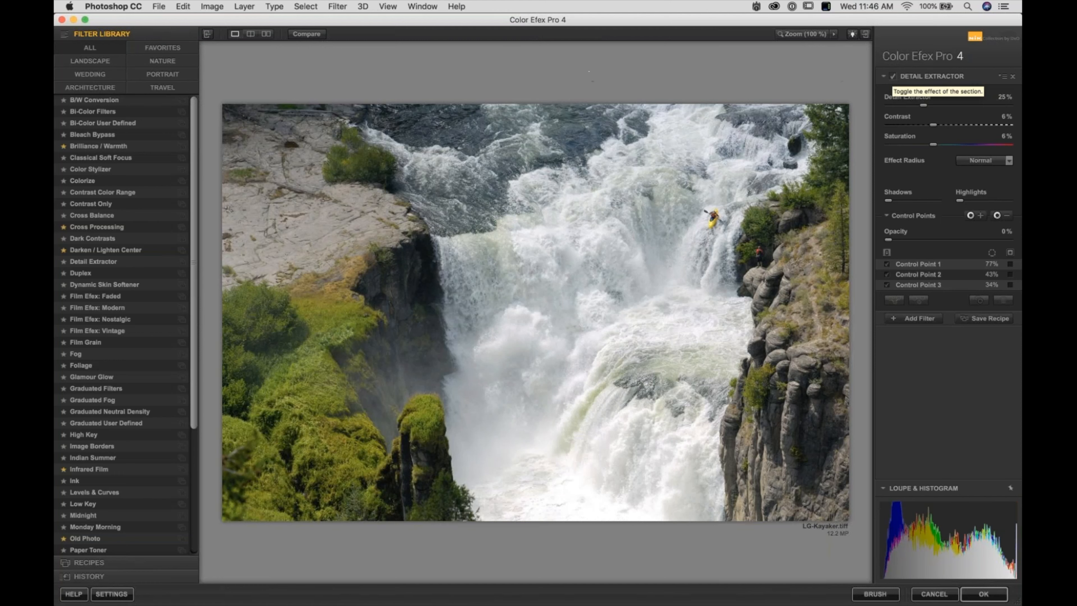
pyautogui.click(307, 35)
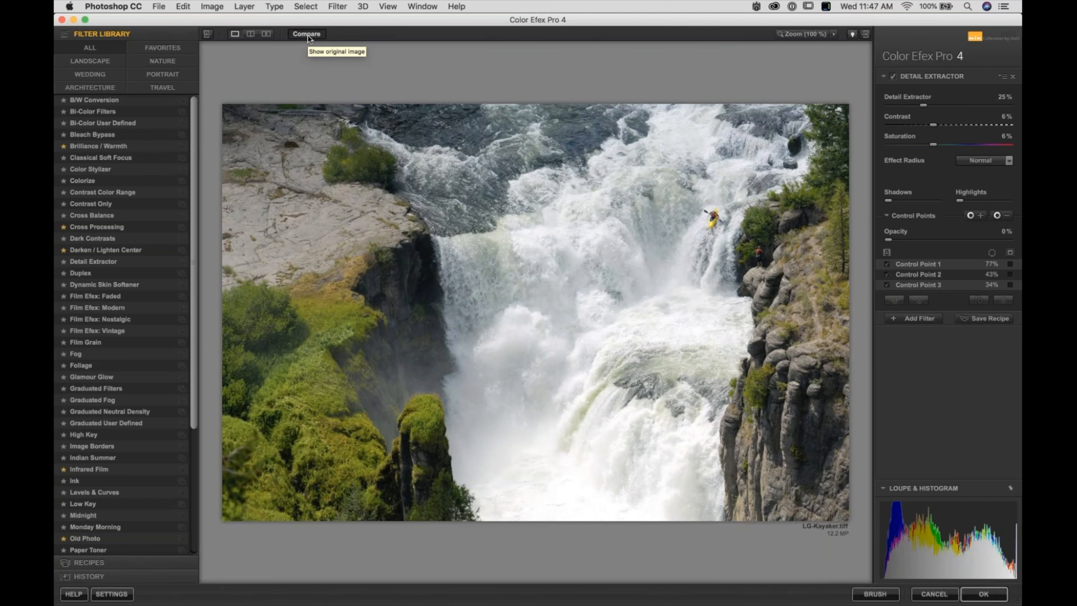
pyautogui.click(307, 35)
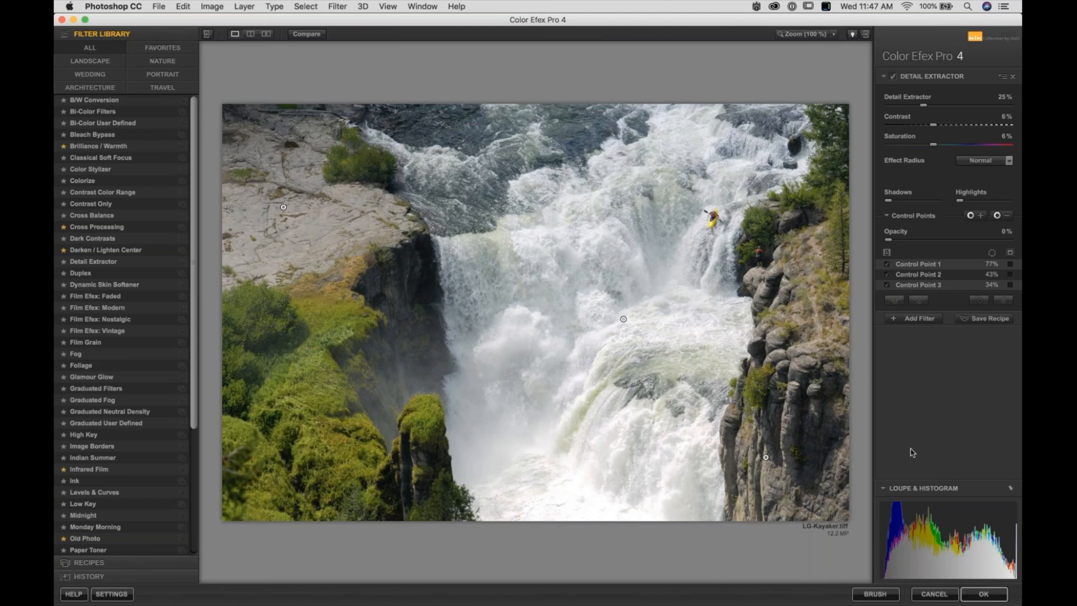
# - Apply the Detail Extractor filter to the photo, and move the Selective Tool palette off the image and collapse it
pyautogui.click(982, 594)
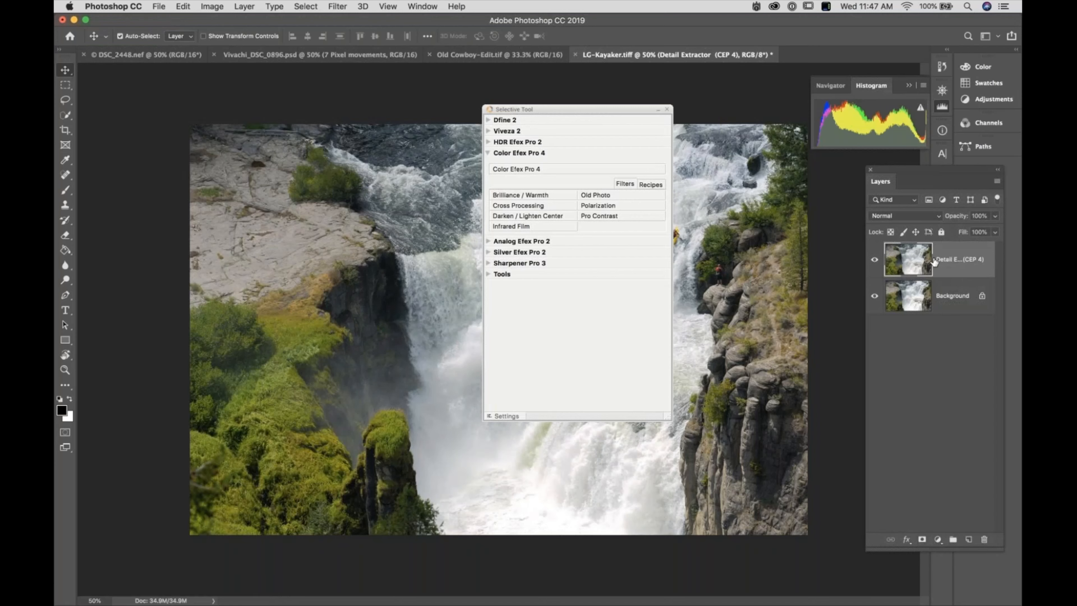
pyautogui.moveTo(627, 109); pyautogui.dragTo(698, 74)
pyautogui.click(695, 101)
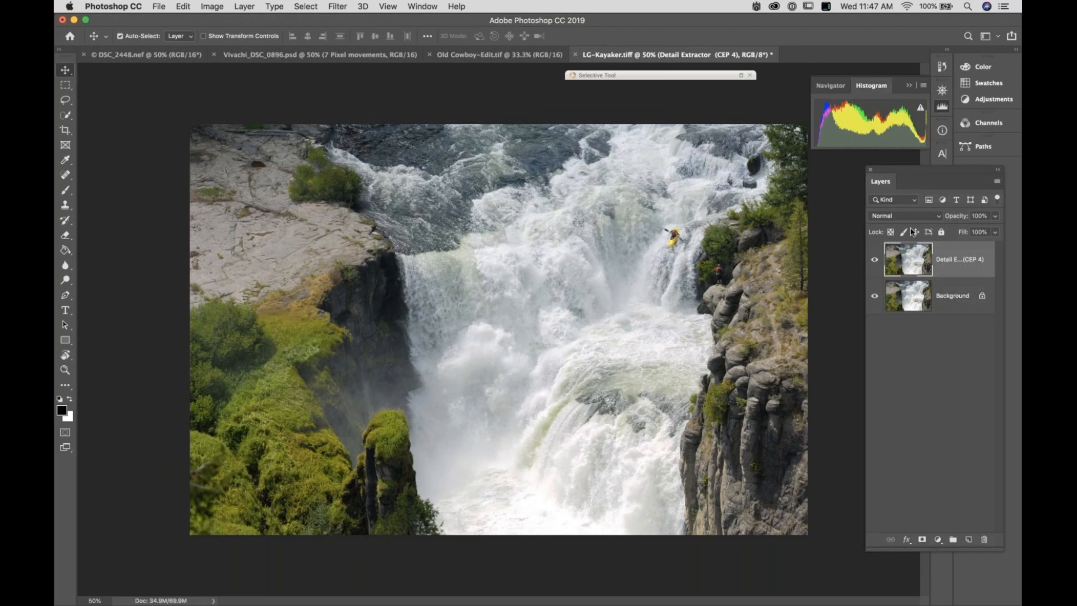
# - Hide and reshow the Detail Extractor layer to compare the result with the Background layer
pyautogui.click(873, 260)
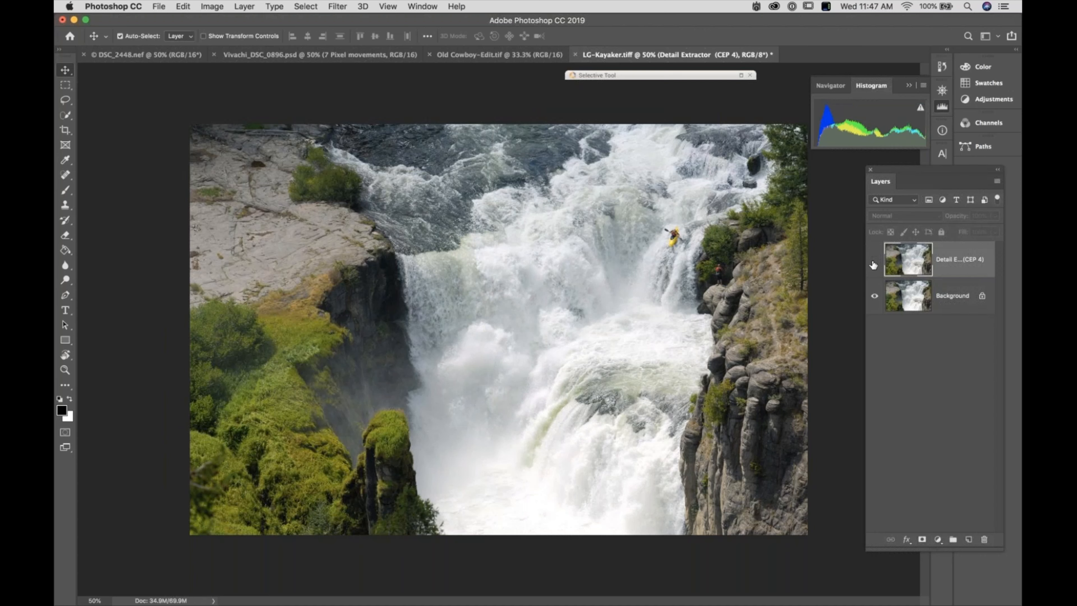
pyautogui.click(873, 260)
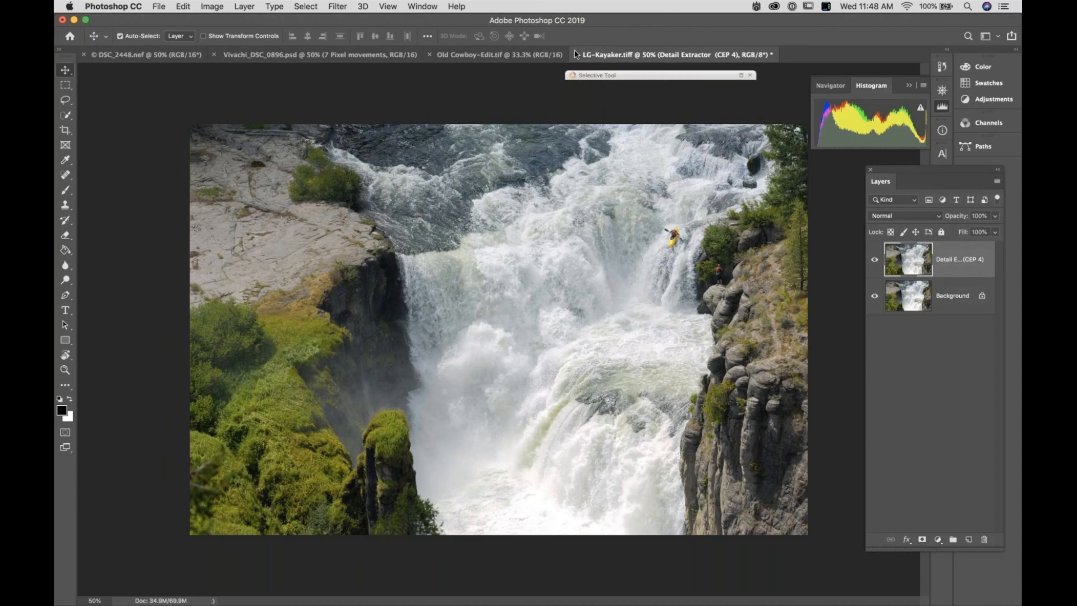
# - Switch to the GoToWebinar Control Panel and return to LG-Kayaker.tiff in Photoshop
pyautogui.moveTo(847, 603)
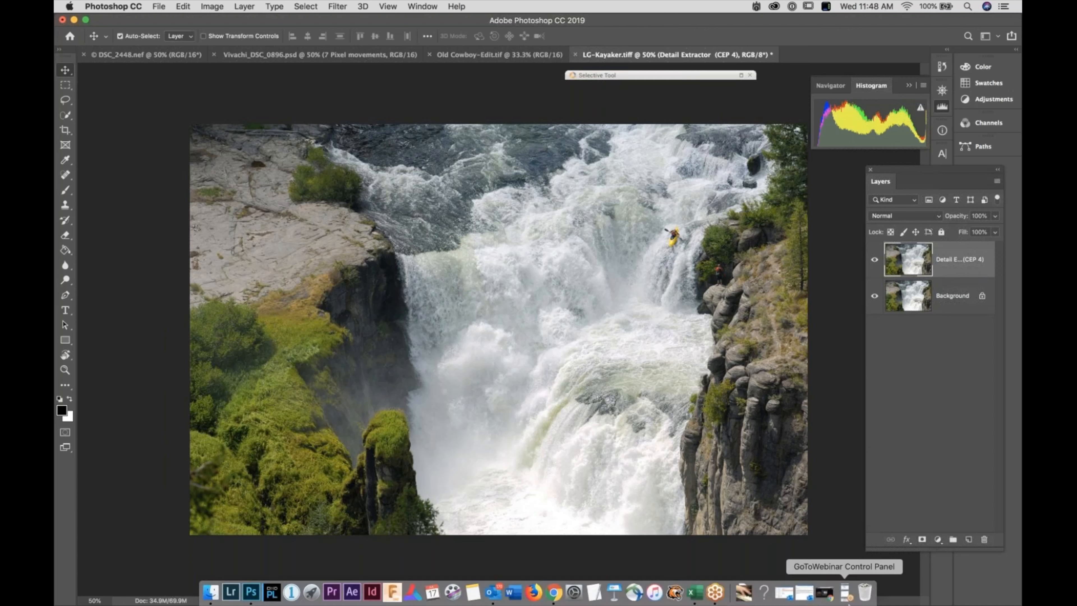
pyautogui.click(837, 592)
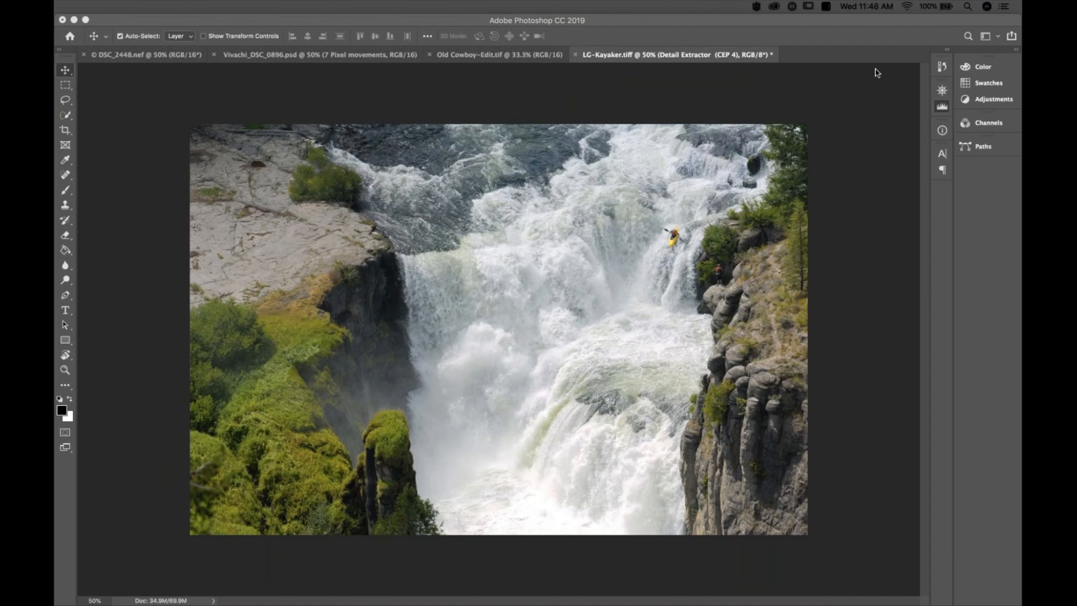
pyautogui.click(600, 60)
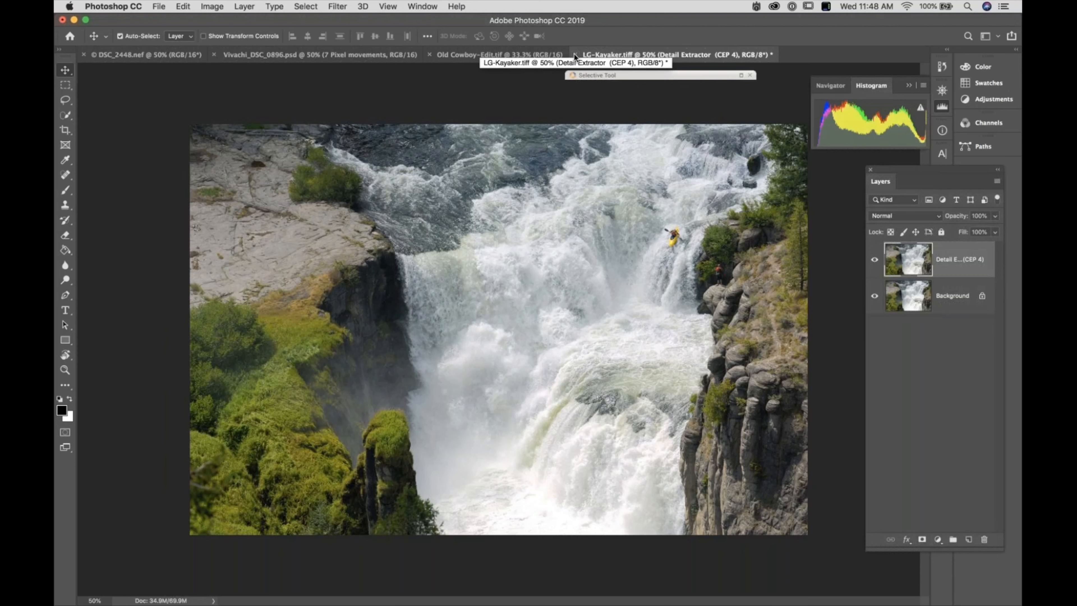
# - Close LG-Kayaker.tiff without saving its changes and bring up Old Cowboy-Edit.tif
pyautogui.click(574, 55)
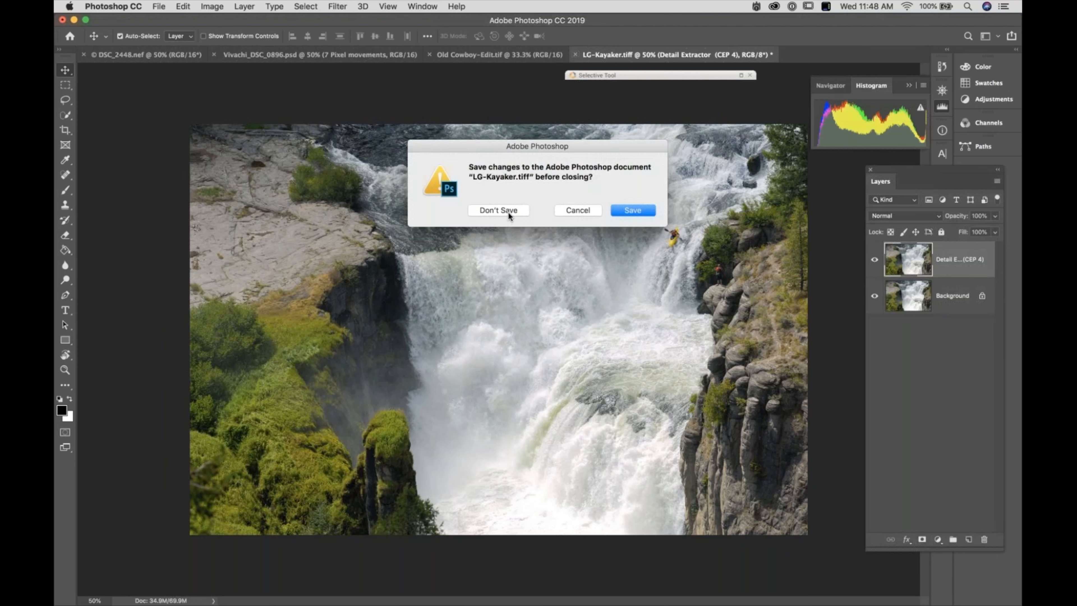
pyautogui.click(498, 210)
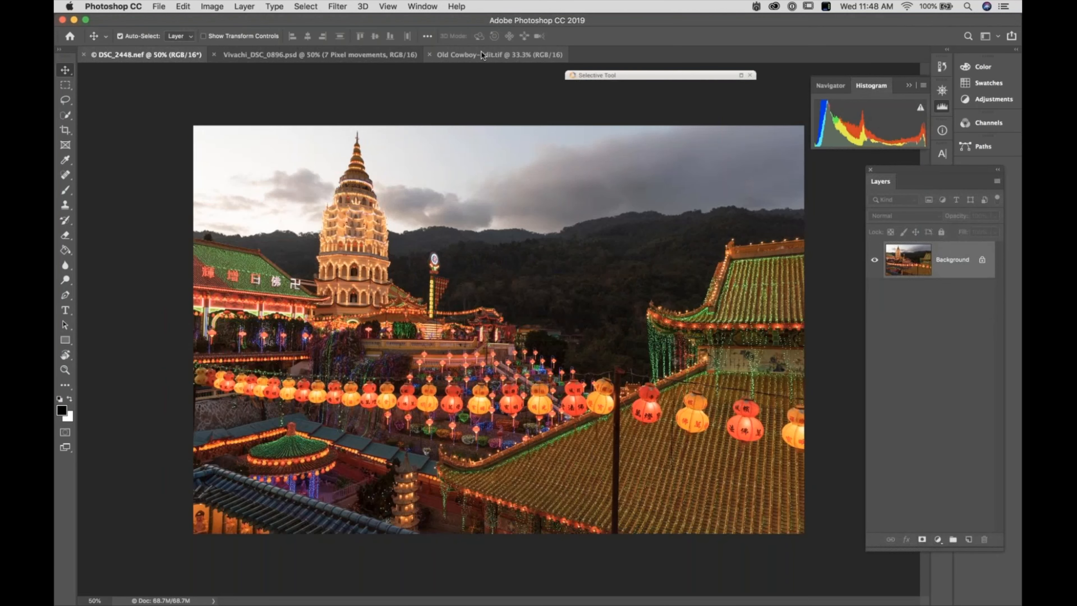
pyautogui.click(481, 51)
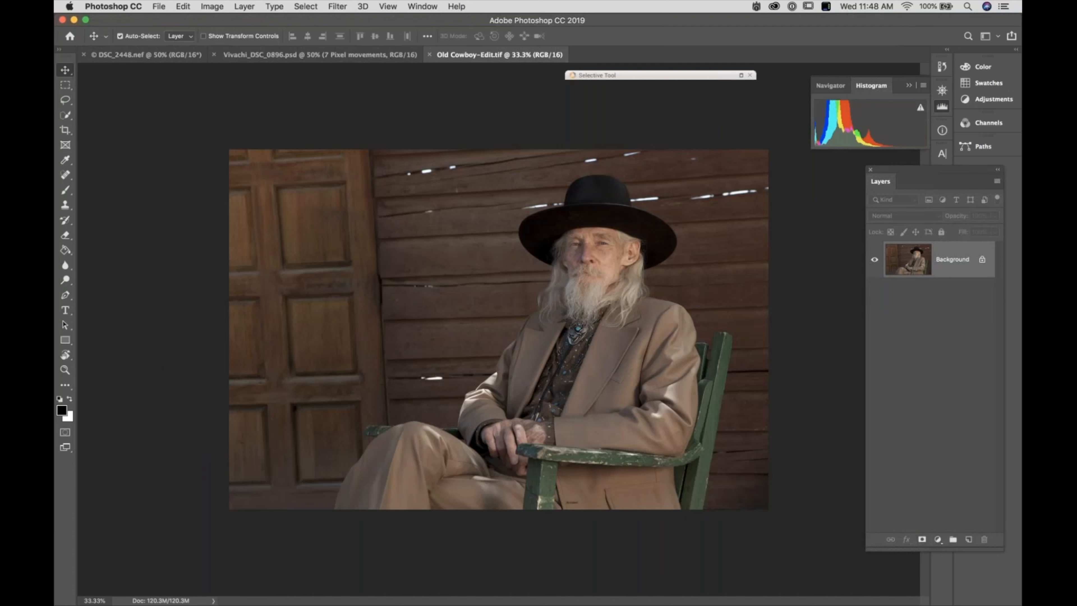
# - Expand the collapsed Selective Tool palette, move it over the cowboy photo, and close it
pyautogui.click(741, 75)
pyautogui.moveTo(637, 100); pyautogui.dragTo(677, 162)
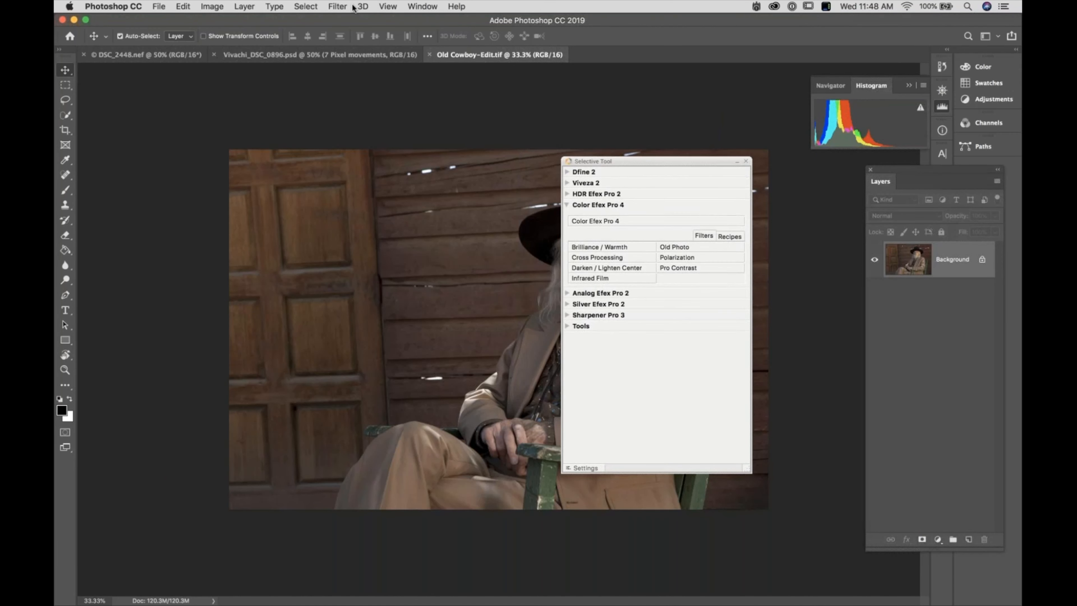
pyautogui.click(337, 5)
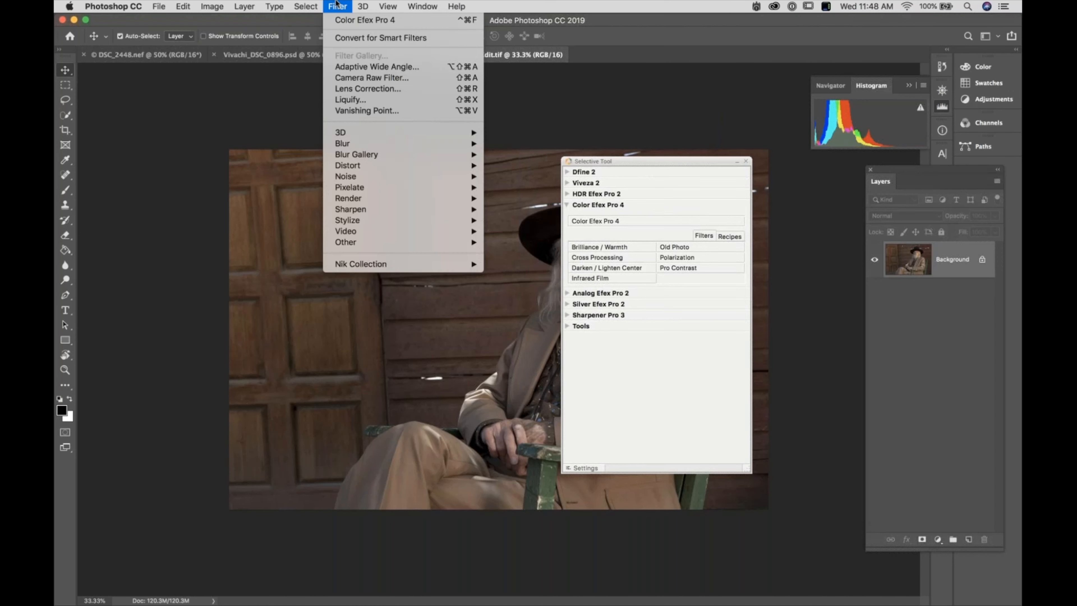
pyautogui.click(337, 4)
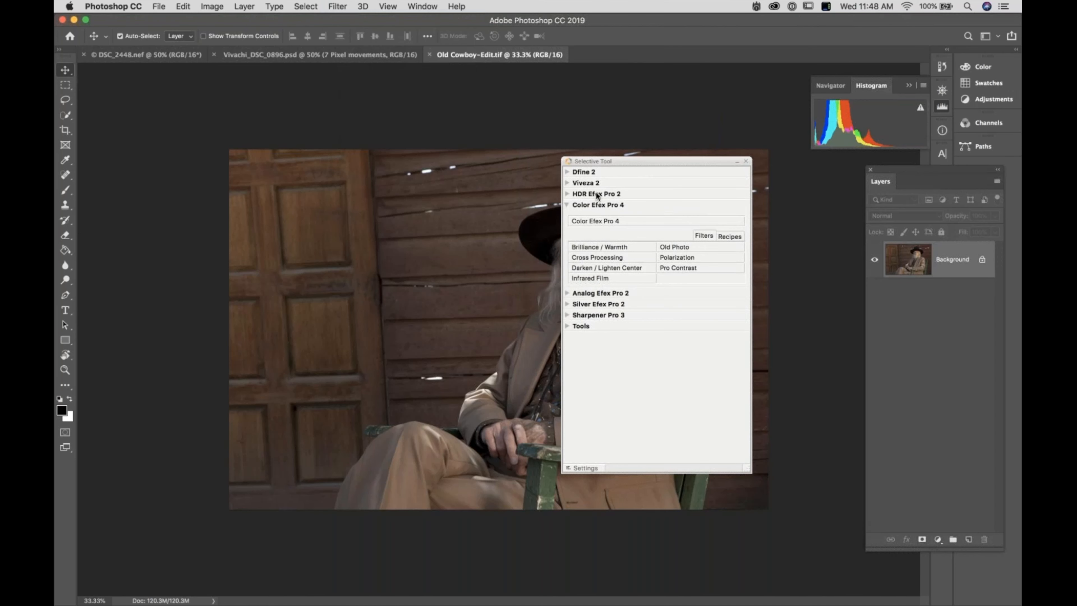
pyautogui.moveTo(598, 160); pyautogui.dragTo(530, 149)
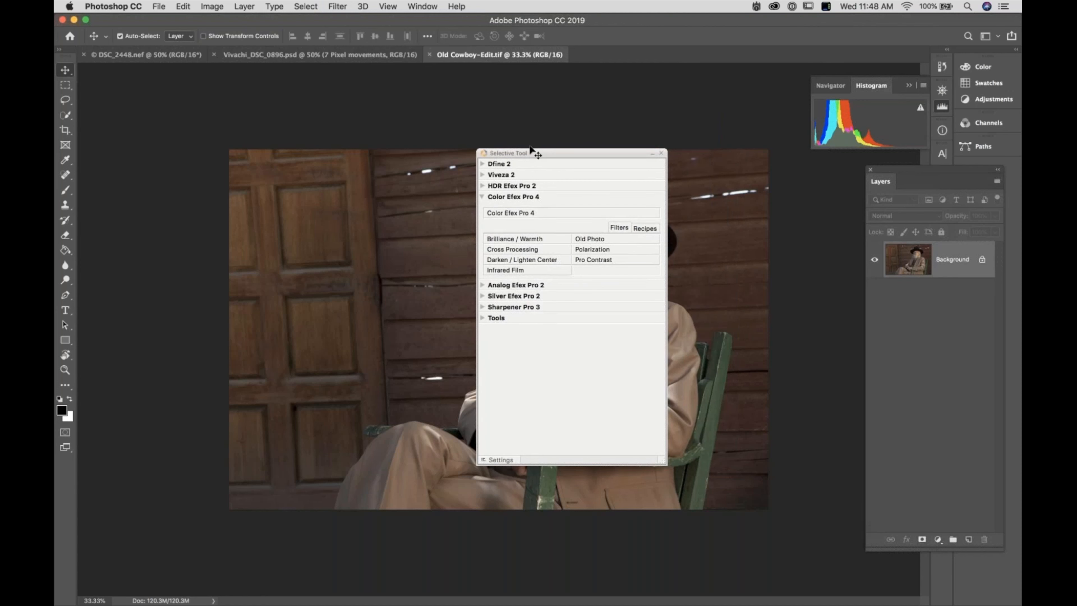
pyautogui.click(661, 153)
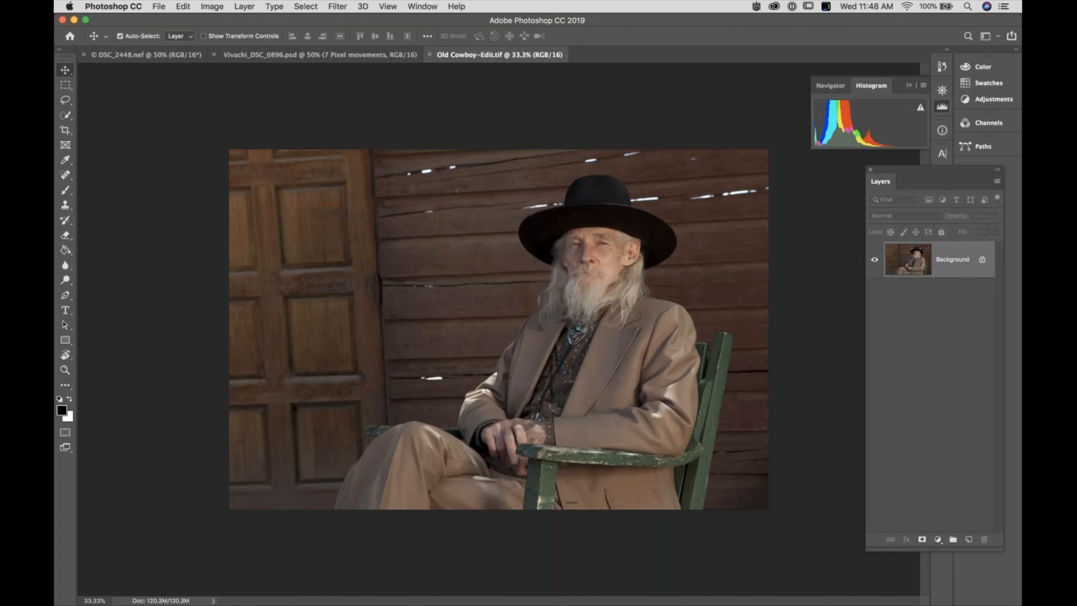
# - Open the Nik Collection Selective Tool and move its palette beside the photo
pyautogui.click(160, 6)
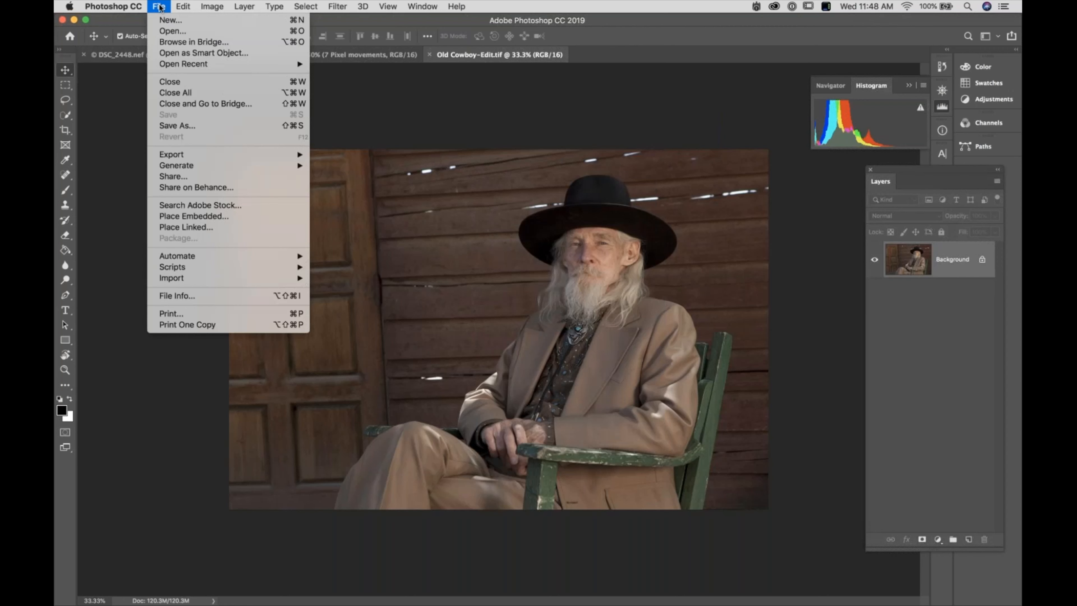
pyautogui.moveTo(182, 257)
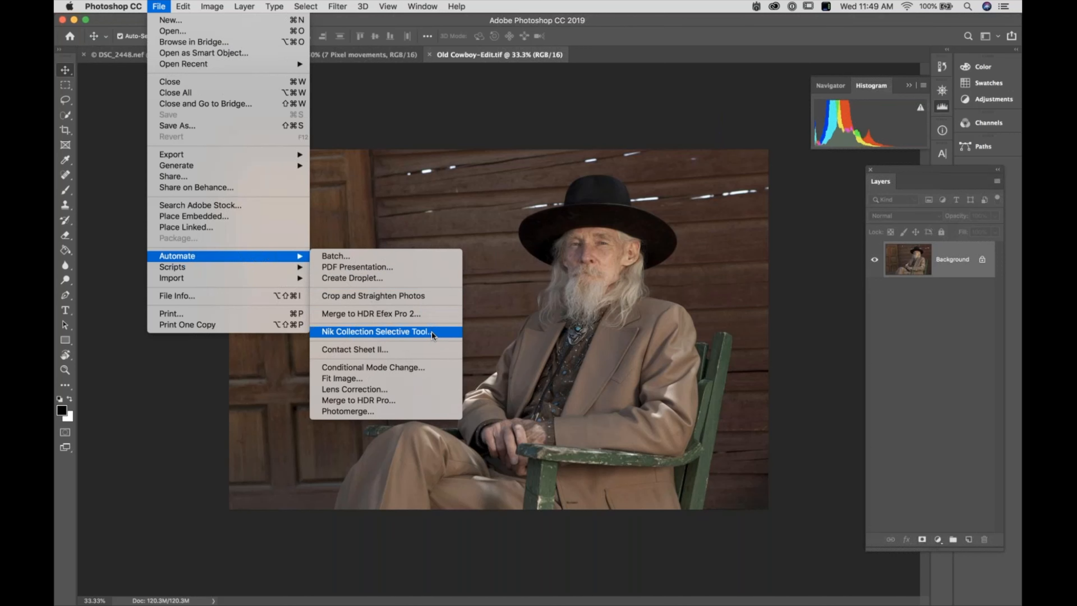
pyautogui.click(391, 334)
pyautogui.moveTo(534, 154); pyautogui.dragTo(837, 164)
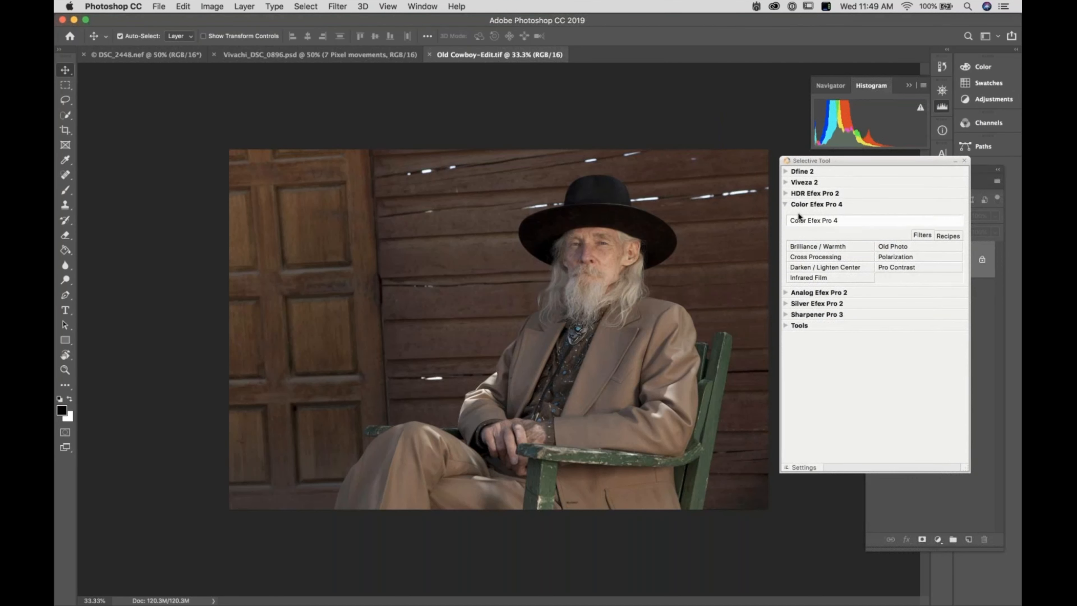
# - Collapse and reopen the Color Efex Pro 4 section, and look at its recipes before returning to its filters
pyautogui.click(786, 203)
pyautogui.click(785, 203)
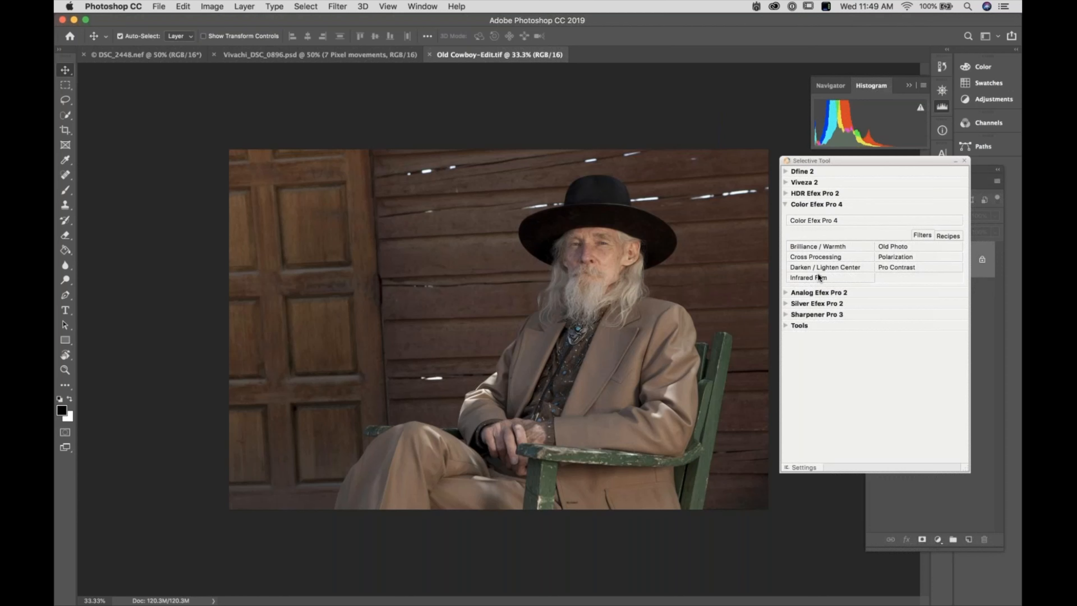
pyautogui.click(947, 236)
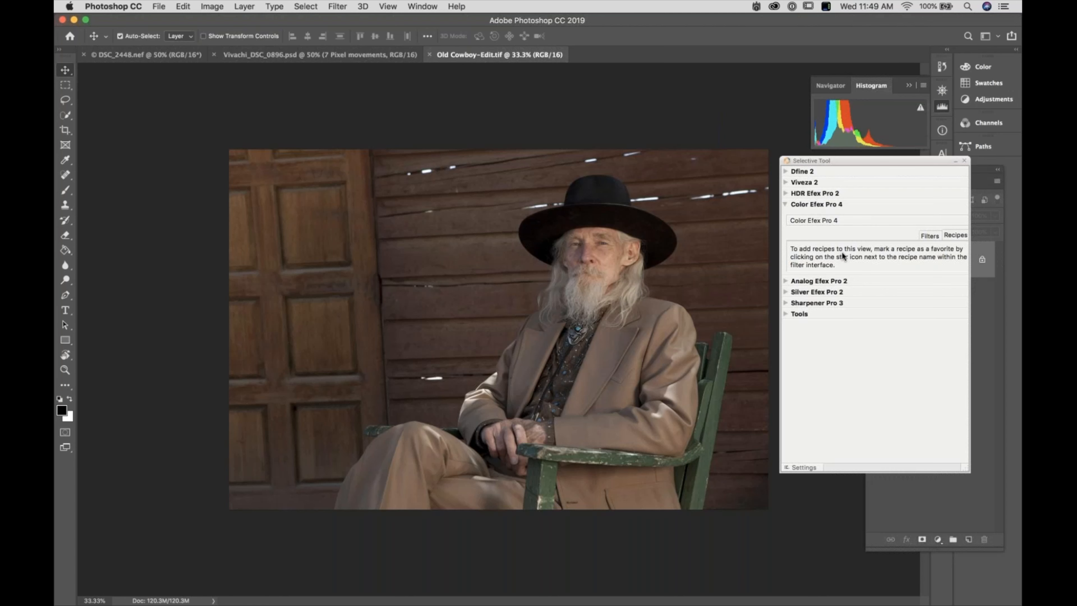
pyautogui.click(930, 236)
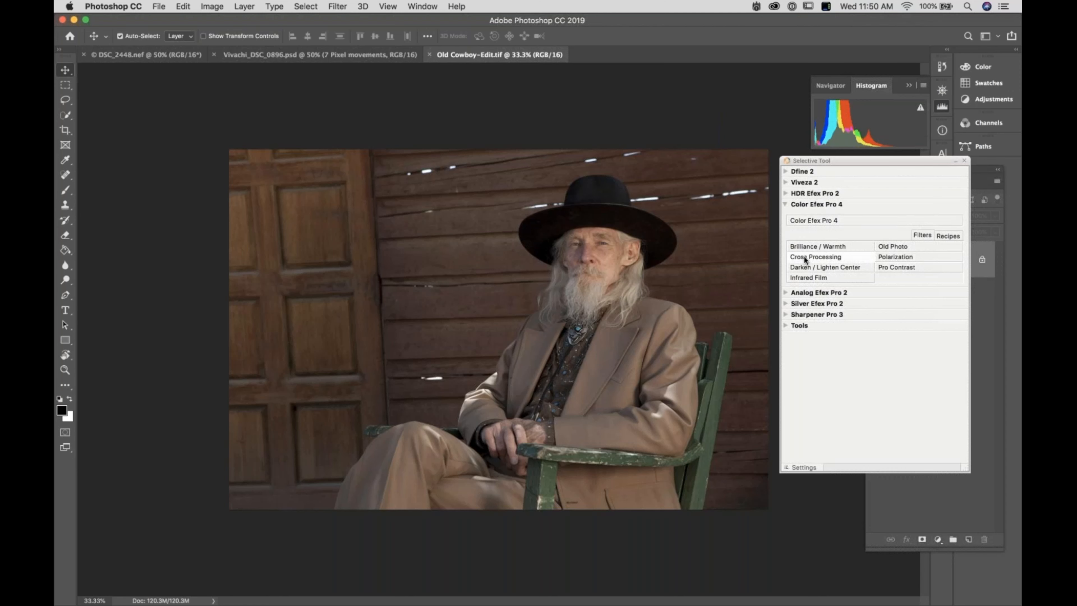
# - Open the photo in Color Efex Pro 4 with the Cross Processing filter and mark Bleach Bypass as a favorite
pyautogui.click(815, 264)
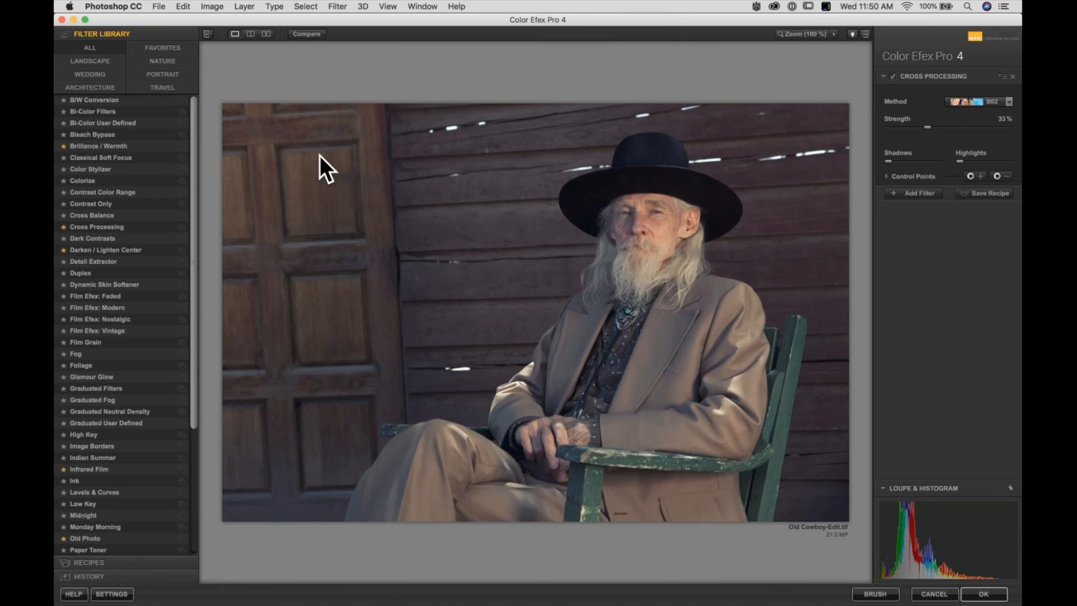
pyautogui.click(63, 145)
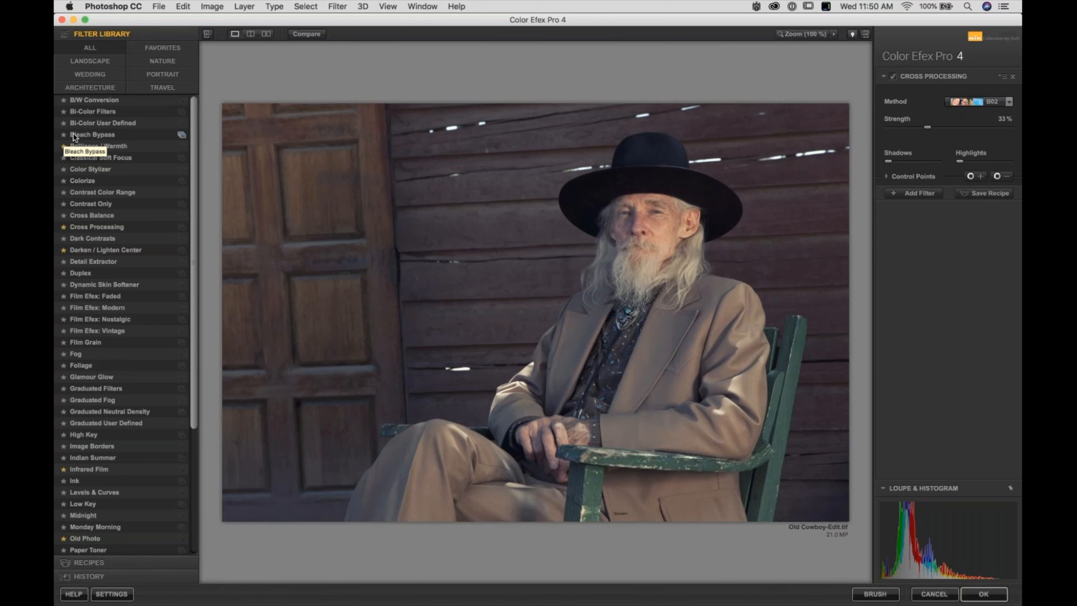
pyautogui.click(63, 135)
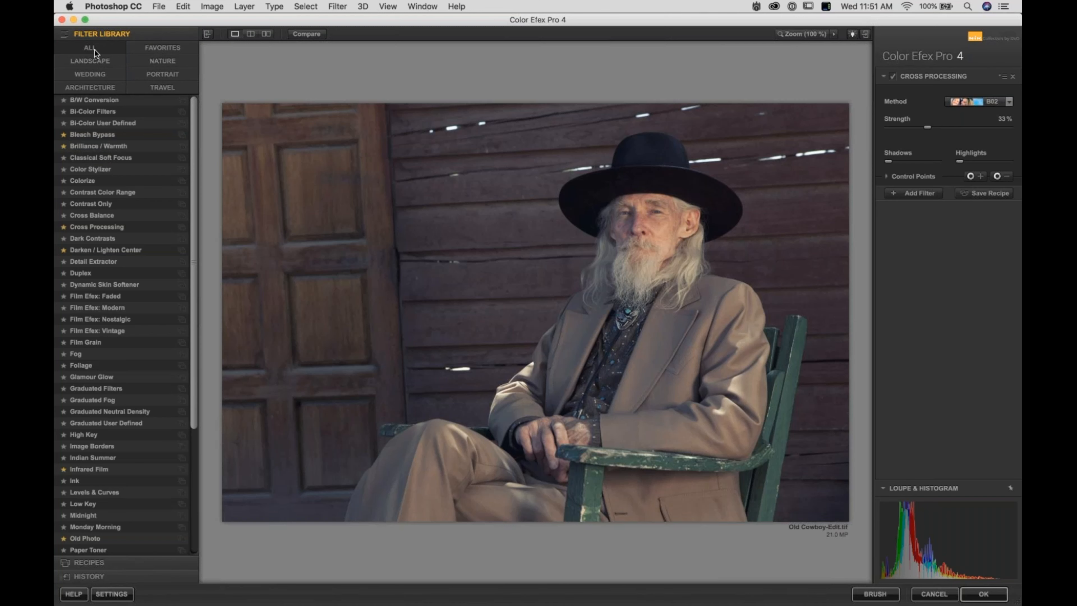
# - Look through the filter library categories, including Landscape, Wedding, Architecture and Favorites, and return to the full filter list
pyautogui.click(91, 61)
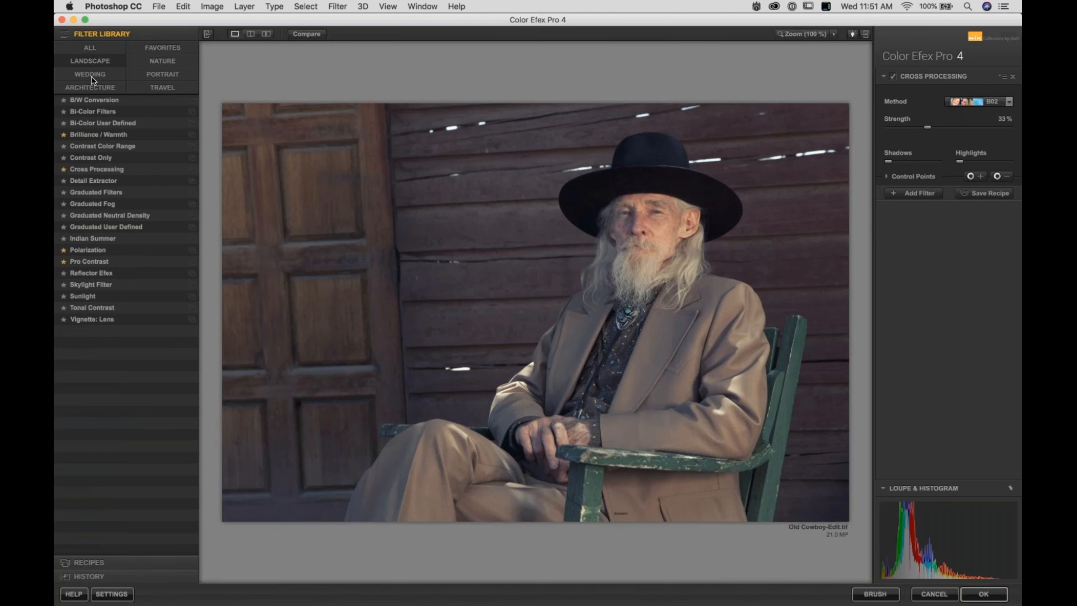
pyautogui.click(92, 77)
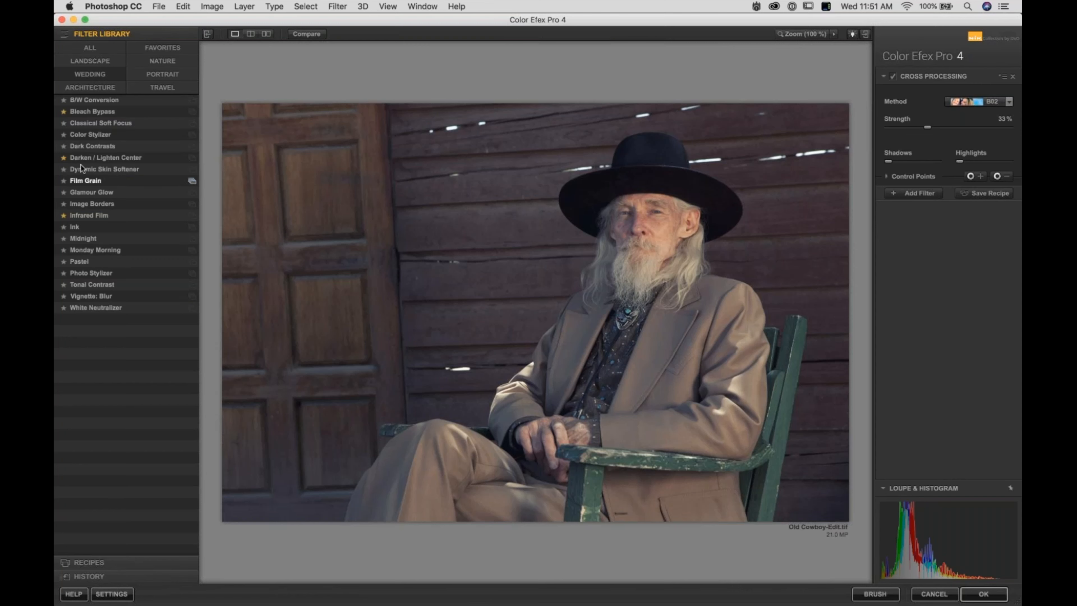
pyautogui.click(97, 63)
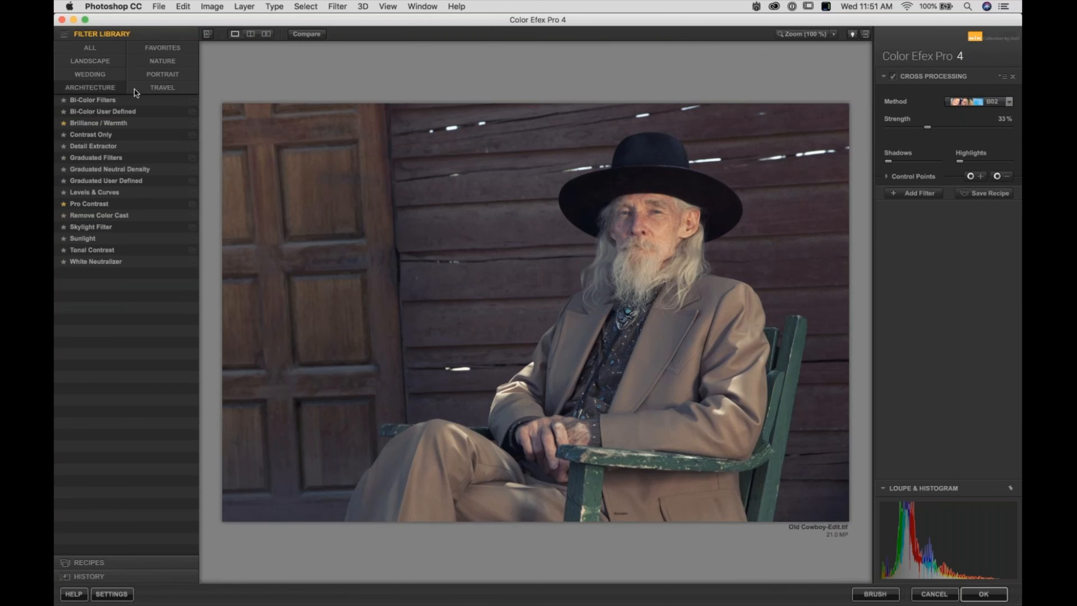
pyautogui.click(151, 90)
pyautogui.click(154, 75)
pyautogui.click(154, 51)
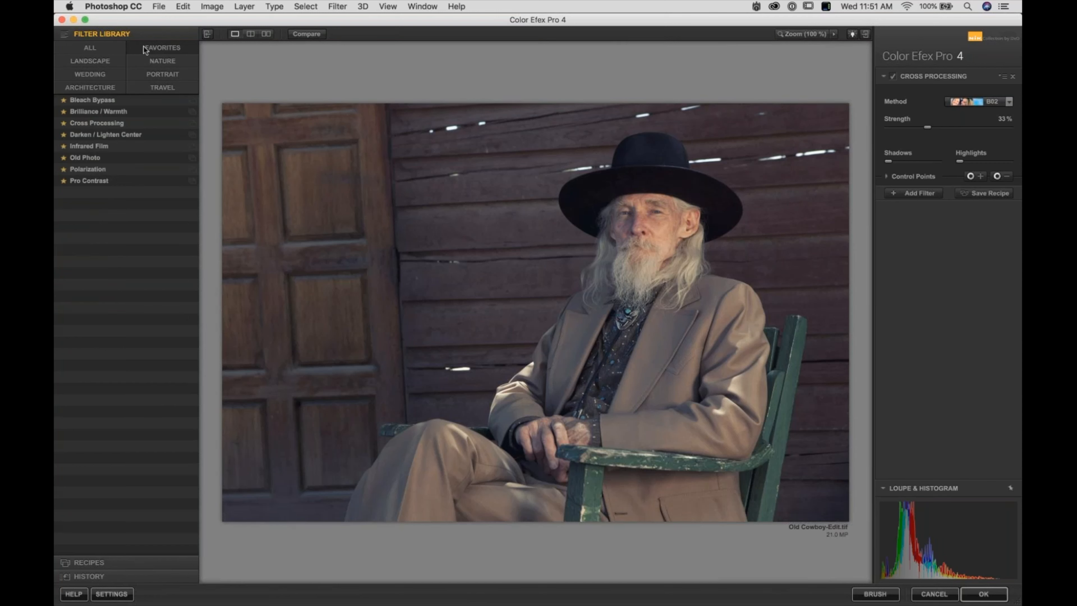
pyautogui.click(97, 49)
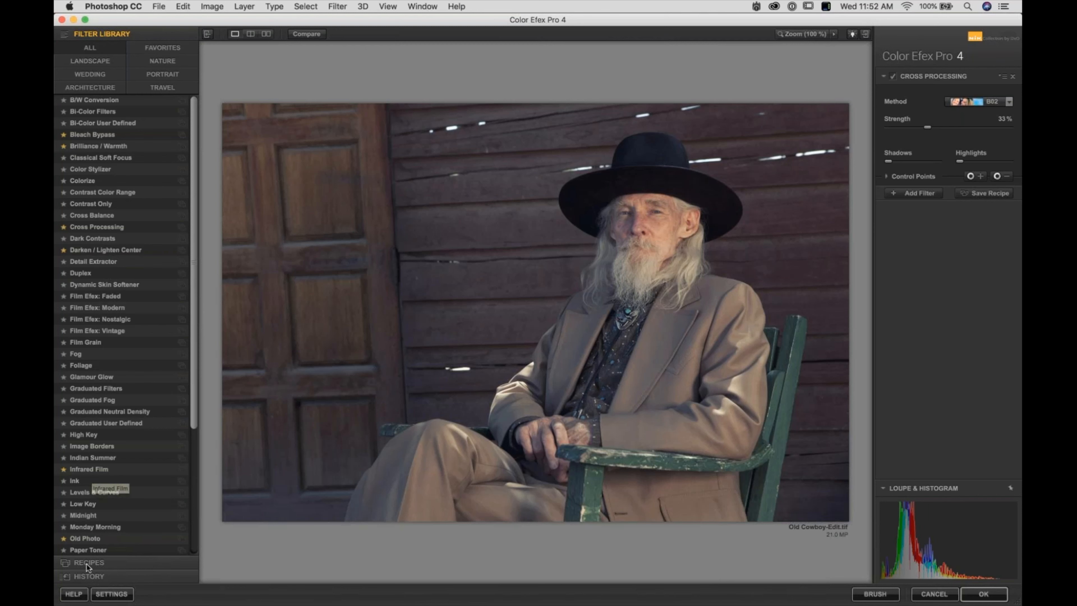
# - Look through the recipe categories and the thumbnails of the En Vogue recipes down to Super Punch
pyautogui.click(113, 562)
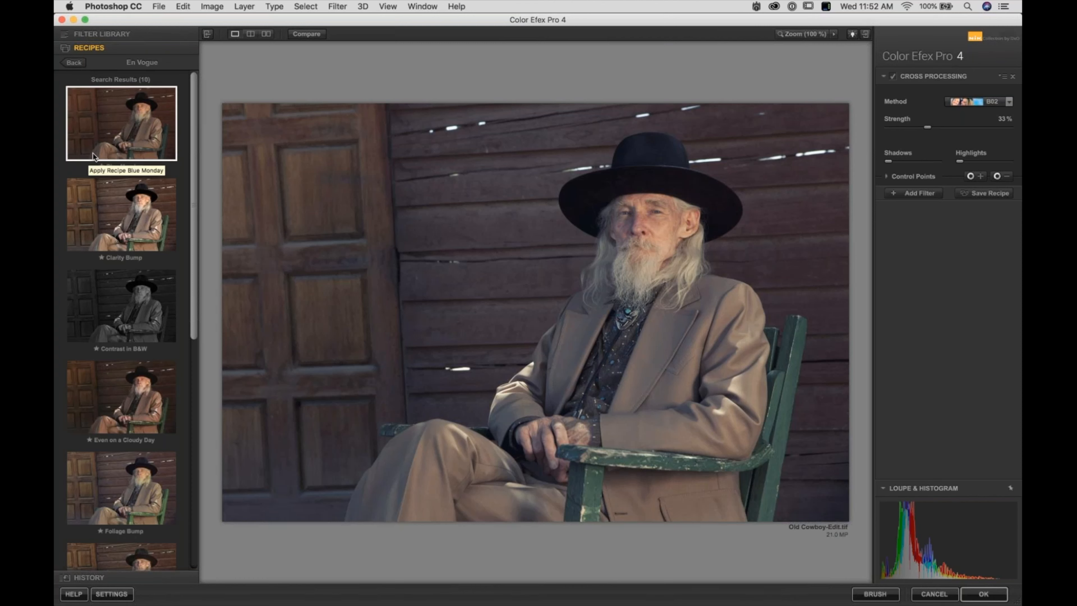
pyautogui.click(79, 65)
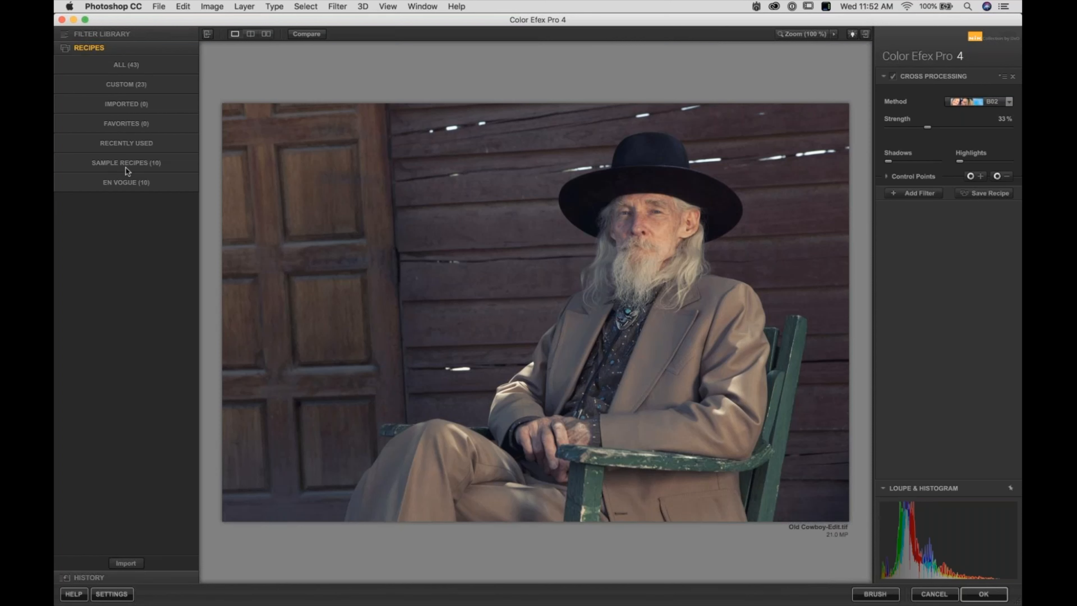
pyautogui.click(123, 184)
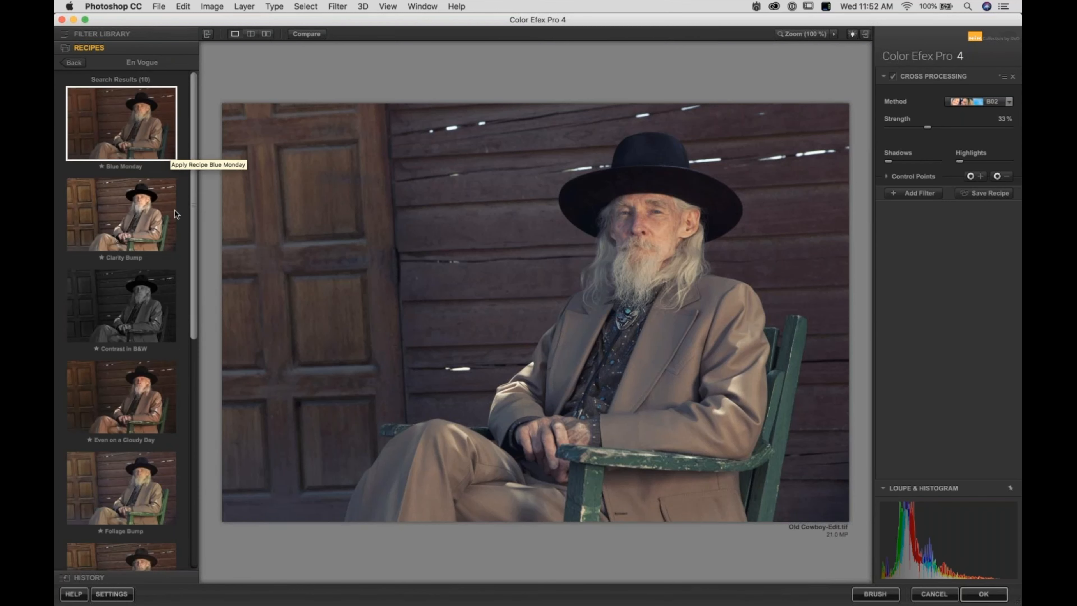
pyautogui.moveTo(193, 185)
pyautogui.mouseDown()
pyautogui.moveTo(193, 257)
pyautogui.moveTo(203, 191)
pyautogui.mouseUp()
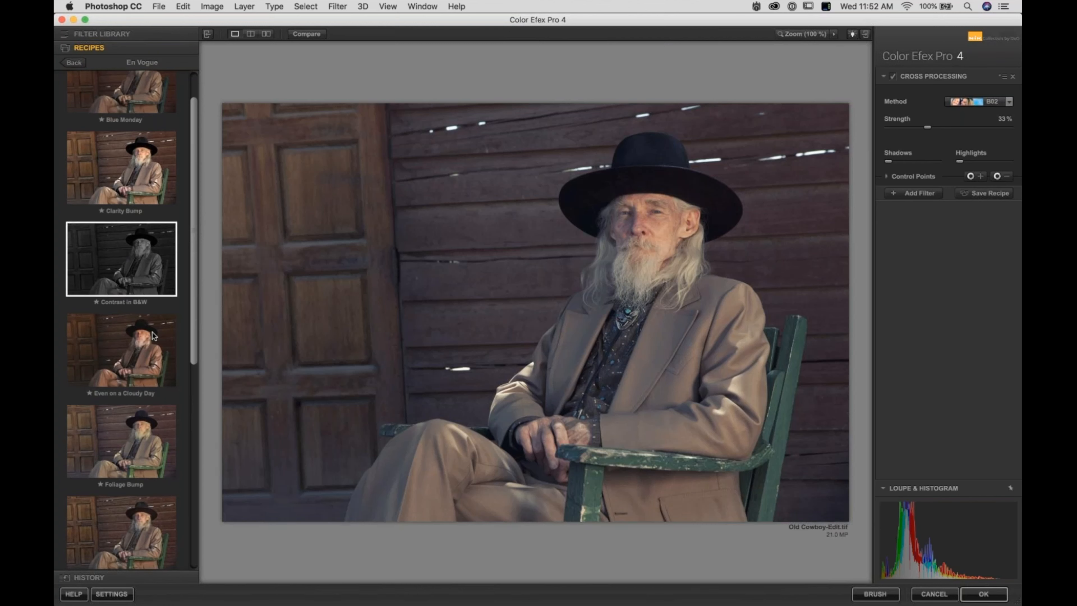
pyautogui.moveTo(191, 253); pyautogui.dragTo(197, 456)
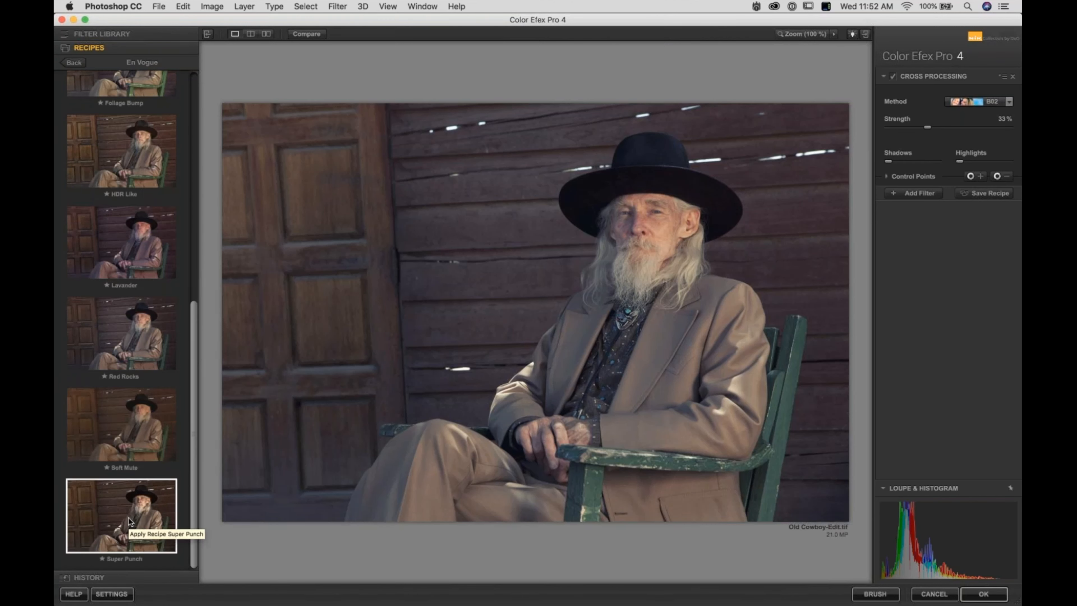
# - Apply the Red Rocks recipe in place of the current filters and compare the result with the original image
pyautogui.click(135, 327)
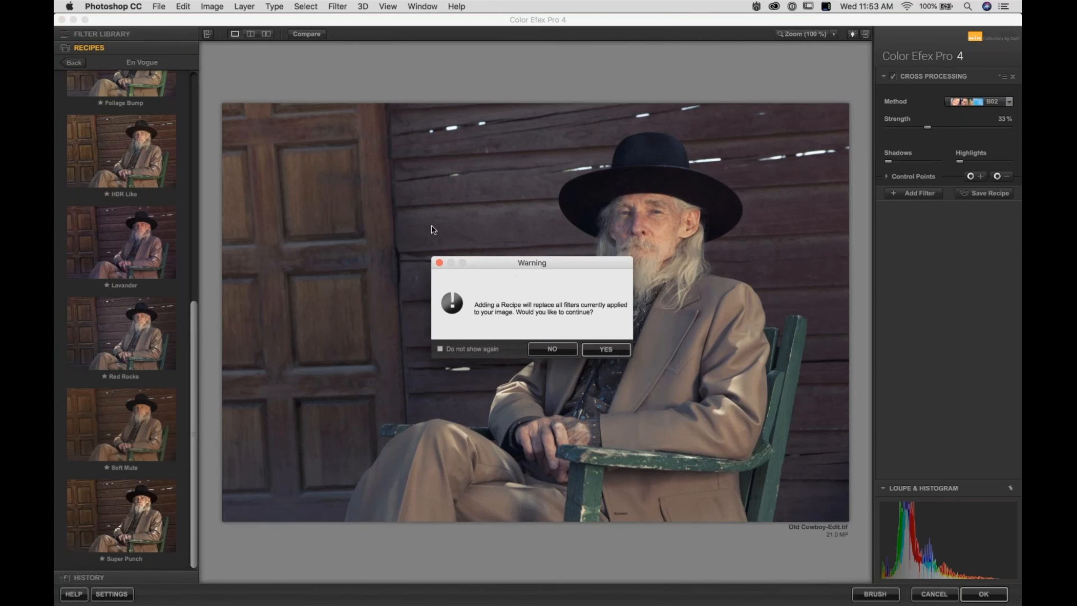
pyautogui.moveTo(516, 273); pyautogui.dragTo(381, 190)
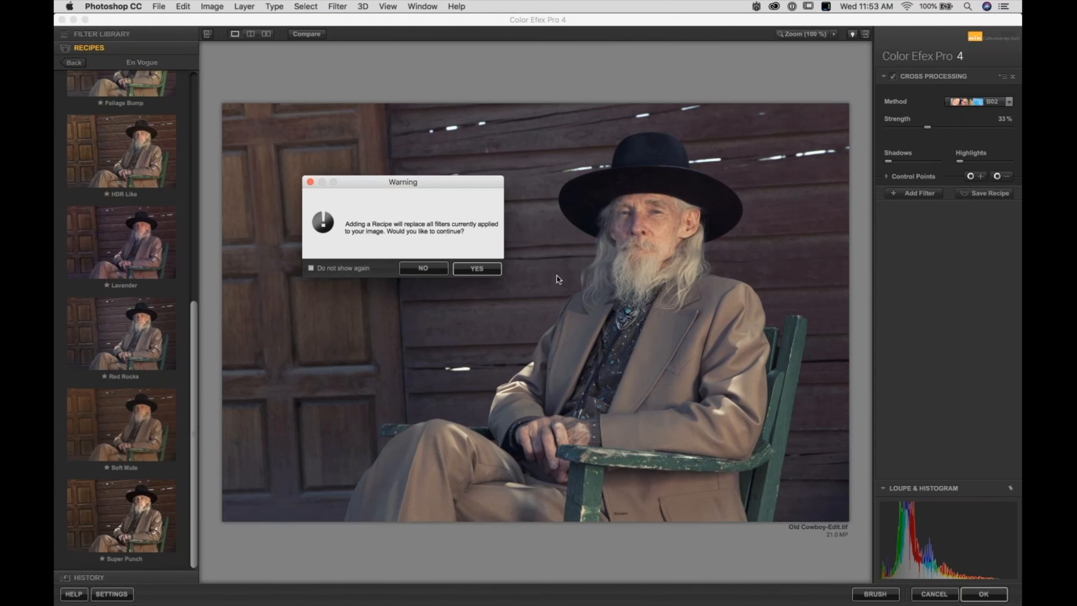
pyautogui.click(477, 268)
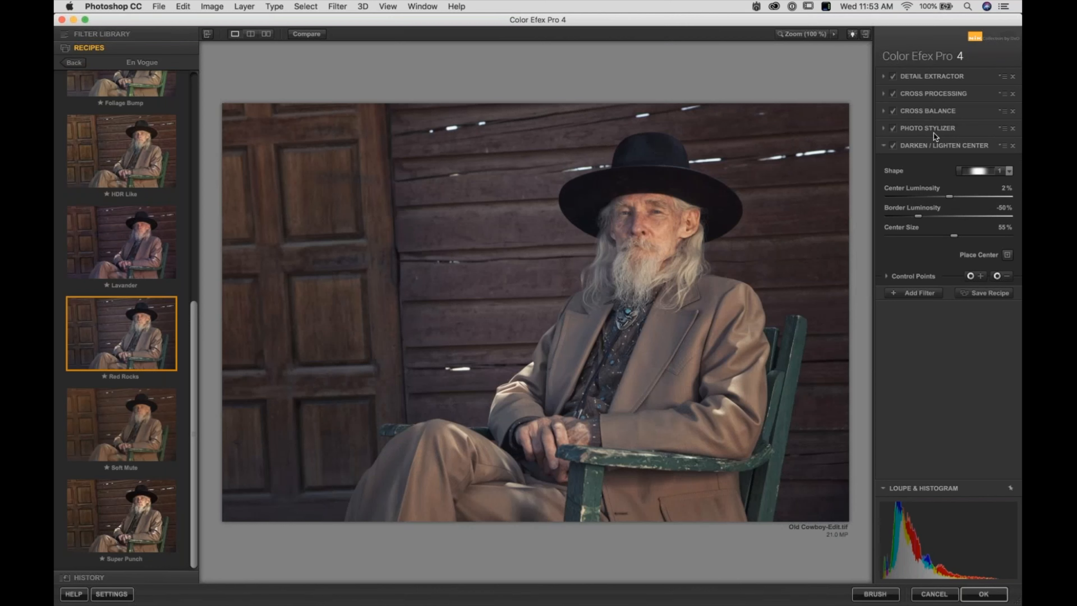
pyautogui.click(307, 35)
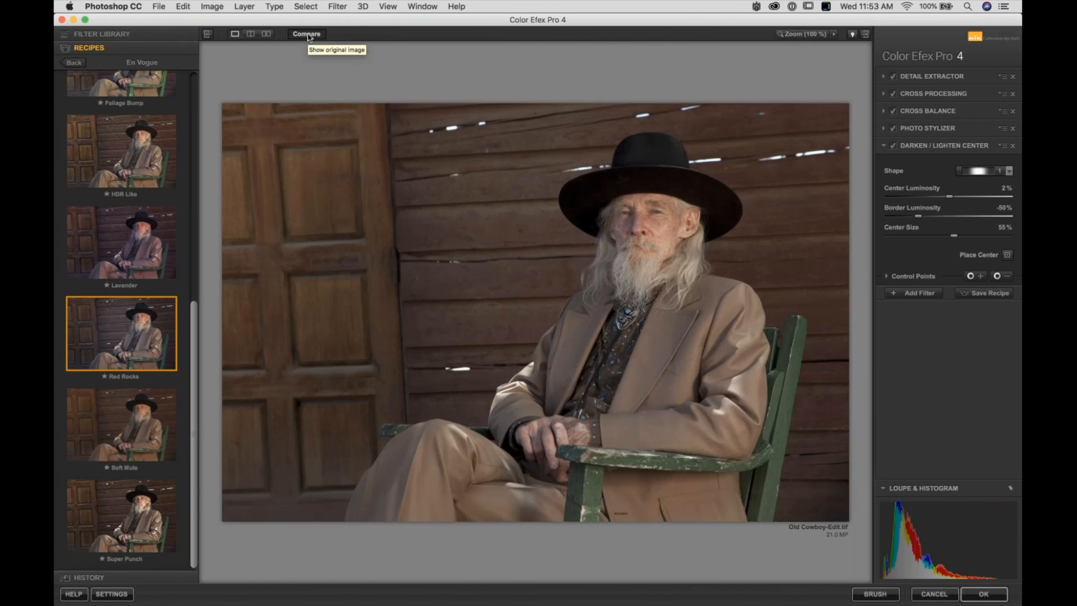
pyautogui.click(307, 35)
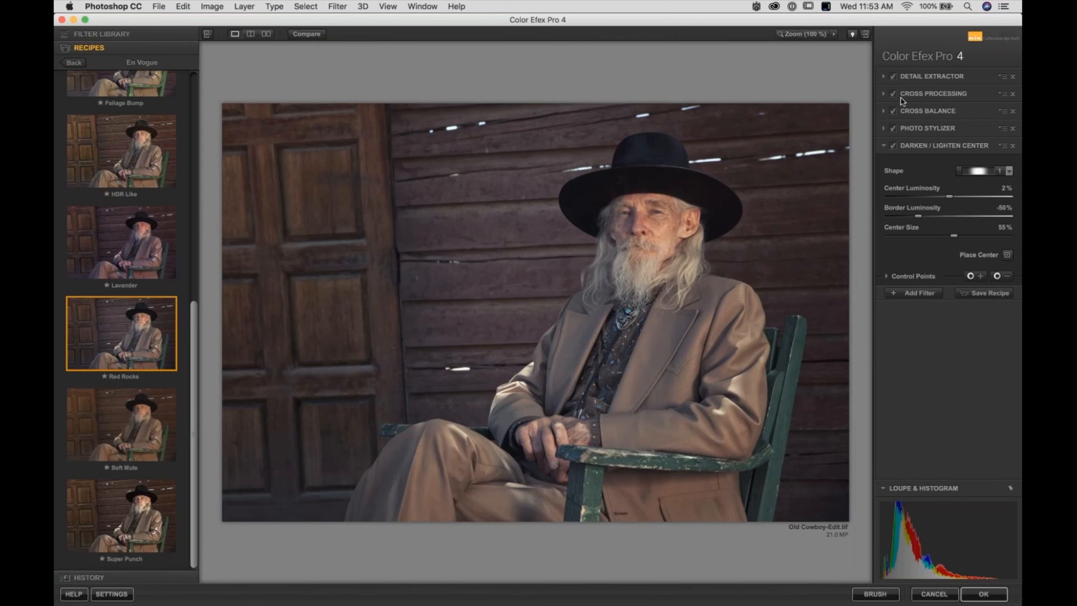
# - Change the method of the recipe's Cross Processing filter to L03
pyautogui.click(923, 93)
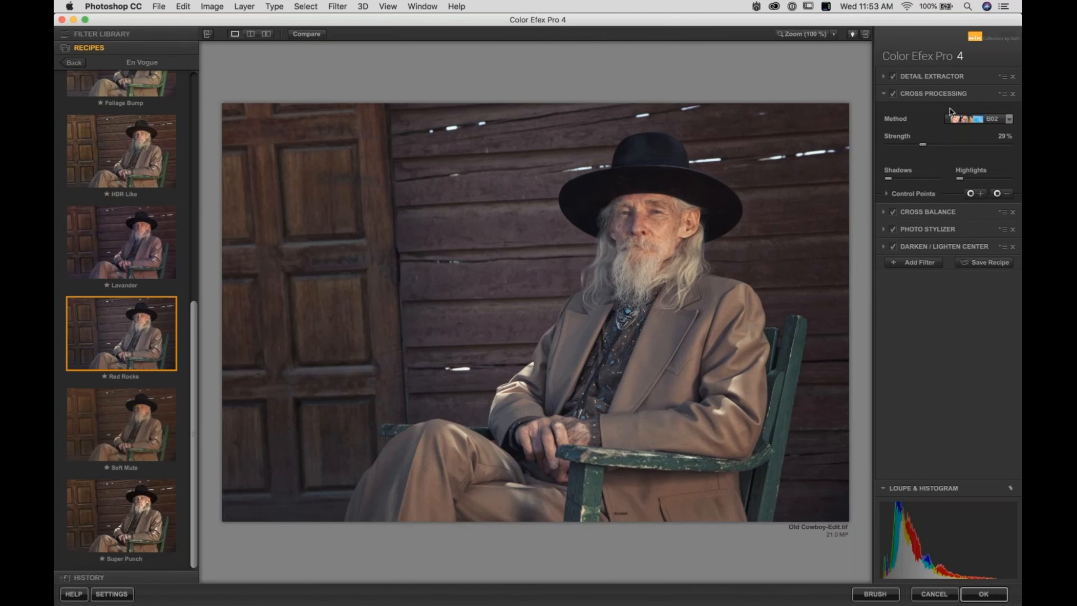
pyautogui.click(960, 119)
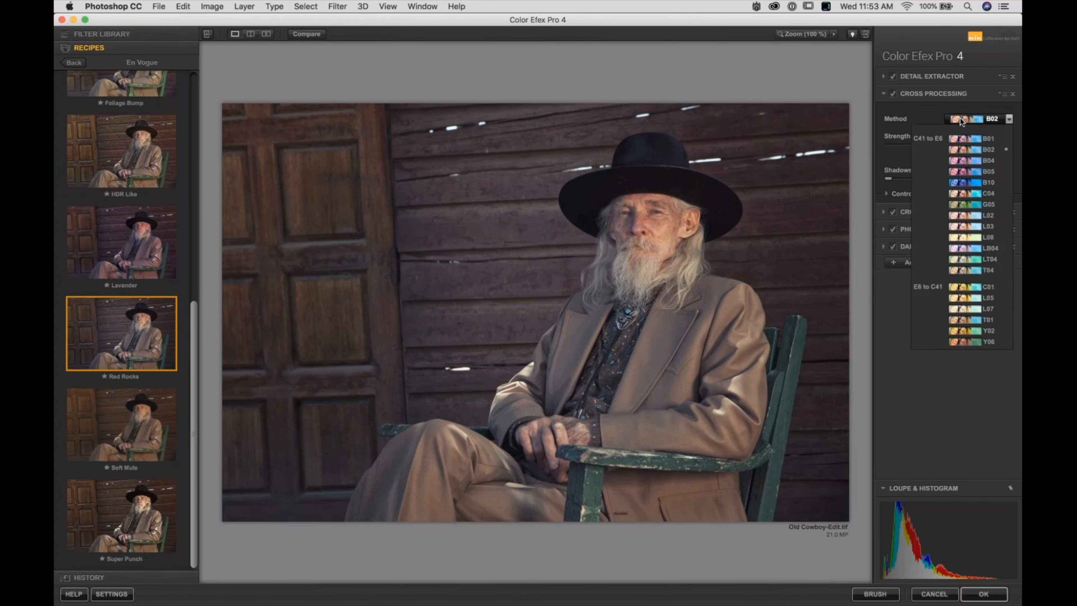
pyautogui.click(959, 227)
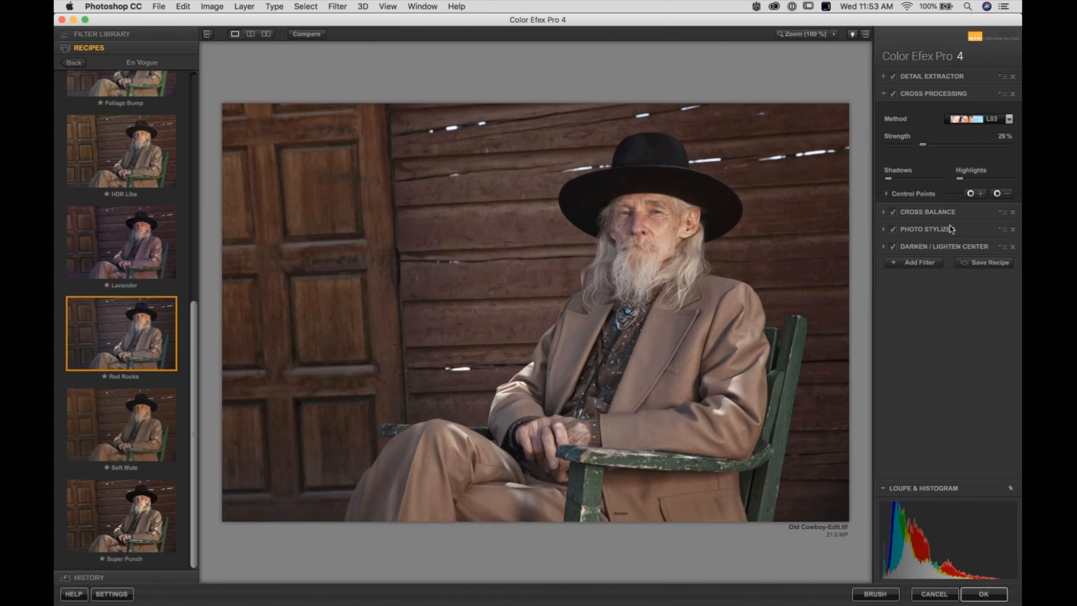
# - View the Photo Stylizer settings, then try the Lavander and HDR Like recipes in place of the current filters
pyautogui.click(943, 231)
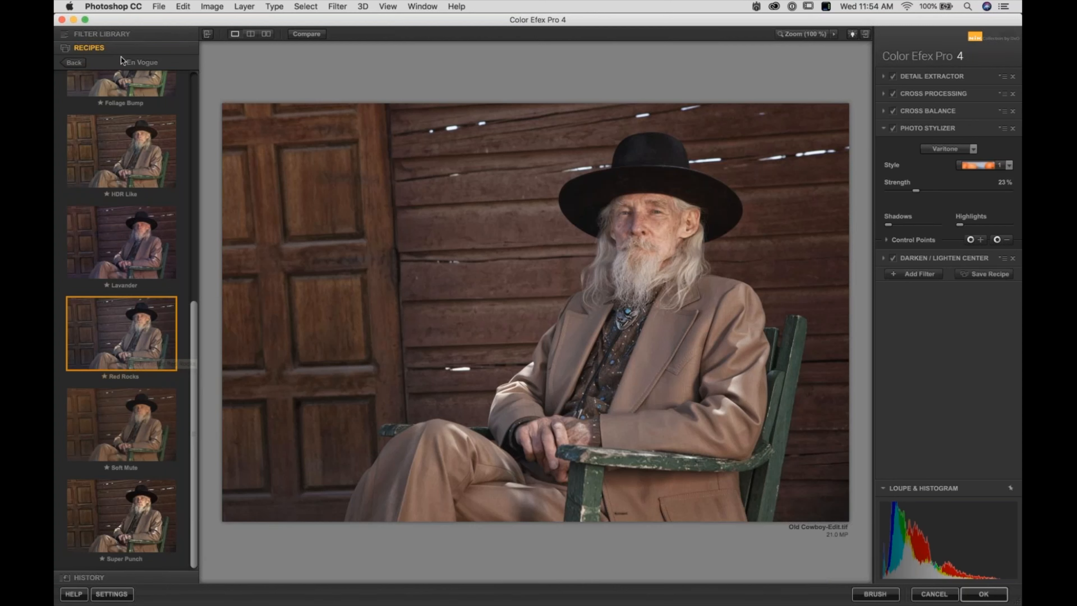
pyautogui.click(135, 247)
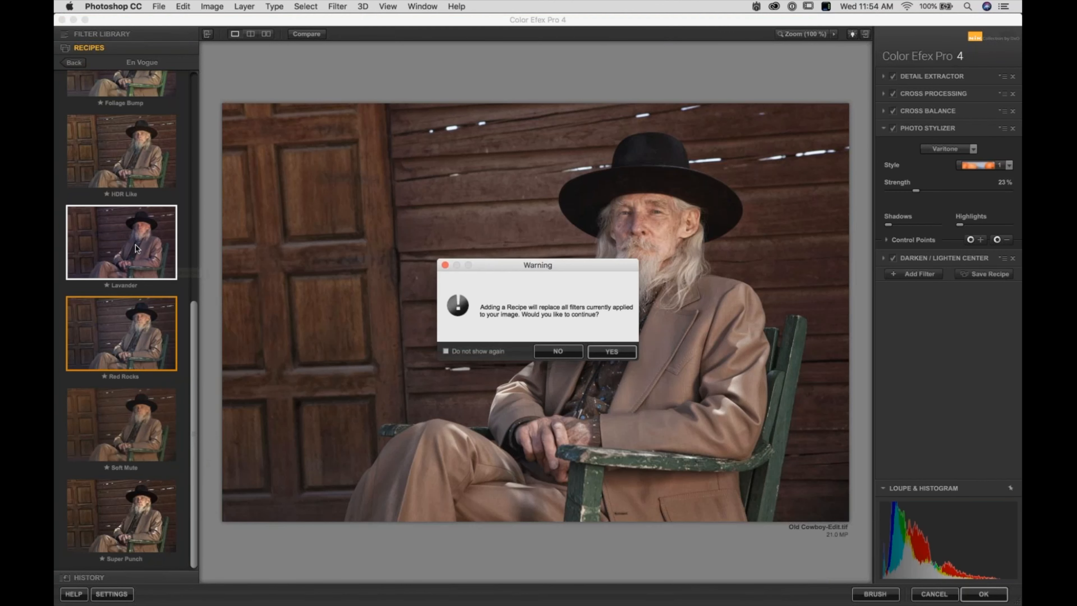
pyautogui.click(605, 352)
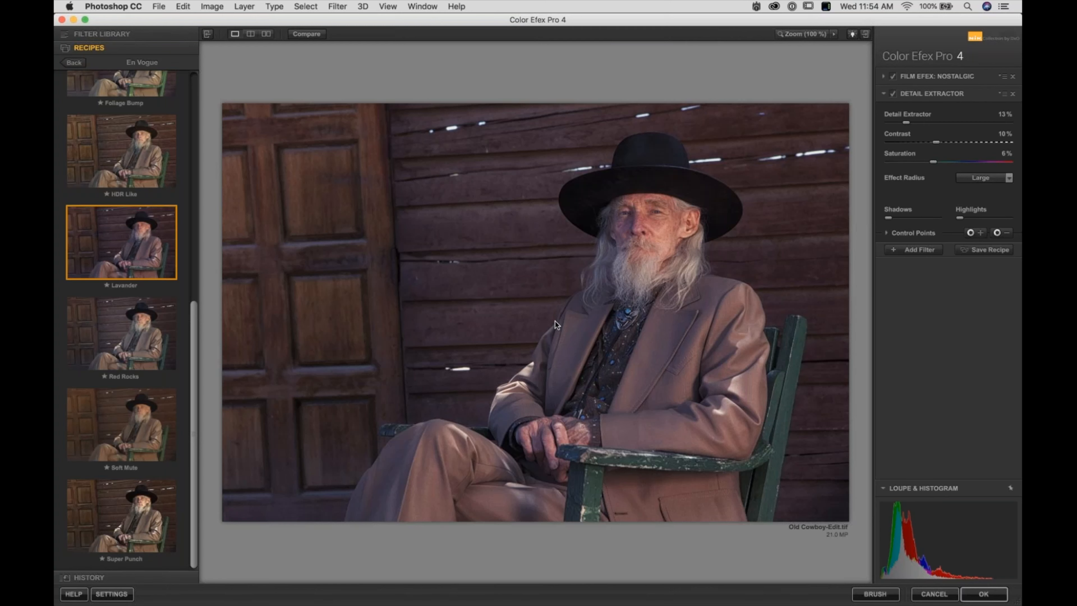
pyautogui.click(160, 156)
pyautogui.click(623, 351)
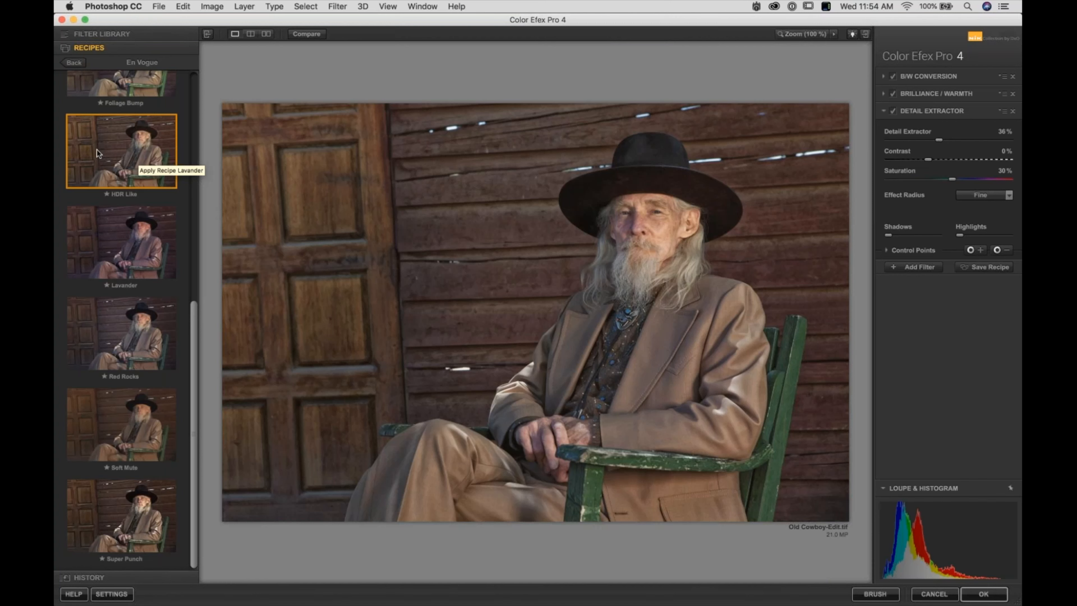
# - Apply the Super Punch recipe in place of the current filters and compare the result with the original image
pyautogui.click(104, 530)
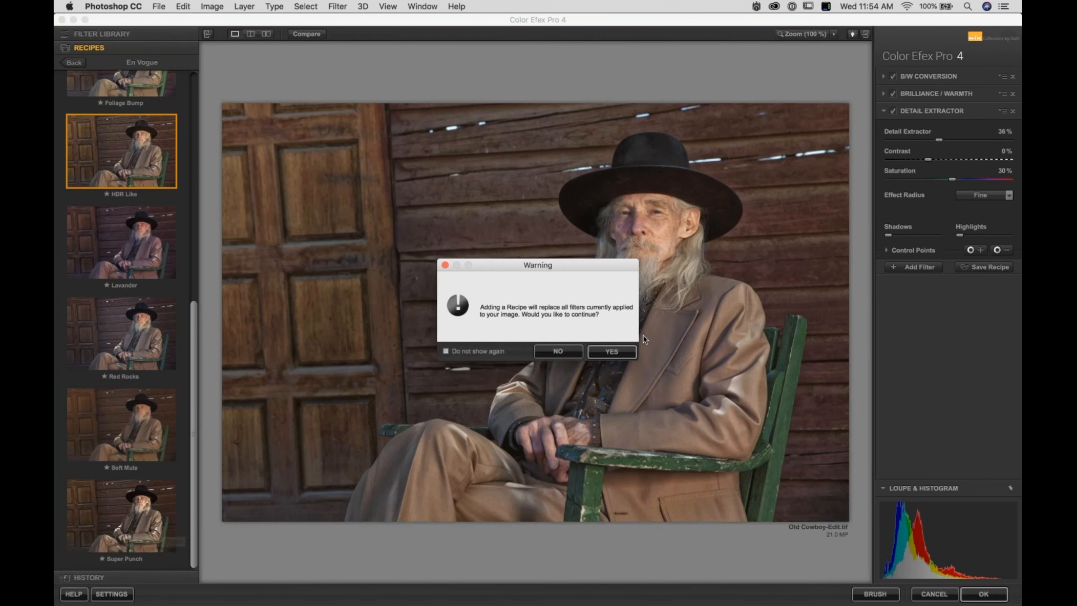
pyautogui.click(620, 351)
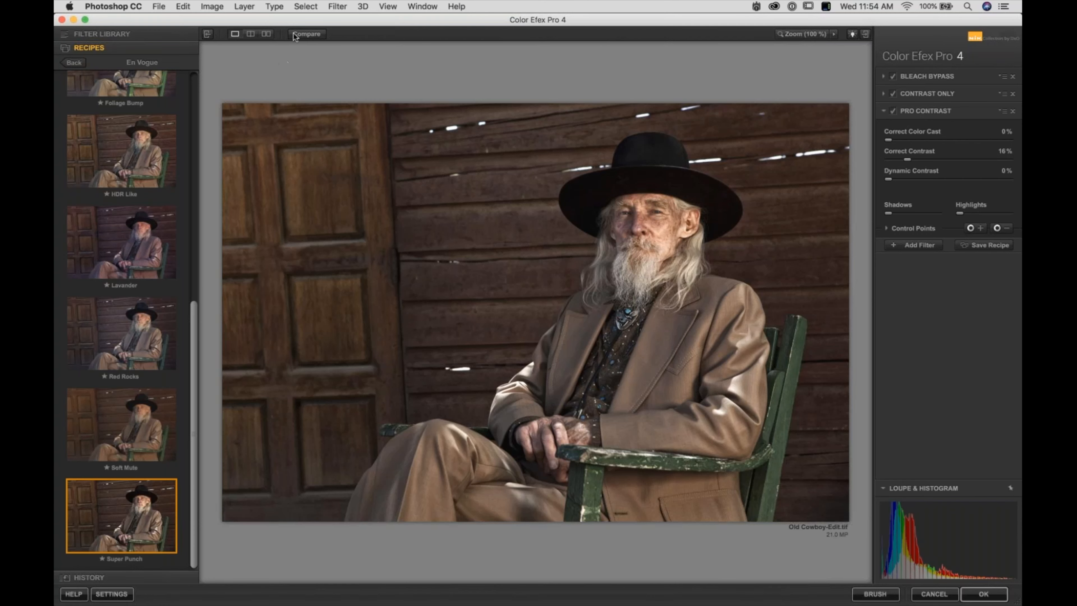
pyautogui.click(306, 34)
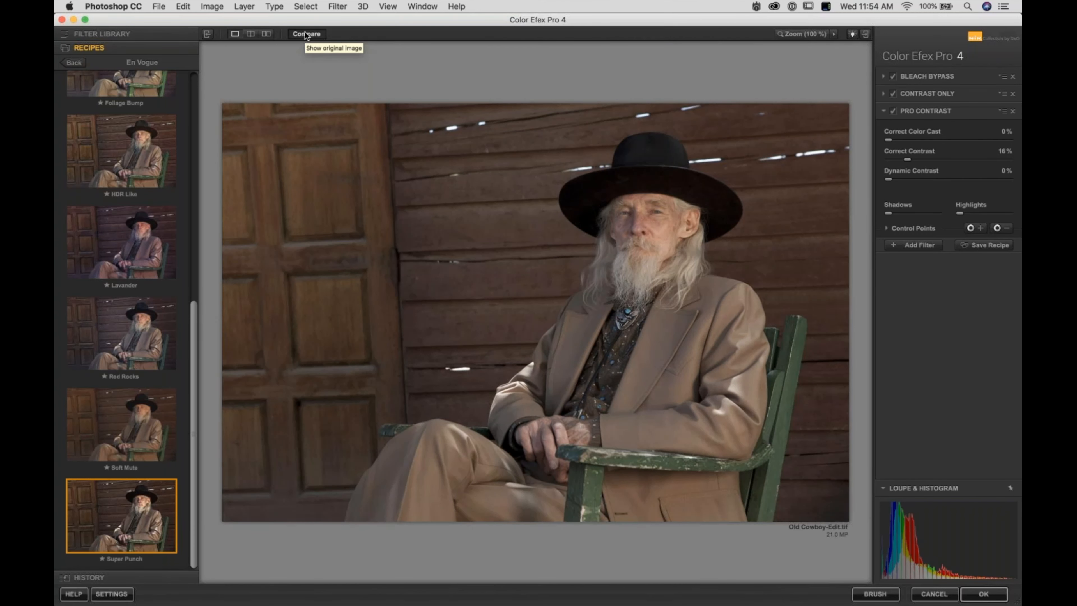
pyautogui.click(305, 34)
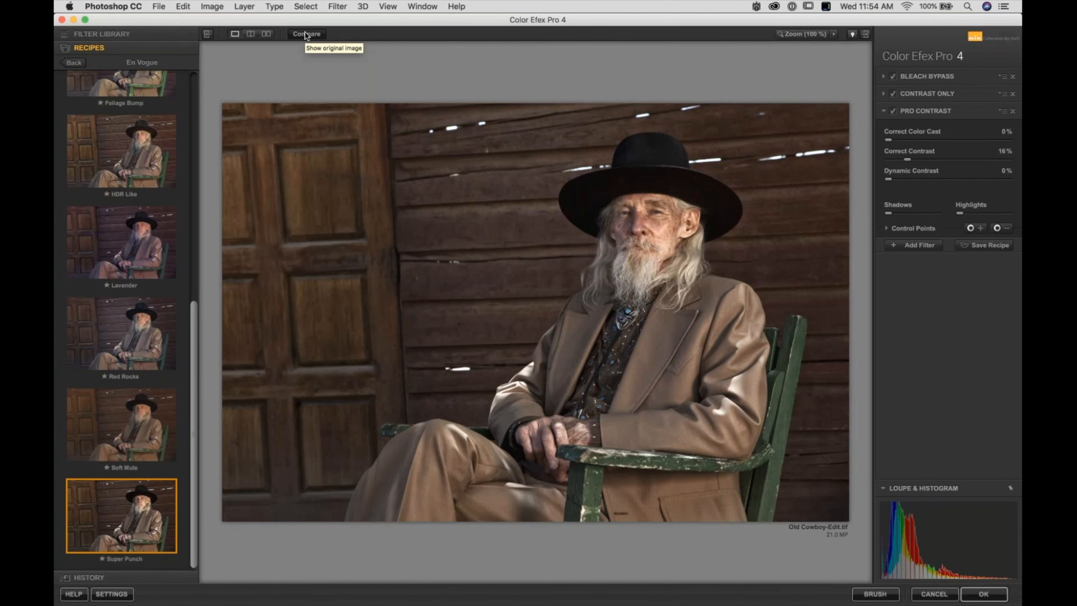
pyautogui.click(306, 34)
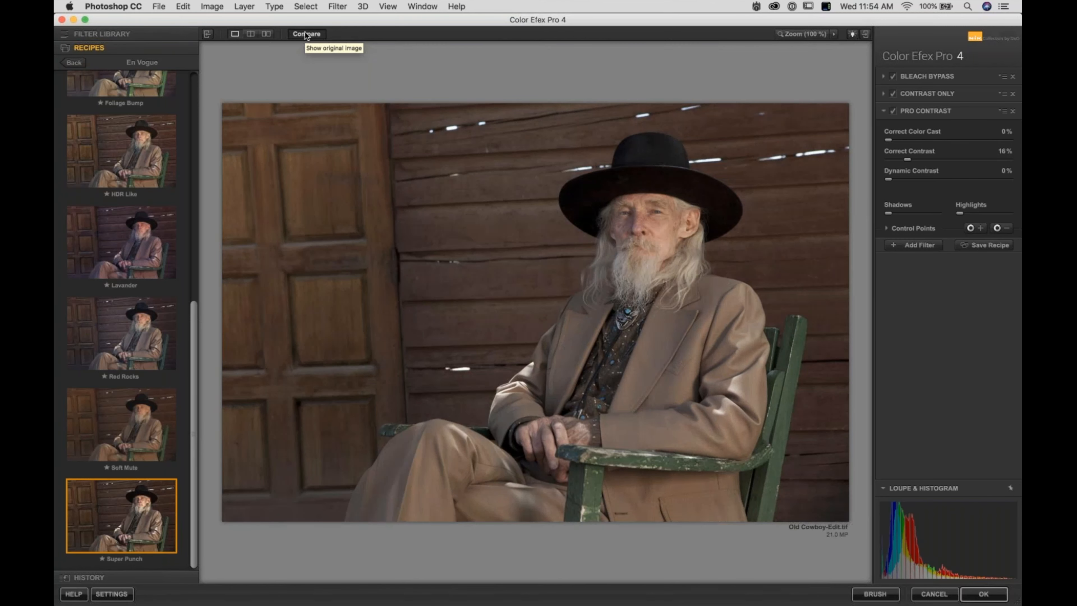
pyautogui.click(306, 34)
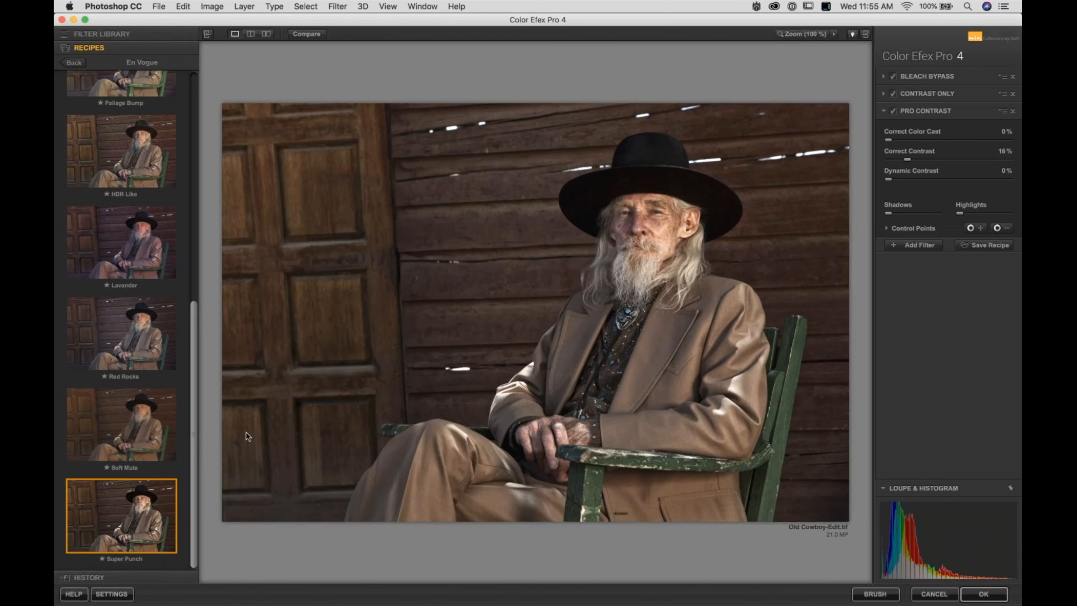
# - Mark the Super Punch, Lavander and Even on a Cloudy Day recipes as favorites
pyautogui.click(102, 560)
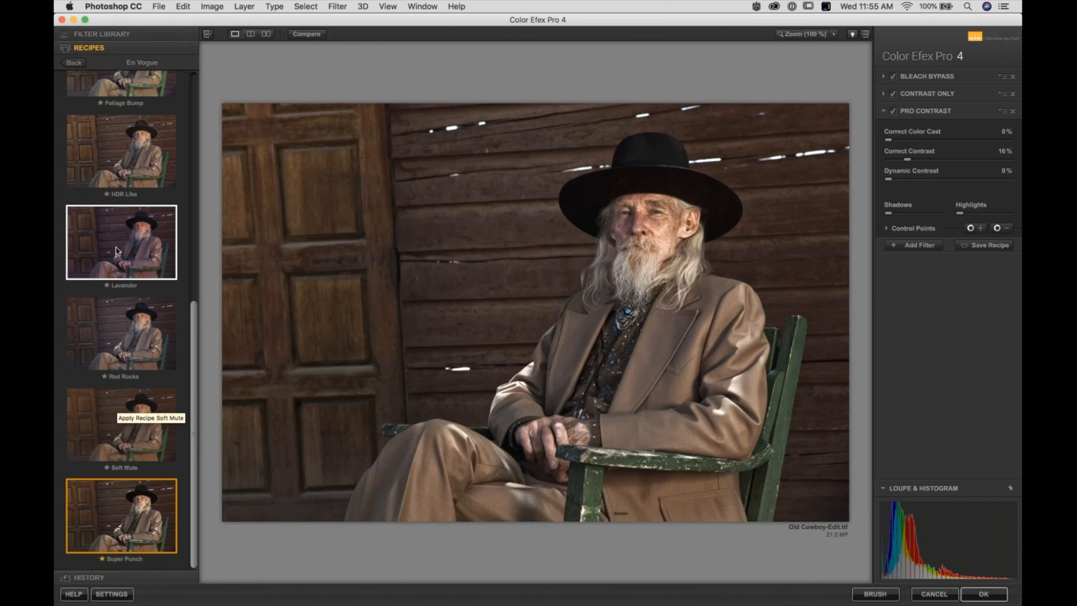
pyautogui.click(107, 285)
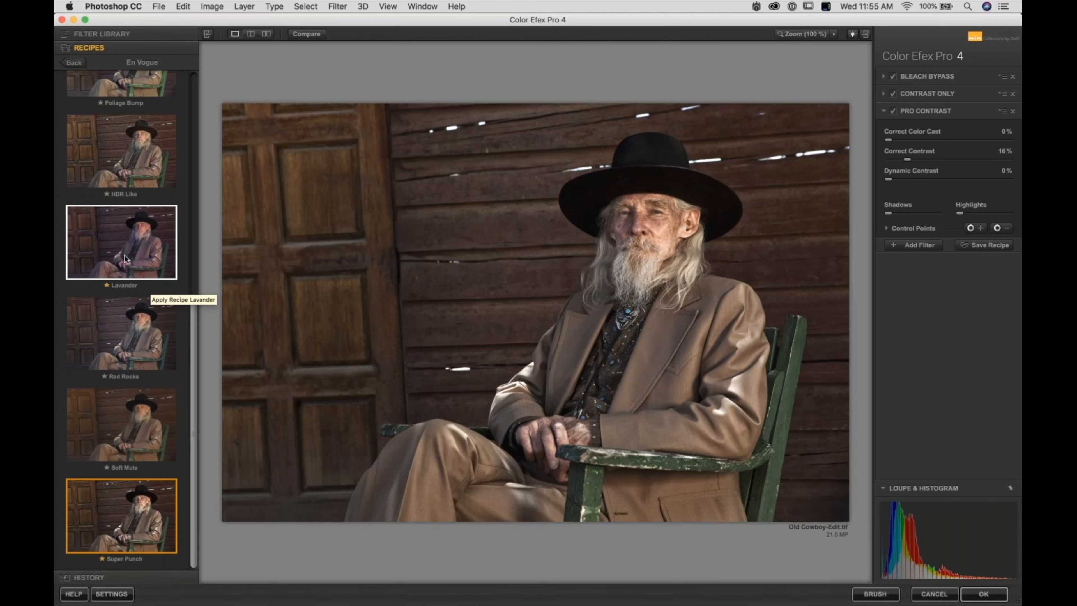
pyautogui.scroll(1, 121, 256)
pyautogui.scroll(5, 122, 256)
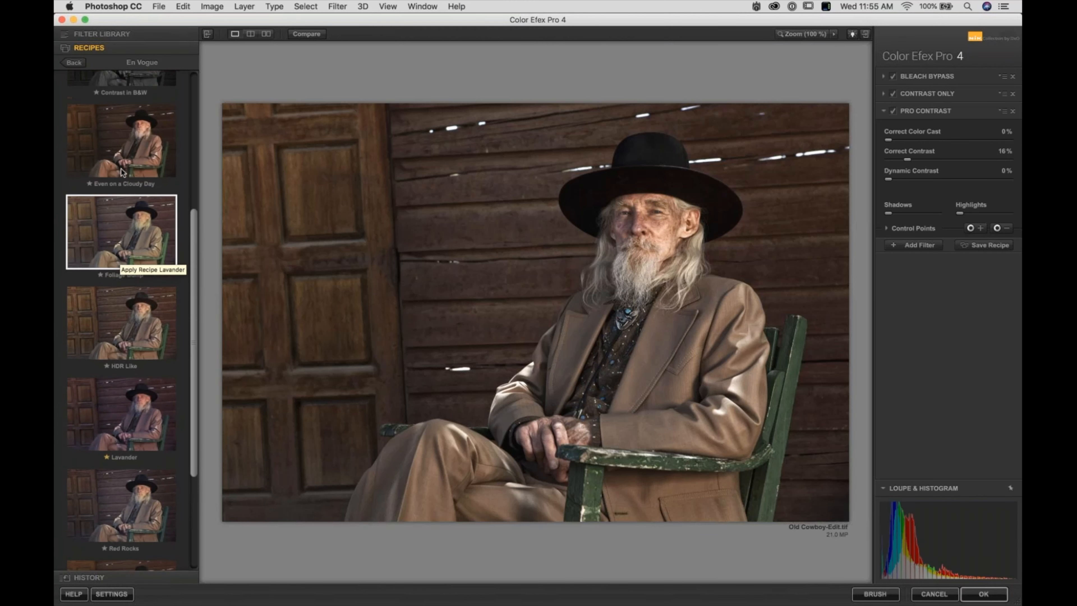
pyautogui.click(88, 184)
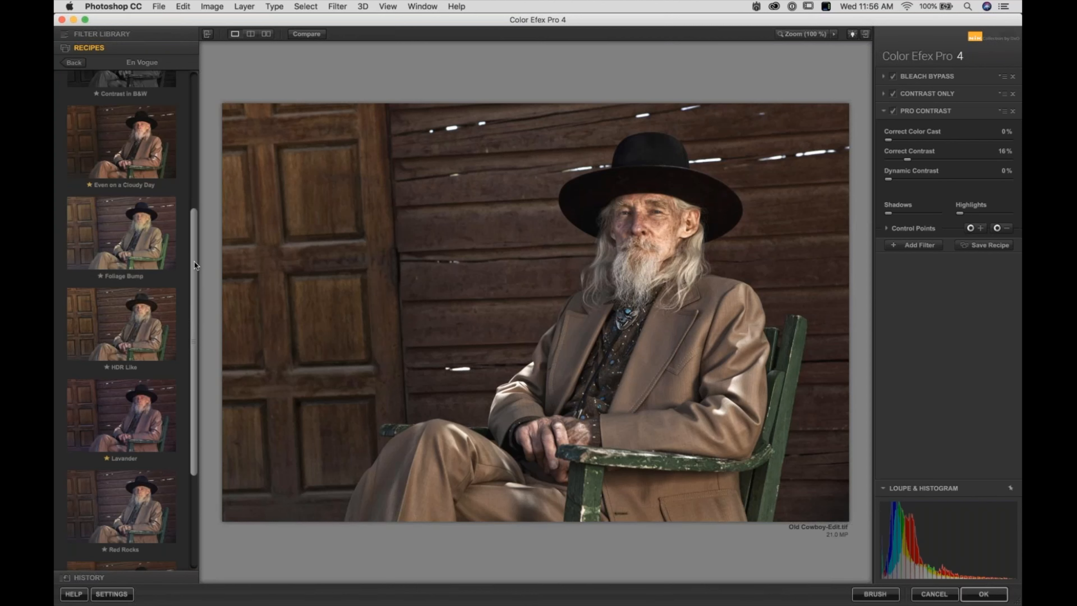
# - Reapply the Super Punch recipe, replacing all filters on the image
pyautogui.moveTo(194, 262); pyautogui.dragTo(191, 408)
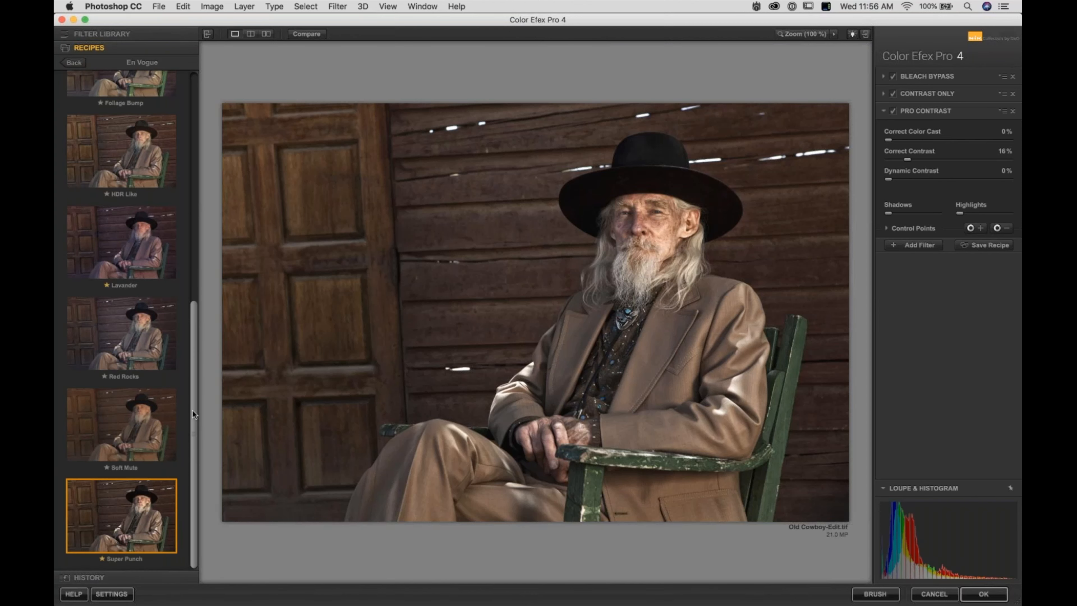
pyautogui.click(137, 505)
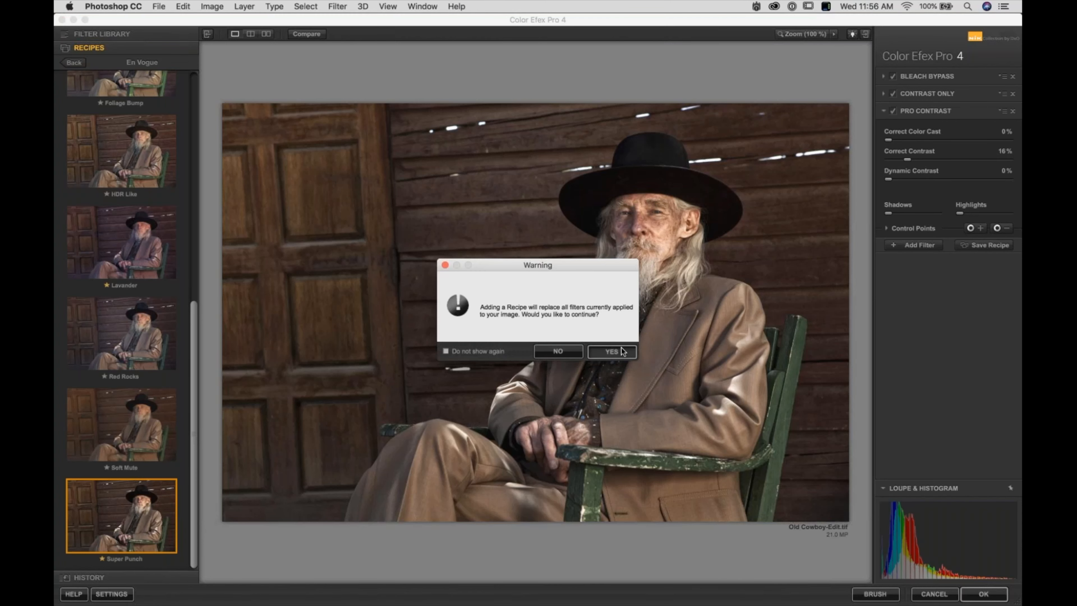
pyautogui.click(622, 351)
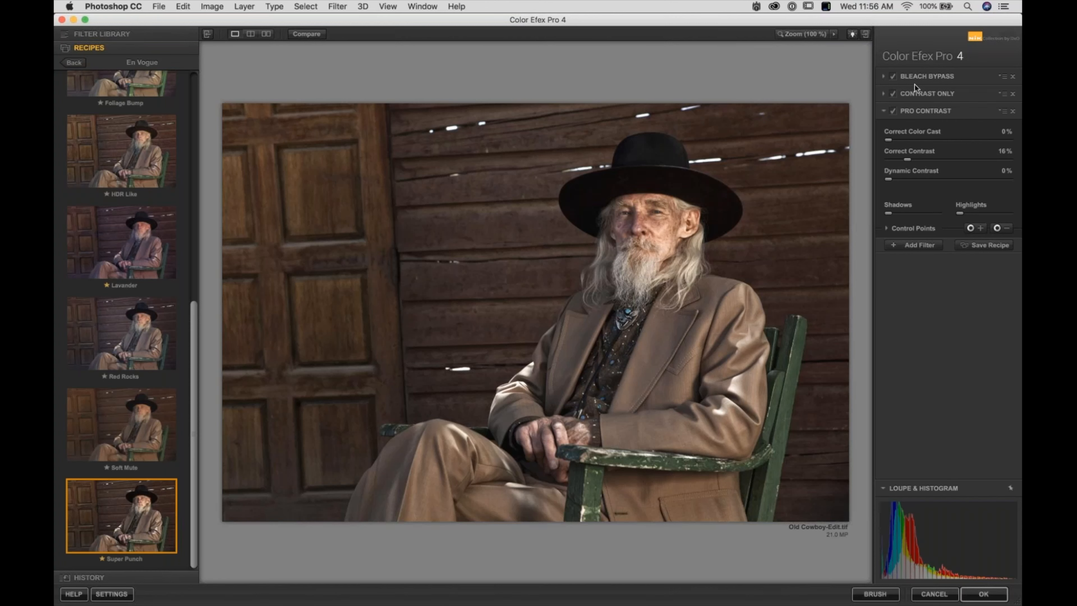
# - Expand the Bleach Bypass filter and its control points, and turn its effect off and on to compare
pyautogui.click(931, 75)
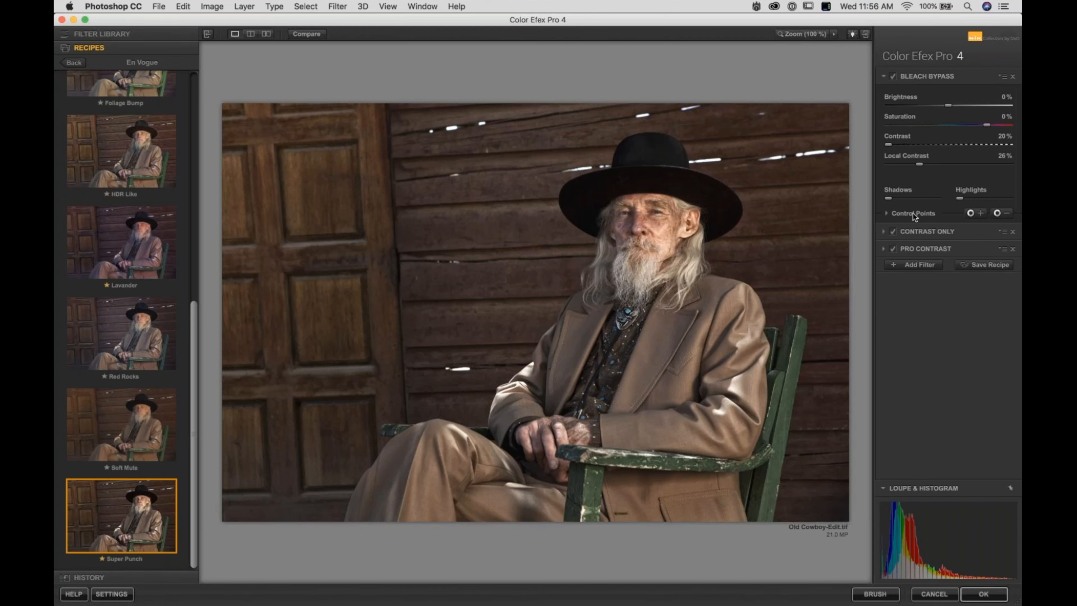
pyautogui.click(912, 217)
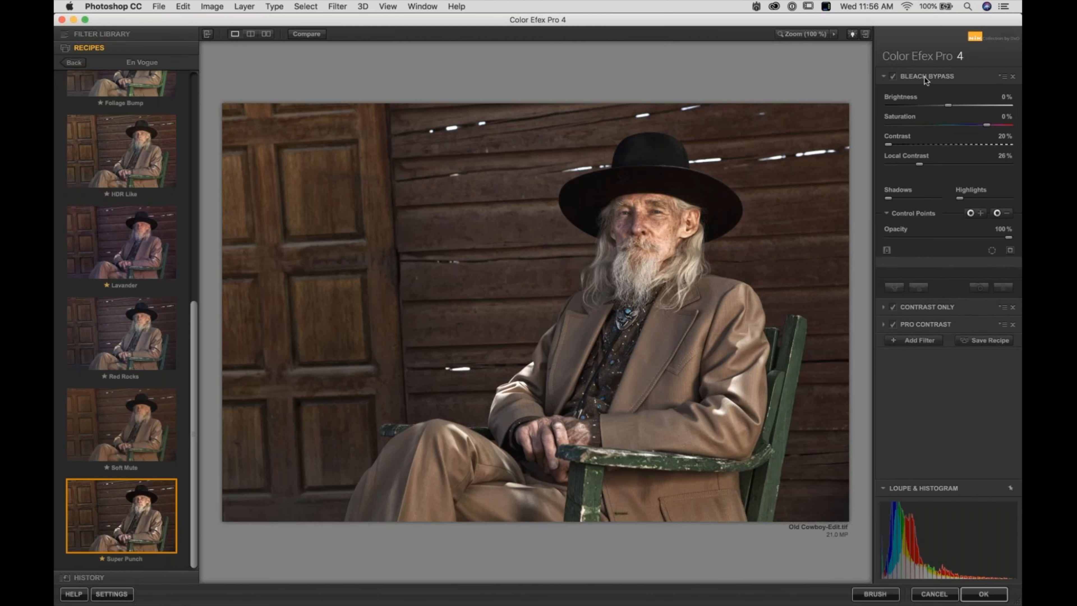
pyautogui.click(892, 76)
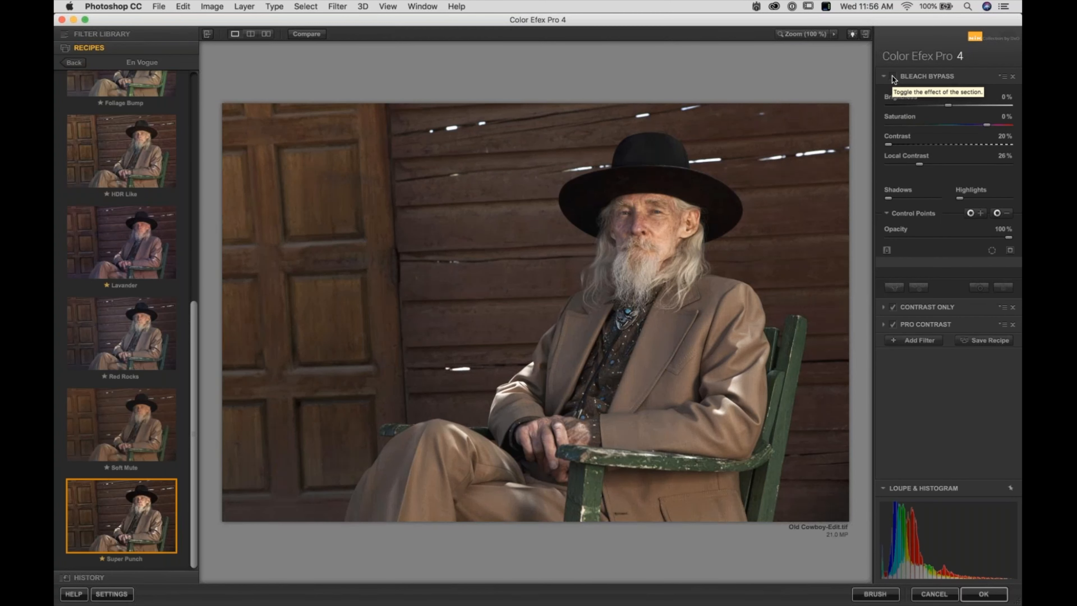
pyautogui.click(893, 77)
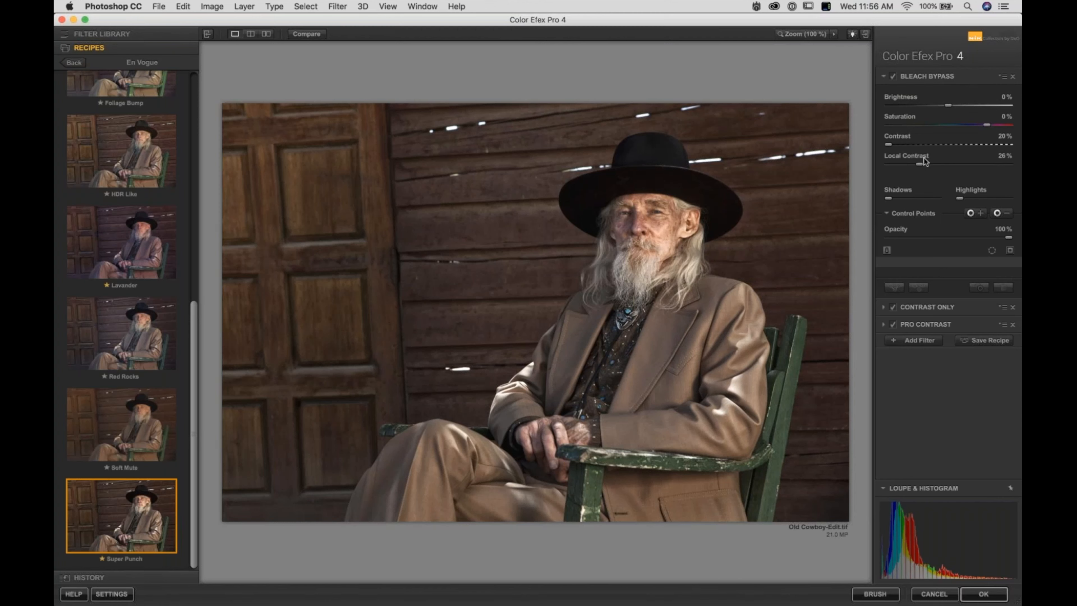
# - Set the overall opacity of the Bleach Bypass filter to 39% in its control point settings
pyautogui.click(907, 215)
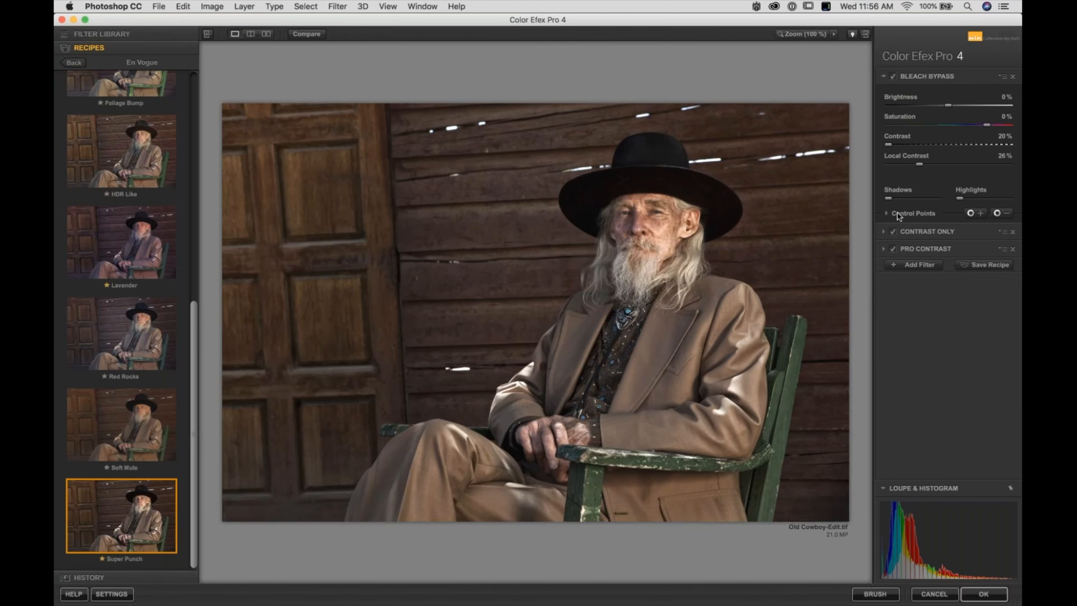
pyautogui.click(919, 214)
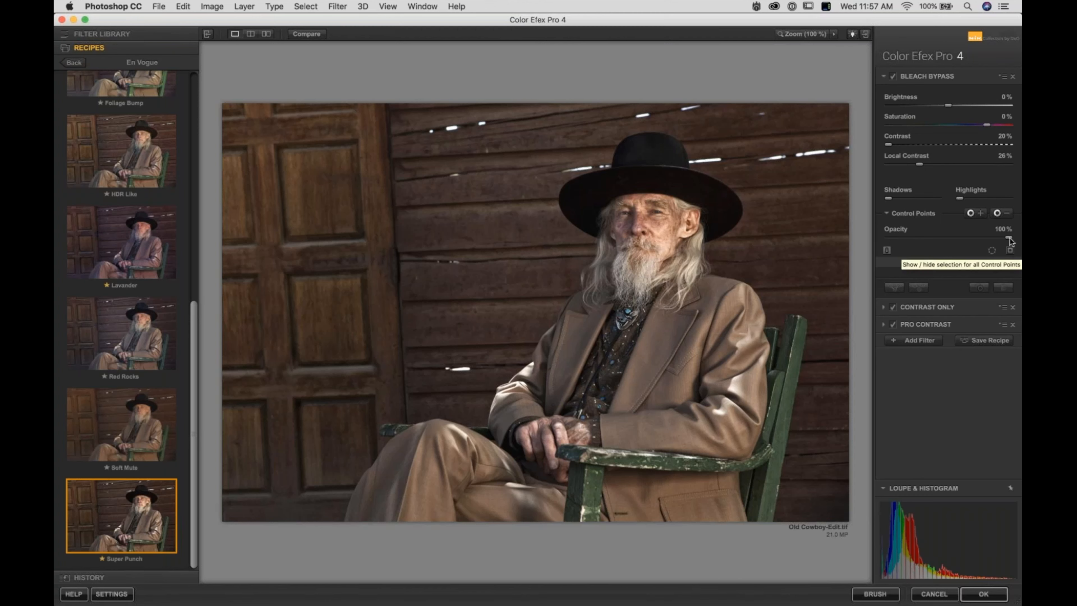
pyautogui.moveTo(1008, 238); pyautogui.dragTo(927, 238)
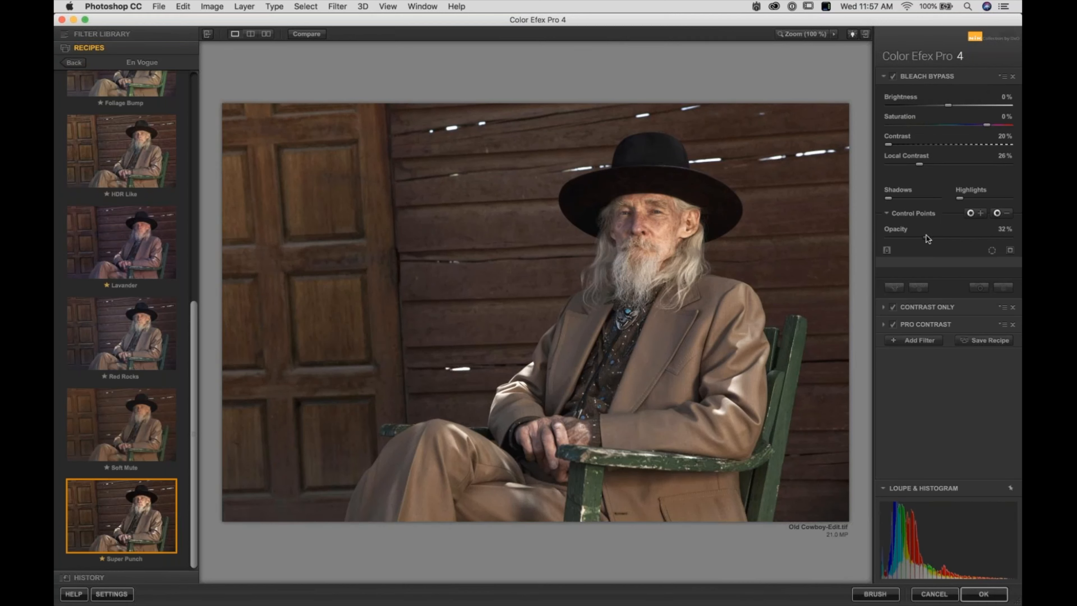
pyautogui.click(935, 237)
# - Examine the cowboy's face and hat at 100% zoom against the full image, and look through the available zoom levels
pyautogui.click(676, 187)
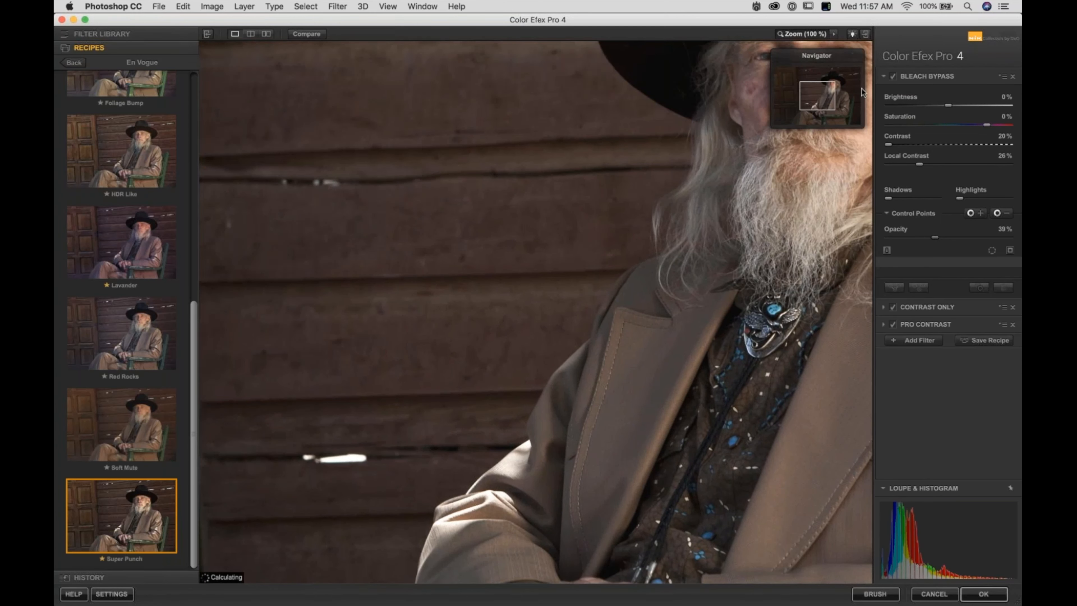
pyautogui.moveTo(821, 94); pyautogui.dragTo(829, 86)
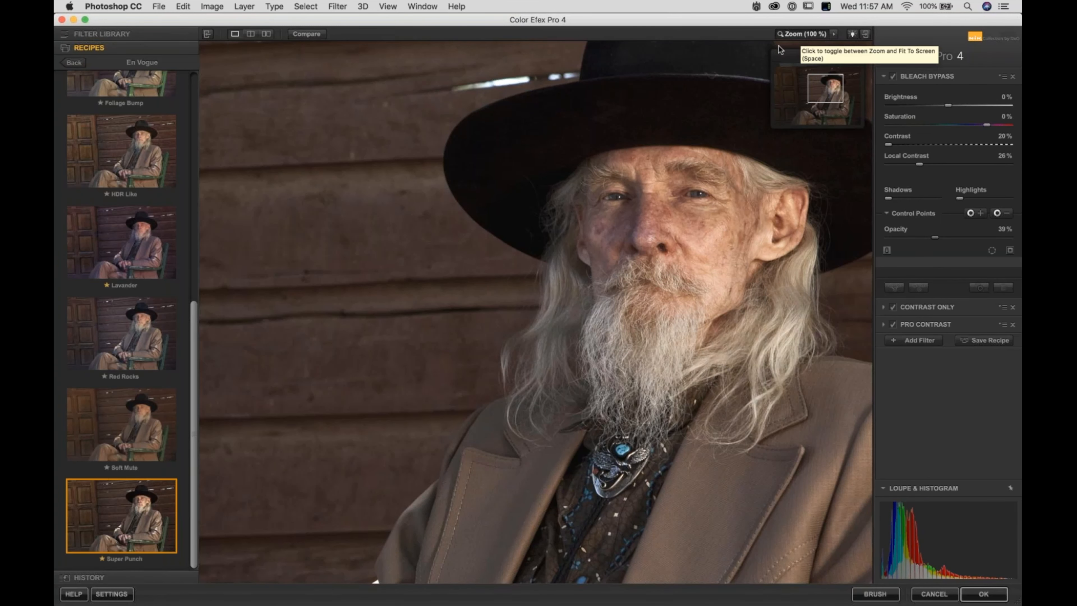
pyautogui.click(800, 36)
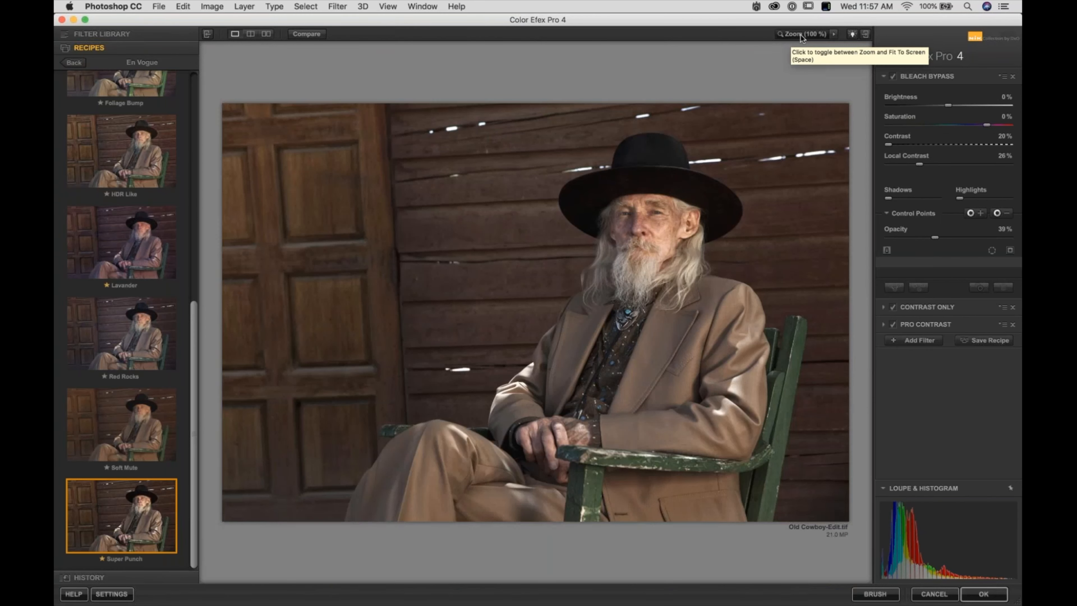
pyautogui.click(799, 35)
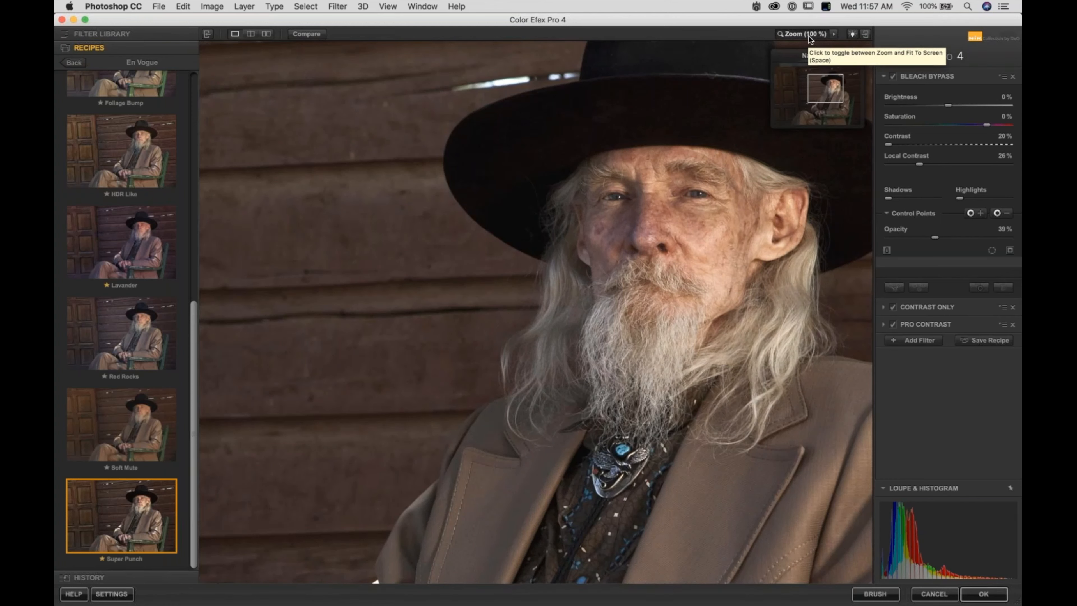
pyautogui.click(833, 35)
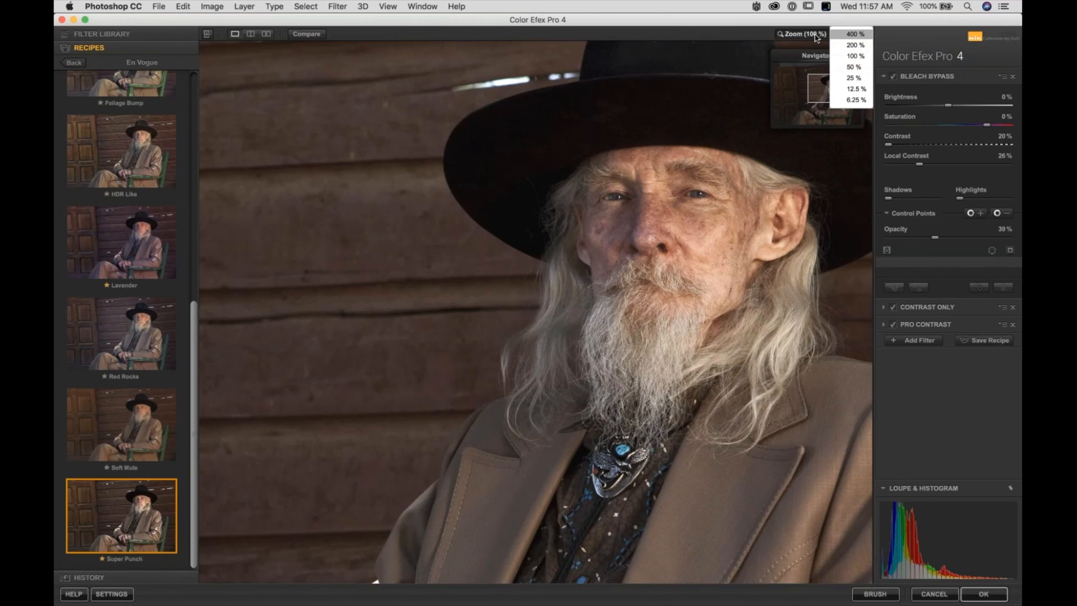
pyautogui.click(833, 37)
pyautogui.click(834, 36)
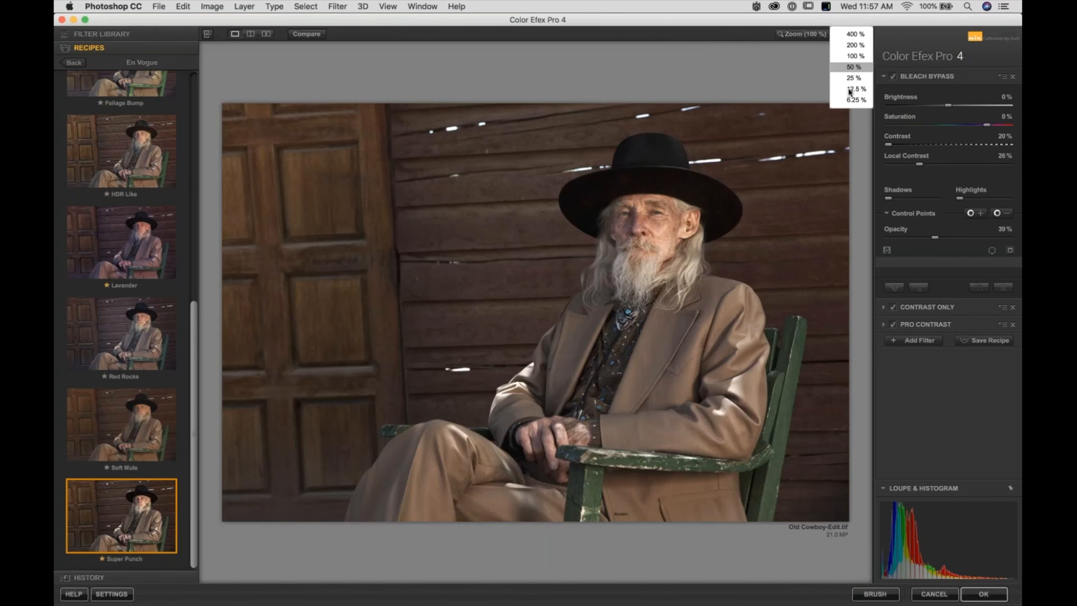
pyautogui.click(849, 56)
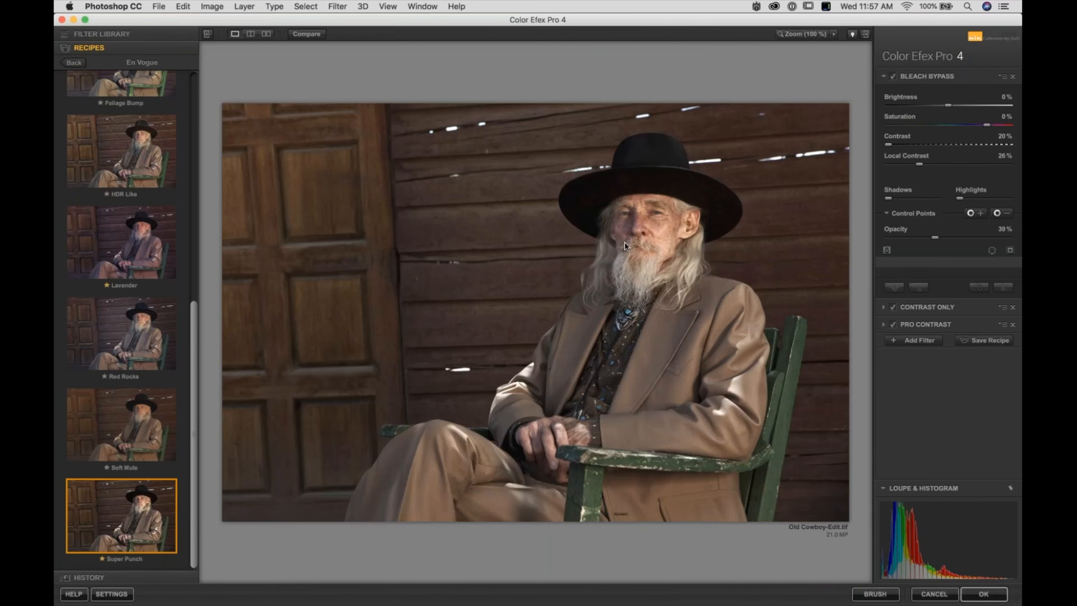
pyautogui.click(636, 229)
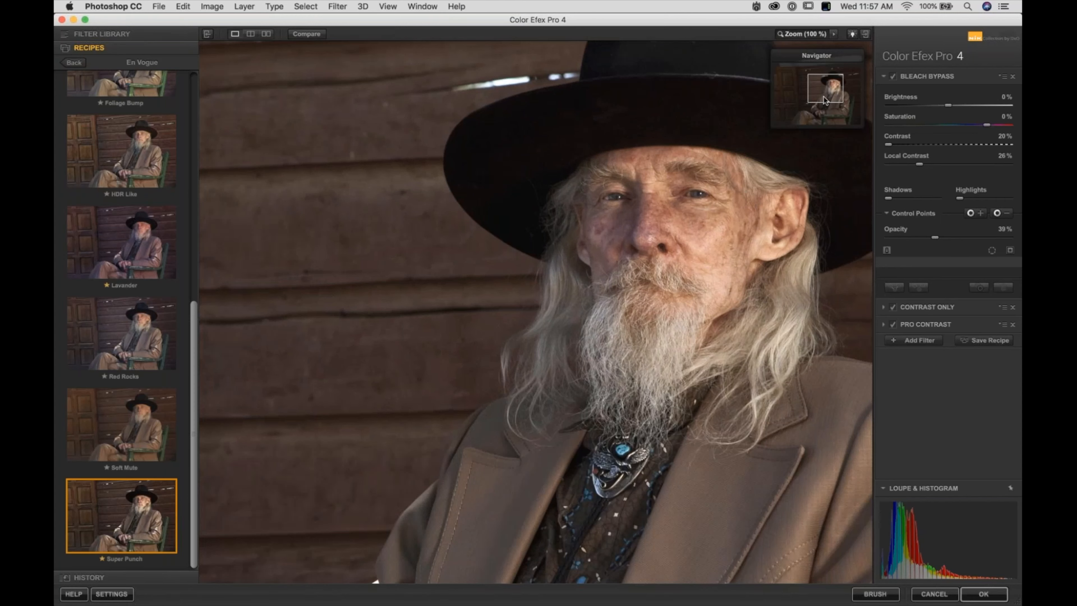
pyautogui.moveTo(823, 98); pyautogui.dragTo(825, 94)
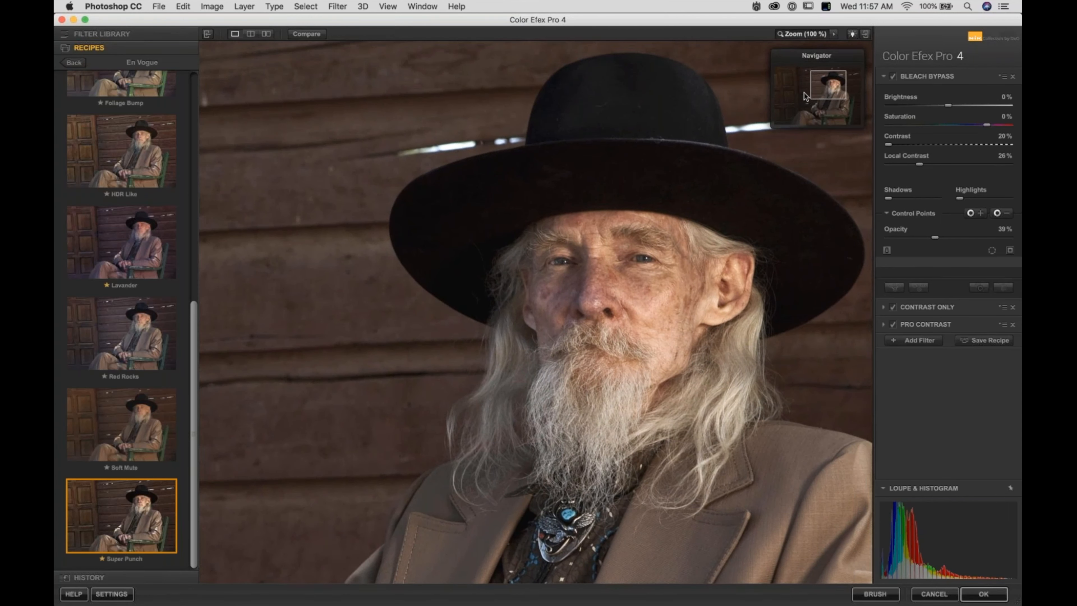
# - Check the Bleach Bypass effect on the enlarged face and view the filter's copy and reset options without choosing any
pyautogui.click(892, 77)
pyautogui.click(1003, 78)
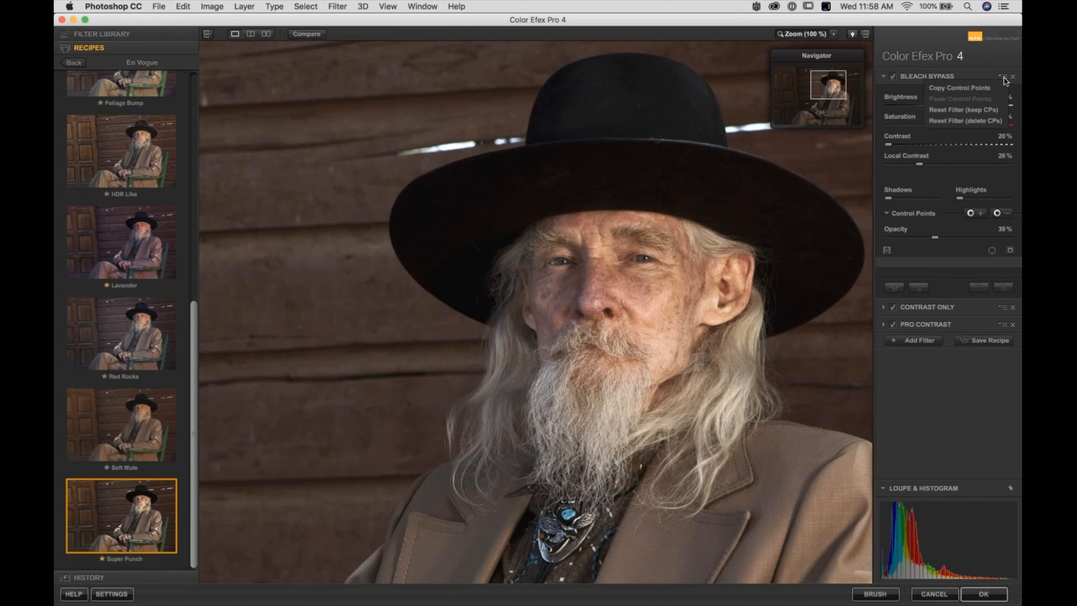
pyautogui.click(979, 76)
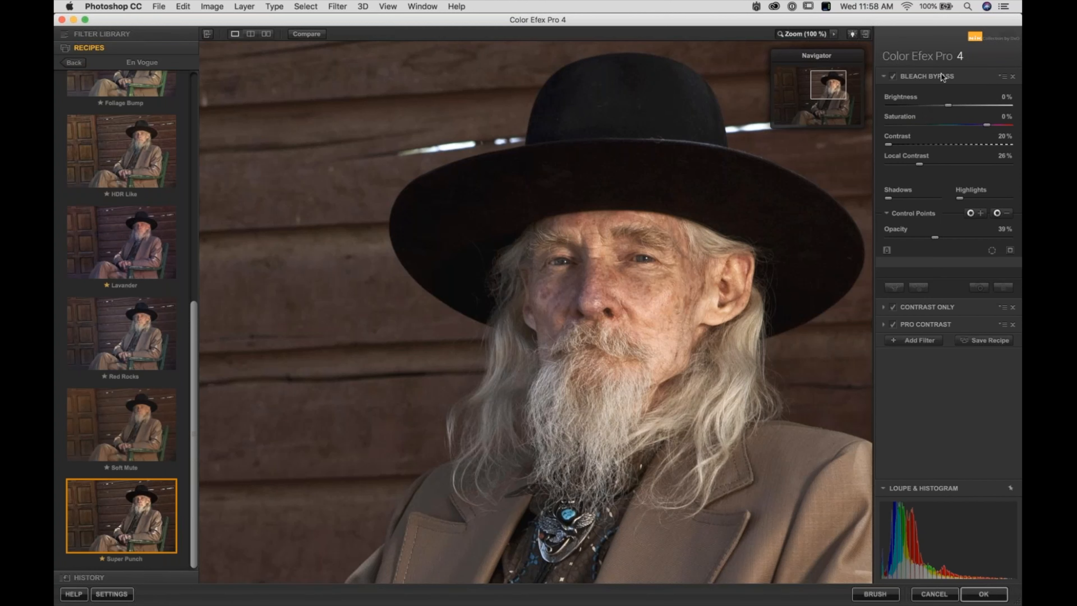
# - Reset the Bleach Bypass filter while keeping its control points, and set saturation to 0%, contrast to 20% and local contrast to 31%
pyautogui.click(1002, 78)
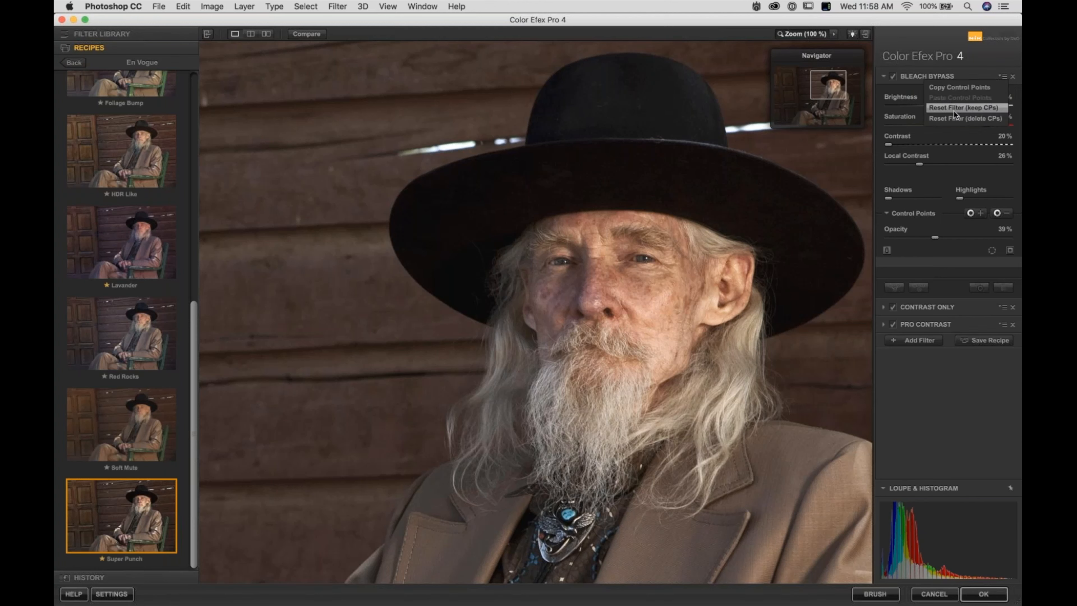
pyautogui.click(938, 108)
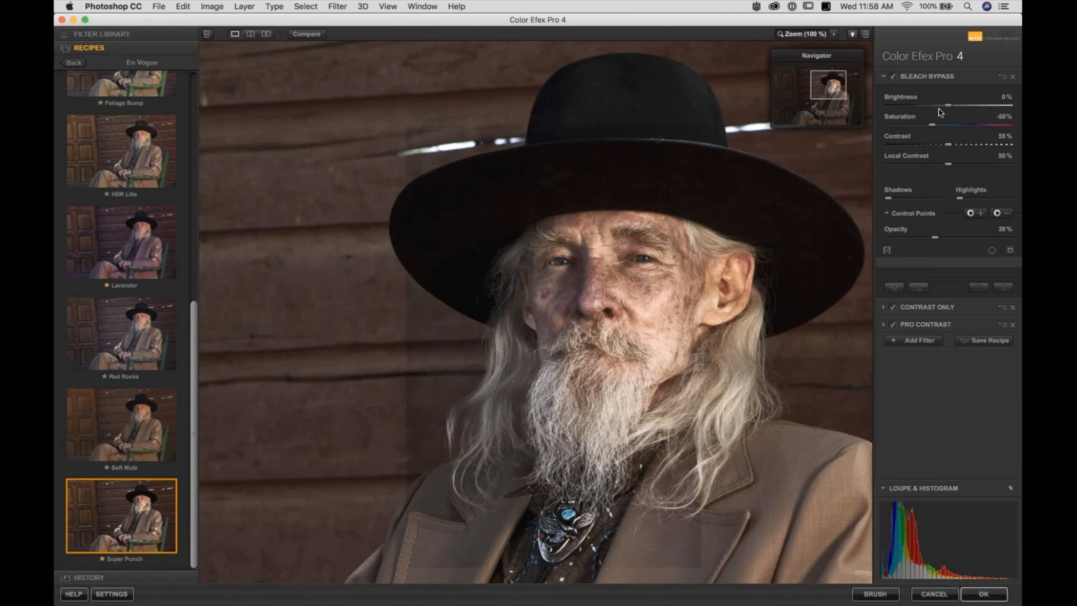
pyautogui.click(775, 323)
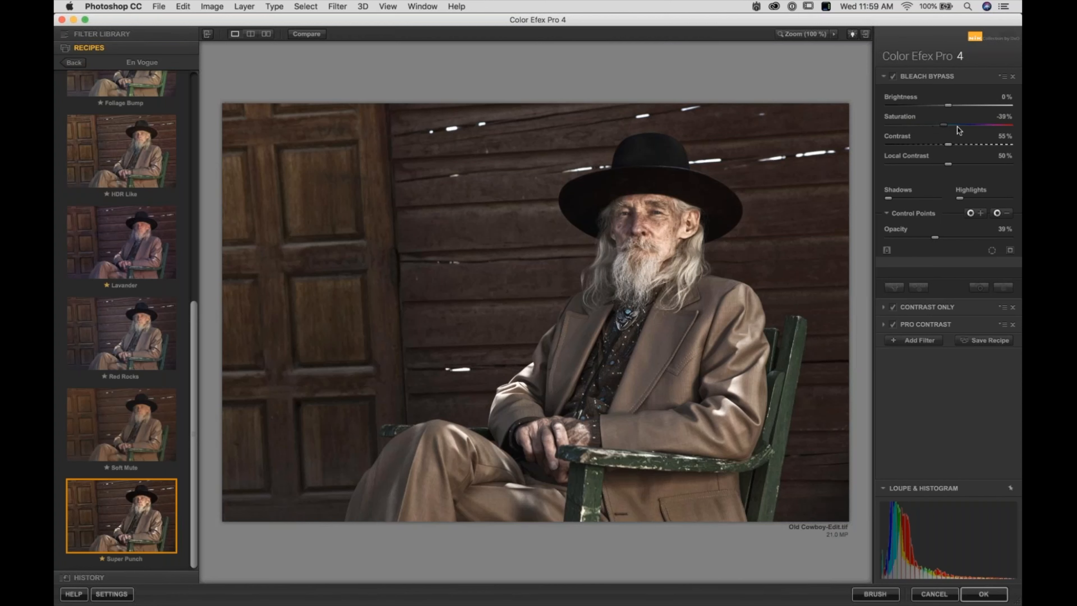
pyautogui.moveTo(959, 130); pyautogui.dragTo(982, 128)
pyautogui.moveTo(947, 144); pyautogui.dragTo(852, 146)
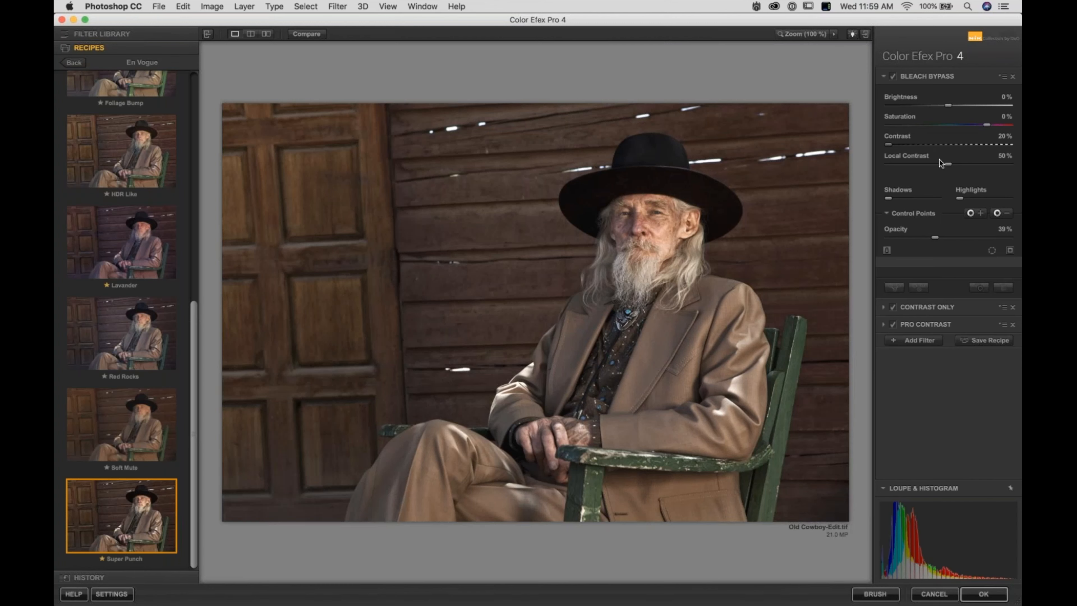
pyautogui.moveTo(947, 164); pyautogui.dragTo(923, 166)
# - Set the overall opacity of the Bleach Bypass filter to 51% and collapse its control point settings
pyautogui.moveTo(952, 241); pyautogui.dragTo(861, 238)
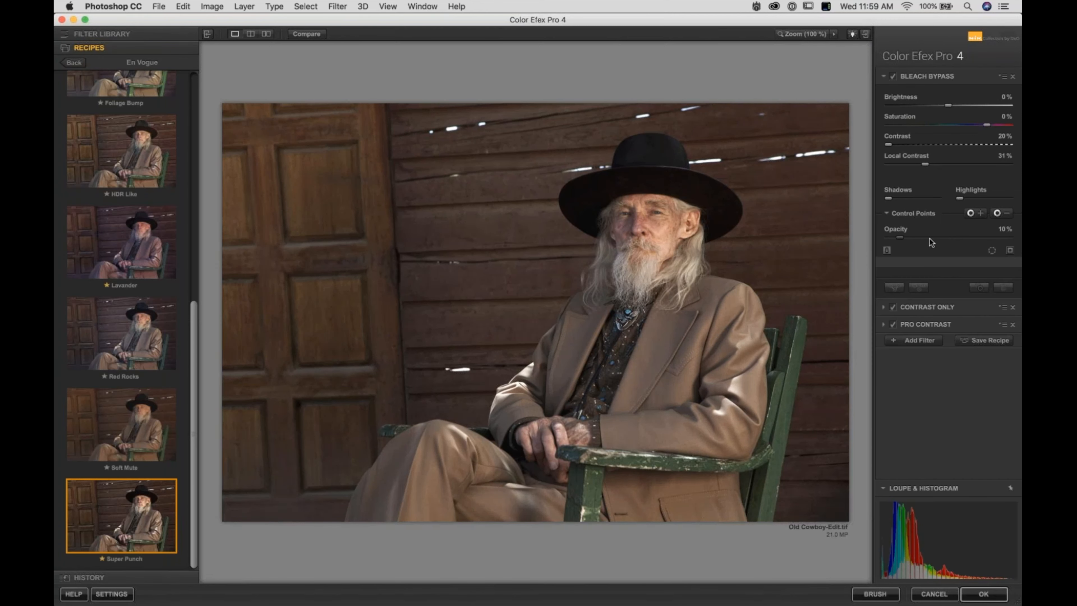
pyautogui.click(948, 238)
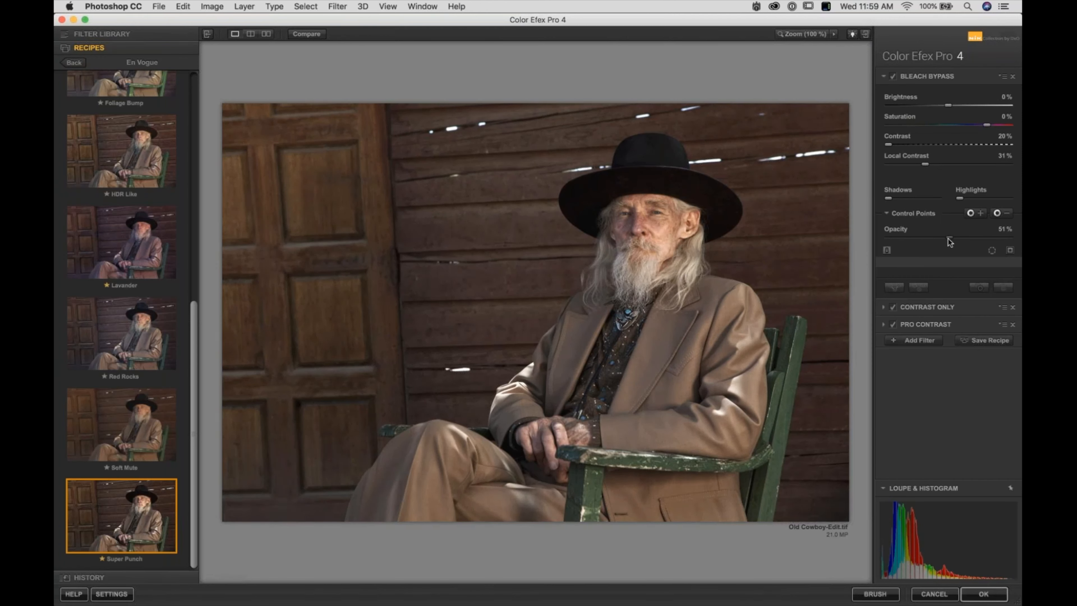
pyautogui.click(905, 214)
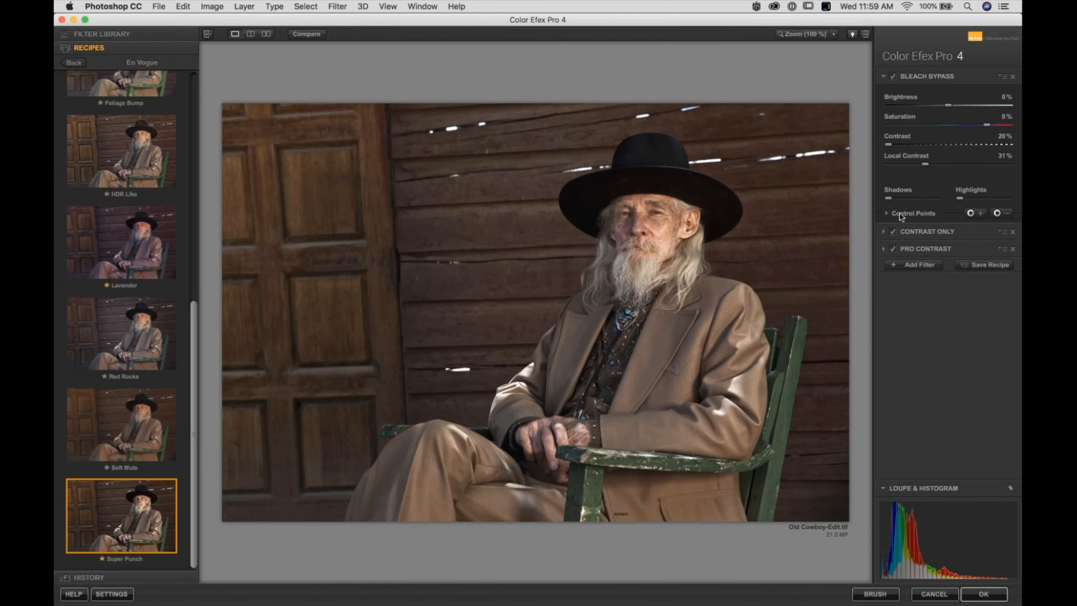
pyautogui.click(914, 215)
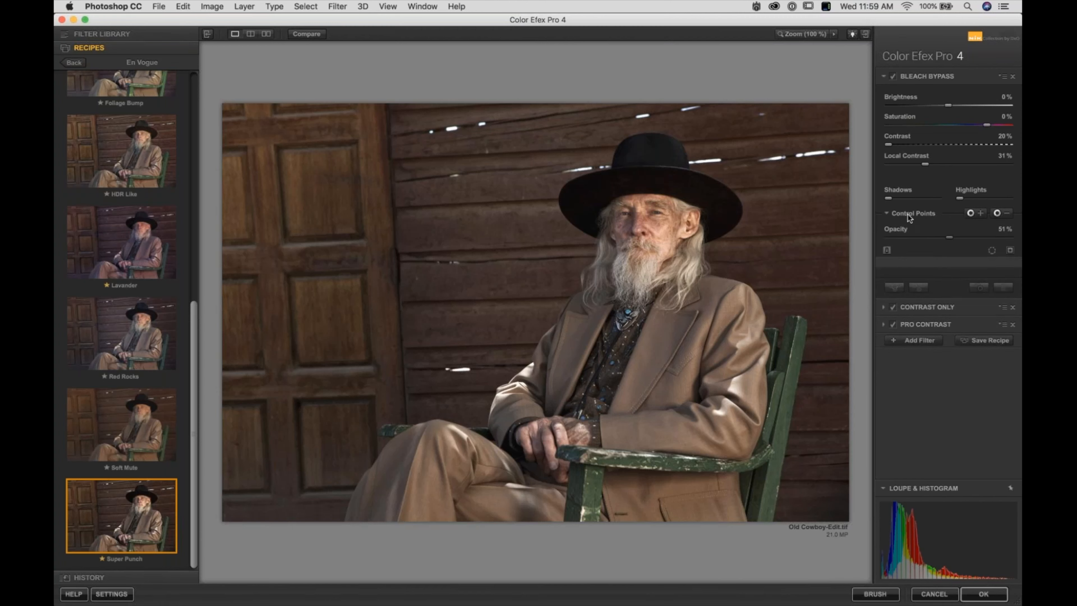
pyautogui.click(907, 215)
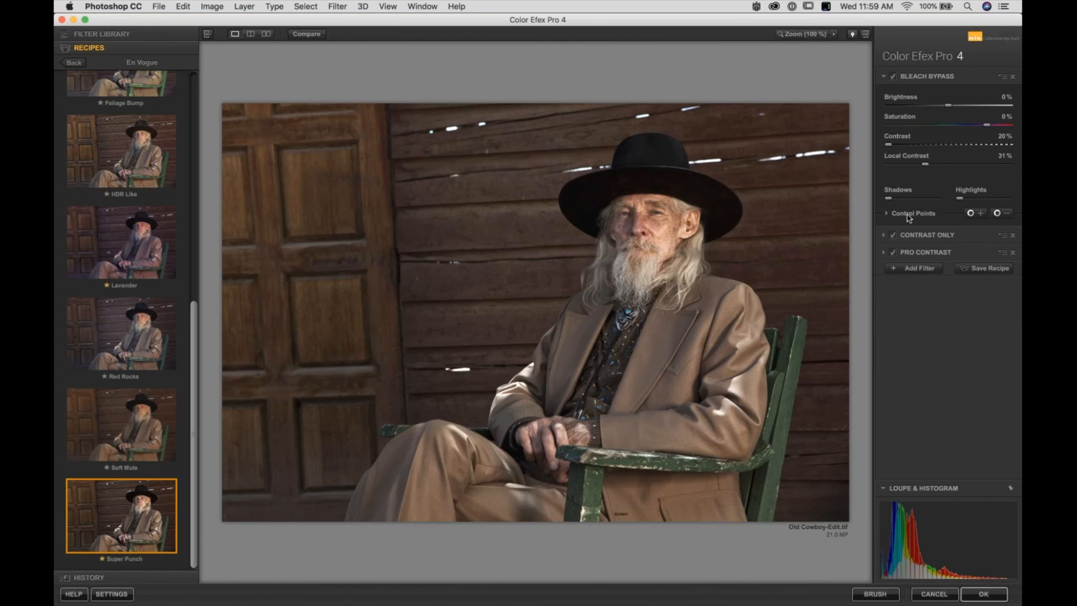
# - Expand the Contrast Only filter and its control point settings, and compare the image with the unfiltered original
pyautogui.click(914, 231)
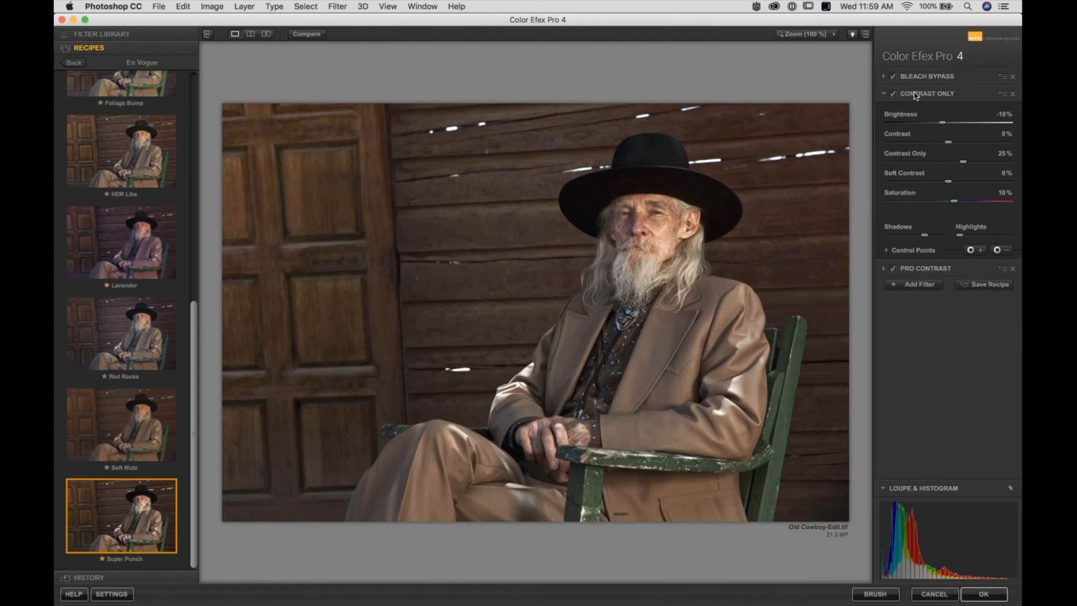
pyautogui.click(912, 251)
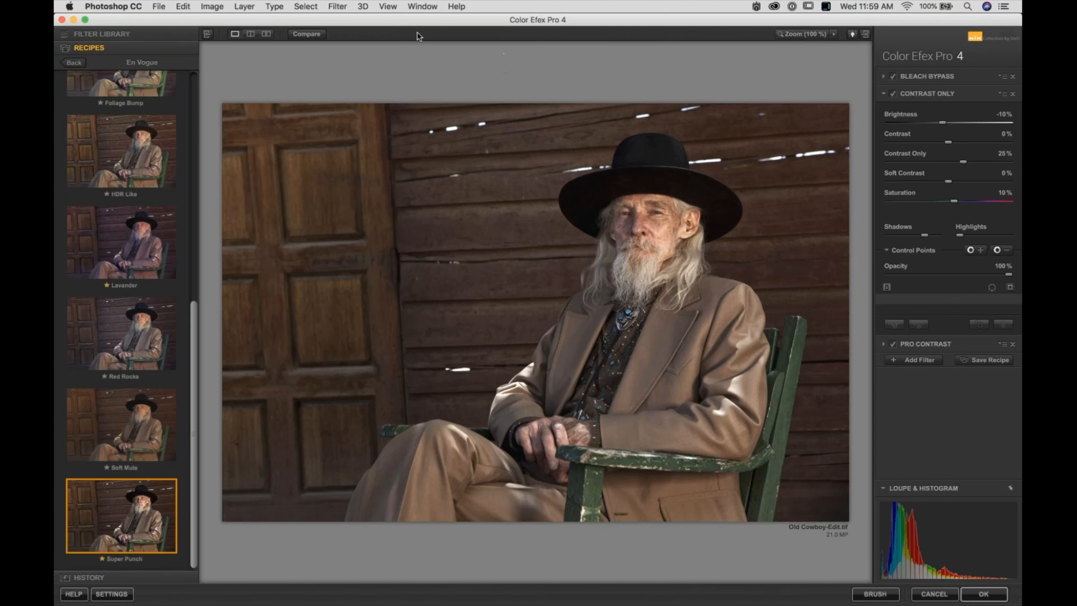
pyautogui.click(304, 37)
# - Add a Brilliance / Warmth filter to the stack with saturation at 0% and warmth at 36%
pyautogui.click(921, 361)
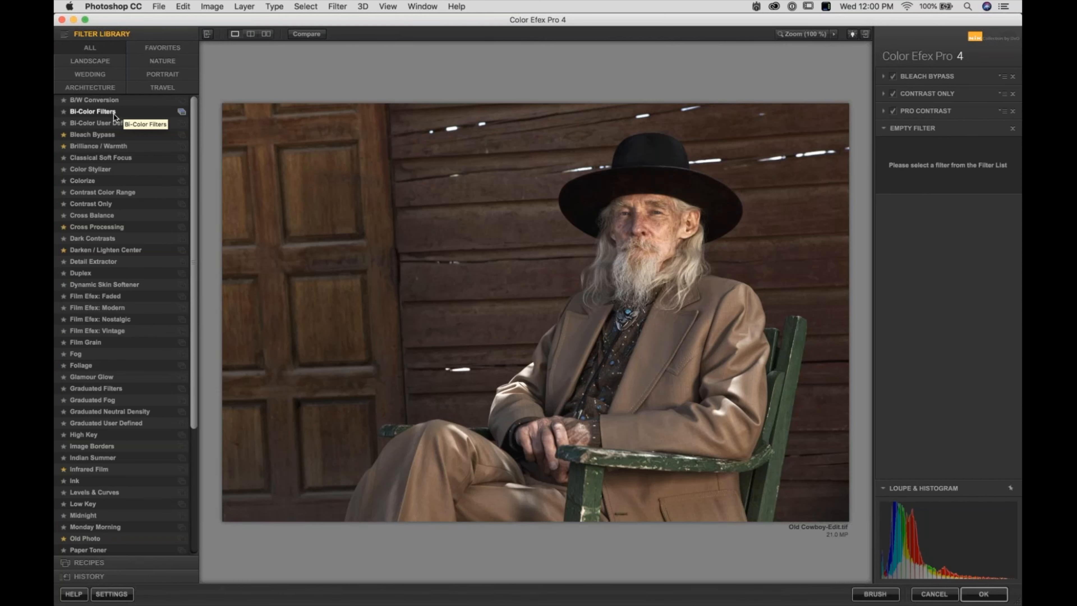
pyautogui.click(78, 148)
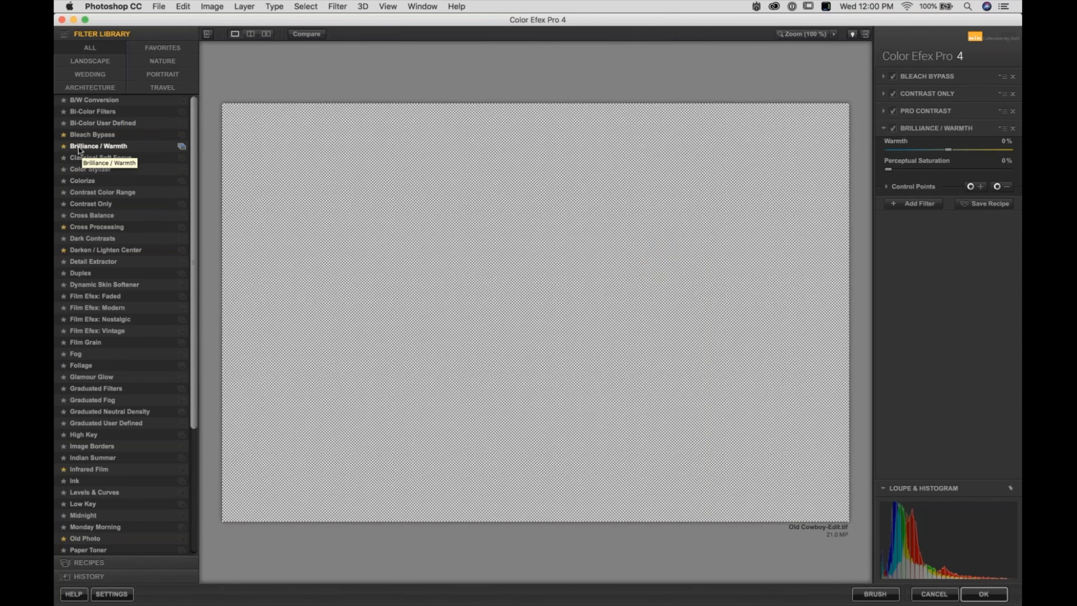
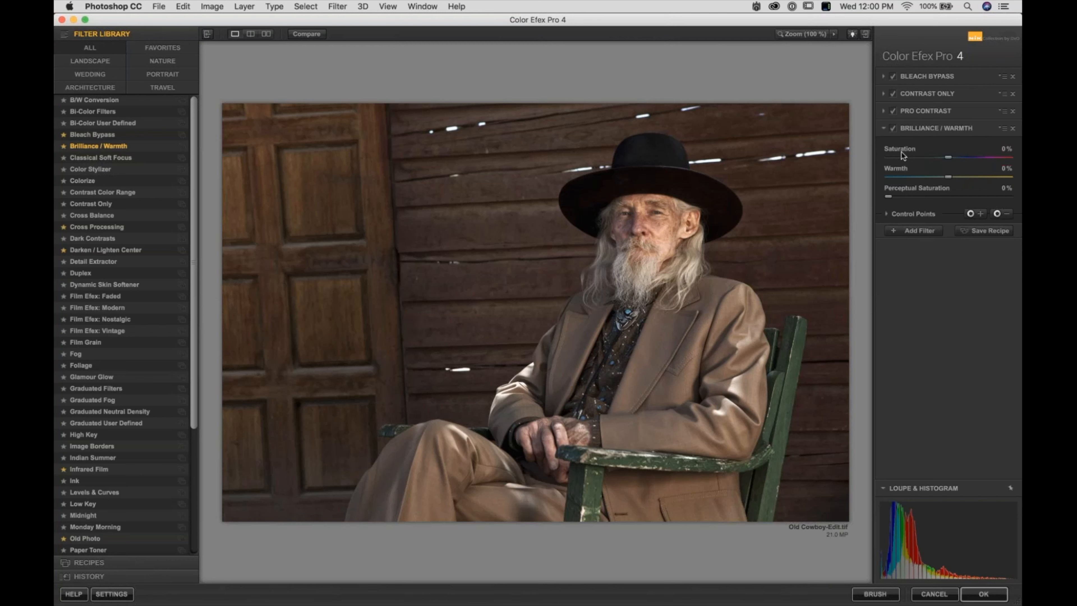
pyautogui.moveTo(947, 156); pyautogui.dragTo(1020, 166)
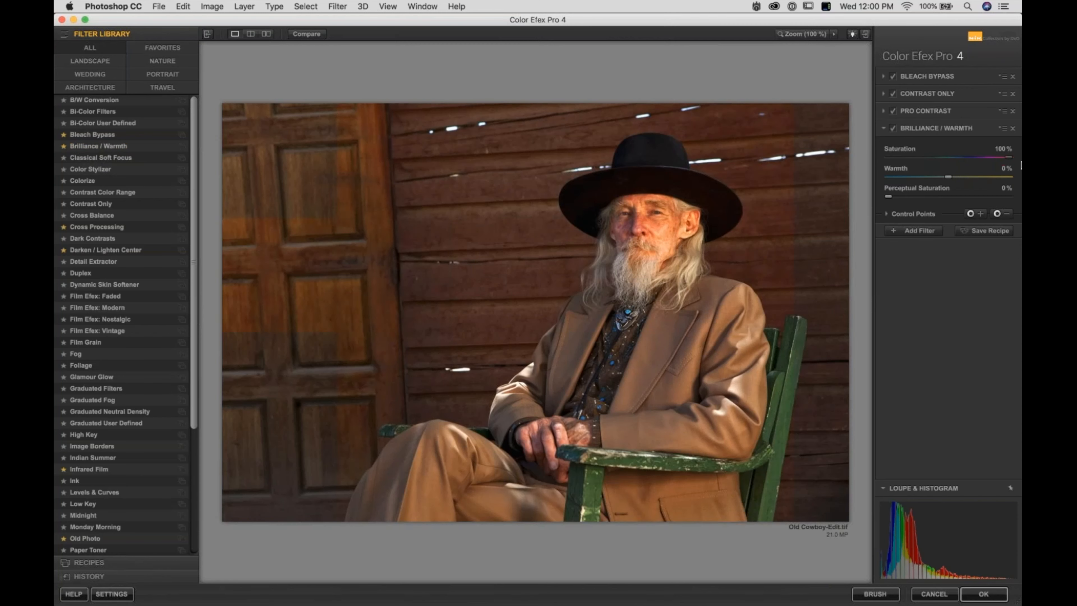
pyautogui.moveTo(929, 151); pyautogui.dragTo(951, 157)
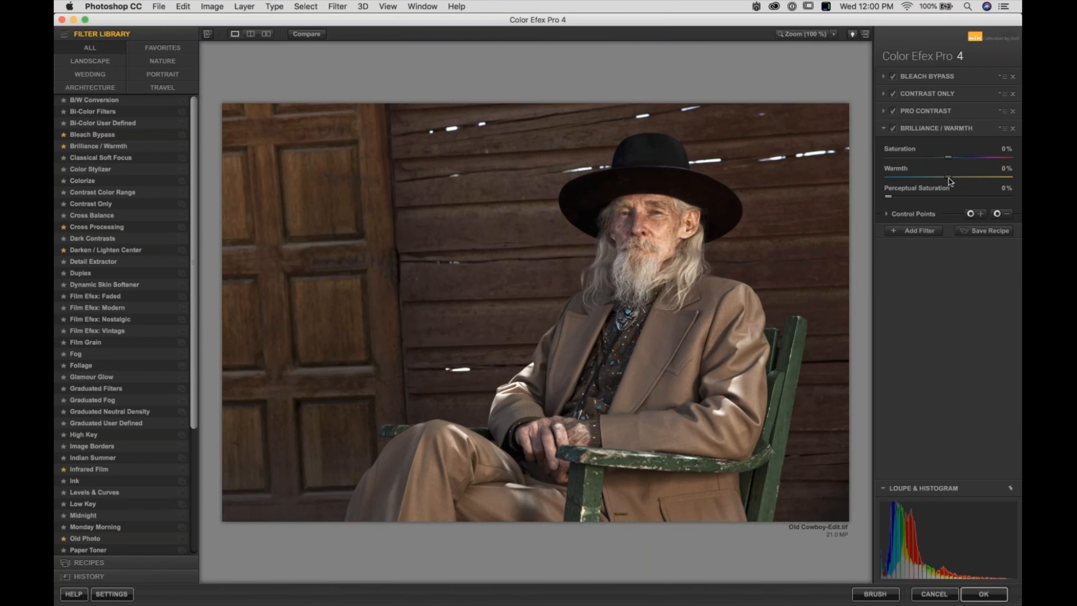
pyautogui.moveTo(972, 180)
pyautogui.mouseDown()
pyautogui.moveTo(917, 179)
pyautogui.moveTo(971, 178)
pyautogui.mouseUp()
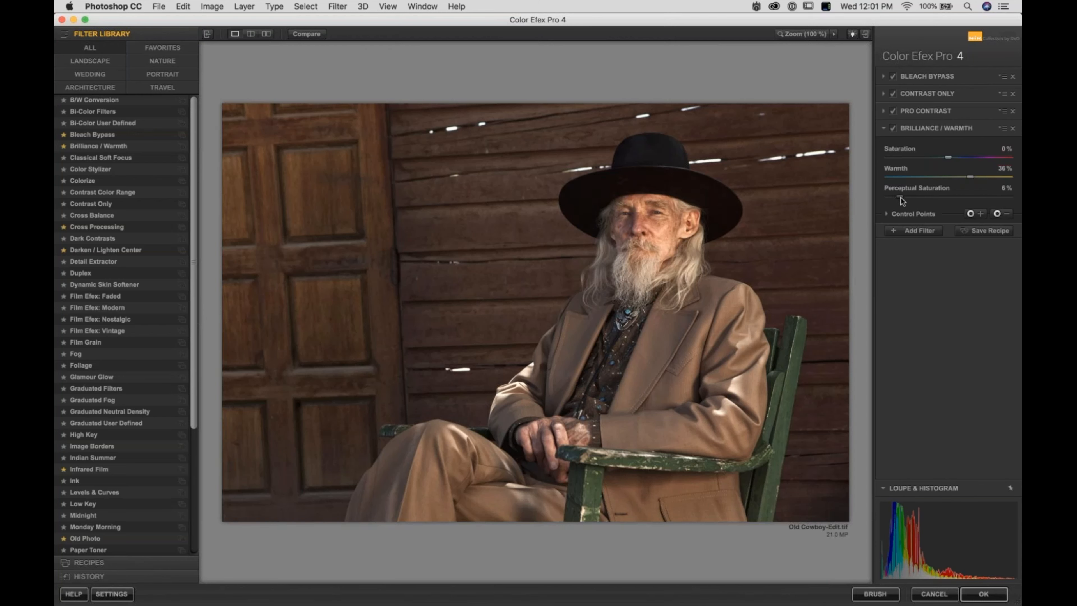
# - Set the perceptual saturation of Brilliance / Warmth to 10%, and turn the filter off and on to compare
pyautogui.moveTo(901, 198); pyautogui.dragTo(1021, 206)
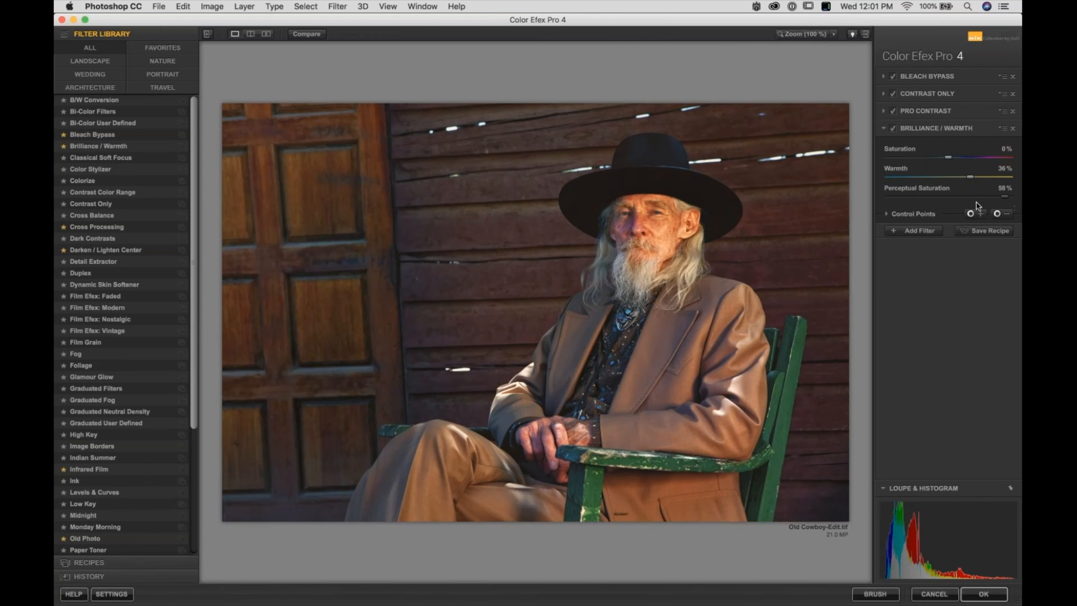
pyautogui.moveTo(971, 201); pyautogui.dragTo(922, 202)
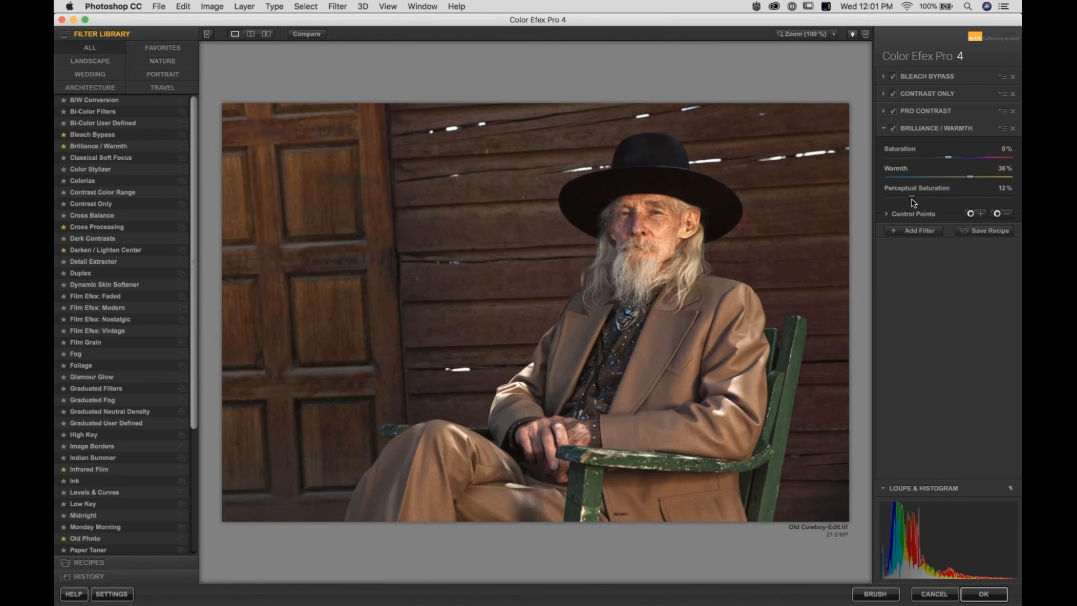
pyautogui.moveTo(911, 199); pyautogui.dragTo(914, 199)
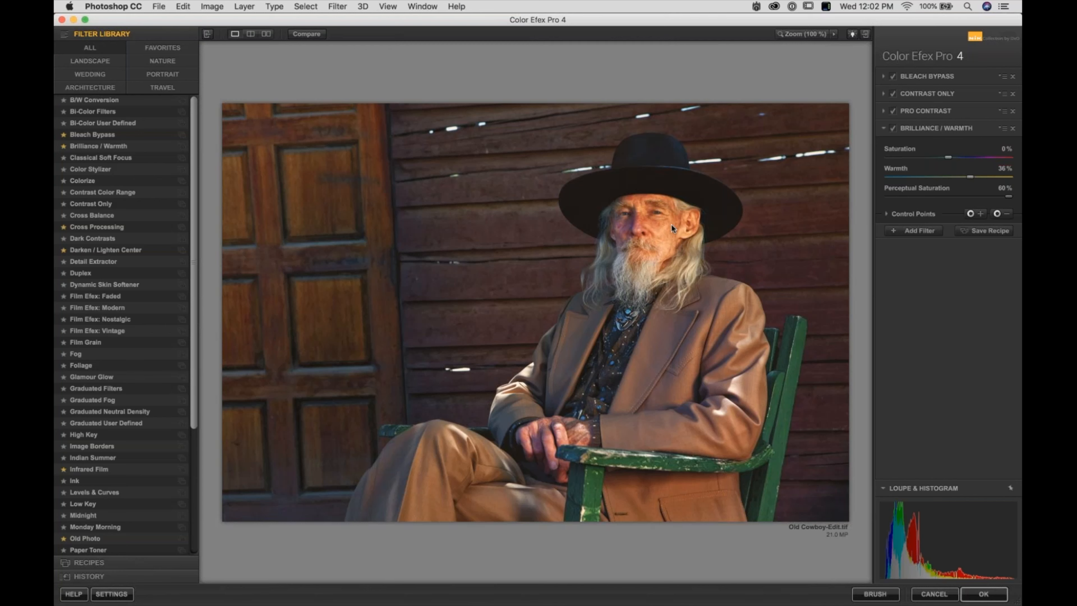
pyautogui.click(1001, 195)
pyautogui.click(911, 197)
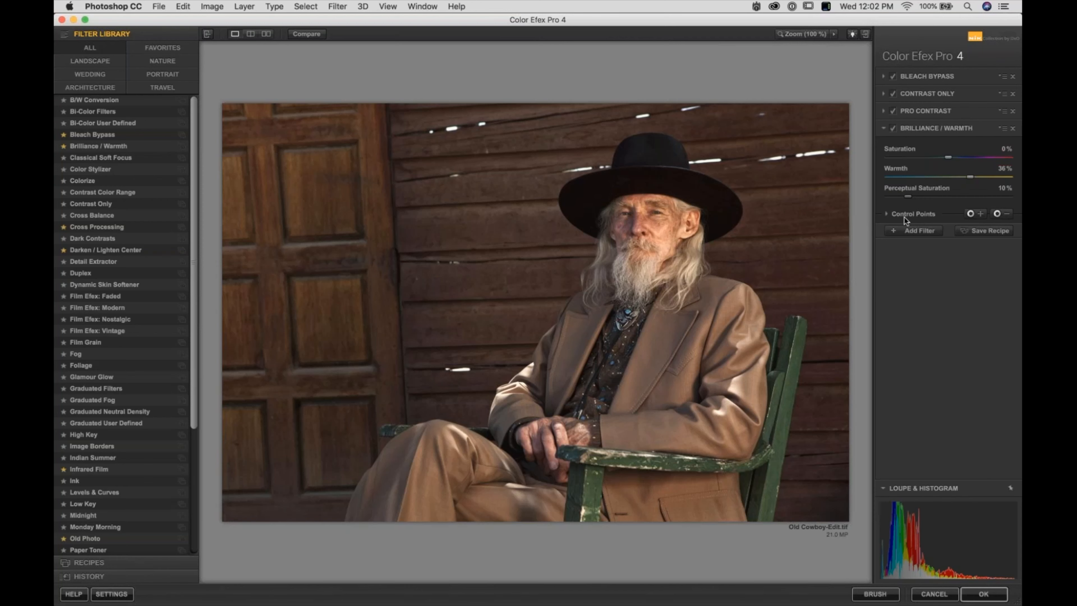
pyautogui.click(892, 128)
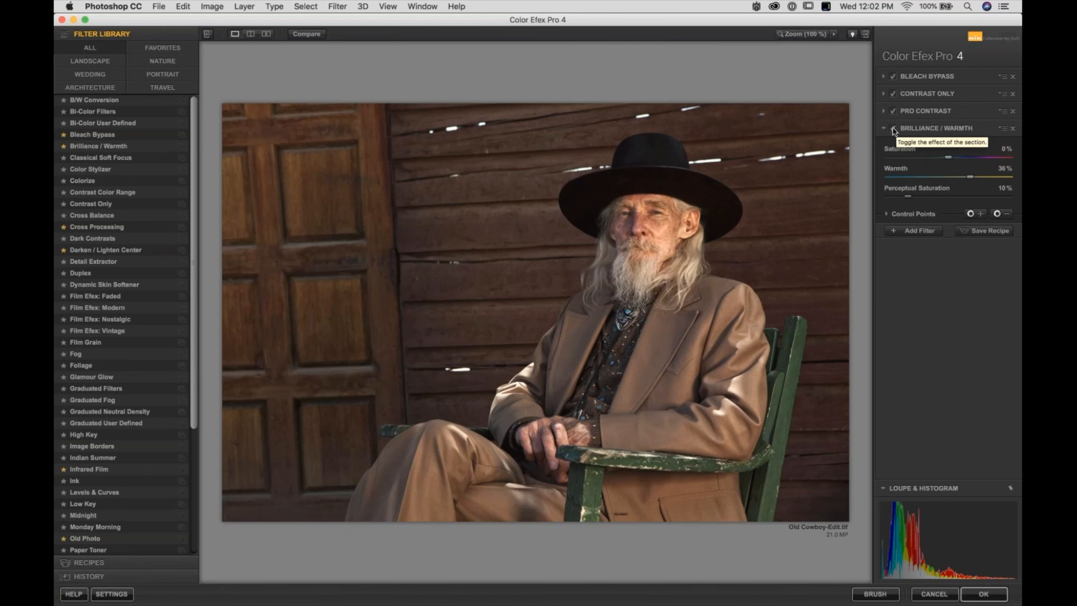
pyautogui.click(892, 128)
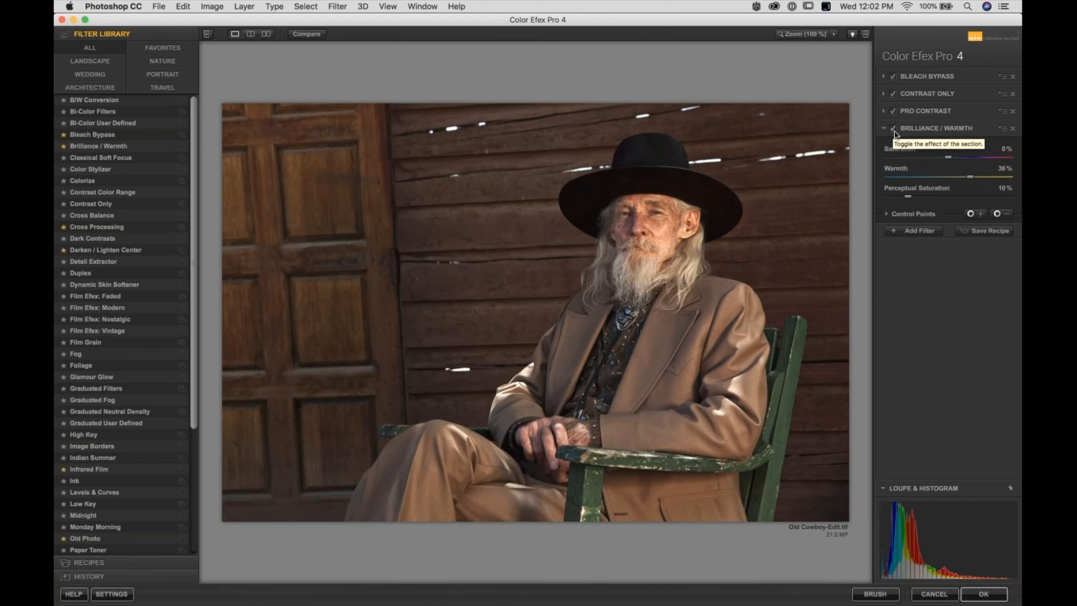
# - Place positive Brilliance / Warmth control points on the cowboy's cheek and on his jacket lapel
pyautogui.click(979, 217)
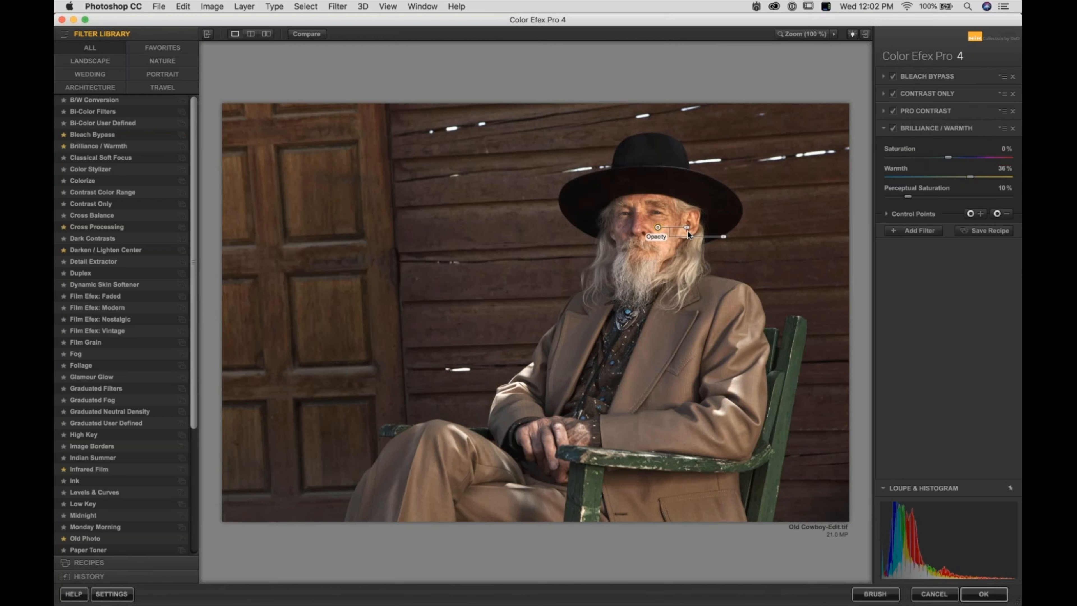
pyautogui.moveTo(686, 228); pyautogui.dragTo(688, 232)
pyautogui.click(970, 214)
pyautogui.click(669, 327)
# - Try a smaller area of influence for the jacket control point and move it onto the bolo tie
pyautogui.moveTo(695, 327)
pyautogui.mouseDown()
pyautogui.moveTo(705, 330)
pyautogui.moveTo(649, 333)
pyautogui.moveTo(687, 337)
pyautogui.mouseUp()
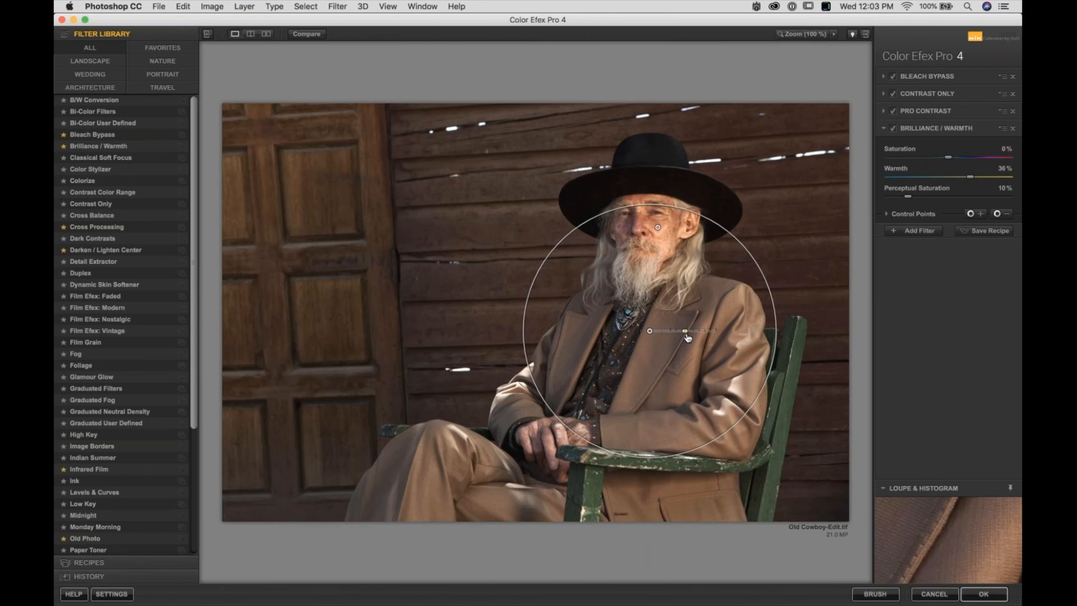
pyautogui.moveTo(687, 338); pyautogui.dragTo(688, 339)
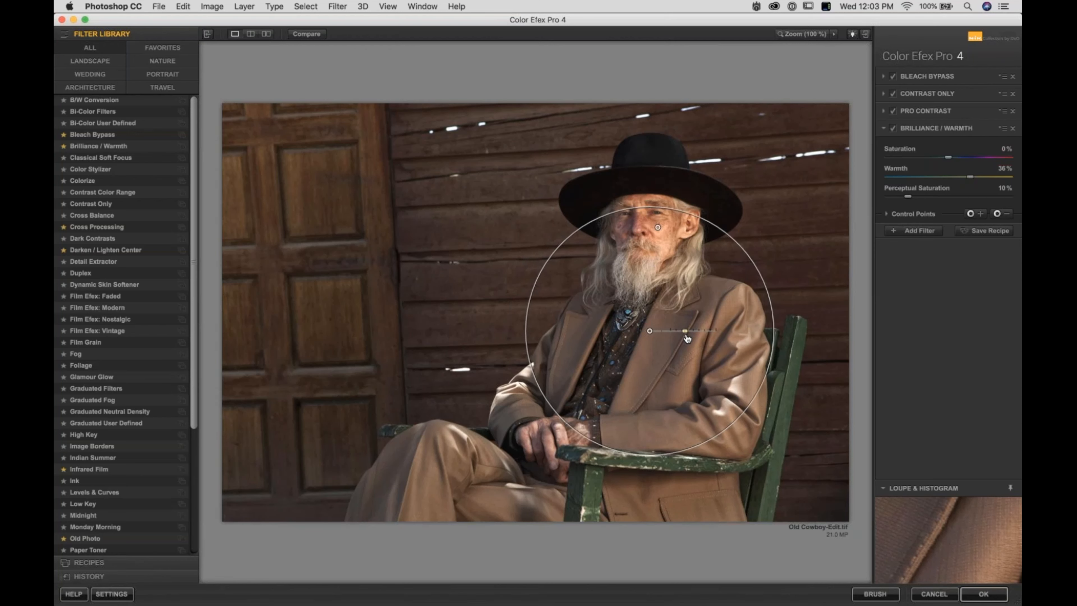
pyautogui.moveTo(687, 338); pyautogui.dragTo(676, 337)
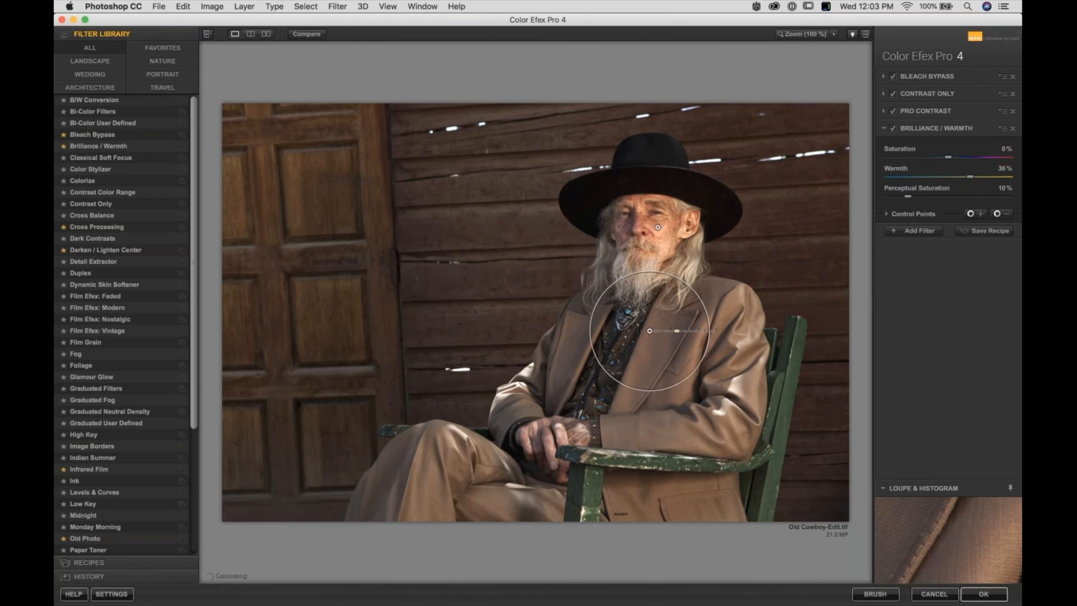
pyautogui.moveTo(650, 332); pyautogui.dragTo(630, 316)
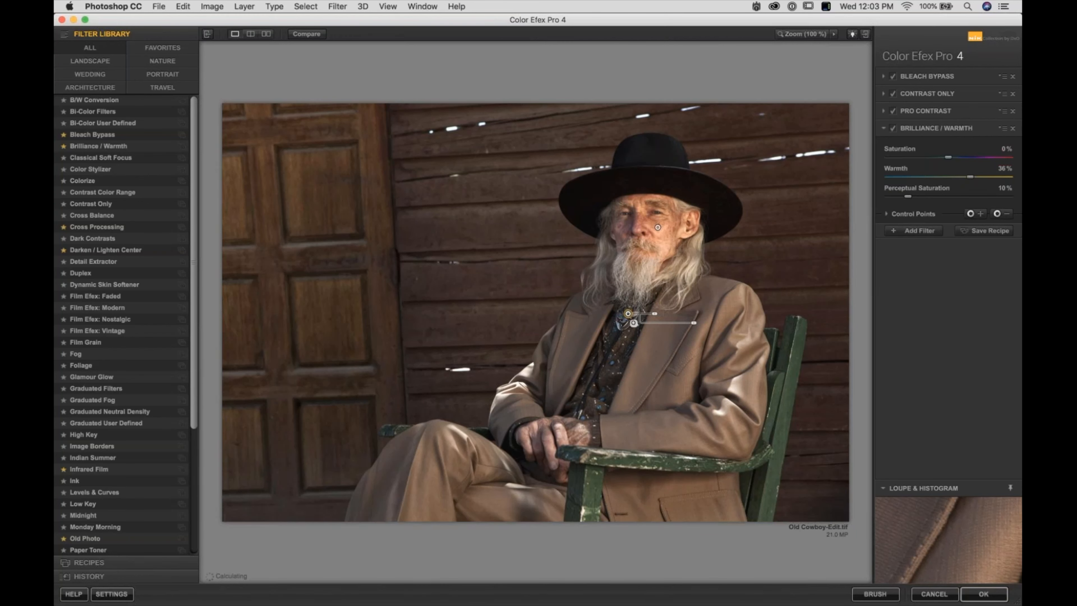
# - At 100% zoom, try centring the control point on the bolo tie's turquoise stone and adjusting its area of influence
pyautogui.press('space')
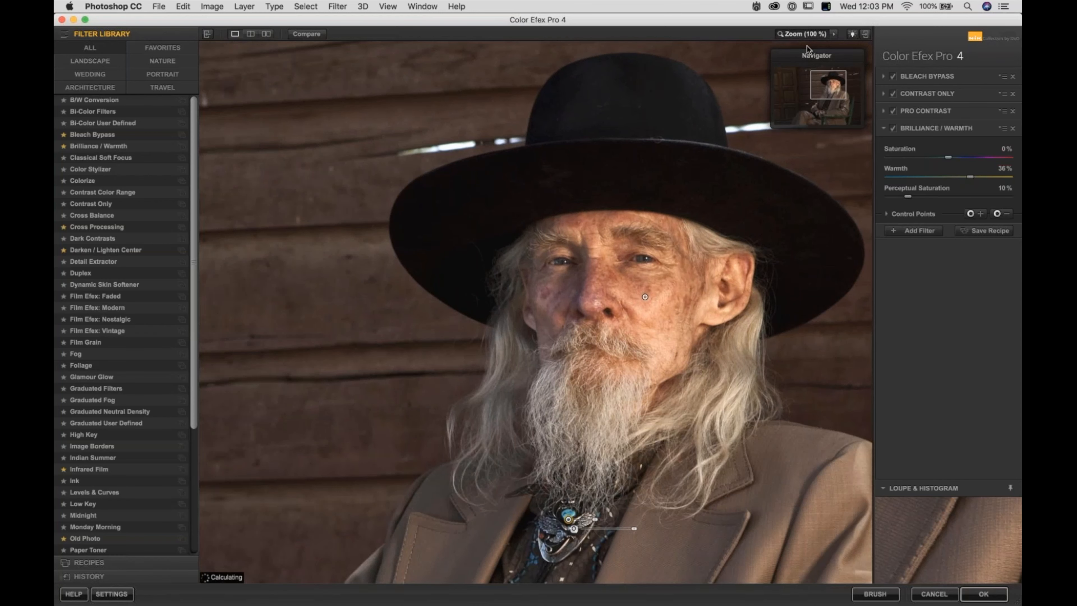
pyautogui.moveTo(832, 88); pyautogui.dragTo(831, 103)
pyautogui.moveTo(596, 211); pyautogui.dragTo(596, 208)
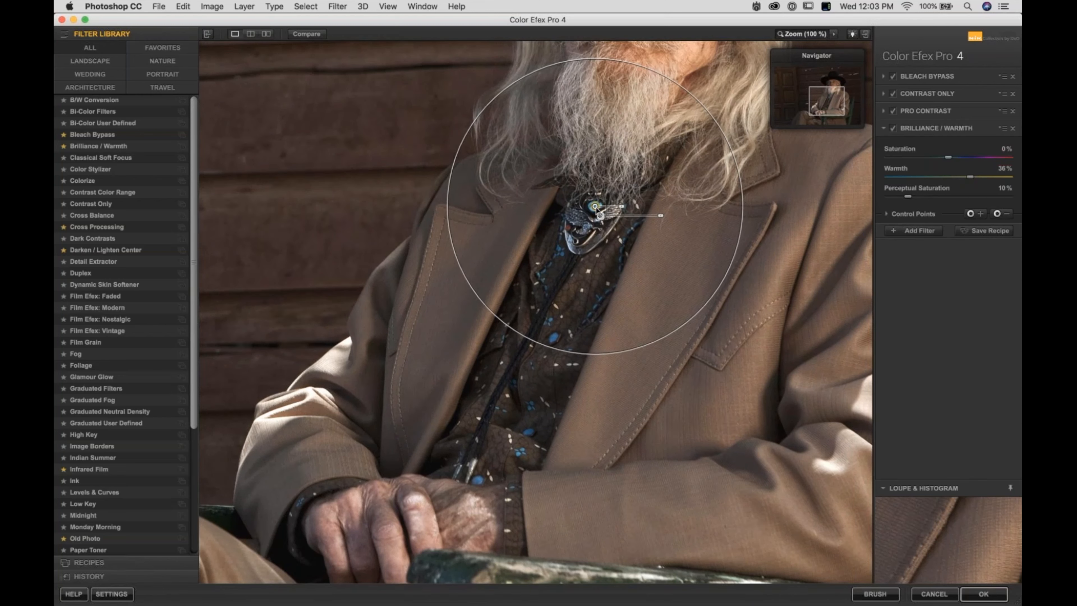
pyautogui.moveTo(596, 208)
pyautogui.mouseDown()
pyautogui.moveTo(577, 216)
pyautogui.moveTo(597, 207)
pyautogui.mouseUp()
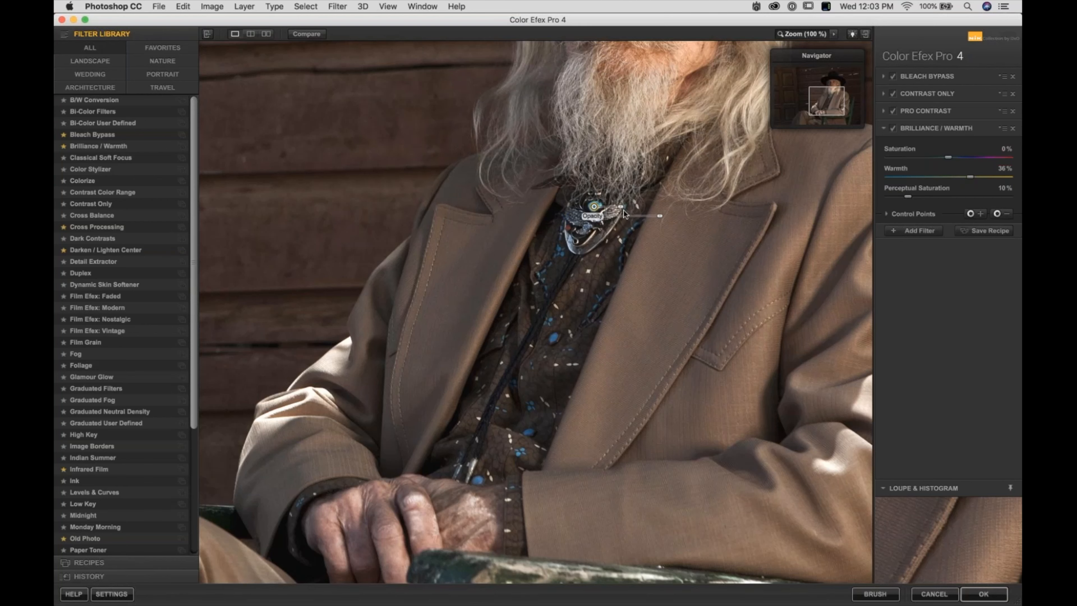
pyautogui.moveTo(621, 207); pyautogui.dragTo(619, 209)
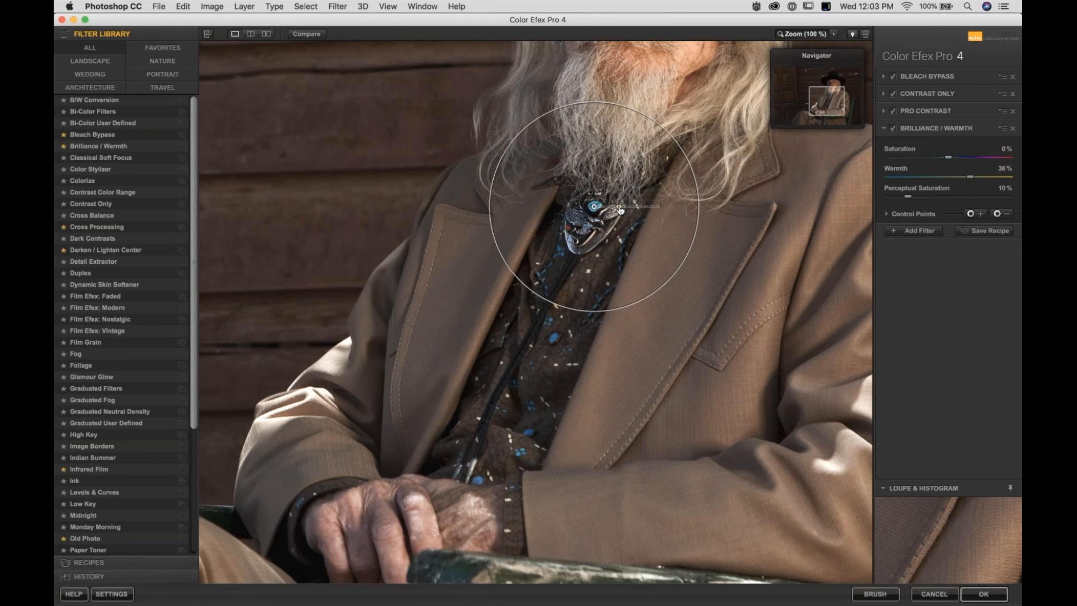
# - Move the control point from the bolo tie back onto the jacket lapel and enlarge its area of influence
pyautogui.moveTo(620, 209); pyautogui.dragTo(683, 244)
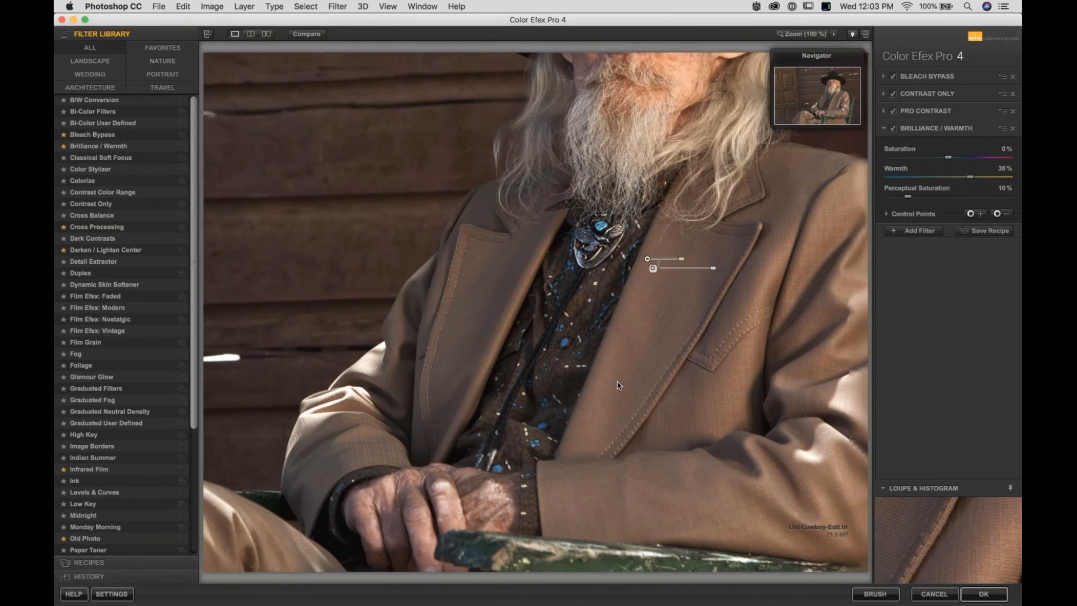
pyautogui.click(617, 381)
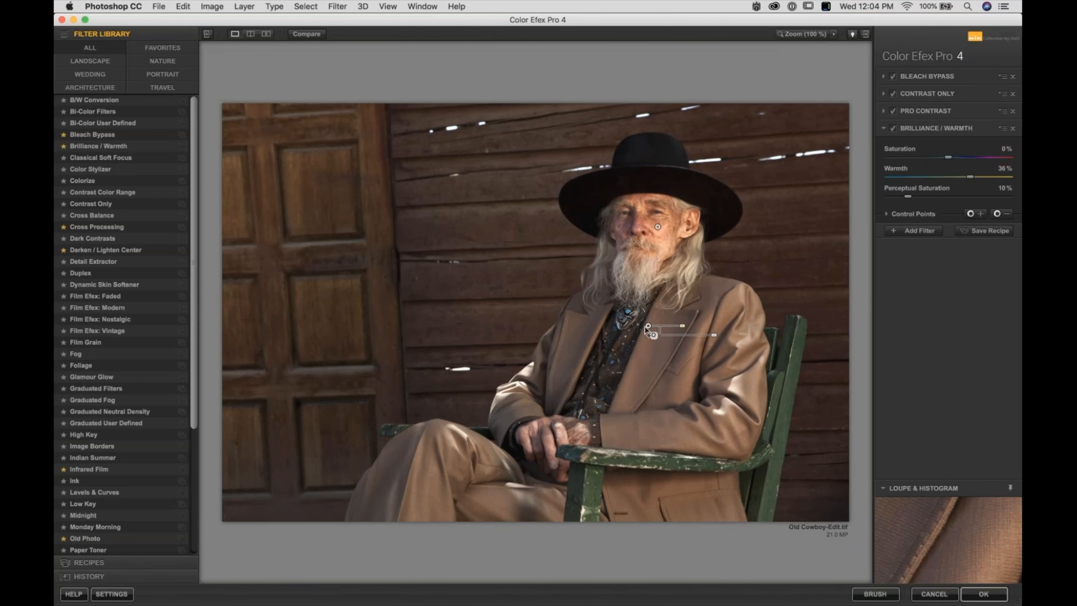
pyautogui.moveTo(680, 328)
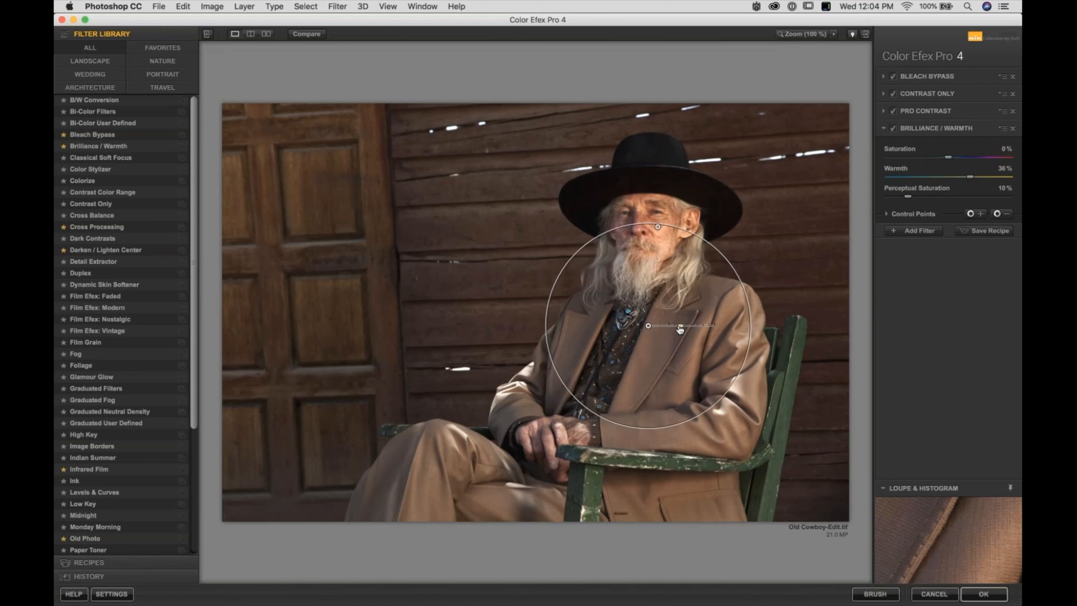
# - Enlarge the lapel control point's area of influence to 34%, copy it onto the lower jacket, trouser leg and other lapel, and remove the sleeve copy
pyautogui.moveTo(680, 328); pyautogui.dragTo(687, 329)
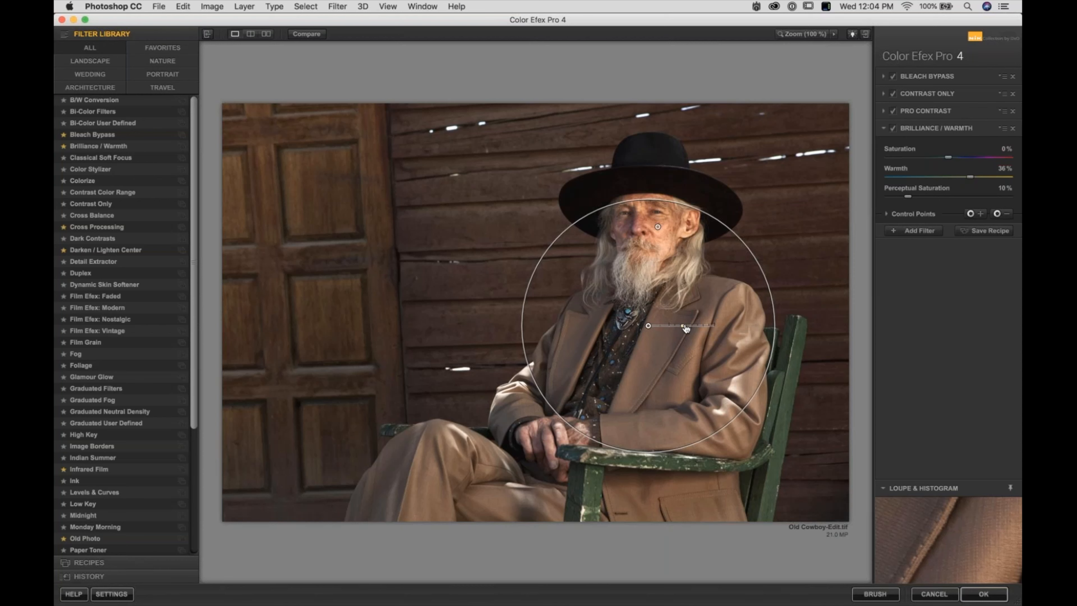
pyautogui.moveTo(686, 328); pyautogui.dragTo(686, 328)
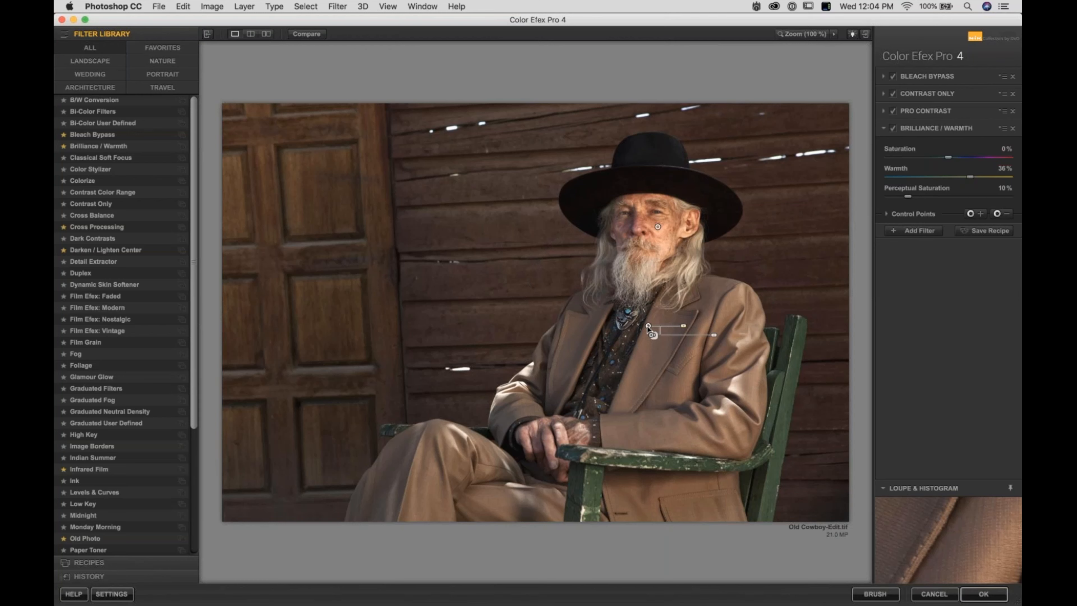
pyautogui.click(648, 326)
pyautogui.moveTo(644, 360); pyautogui.dragTo(449, 457)
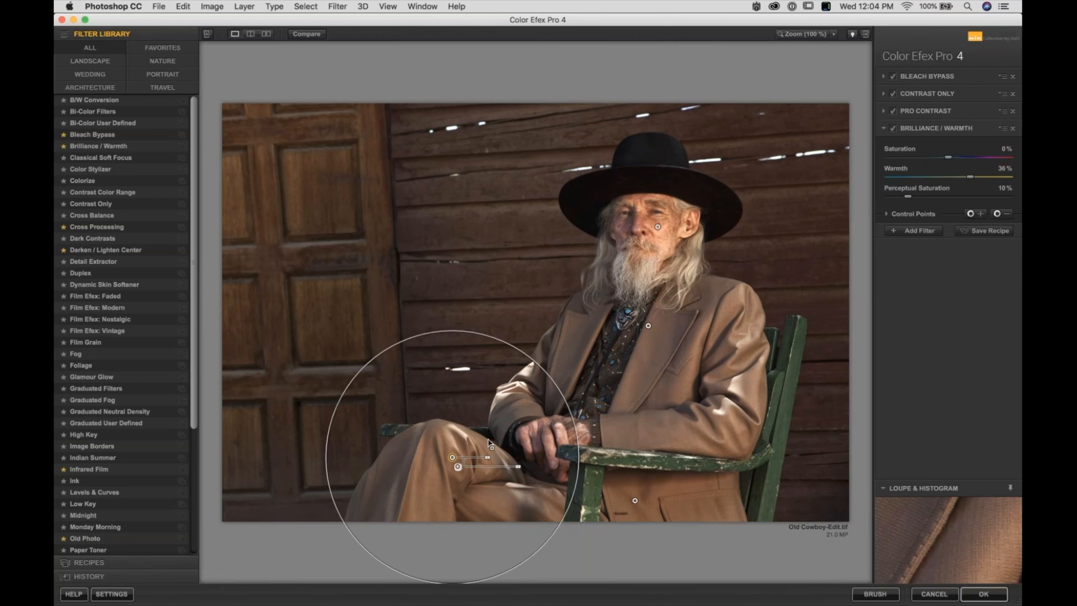
pyautogui.moveTo(453, 458); pyautogui.dragTo(684, 395)
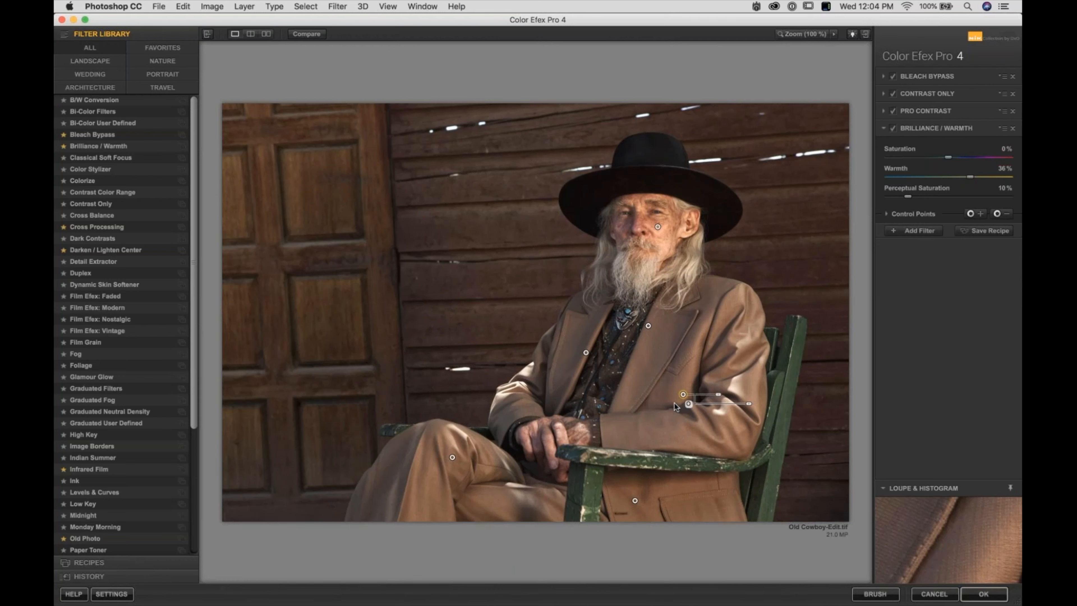
pyautogui.press('Delete')
# - With the control point masks shown, place negative control points on the hat at 20% size and on the wall either side of the cowboy at 100%
pyautogui.click(915, 214)
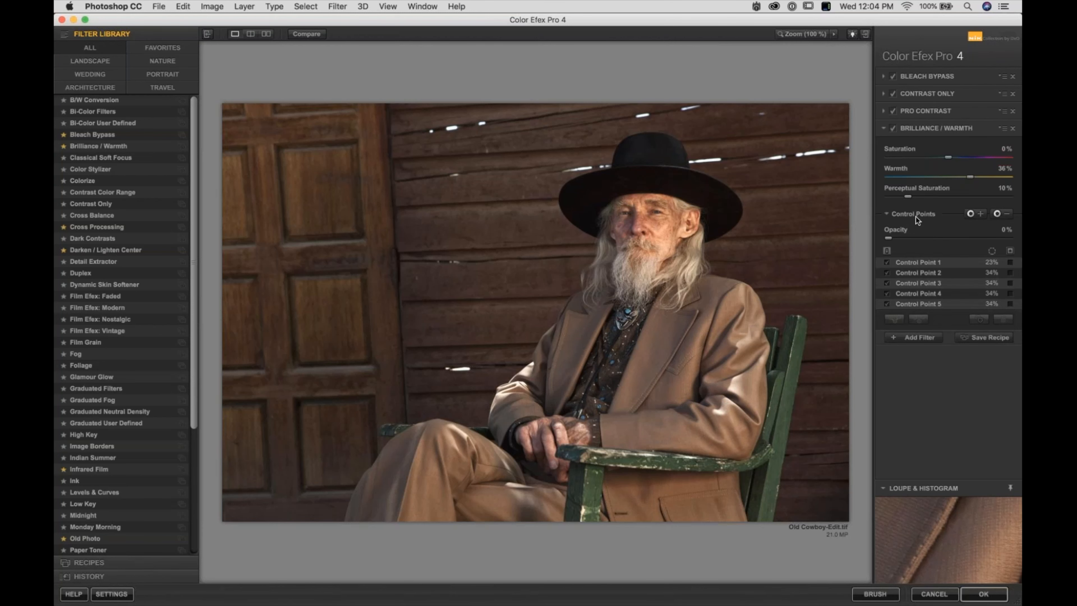
pyautogui.click(1010, 251)
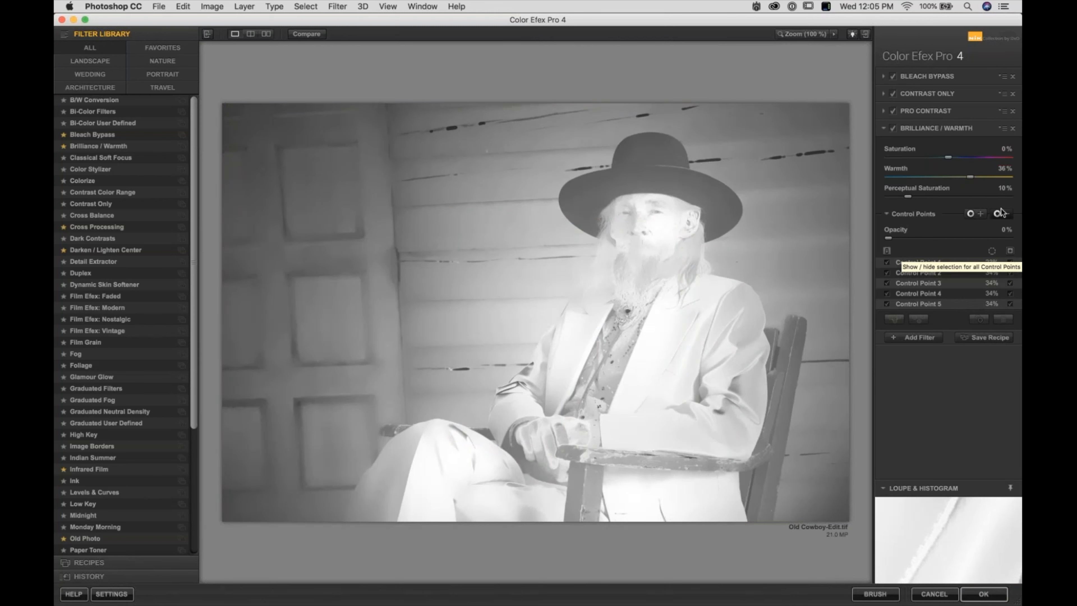
pyautogui.click(644, 153)
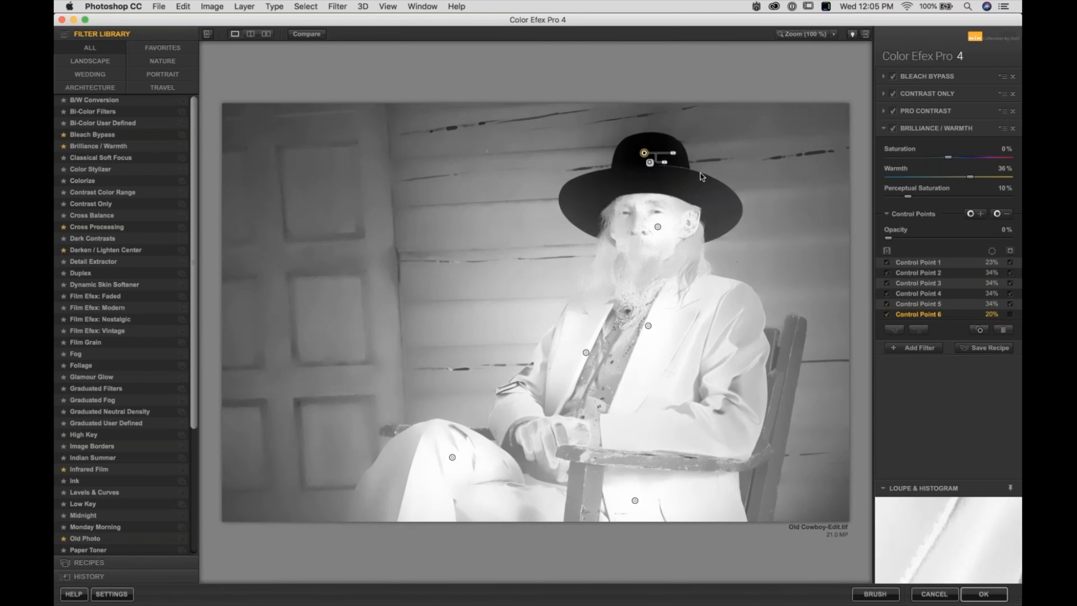
pyautogui.moveTo(644, 152); pyautogui.dragTo(608, 217)
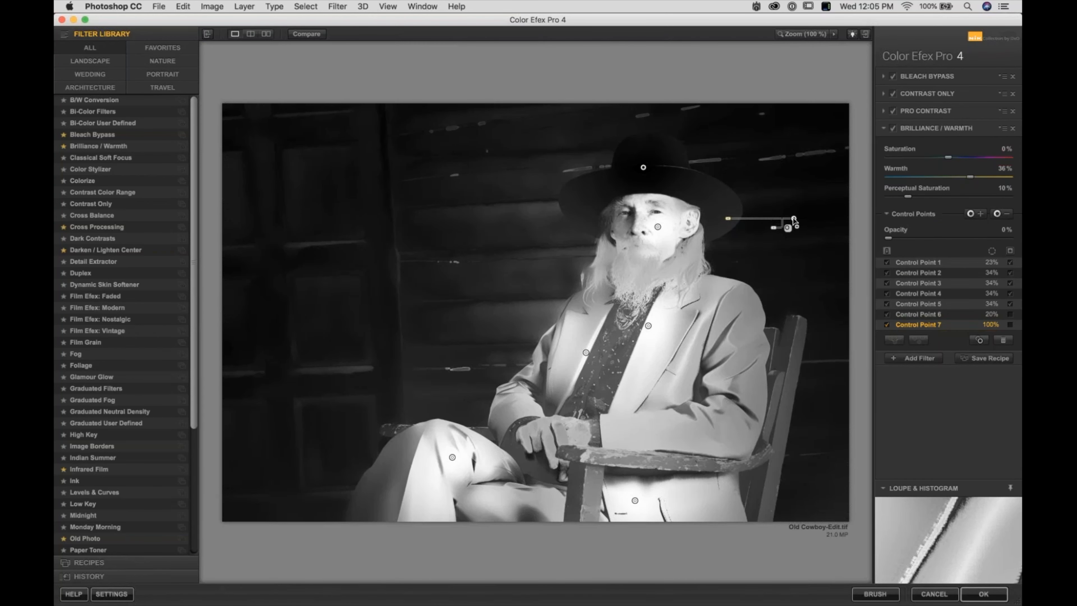
pyautogui.moveTo(794, 218); pyautogui.dragTo(711, 190)
pyautogui.moveTo(453, 241); pyautogui.dragTo(428, 248)
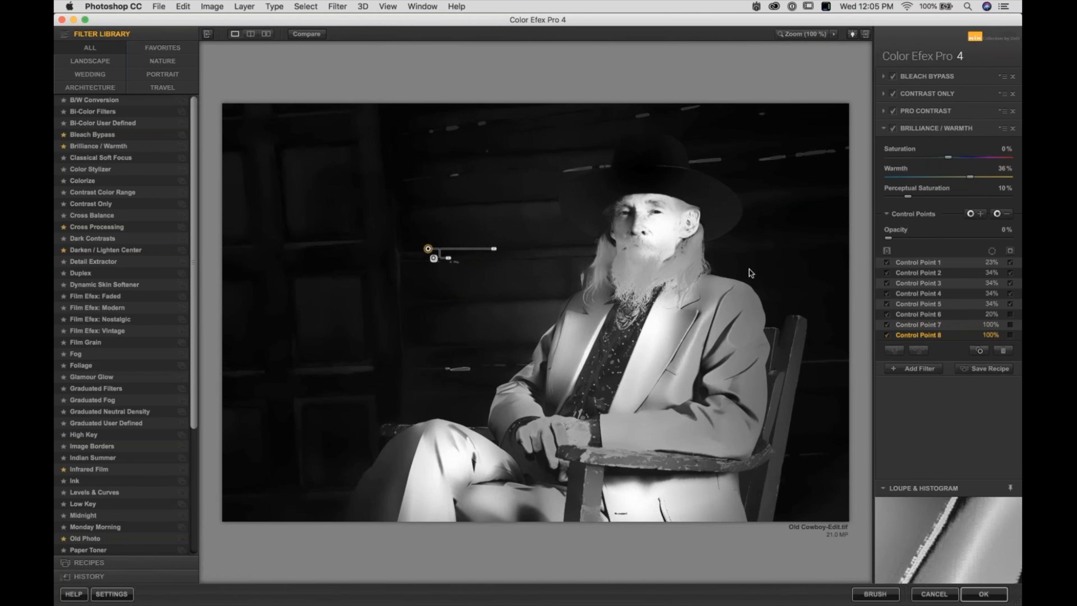
pyautogui.click(1011, 251)
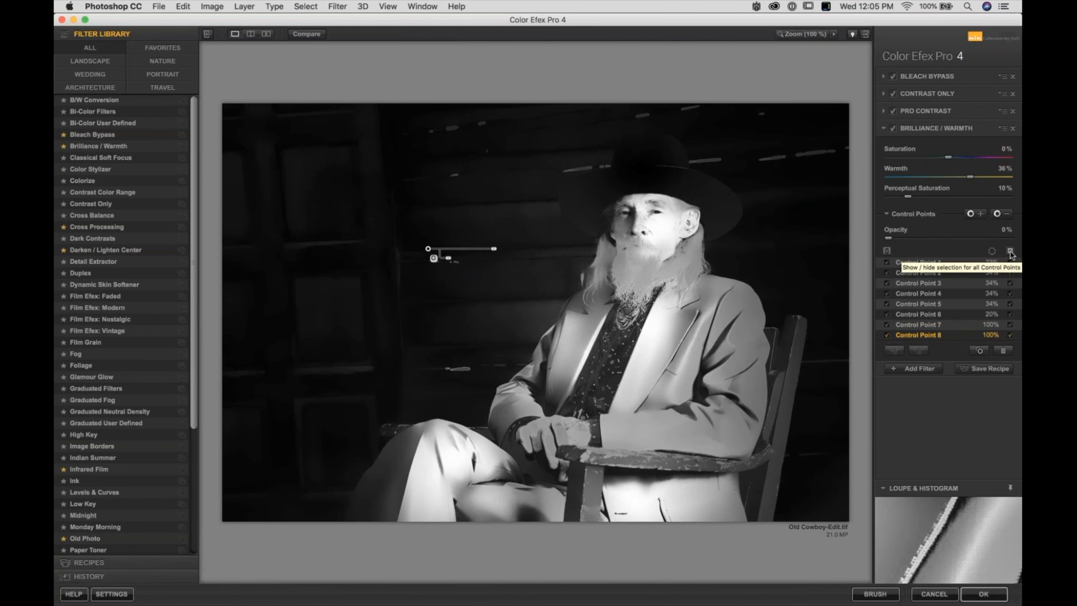
pyautogui.click(1010, 251)
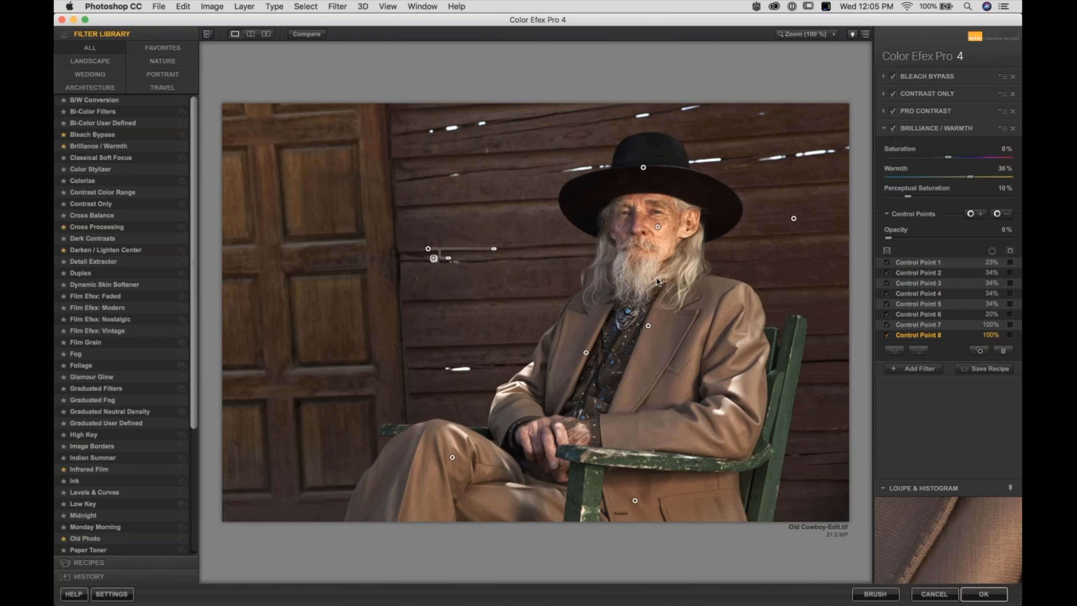
# - Copy the cheek control point onto the cowboy's hands and place a control point of 20% size on his long hair
pyautogui.moveTo(657, 228); pyautogui.dragTo(559, 441)
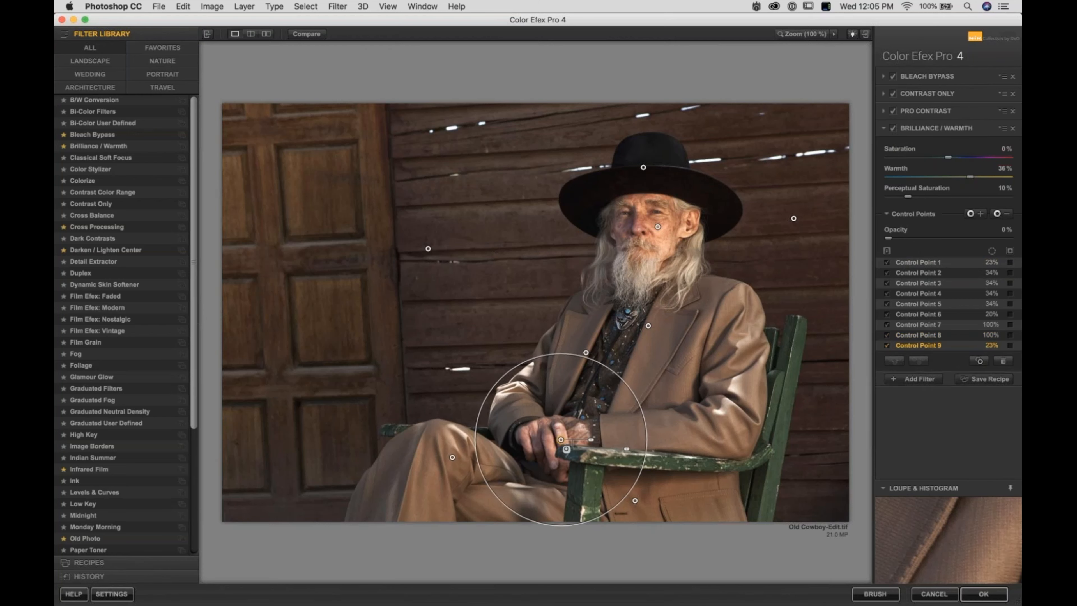
pyautogui.click(745, 291)
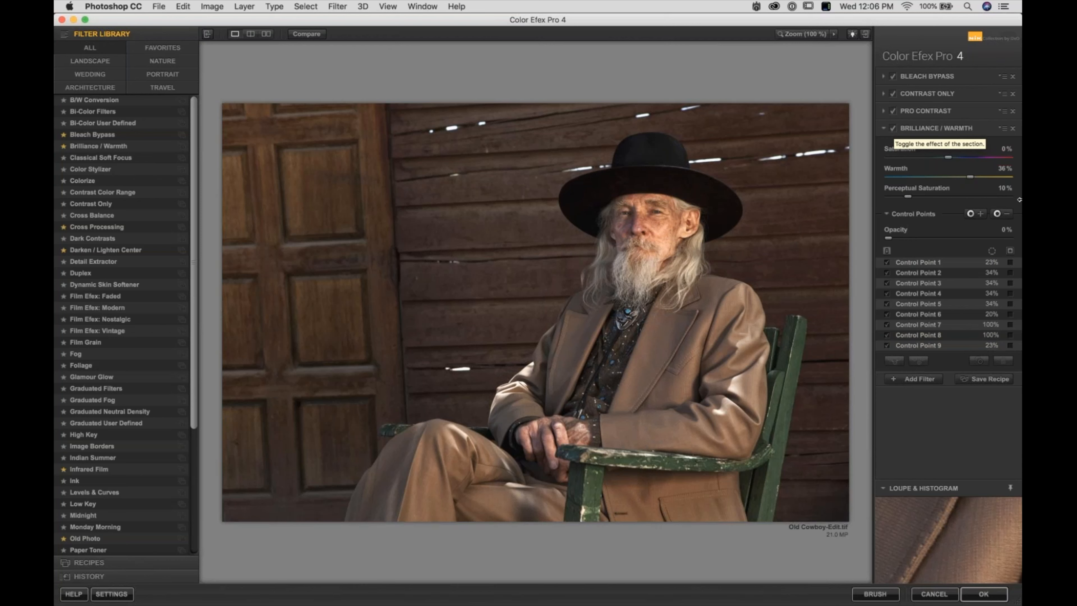
pyautogui.click(684, 265)
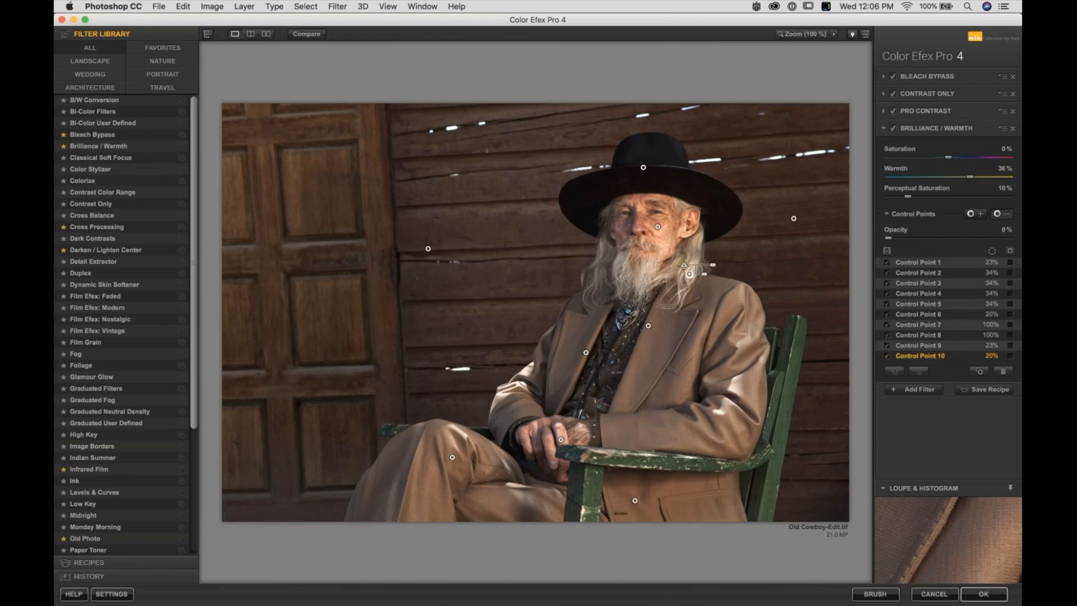
pyautogui.moveTo(714, 267); pyautogui.dragTo(712, 266)
pyautogui.click(694, 251)
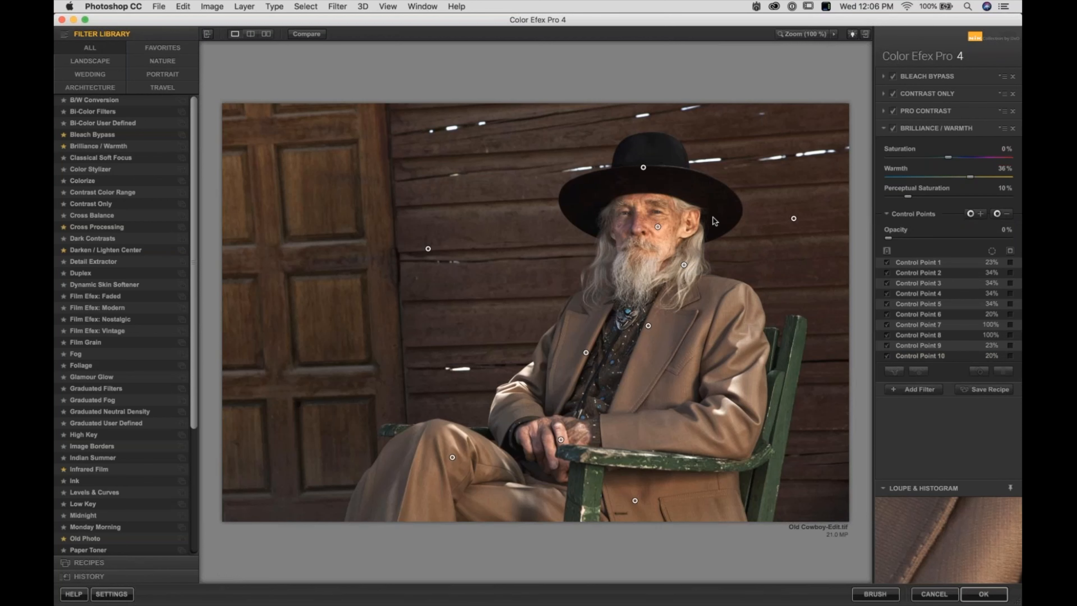
# - Add a second Brilliance / Warmth filter with Warmth at -36% and Perceptual Saturation at 6%
pyautogui.click(917, 389)
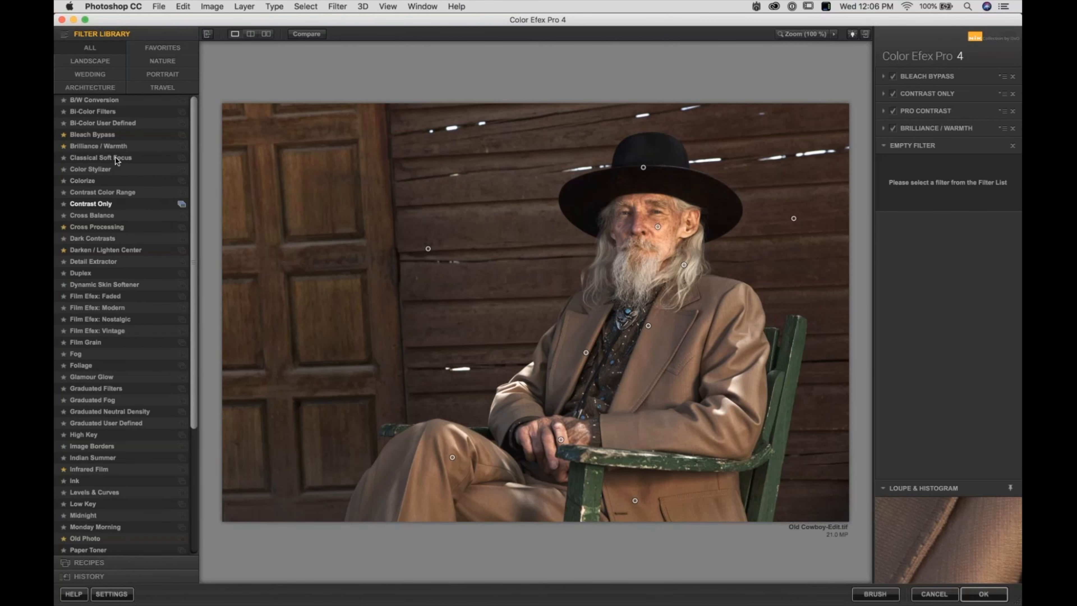
pyautogui.click(98, 146)
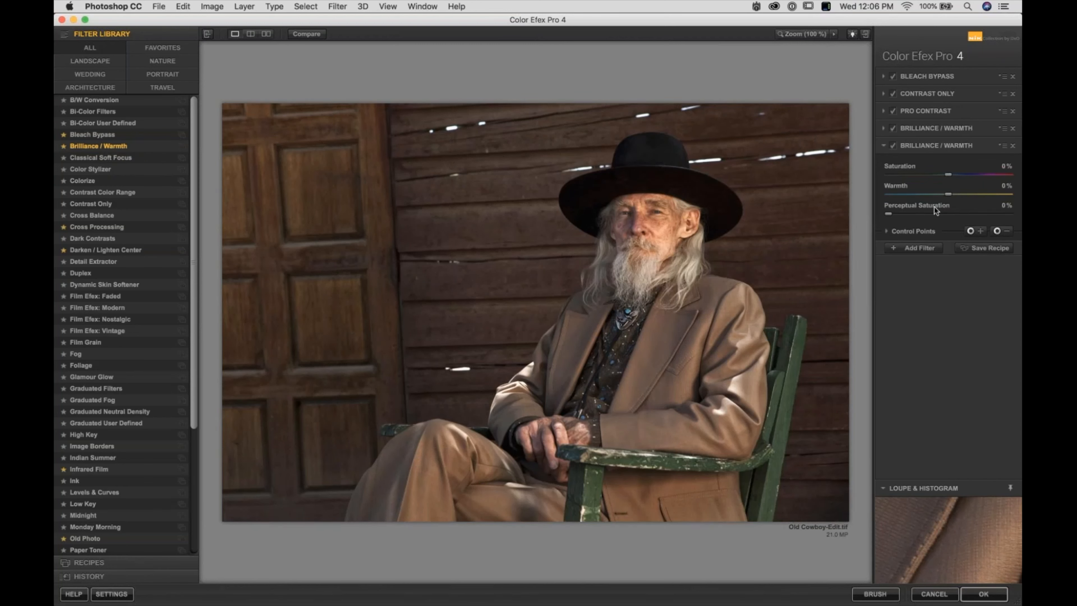
pyautogui.moveTo(949, 194); pyautogui.dragTo(924, 193)
# - Place large positive control points on the wooden wall on both sides of the cowboy and set the second filter's Warmth to -72%
pyautogui.click(980, 233)
pyautogui.click(430, 221)
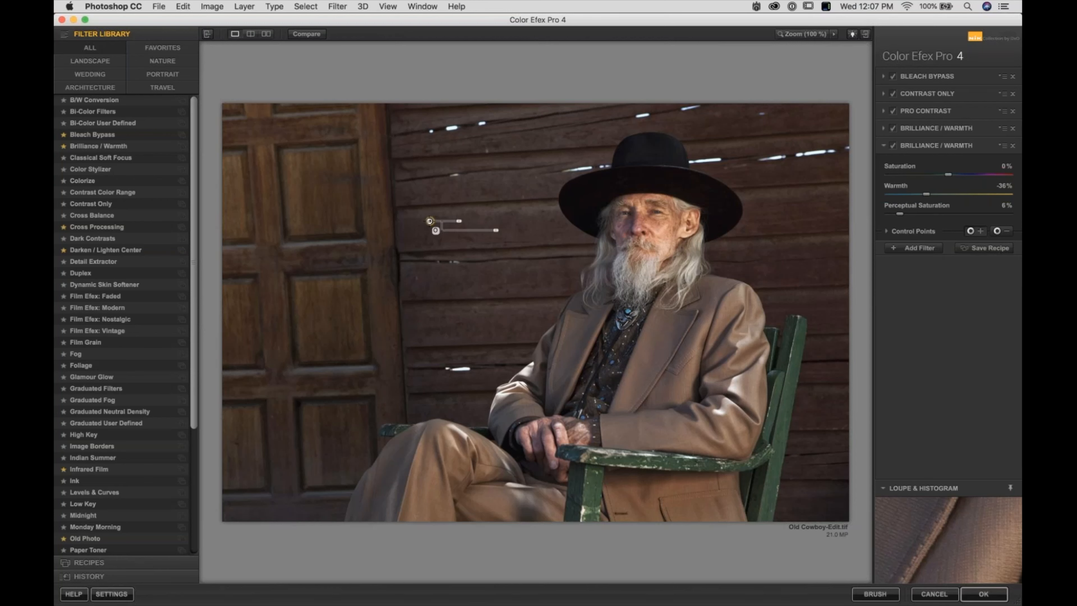
pyautogui.moveTo(460, 225); pyautogui.dragTo(490, 223)
pyautogui.click(979, 232)
pyautogui.click(825, 216)
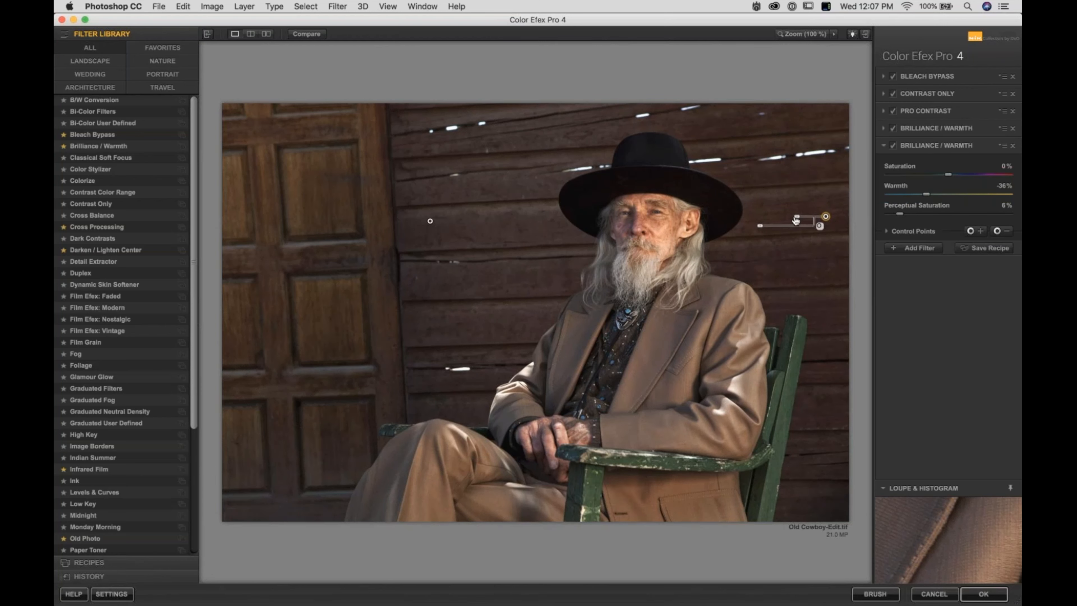
pyautogui.moveTo(768, 221)
pyautogui.mouseDown()
pyautogui.moveTo(745, 227)
pyautogui.moveTo(768, 229)
pyautogui.mouseUp()
pyautogui.moveTo(926, 193); pyautogui.dragTo(906, 196)
# - Place a negative control point on the jacket and copy it onto the other lapel, lower jacket, trouser leg and hands to exclude them from cooling
pyautogui.click(997, 231)
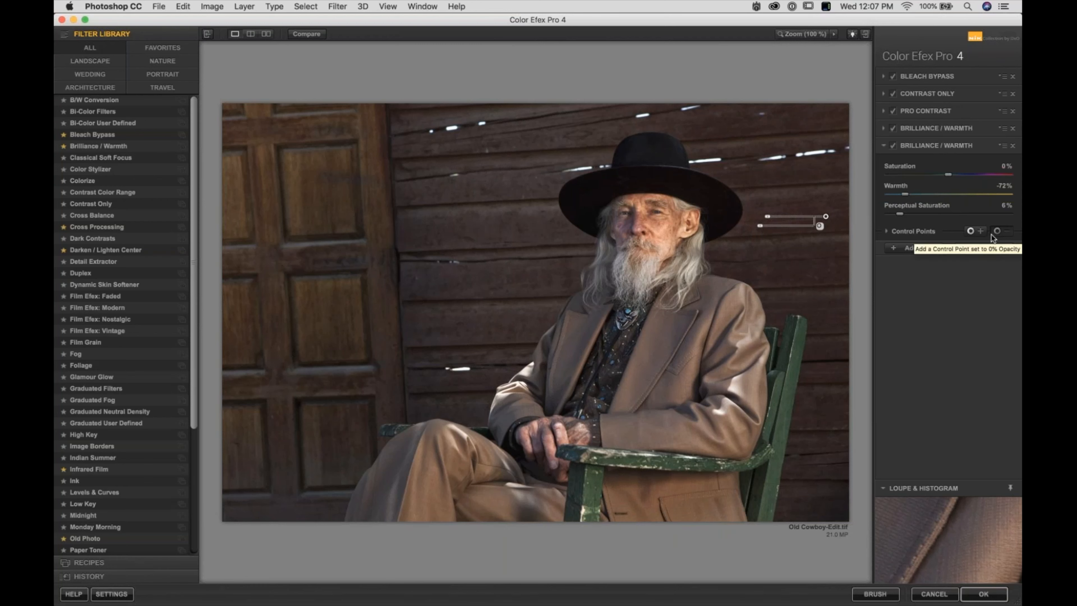
pyautogui.click(578, 350)
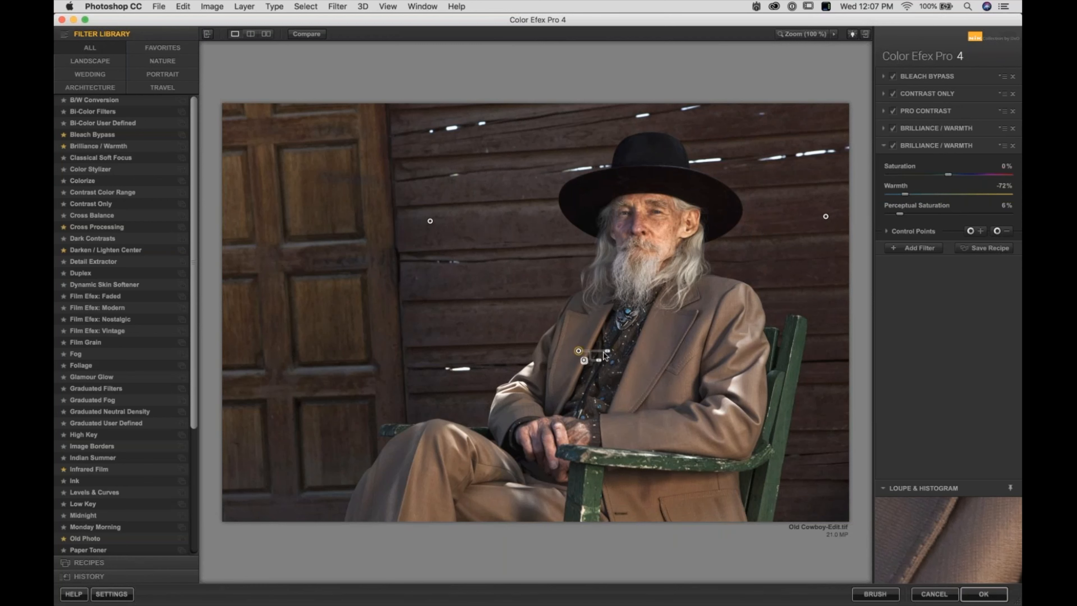
pyautogui.click(607, 351)
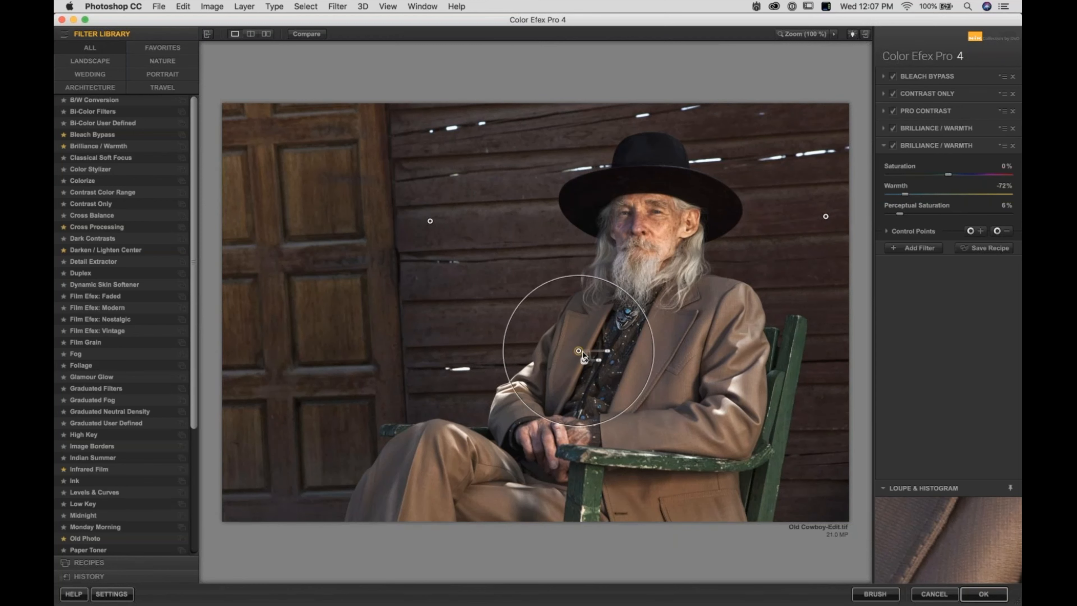
pyautogui.moveTo(614, 350); pyautogui.dragTo(429, 499)
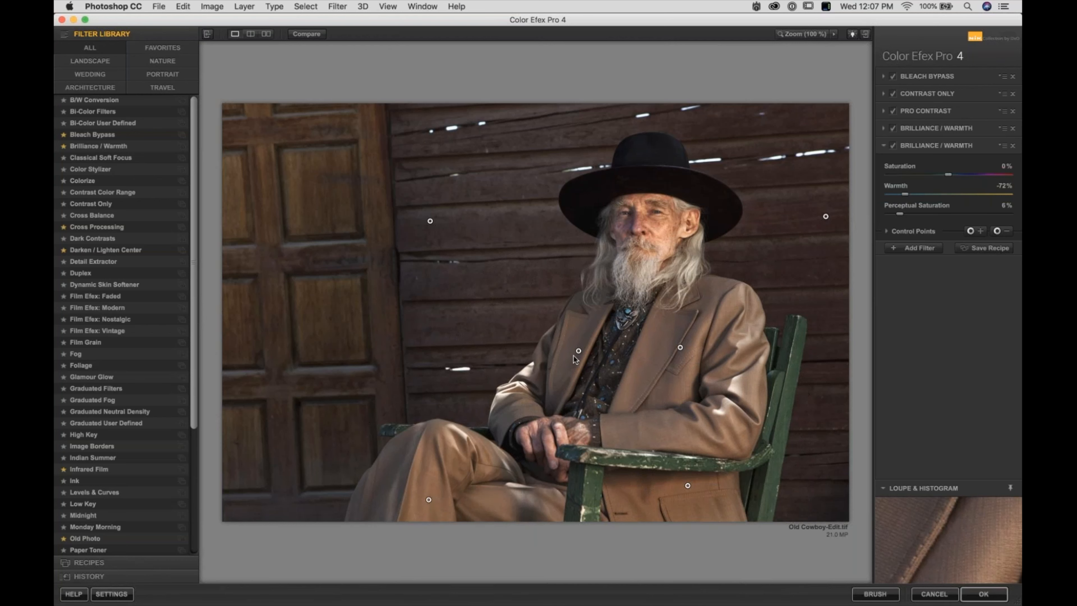
pyautogui.moveTo(578, 350); pyautogui.dragTo(554, 411)
# - After comparing with the original image, moderate the Warmth of both Brilliance / Warmth filters and apply the filter stack to the photo
pyautogui.click(315, 34)
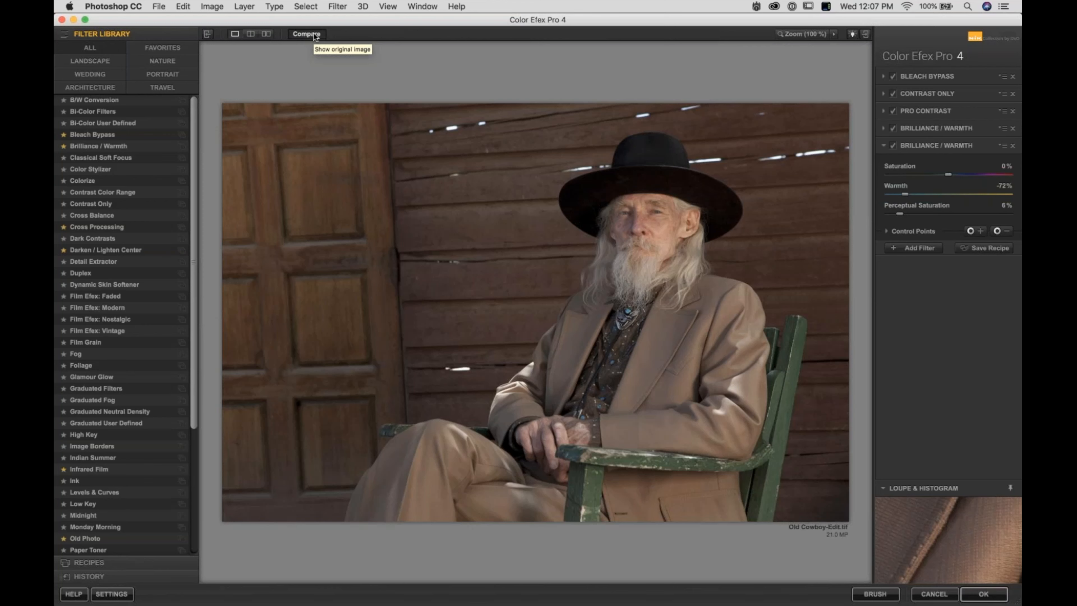
pyautogui.click(306, 33)
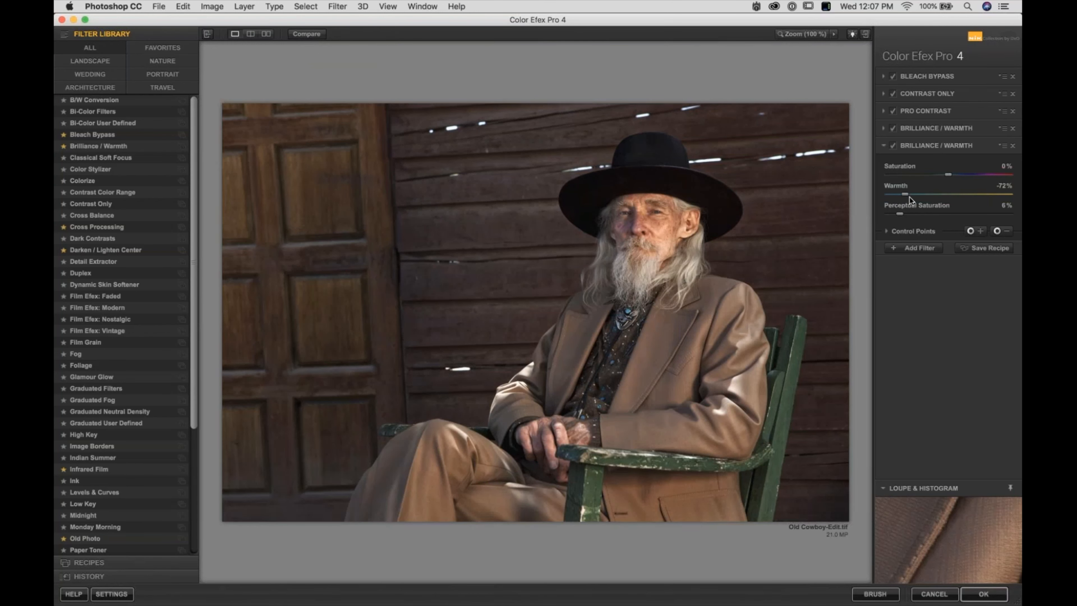
pyautogui.moveTo(912, 195); pyautogui.dragTo(924, 194)
pyautogui.click(928, 128)
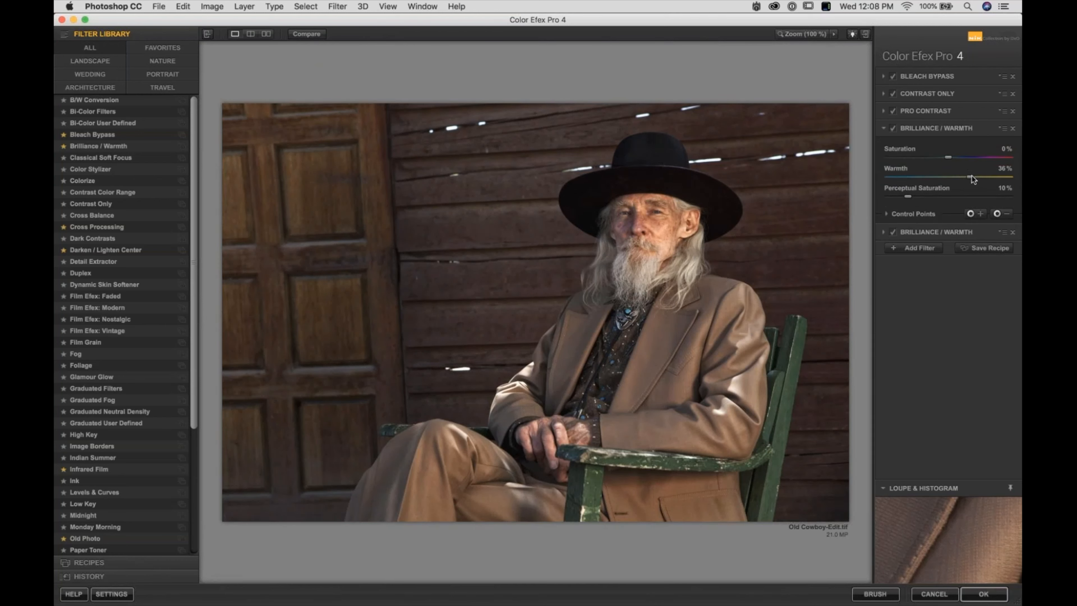
pyautogui.moveTo(972, 177); pyautogui.dragTo(966, 180)
pyautogui.click(982, 594)
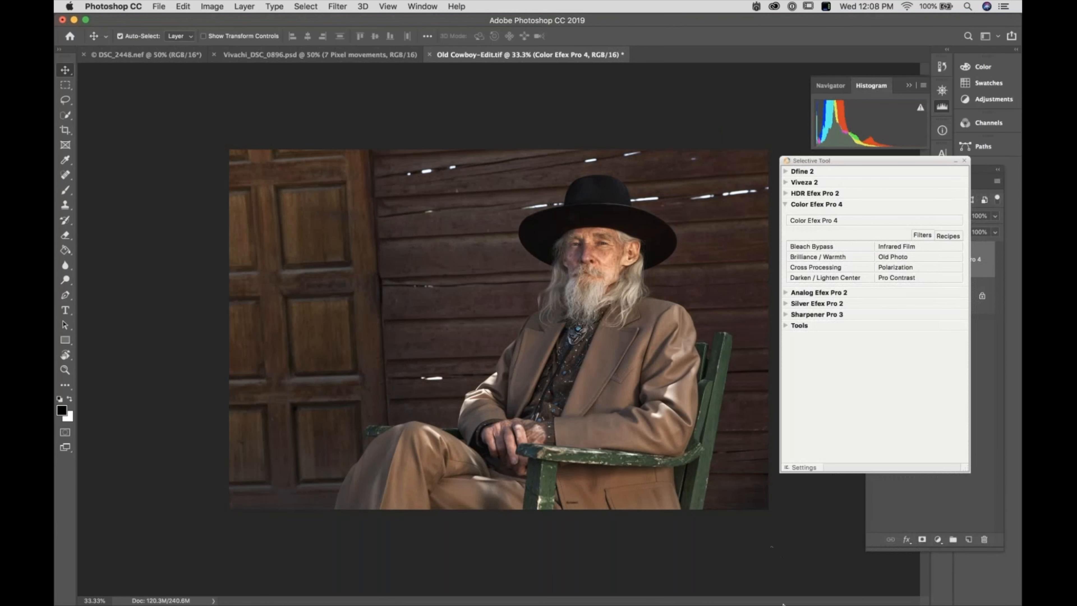
# - Close the Old Cowboy-Edit.tif document without saving it
pyautogui.click(844, 595)
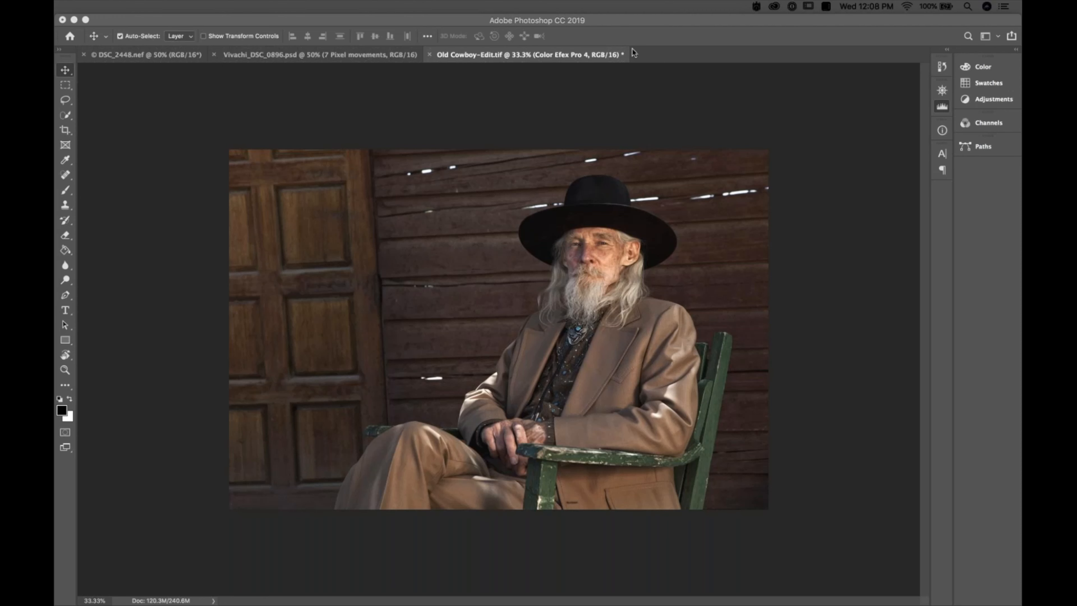
pyautogui.click(624, 22)
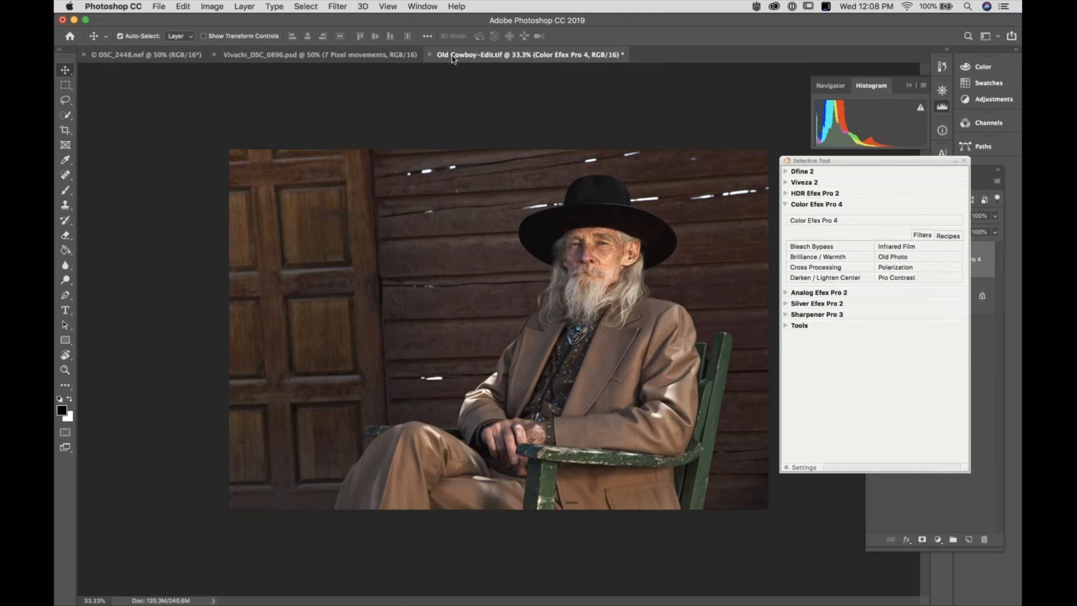
pyautogui.click(428, 55)
pyautogui.click(500, 210)
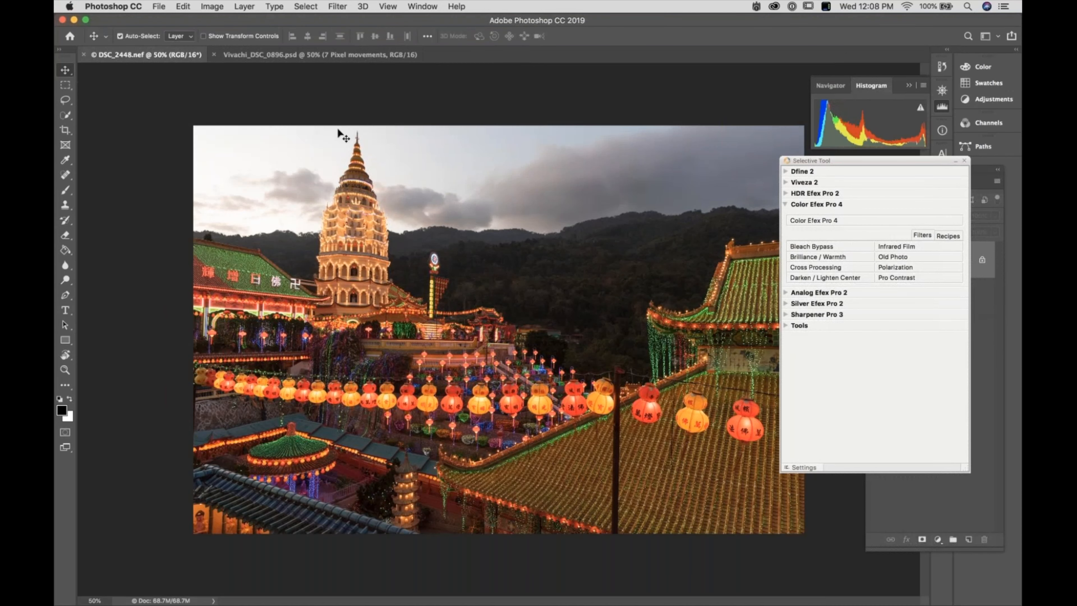
# - Switch to Vivachi_DSC_0896.psd, then collapse the Selective Tool window and move it above the photo, clear of the layer list
pyautogui.click(275, 59)
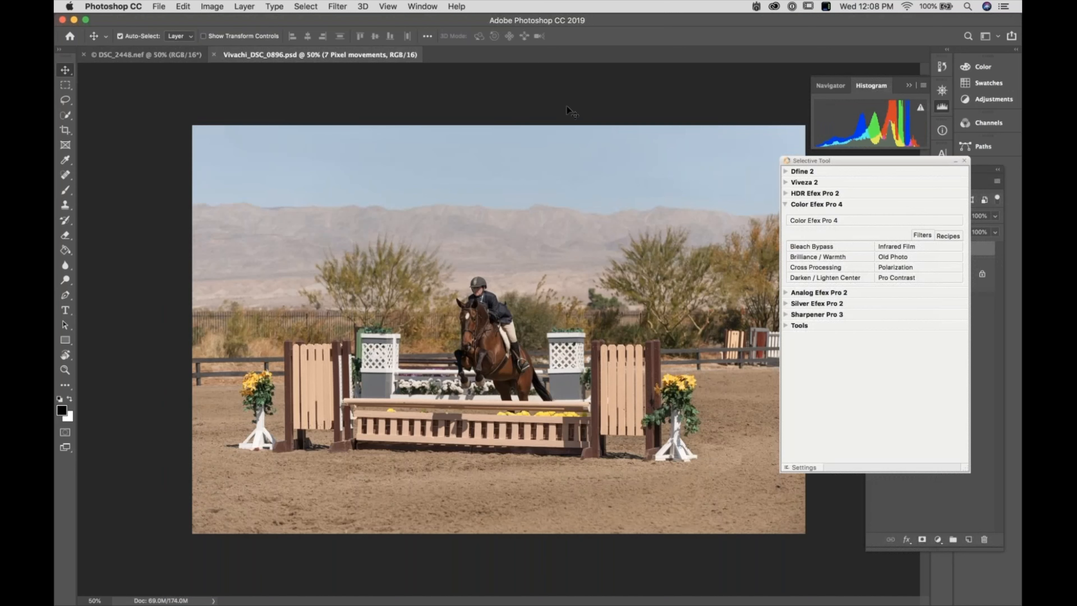
pyautogui.moveTo(894, 159); pyautogui.dragTo(822, 166)
pyautogui.click(824, 165)
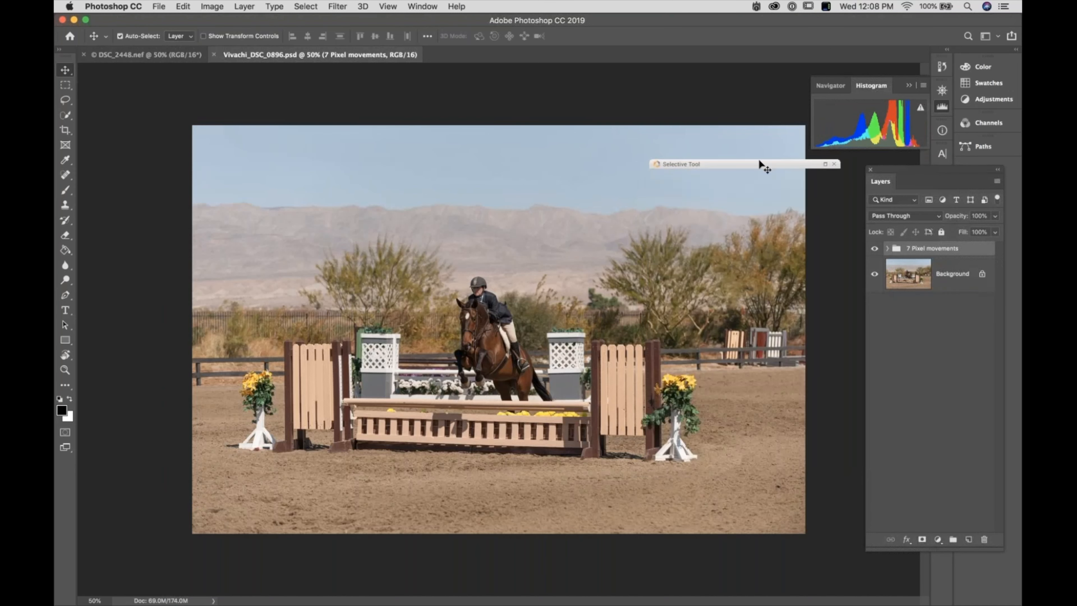
pyautogui.moveTo(759, 161); pyautogui.dragTo(724, 81)
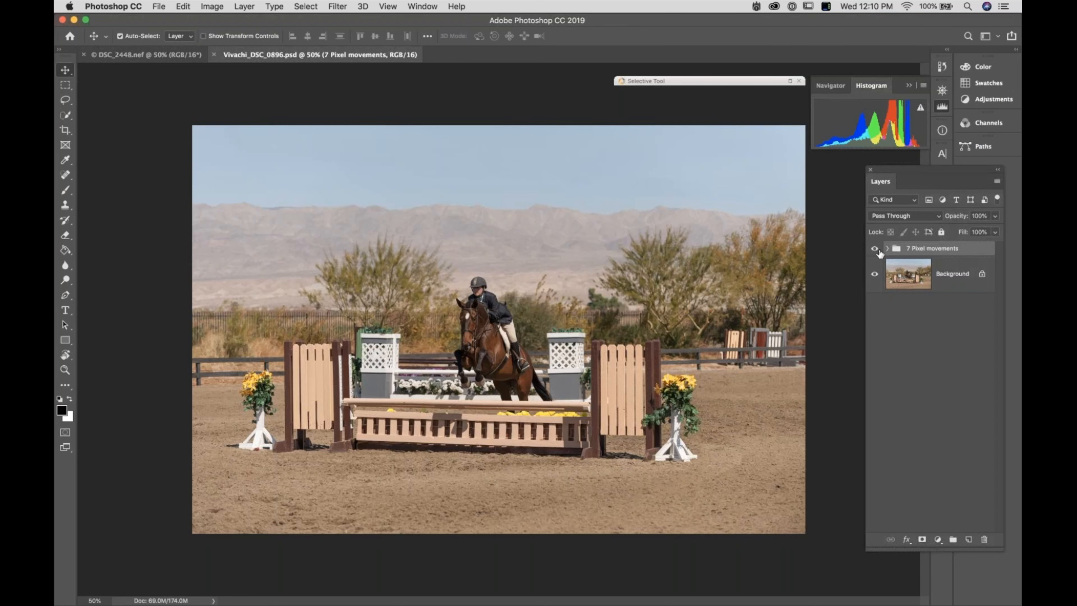
# - Examine the horse jump in the photo at 66.7% zoom and expand the 7 Pixel movements layer group
pyautogui.press('super')
pyautogui.press('super+equal')
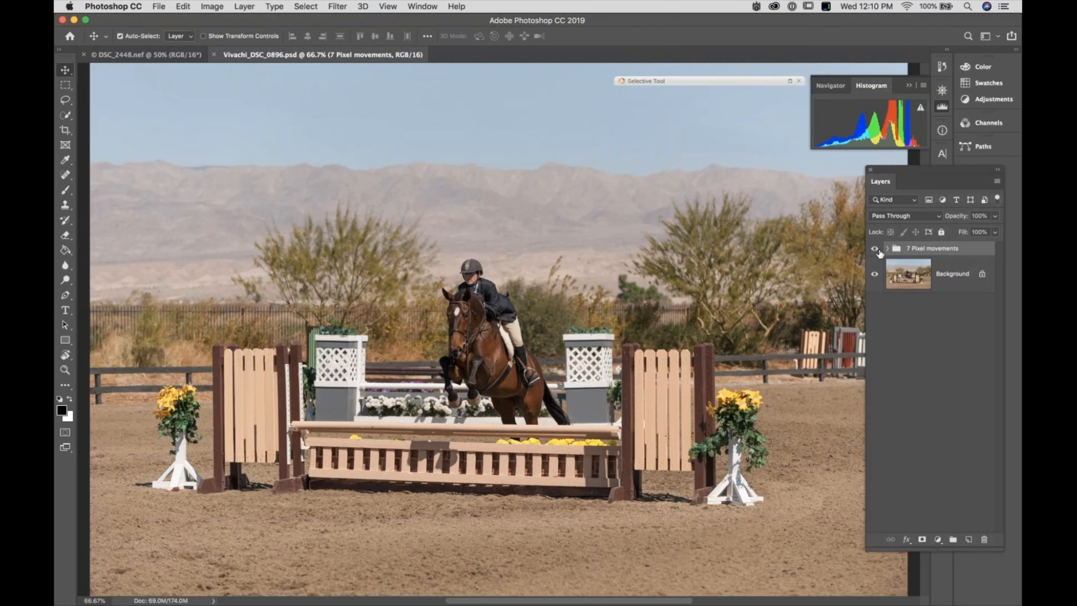
pyautogui.moveTo(496, 434); pyautogui.dragTo(562, 340)
pyautogui.moveTo(568, 333); pyautogui.dragTo(526, 373)
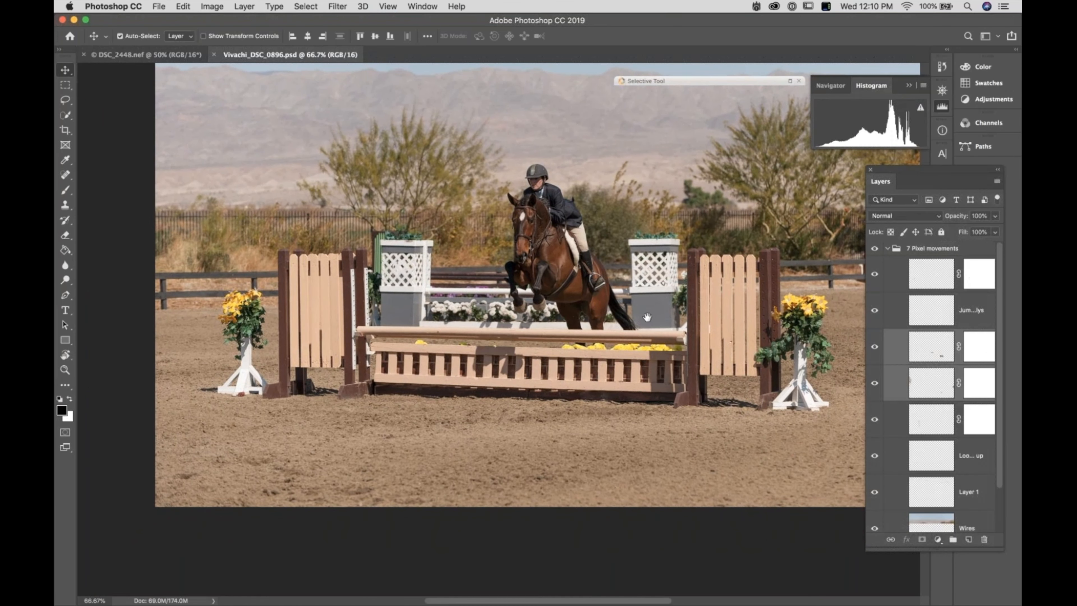
# - Collapse the 7 Pixel movements group and compare the whole photo with the group hidden and shown
pyautogui.moveTo(623, 351); pyautogui.dragTo(572, 402)
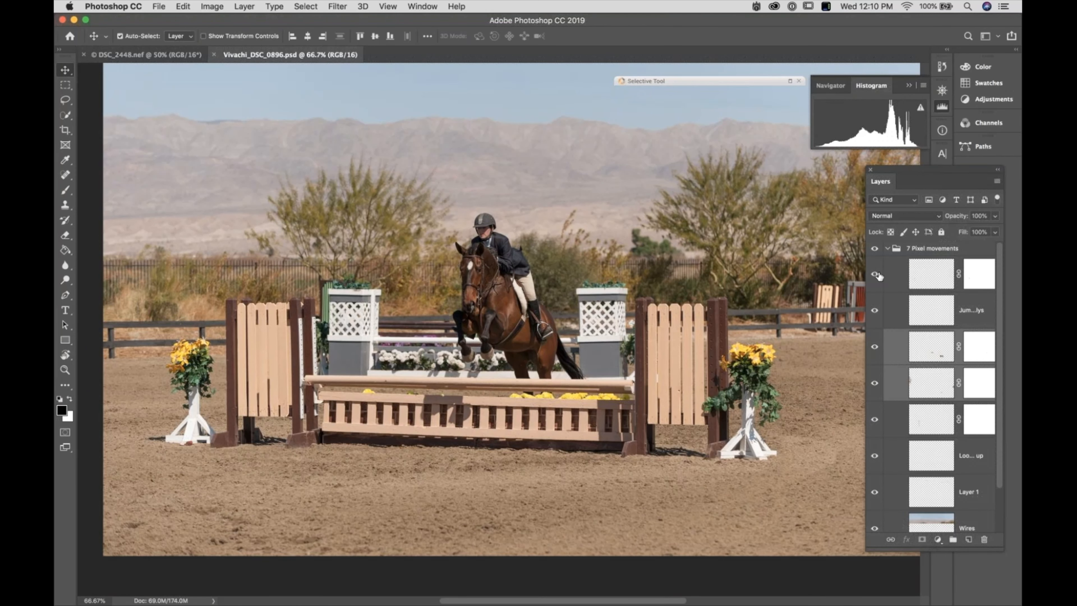
pyautogui.click(886, 248)
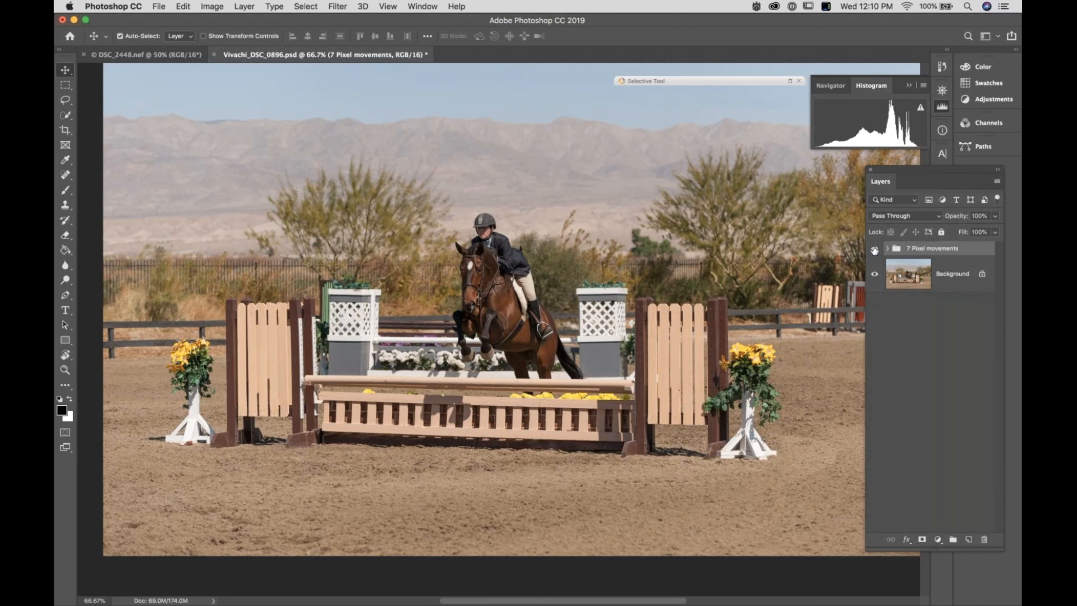
pyautogui.press('super+minus')
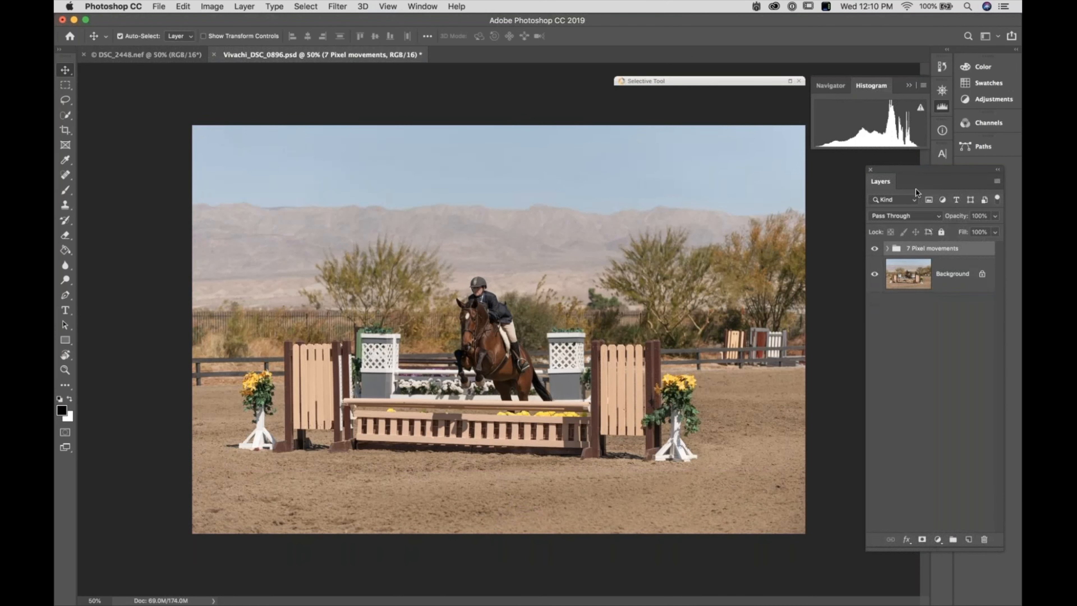
pyautogui.click(873, 249)
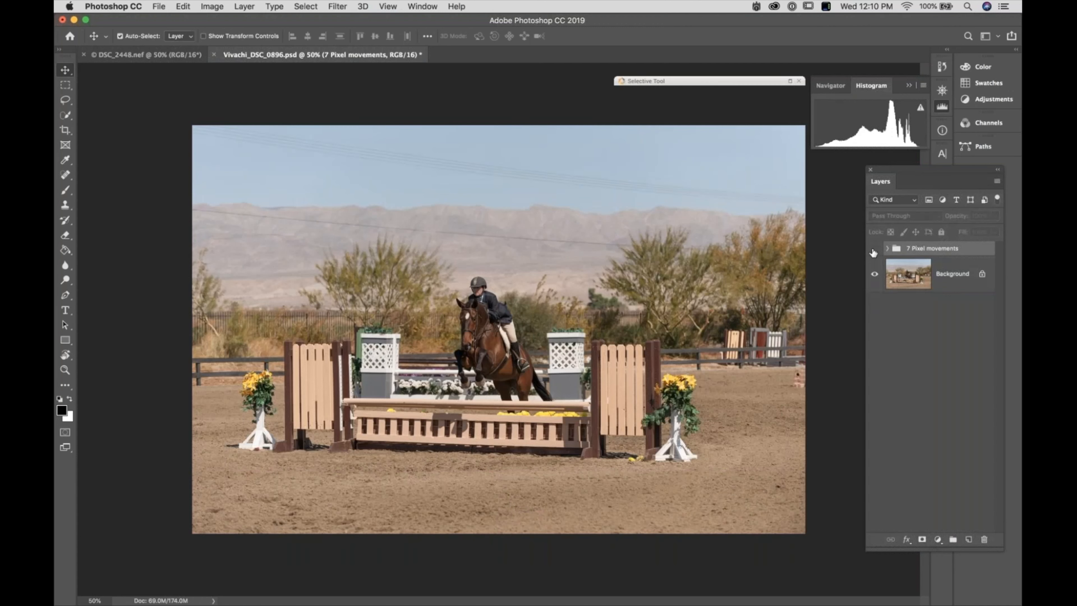
pyautogui.click(873, 251)
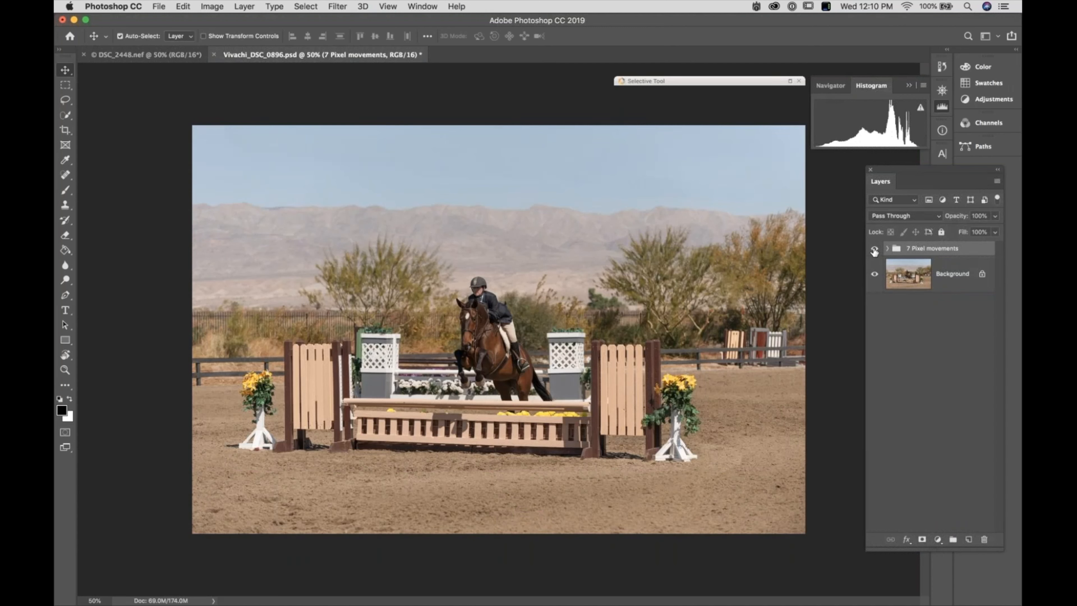
pyautogui.click(873, 250)
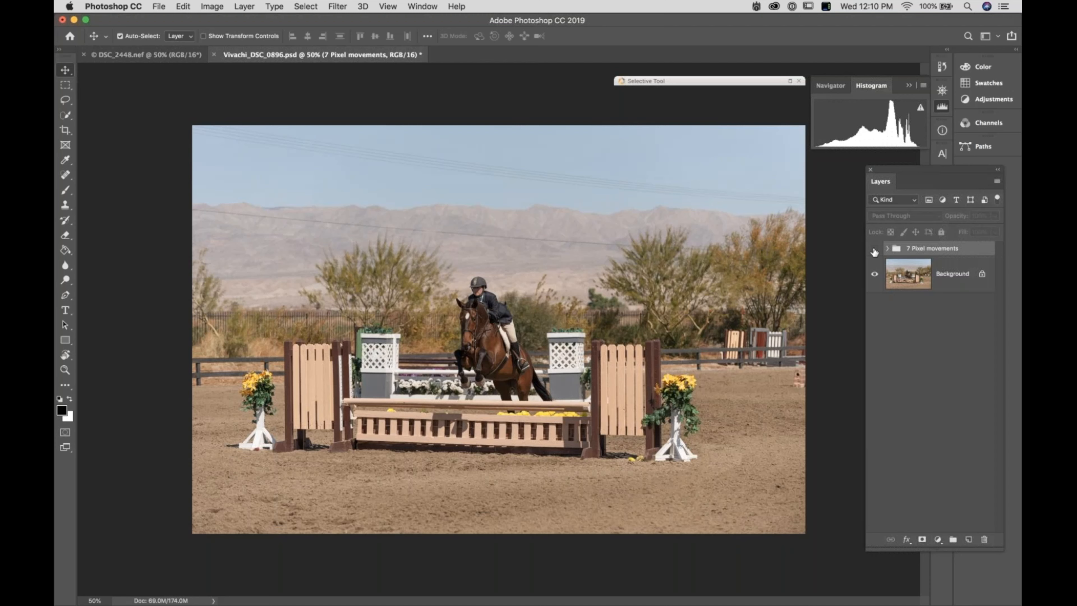
pyautogui.click(874, 251)
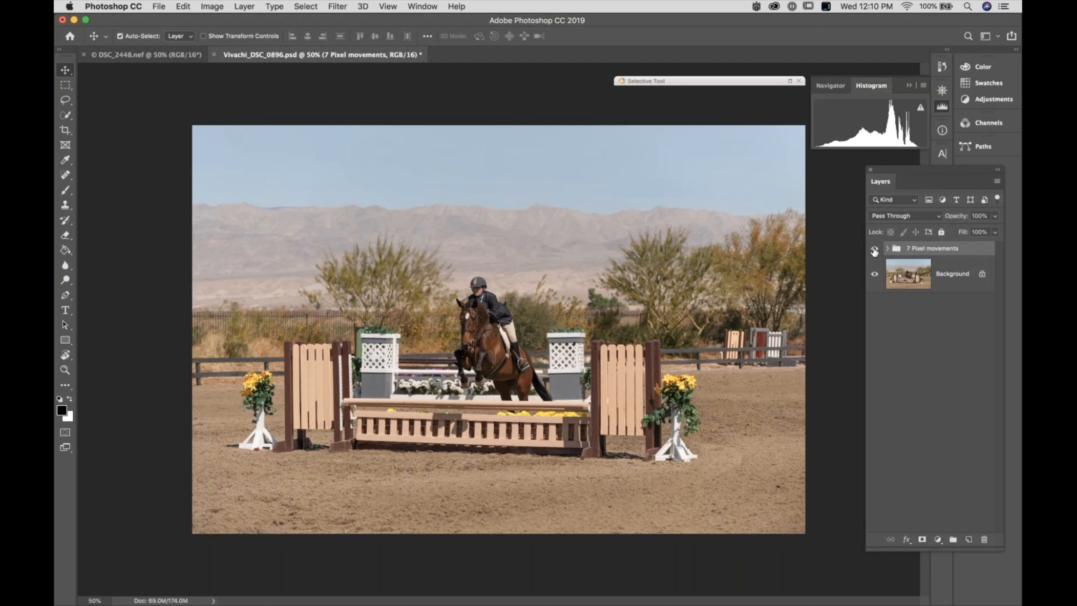
pyautogui.click(874, 251)
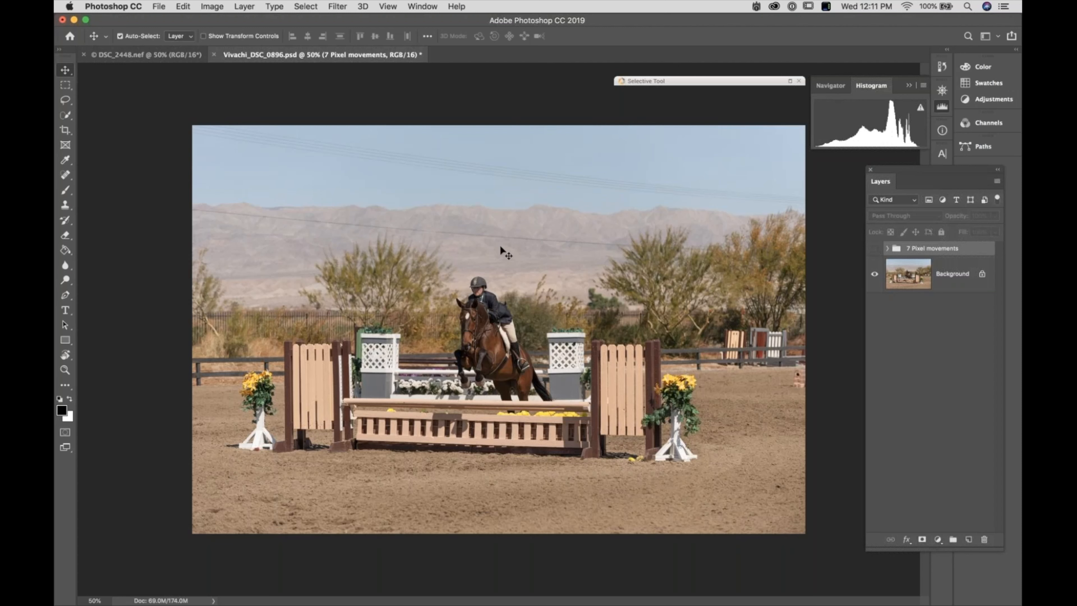
pyautogui.click(875, 249)
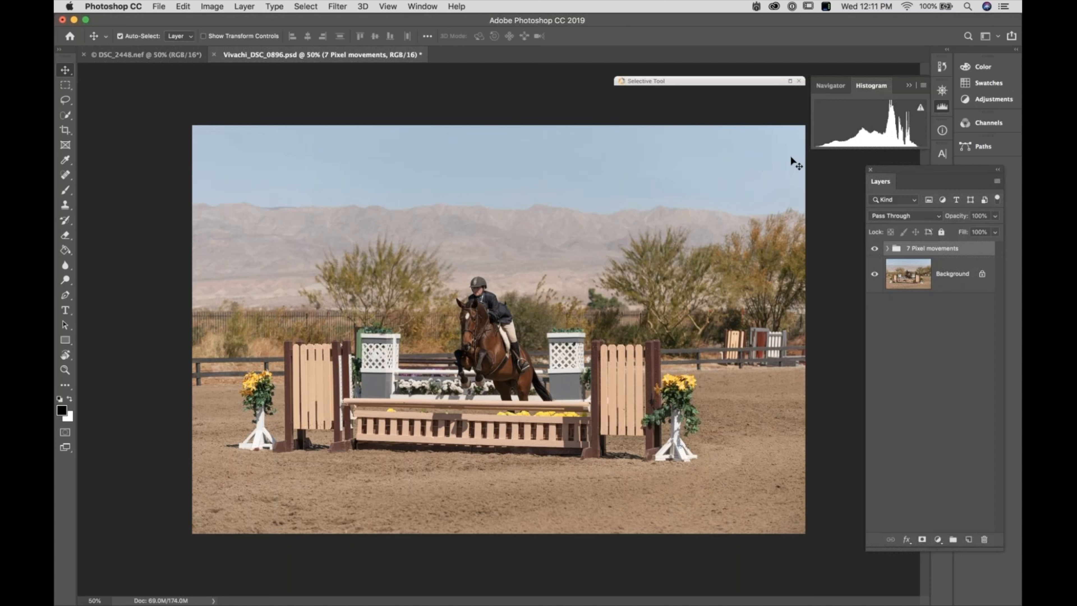
# - Launch Color Efex Pro 4 on the horse-jumping photo and switch the loupe preview to the histogram
pyautogui.click(790, 82)
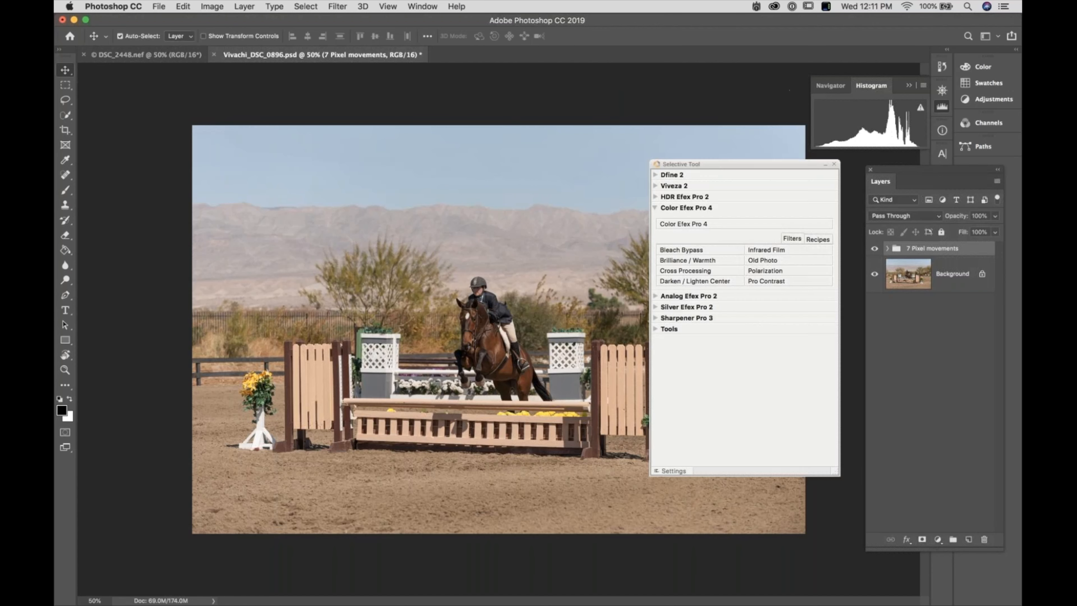
pyautogui.click(709, 224)
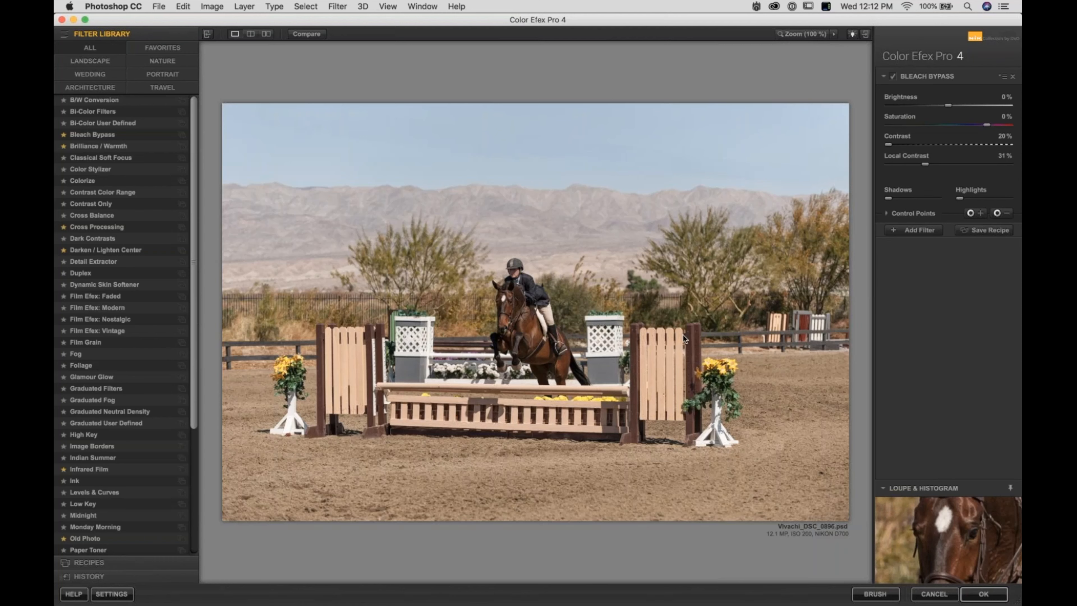
pyautogui.moveTo(942, 505)
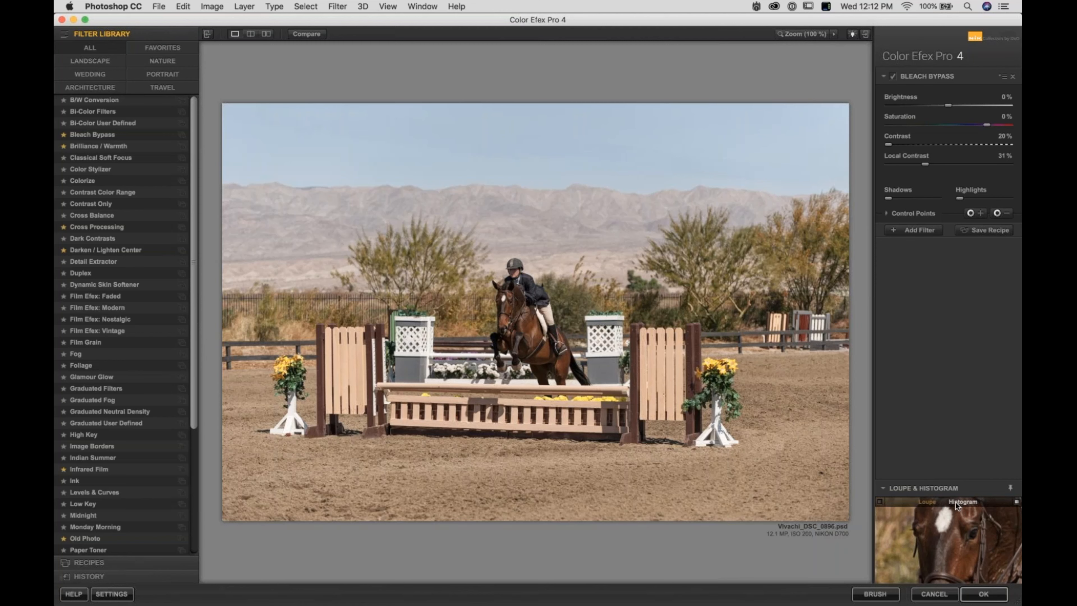
pyautogui.click(958, 502)
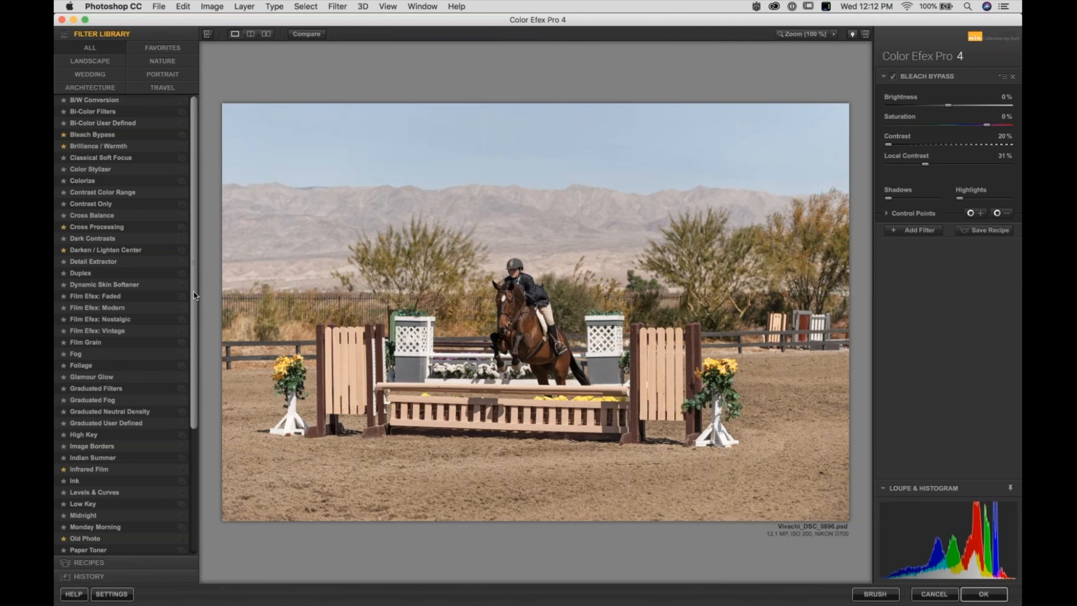
# - Choose the Pro Contrast filter and raise Correct Contrast to 100%, leaving Correct Color Cast at 0%
pyautogui.scroll(-5, 191, 306)
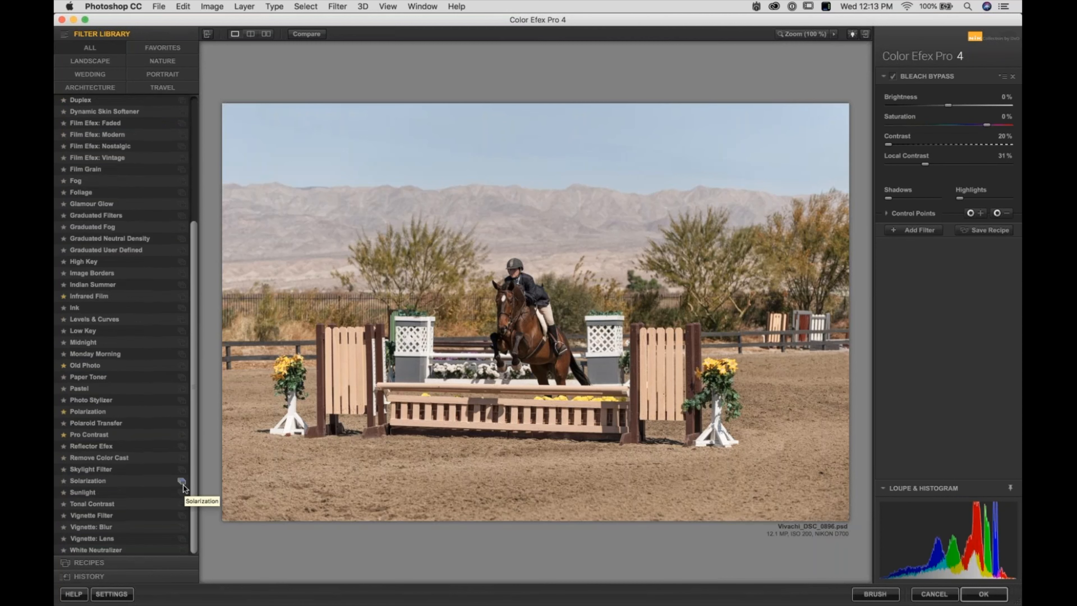
pyautogui.click(82, 434)
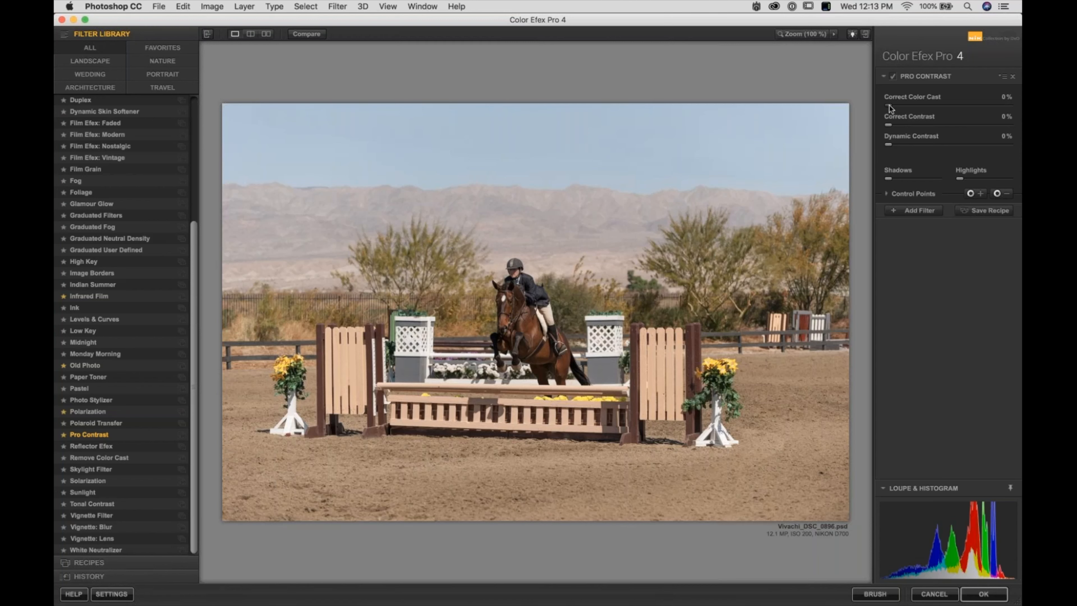
pyautogui.moveTo(889, 103)
pyautogui.mouseDown()
pyautogui.moveTo(927, 105)
pyautogui.moveTo(900, 102)
pyautogui.mouseUp()
pyautogui.moveTo(937, 132); pyautogui.dragTo(955, 128)
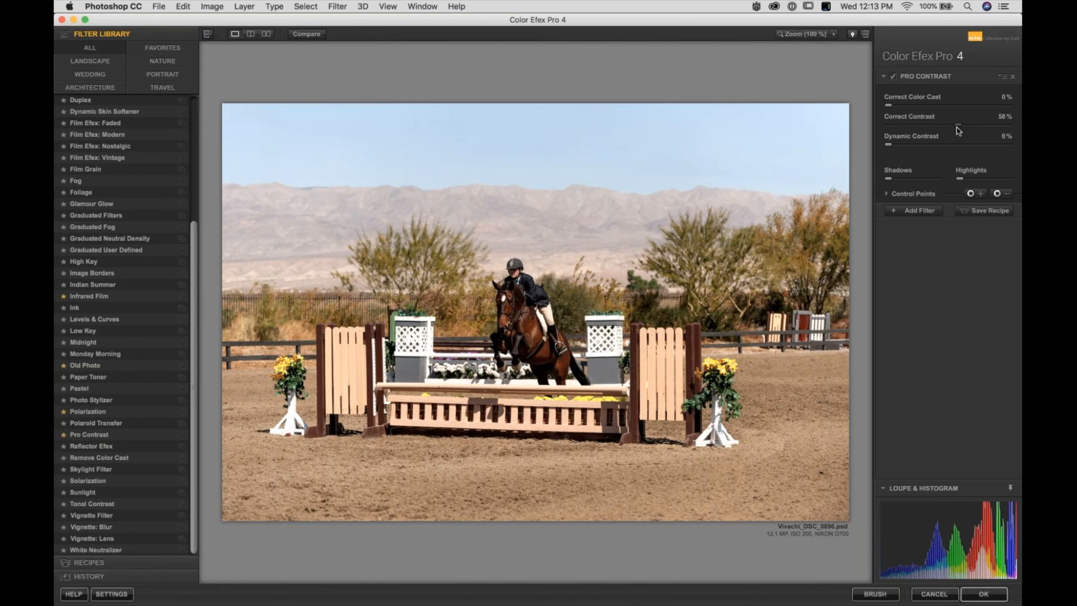
pyautogui.moveTo(956, 128); pyautogui.dragTo(1016, 123)
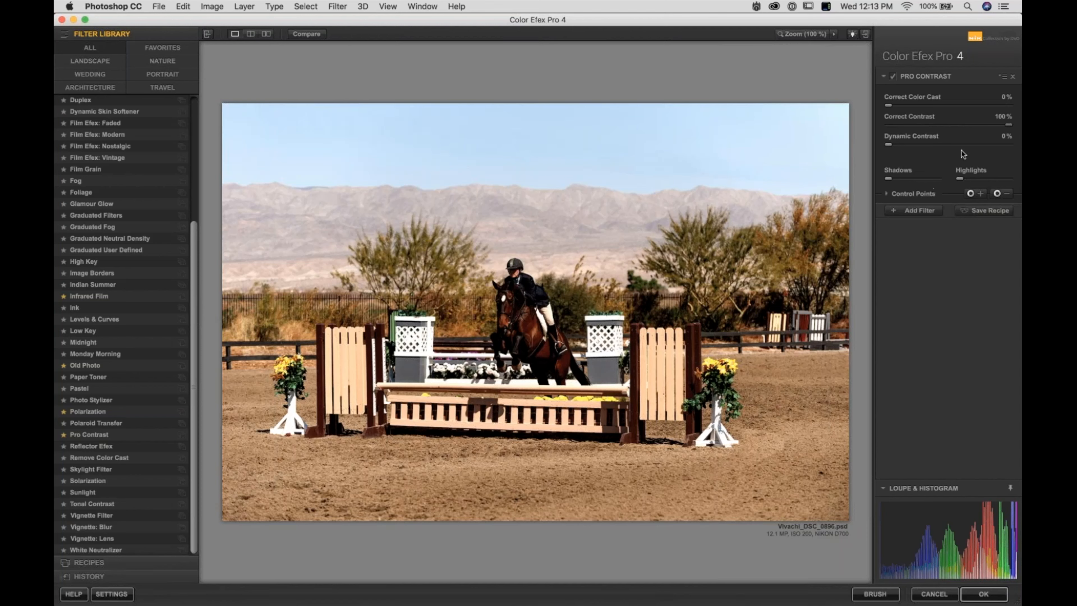
# - Try Pro Contrast's Highlights protection at up to 100% and Shadows protection at 73%, and reset both
pyautogui.moveTo(959, 180)
pyautogui.moveTo(991, 186); pyautogui.dragTo(1006, 188)
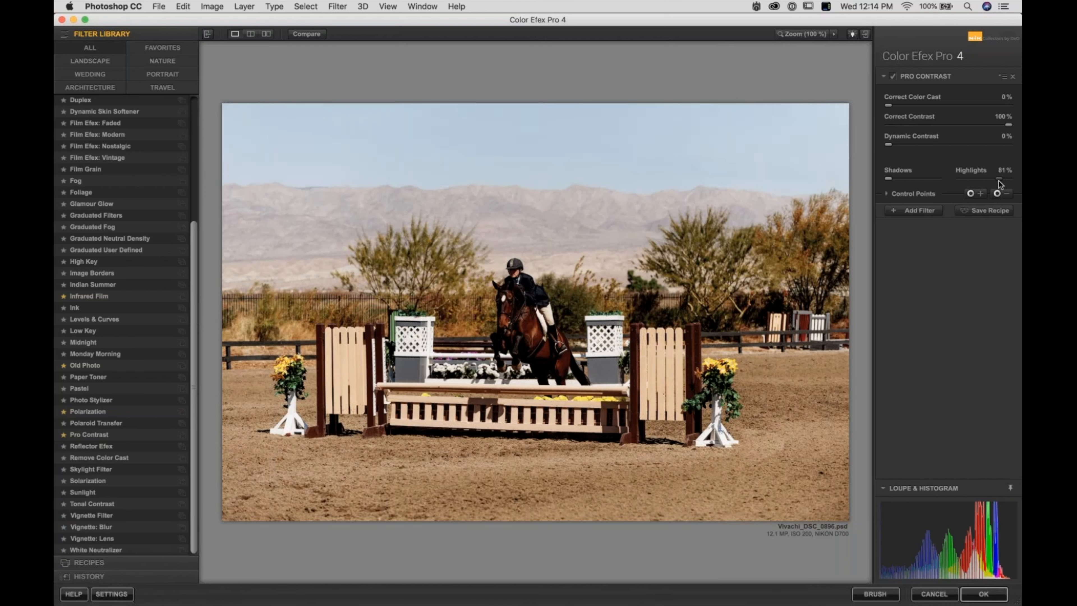
pyautogui.moveTo(998, 181); pyautogui.dragTo(1013, 182)
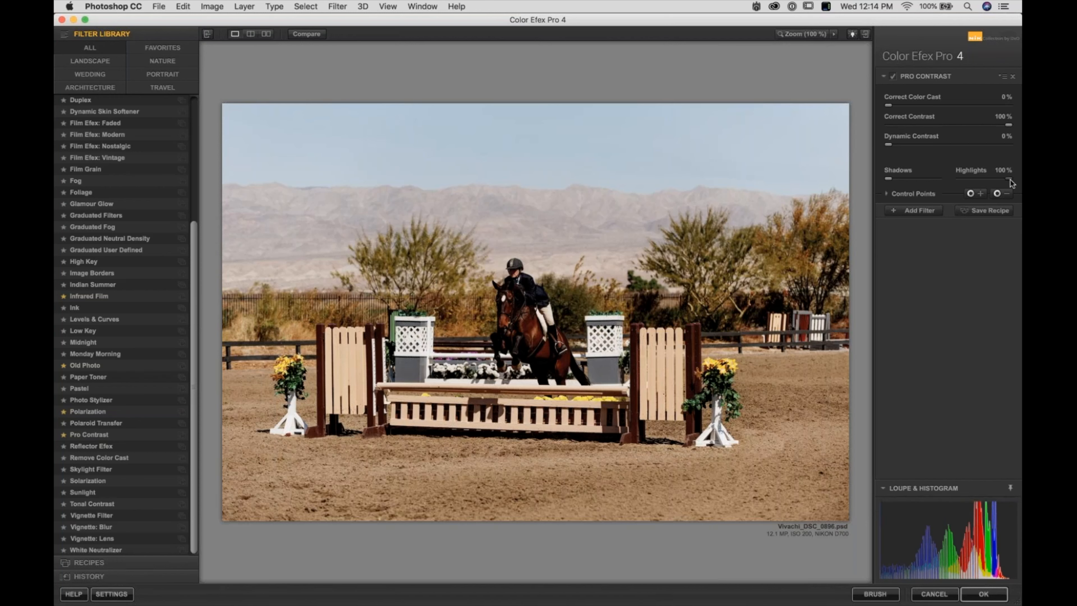
pyautogui.moveTo(960, 179); pyautogui.dragTo(976, 181)
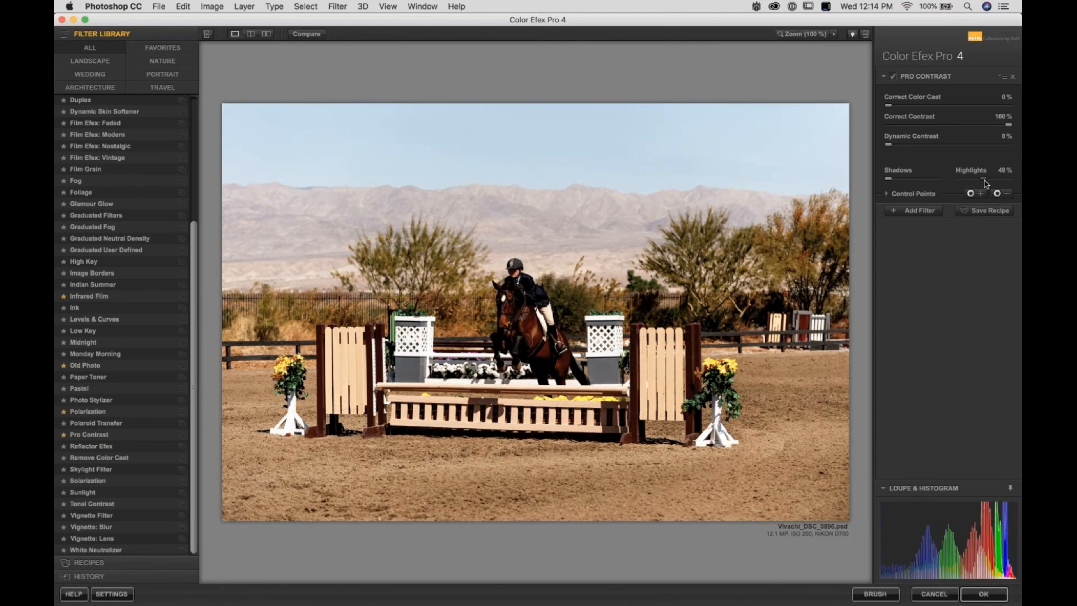
pyautogui.moveTo(984, 181); pyautogui.dragTo(981, 180)
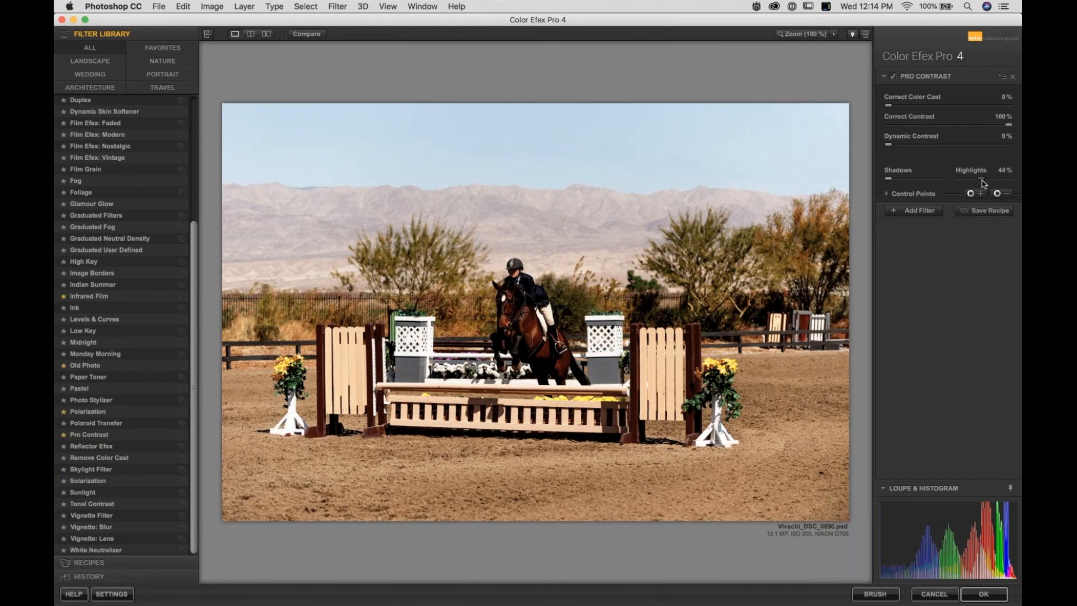
pyautogui.moveTo(889, 179); pyautogui.dragTo(925, 183)
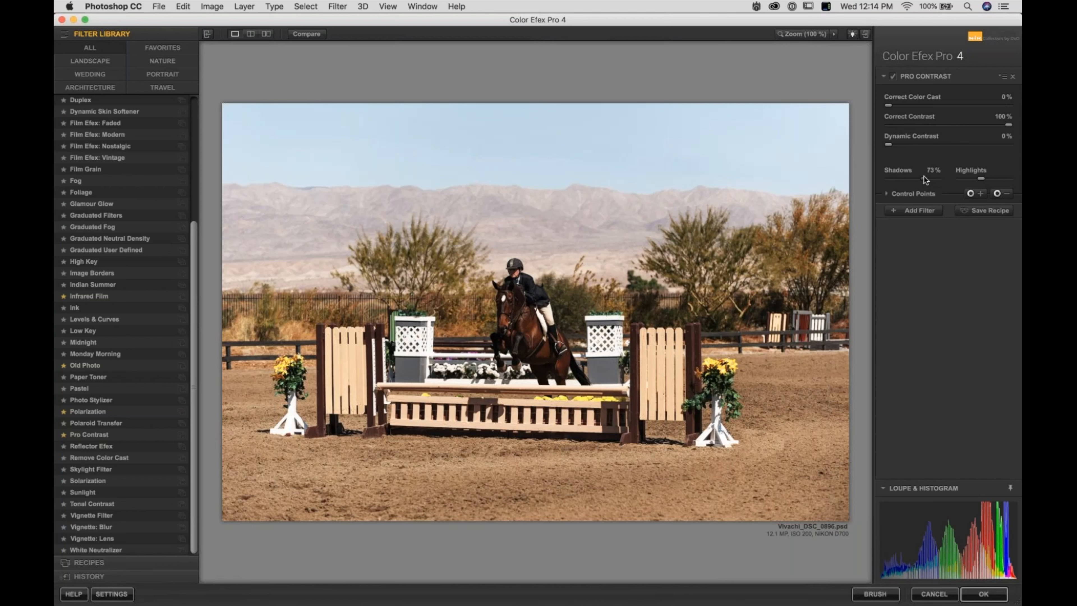
pyautogui.doubleClick(924, 178)
pyautogui.doubleClick(981, 178)
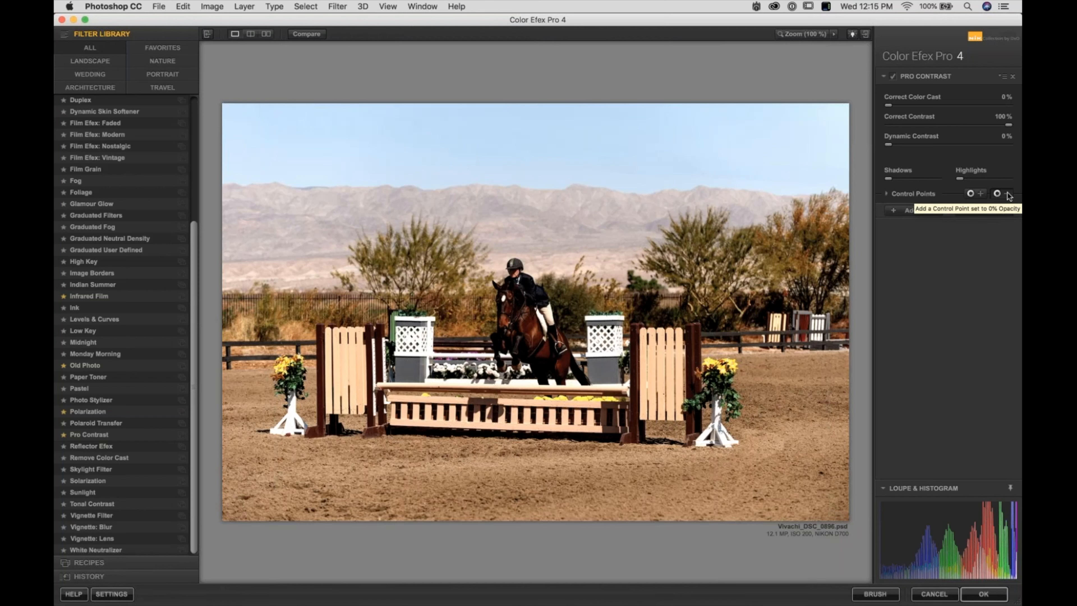
# - Exclude the horse from Pro Contrast with a small 0% opacity control point, placed on its lower chest at 200% zoom
pyautogui.click(1008, 194)
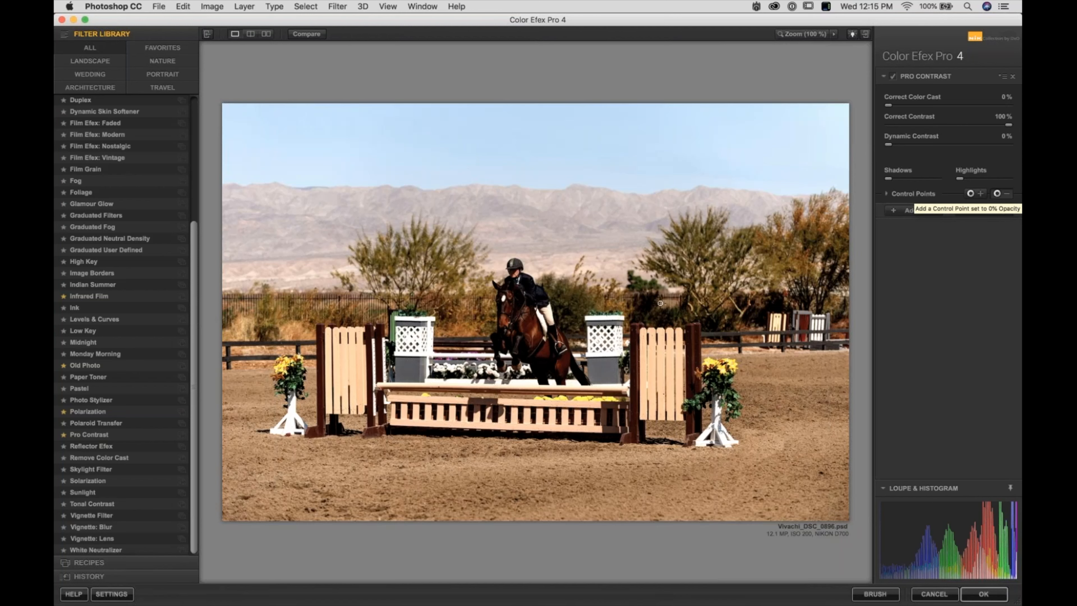
pyautogui.click(522, 346)
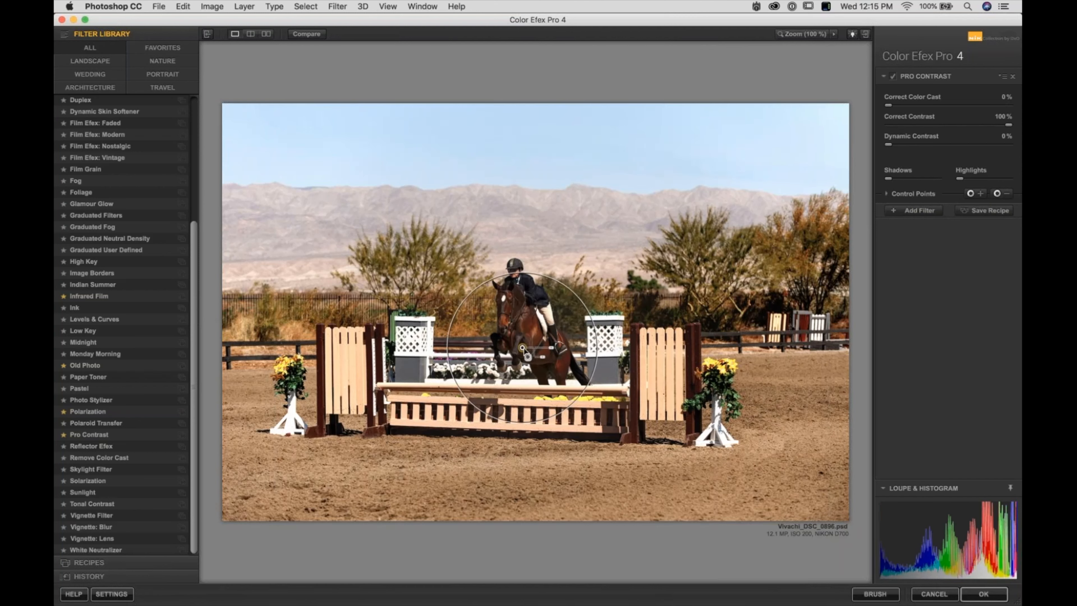
pyautogui.moveTo(523, 349); pyautogui.dragTo(524, 347)
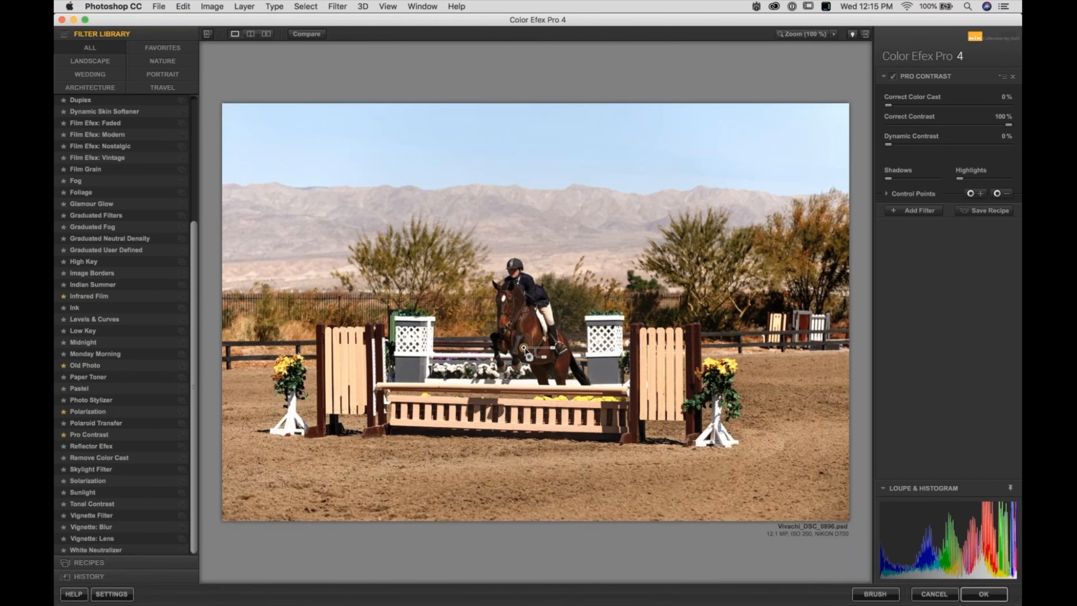
pyautogui.press('space')
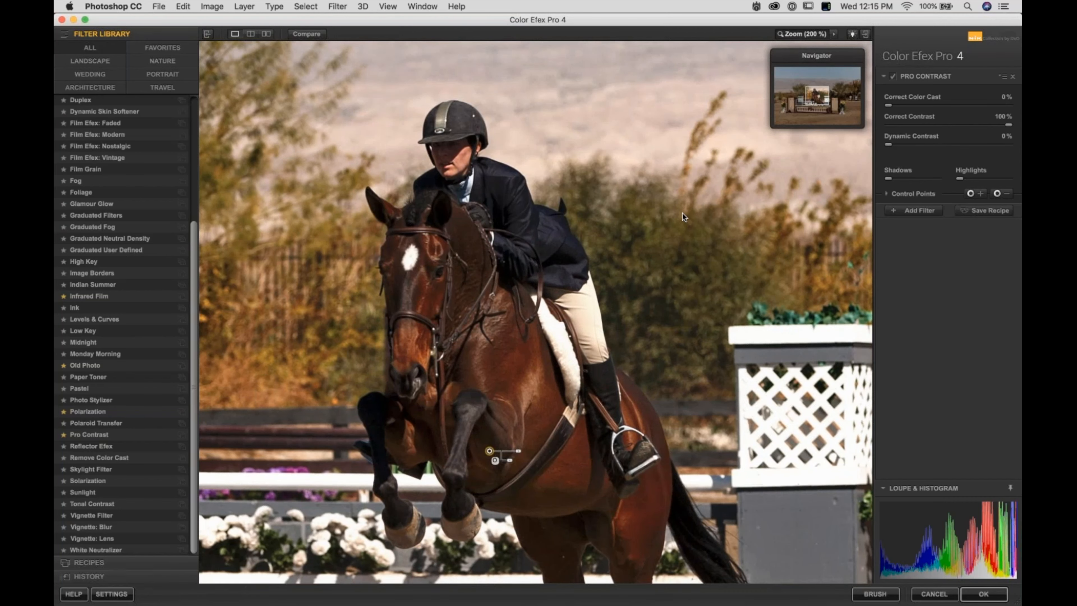
pyautogui.moveTo(489, 451); pyautogui.dragTo(481, 480)
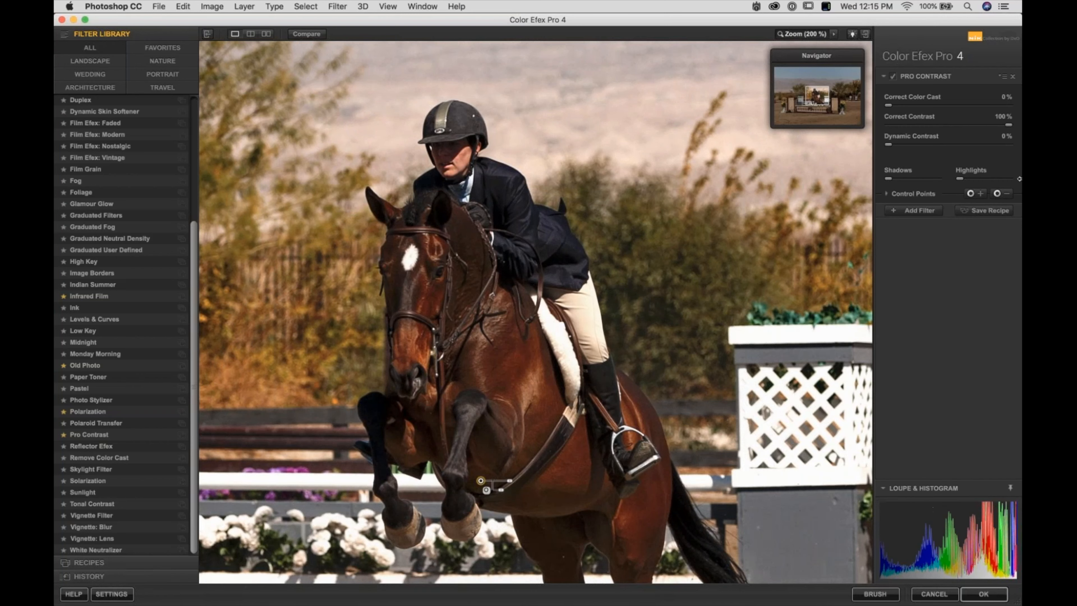
# - Place another 0% opacity control point on the rider's face and adjust its area of effect
pyautogui.click(1003, 197)
pyautogui.click(450, 146)
pyautogui.moveTo(481, 148); pyautogui.dragTo(493, 169)
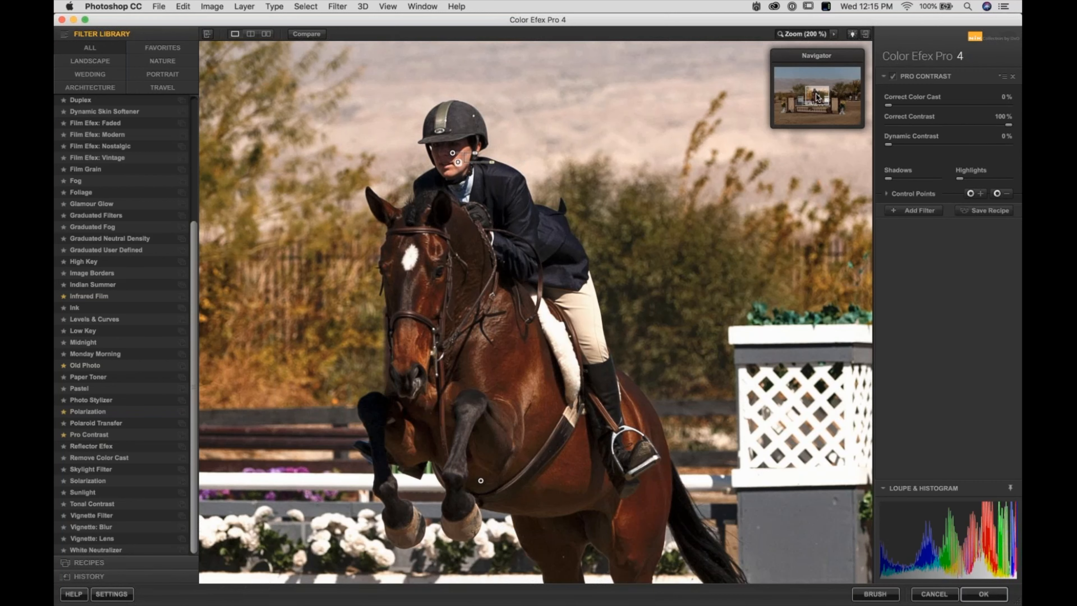
# - Protect the white base of the flower stand beside the jump with a 0% opacity control point and adjust its radius
pyautogui.moveTo(816, 97); pyautogui.dragTo(818, 100)
pyautogui.moveTo(817, 107); pyautogui.dragTo(840, 107)
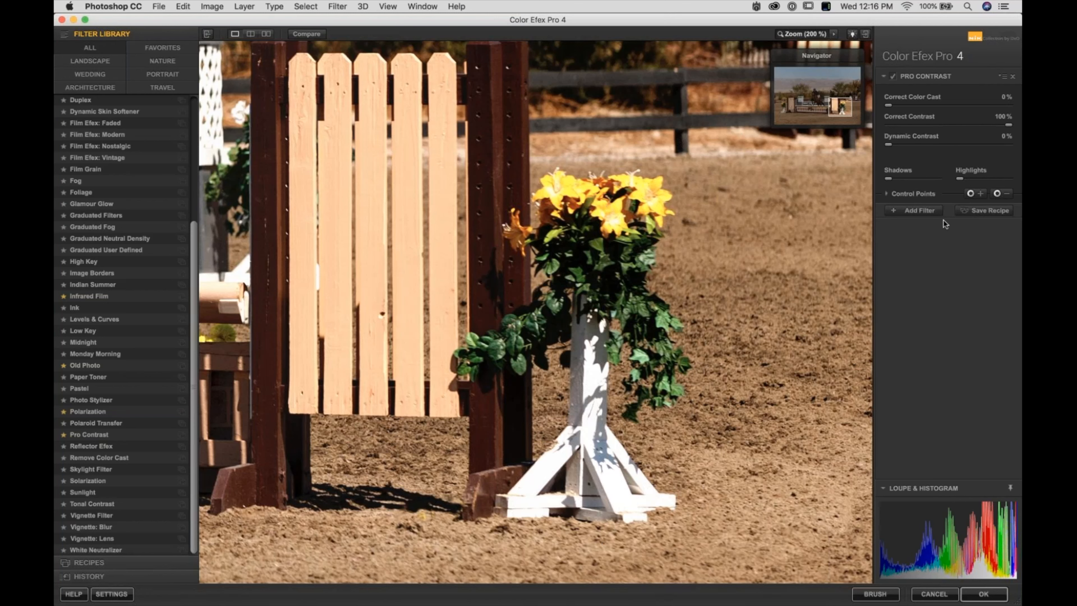
pyautogui.click(1003, 196)
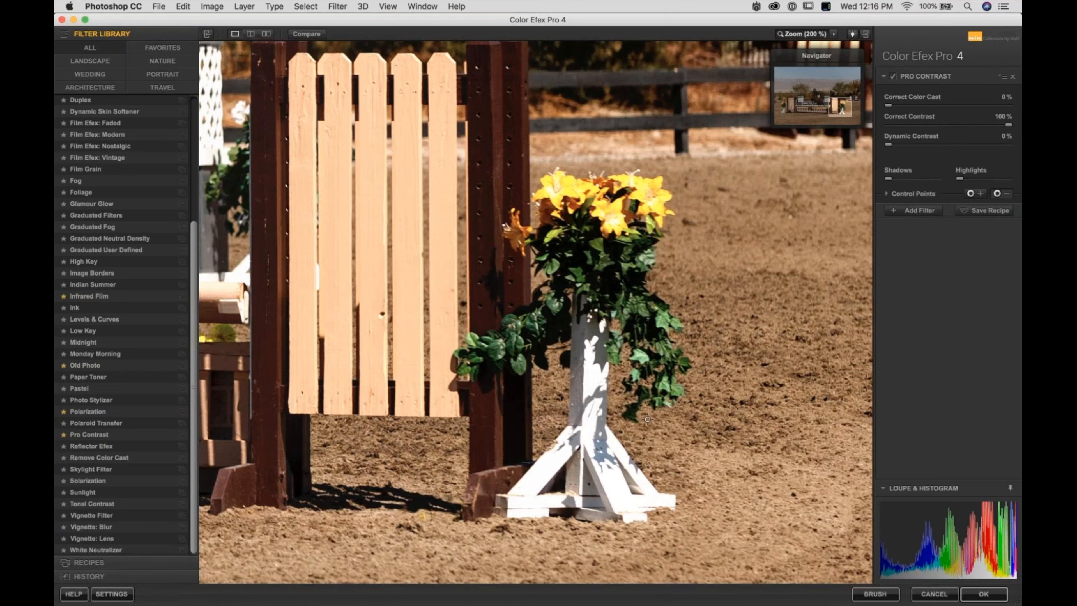
pyautogui.click(607, 477)
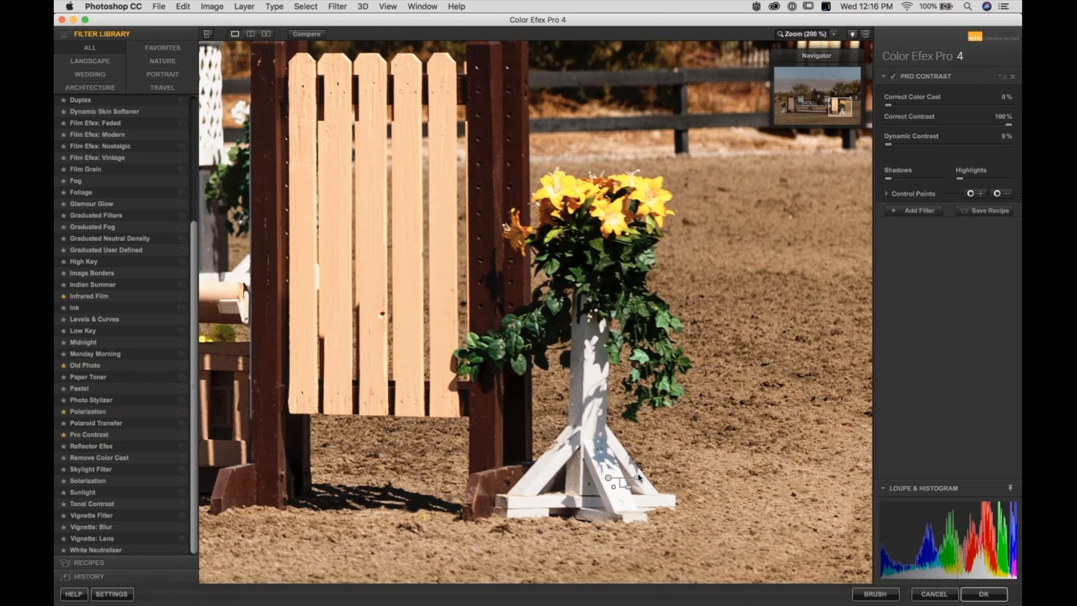
pyautogui.moveTo(637, 477); pyautogui.dragTo(591, 490)
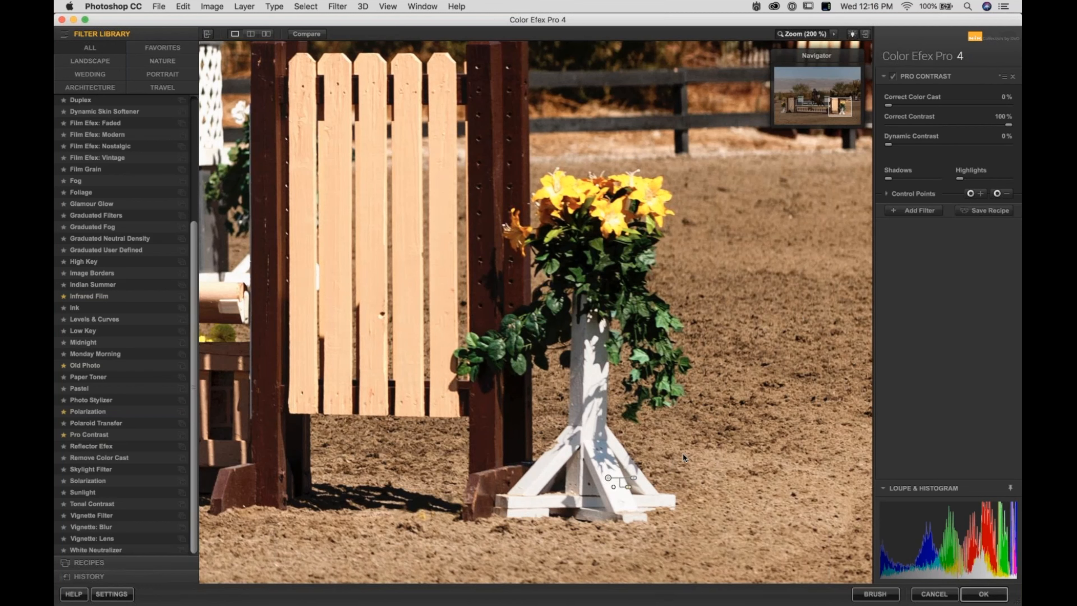
# - Add a 0% opacity control point on the yellow flowers and shrink its radius to the blooms
pyautogui.click(998, 193)
pyautogui.click(588, 186)
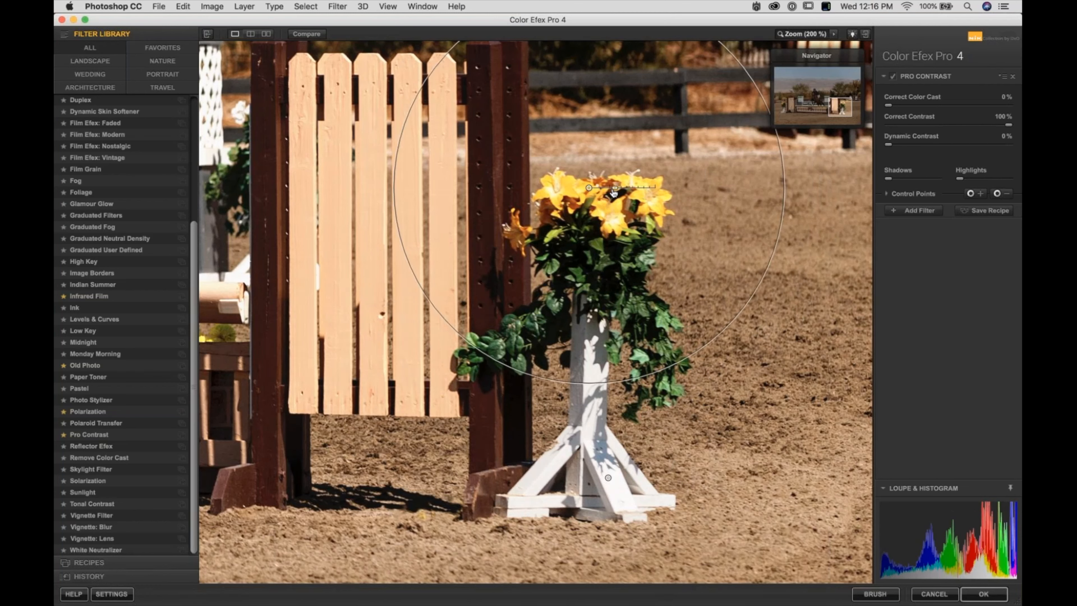
pyautogui.moveTo(614, 193); pyautogui.dragTo(614, 199)
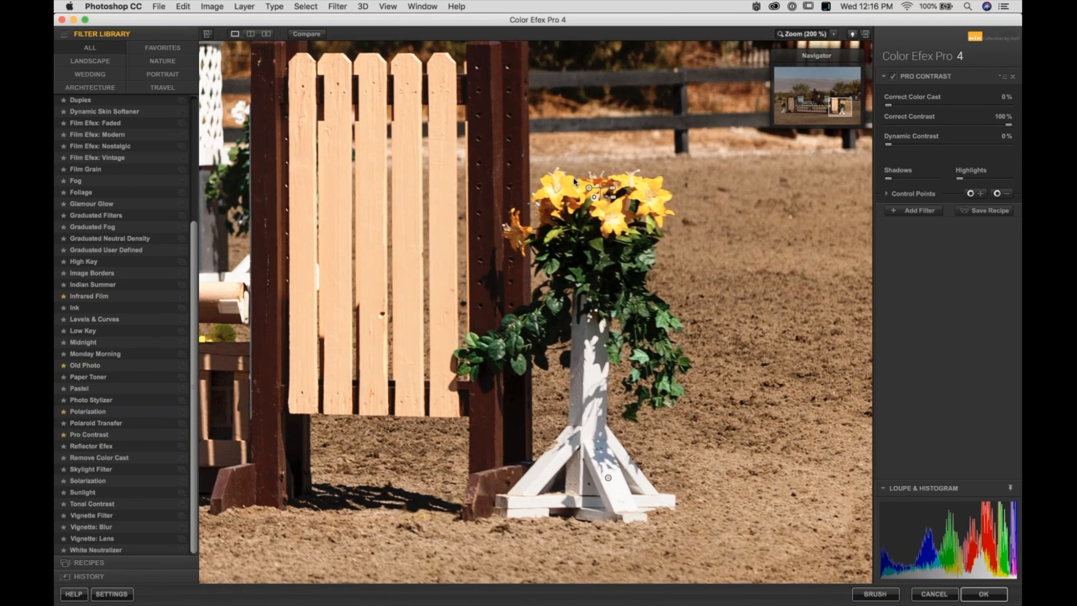
# - Protect the white base of the flower stand on the jump's left side with a 0% opacity control point and shrink its radius
pyautogui.moveTo(833, 108); pyautogui.dragTo(784, 107)
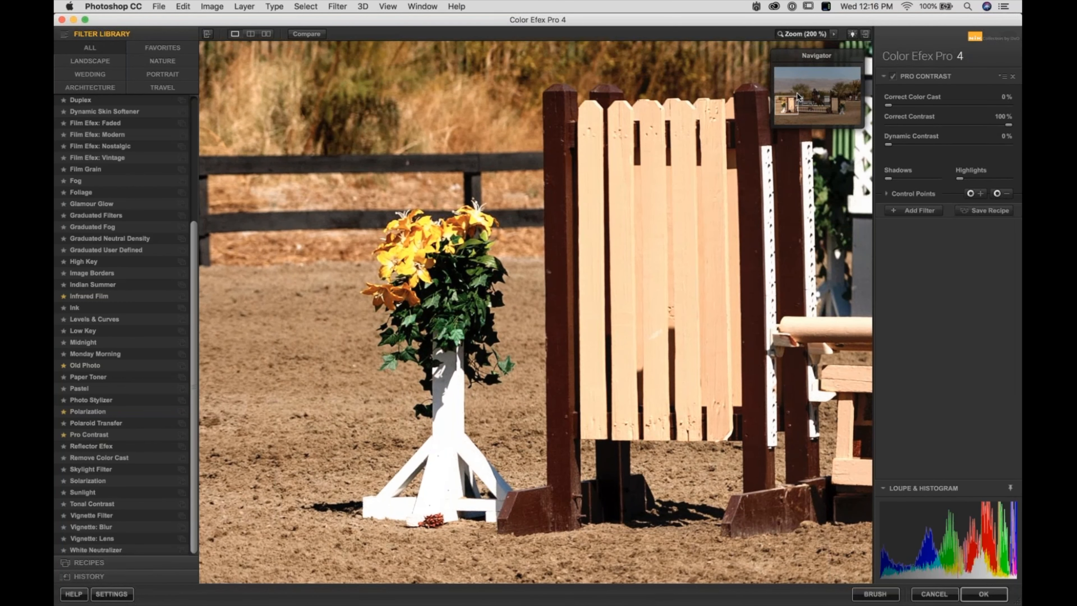
pyautogui.click(1001, 193)
pyautogui.click(444, 423)
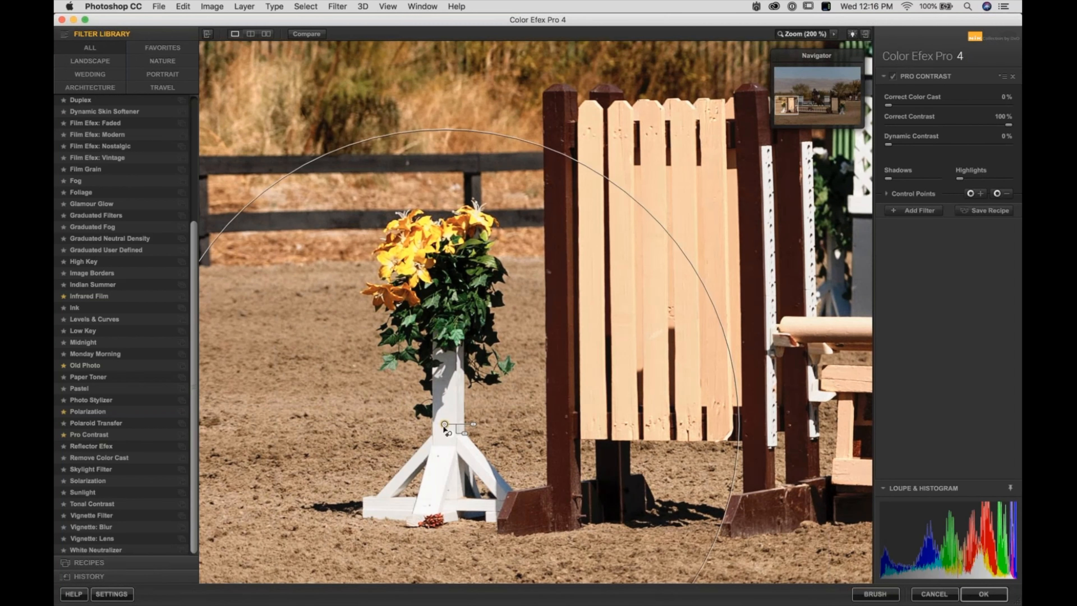
pyautogui.moveTo(475, 428)
pyautogui.mouseDown()
pyautogui.moveTo(459, 430)
pyautogui.moveTo(471, 430)
pyautogui.mouseUp()
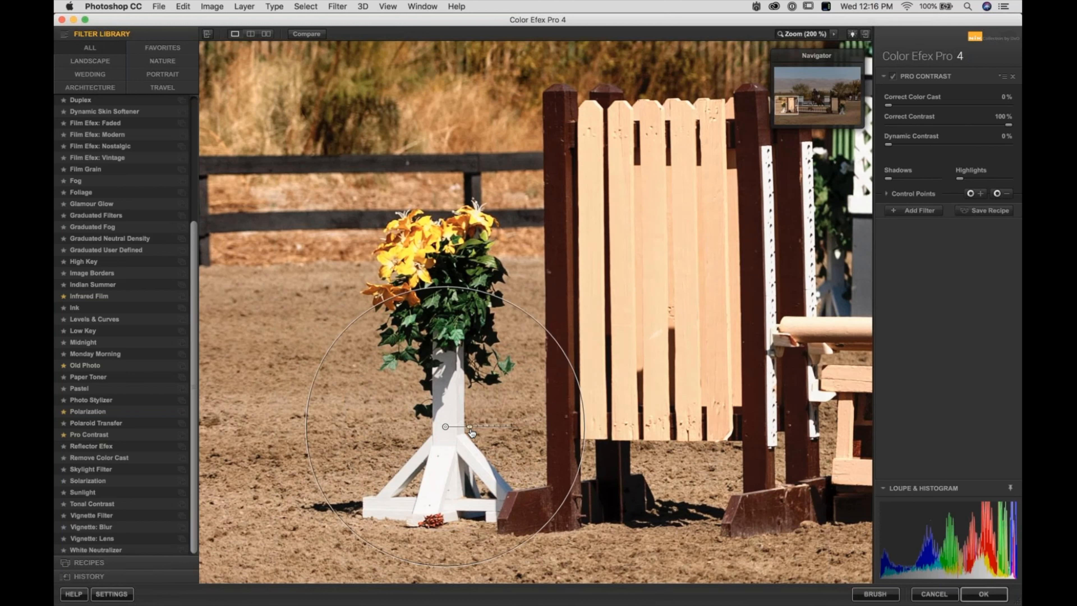
# - Add a 0% opacity control point on the left stand's yellow flowers and adjust its radius to the blooms
pyautogui.click(997, 193)
pyautogui.click(419, 238)
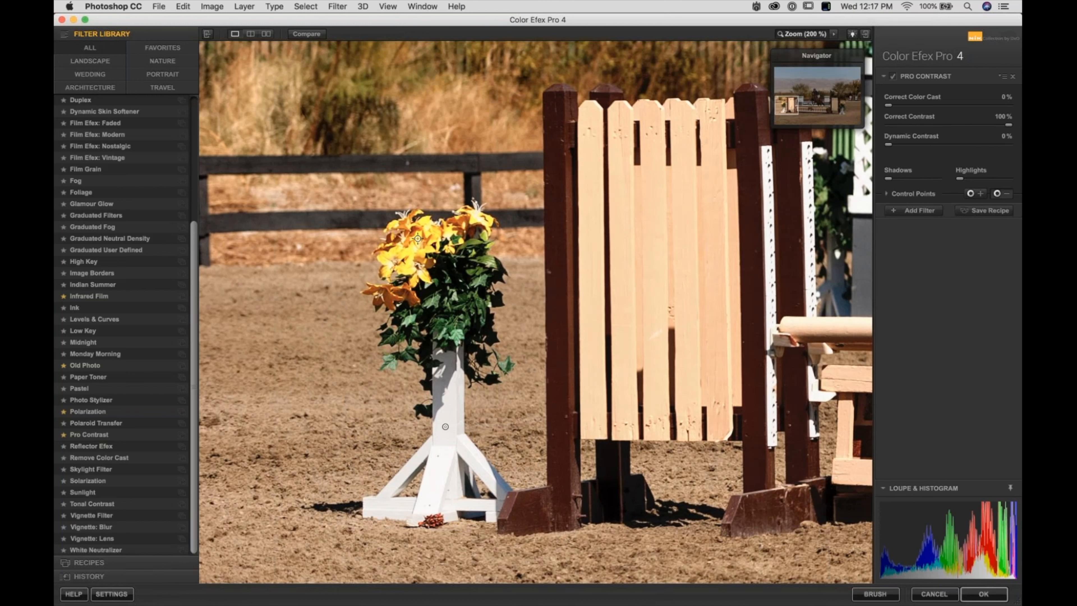
pyautogui.moveTo(441, 242); pyautogui.dragTo(439, 242)
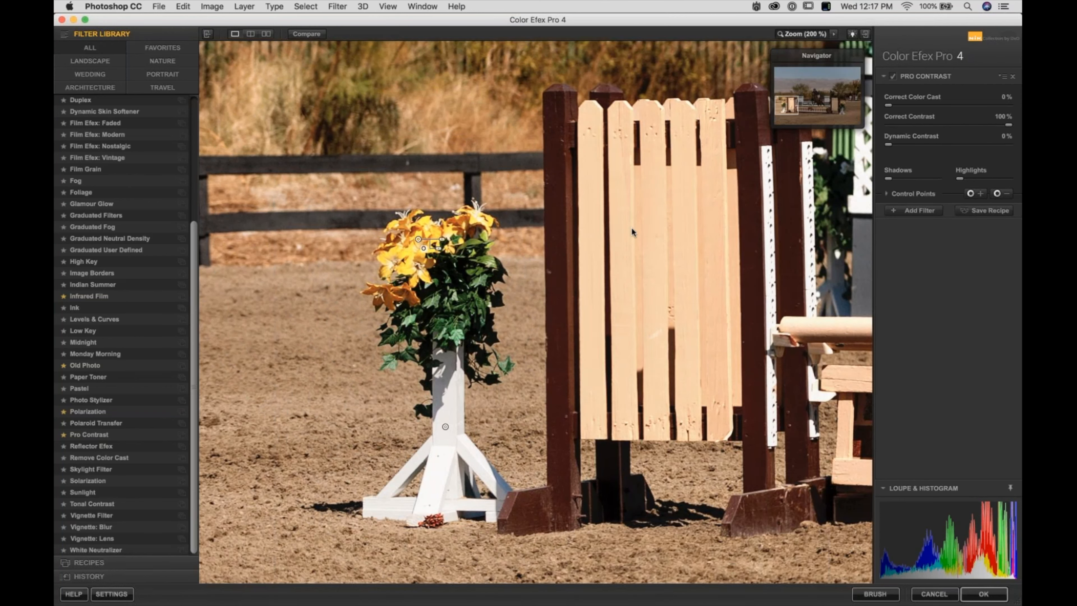
# - View the whole photo and compare it with Pro Contrast switched off and on
pyautogui.press('space')
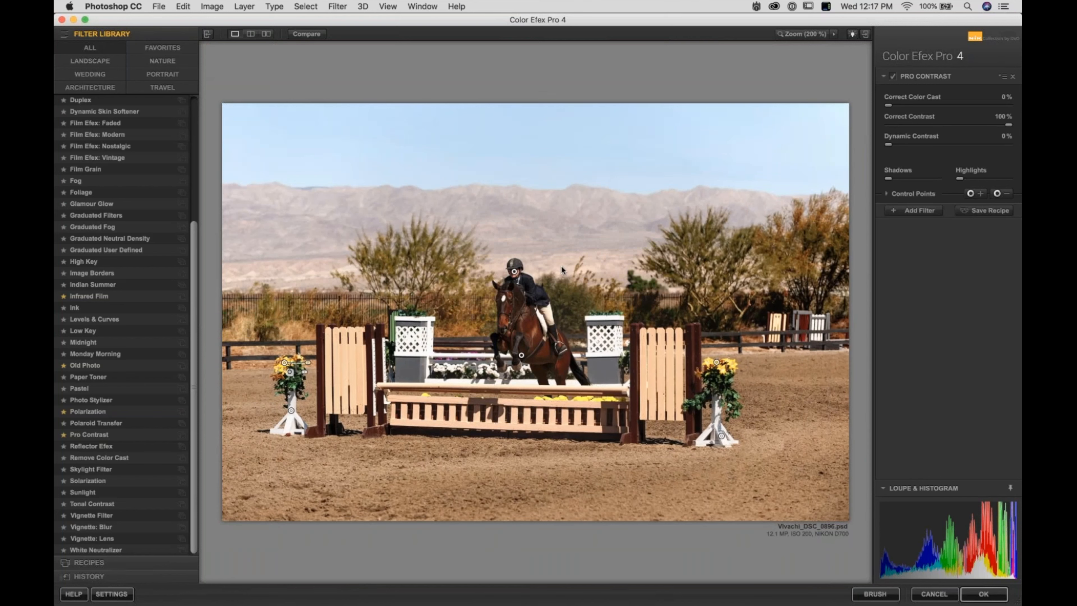
pyautogui.click(895, 76)
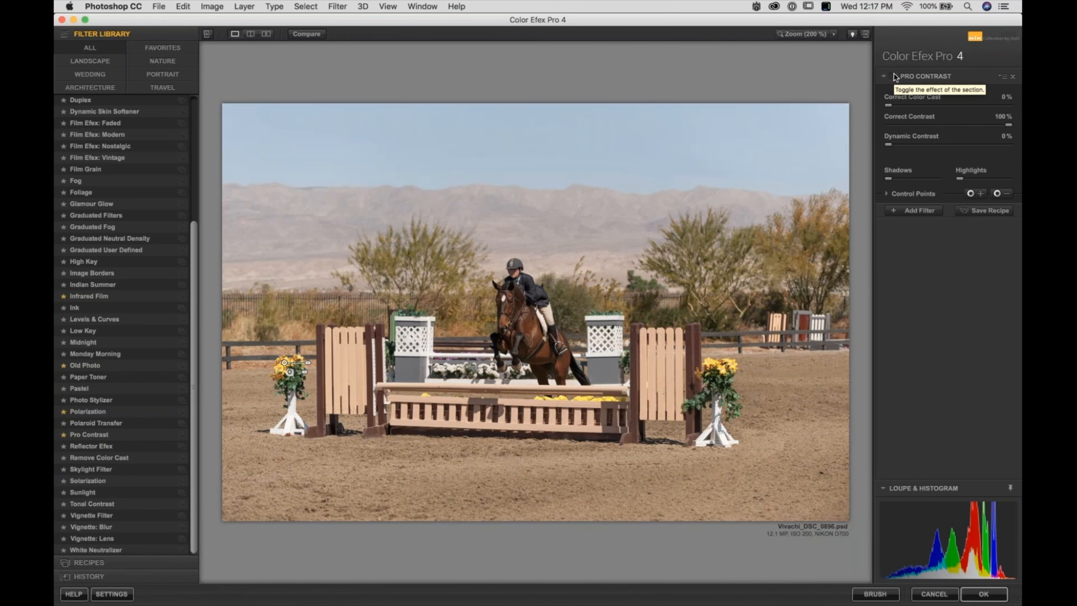
pyautogui.click(895, 77)
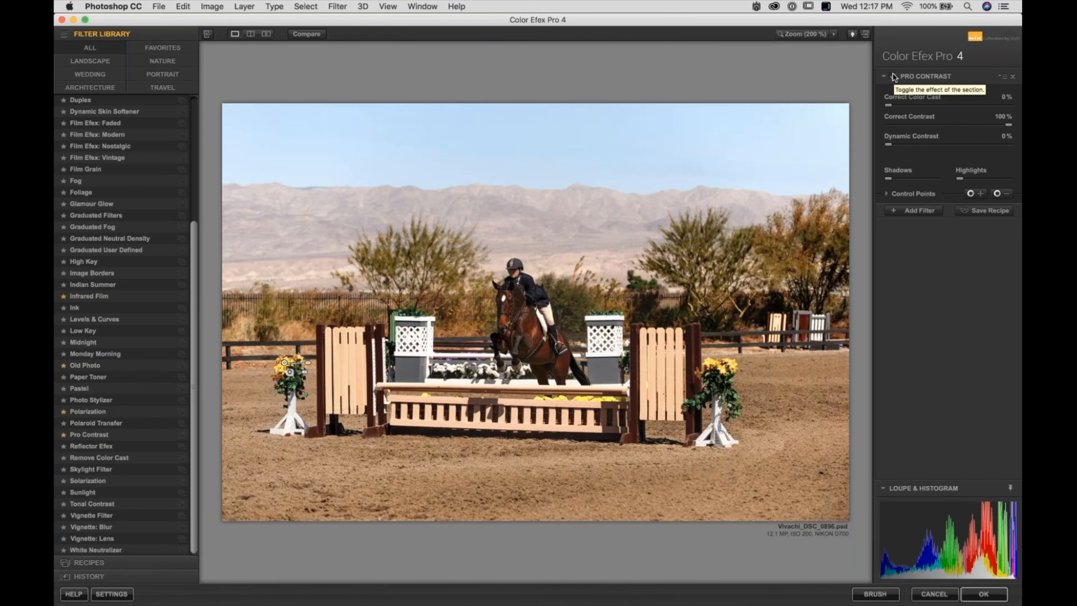
pyautogui.click(895, 76)
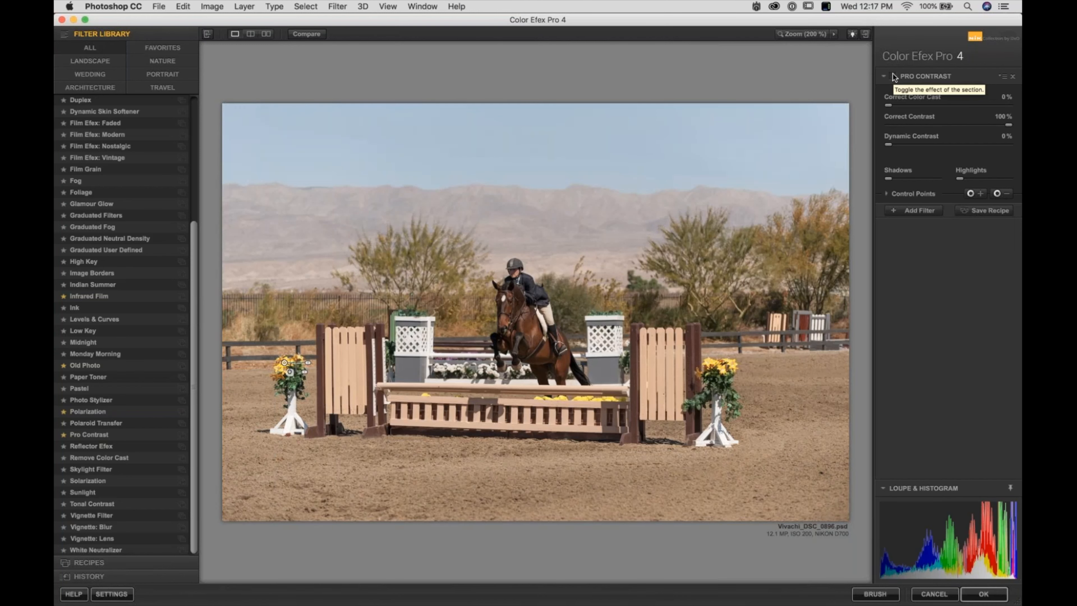
pyautogui.click(895, 76)
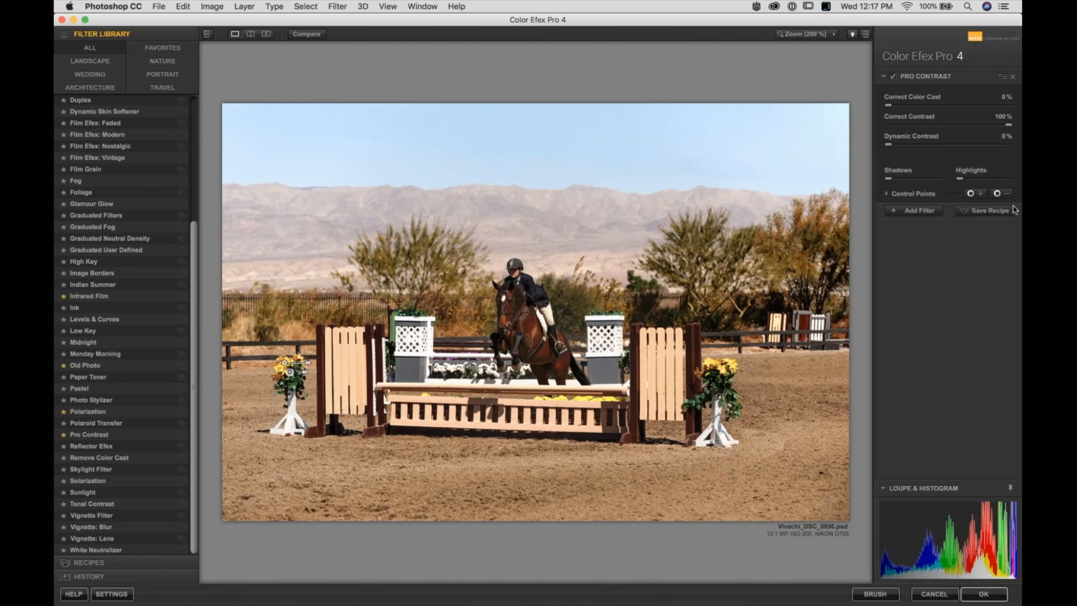
# - Protect the white lattice boxes behind the jump with 0% opacity control points and reduce Correct Contrast to 58%
pyautogui.click(1003, 194)
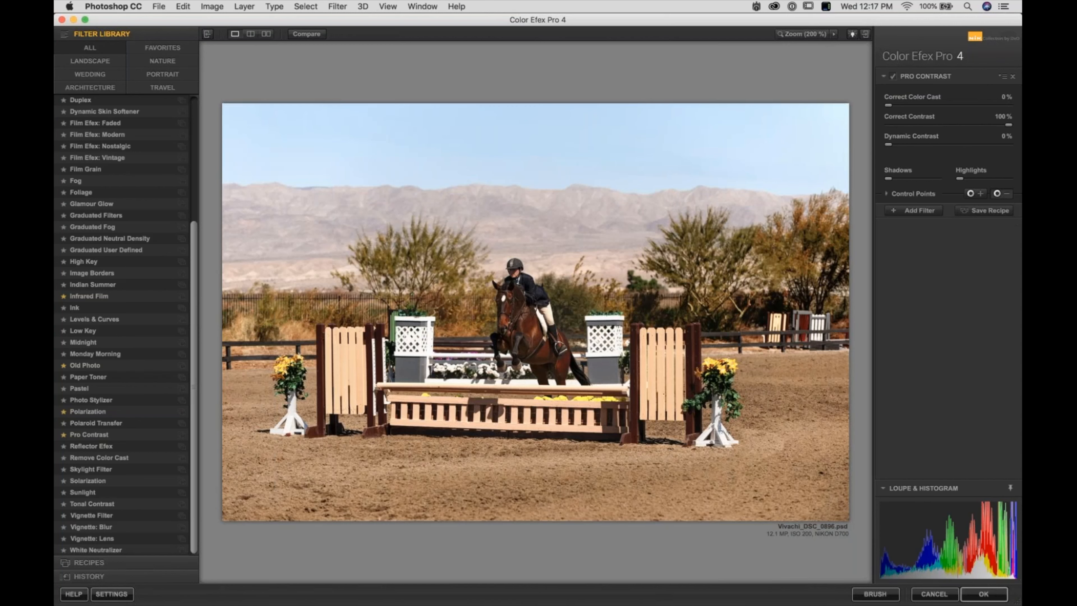
pyautogui.click(604, 338)
pyautogui.moveTo(631, 339); pyautogui.dragTo(410, 339)
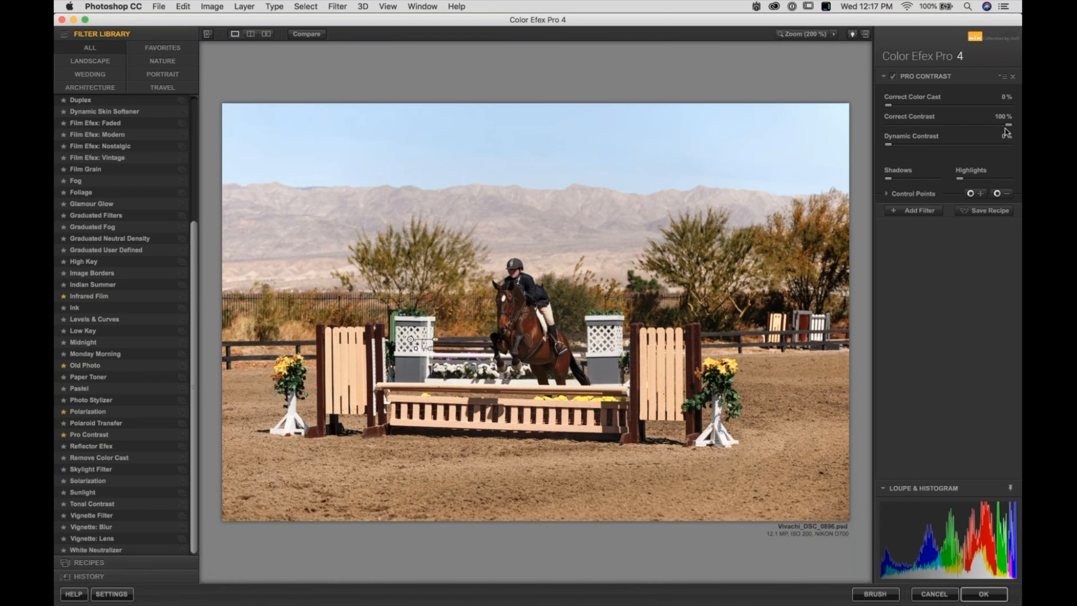
pyautogui.moveTo(1008, 125); pyautogui.dragTo(954, 125)
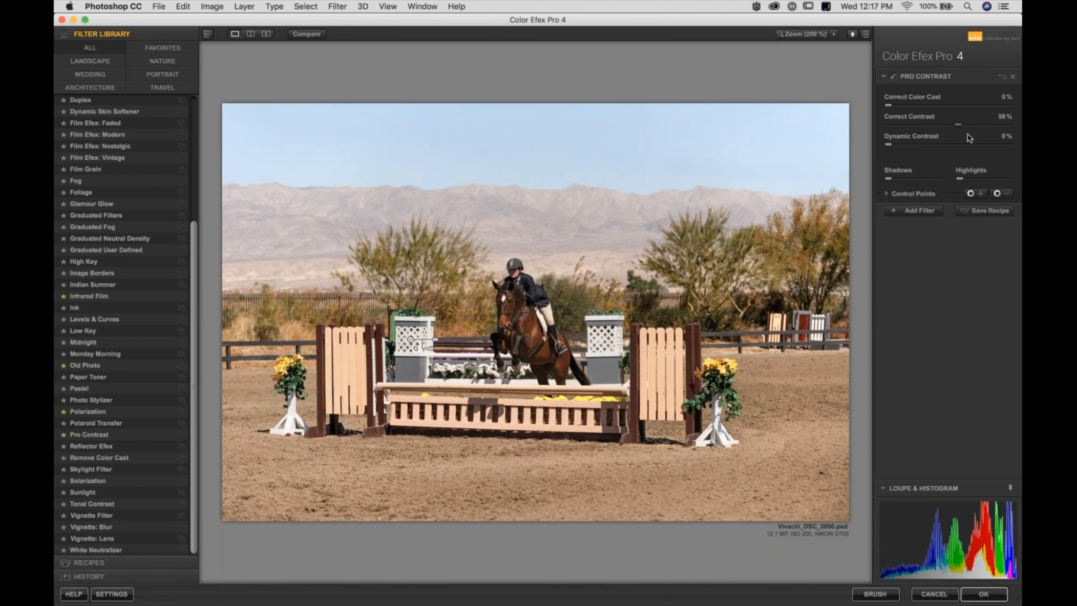
# - Compare the original and the enhanced photo side by side in a full-width preview, and return to the single-image view
pyautogui.click(299, 35)
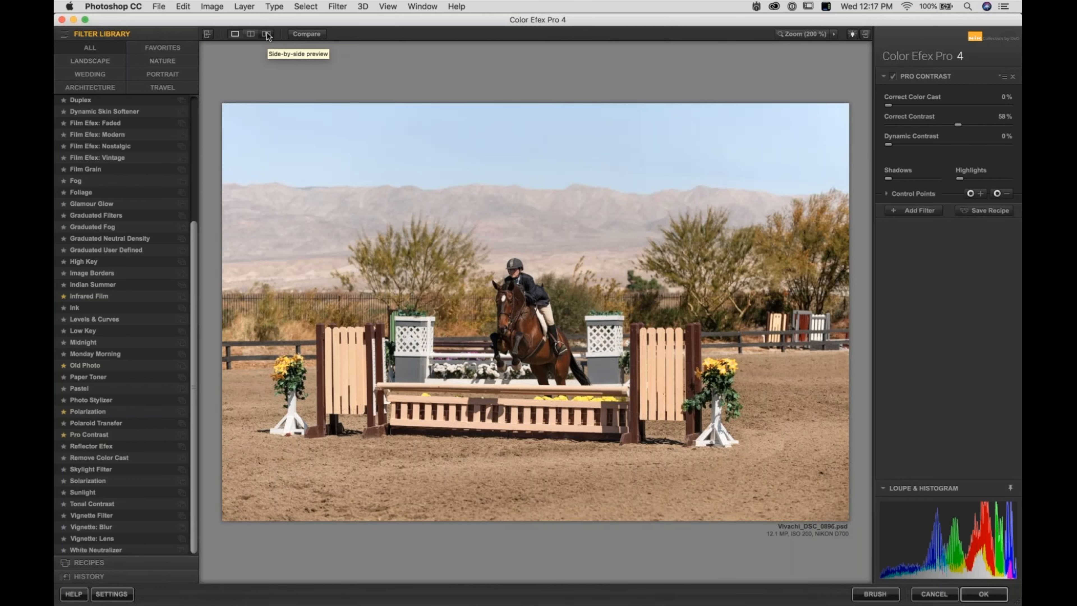
pyautogui.press('Tab')
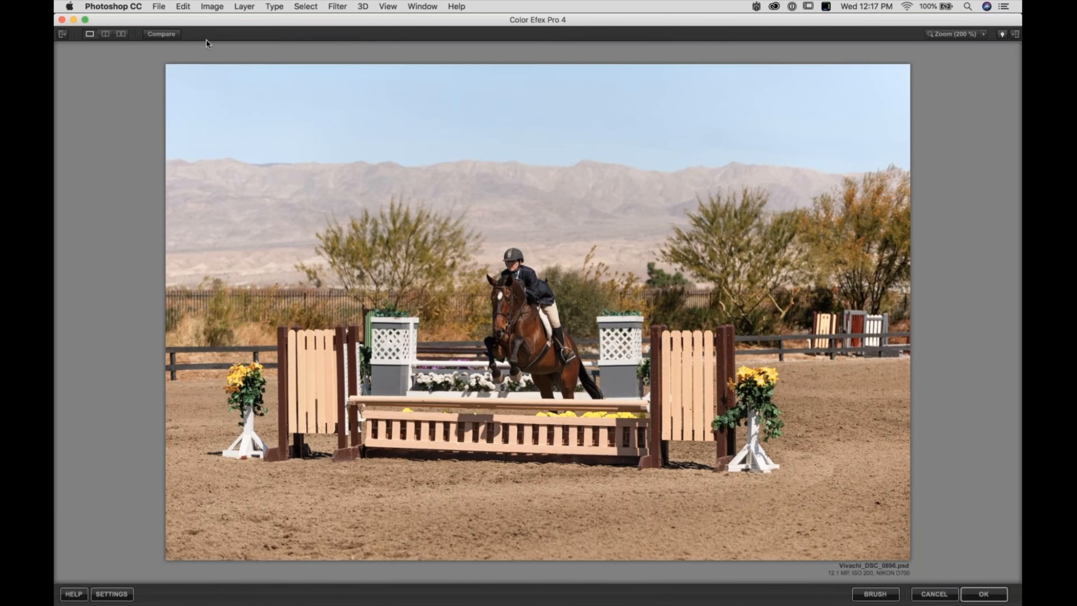
pyautogui.click(121, 34)
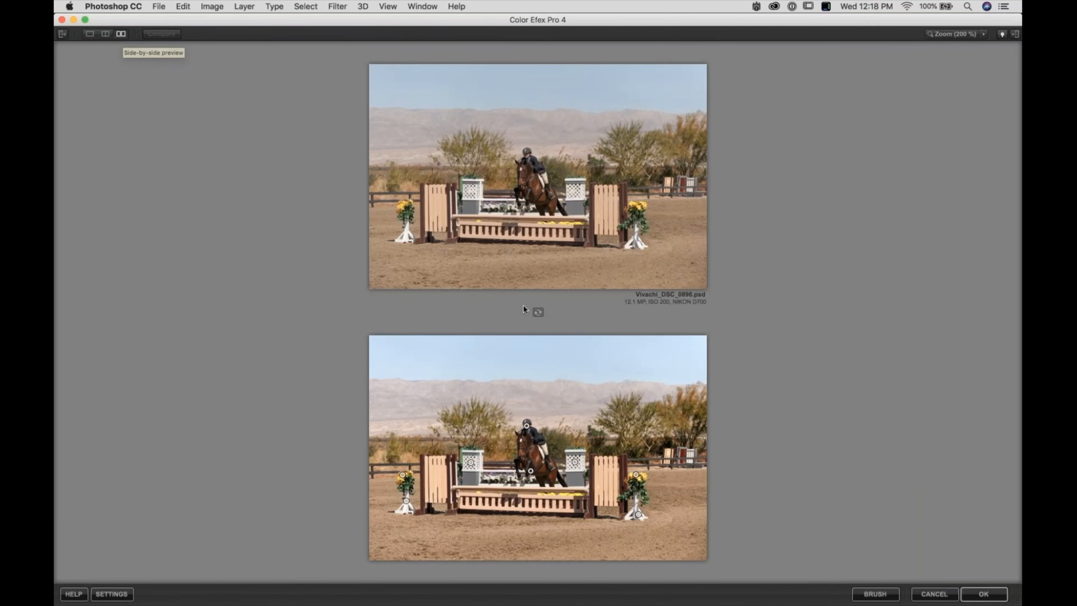
pyautogui.click(538, 312)
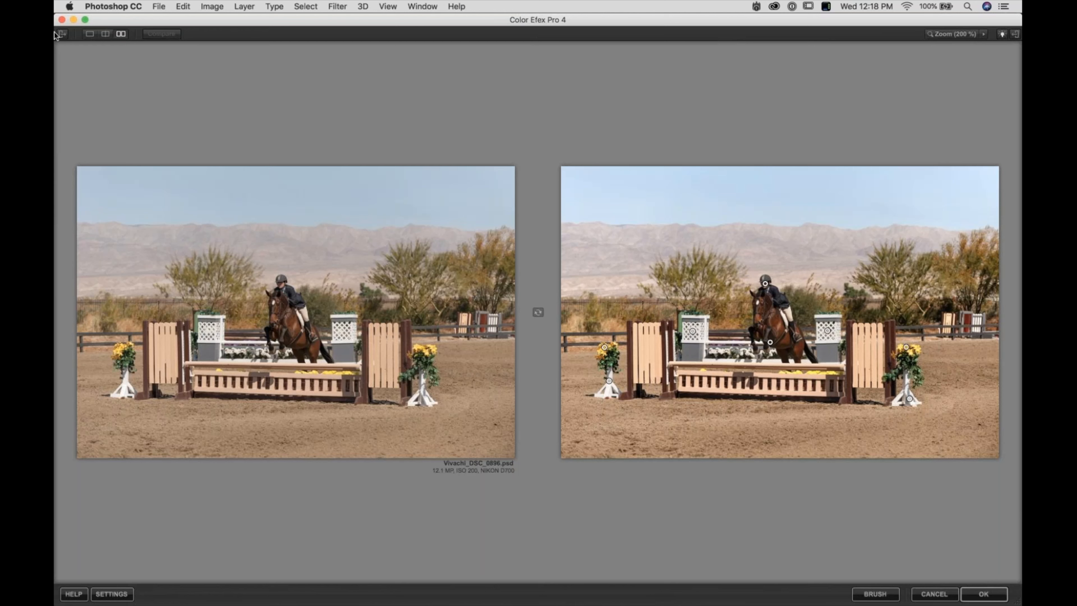
pyautogui.click(92, 36)
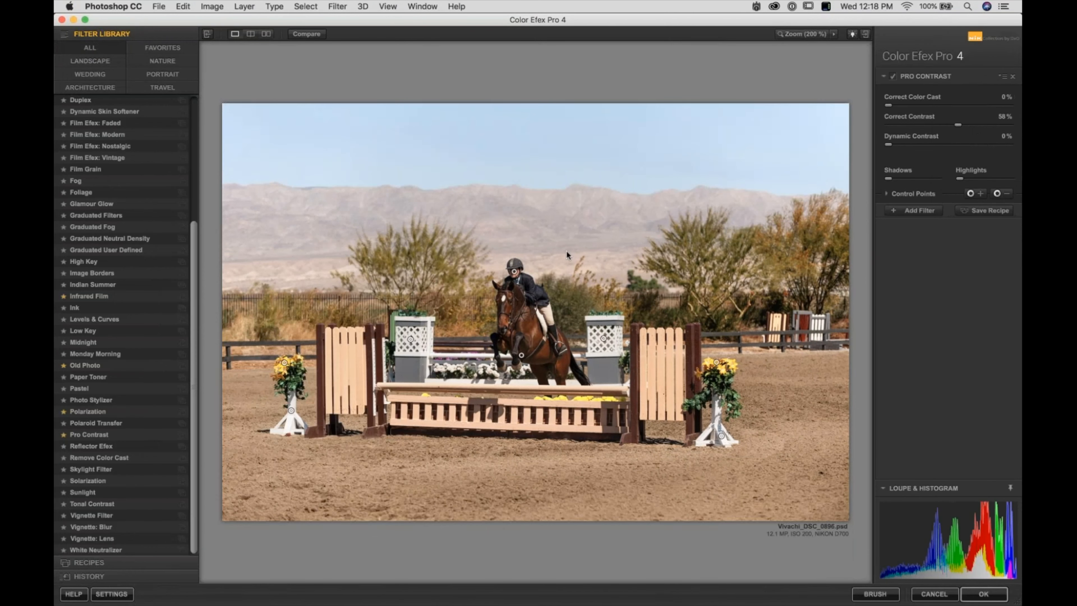
# - Set Correct Contrast to 54% and stack a Graduated Neutral Density filter on top of Pro Contrast
pyautogui.moveTo(958, 124); pyautogui.dragTo(953, 125)
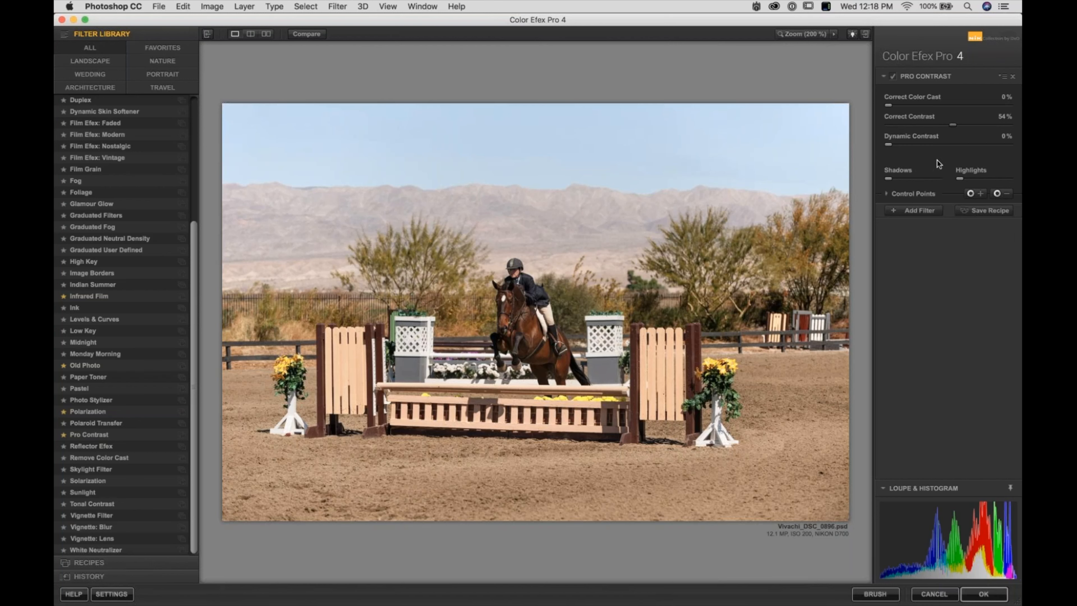
pyautogui.click(924, 213)
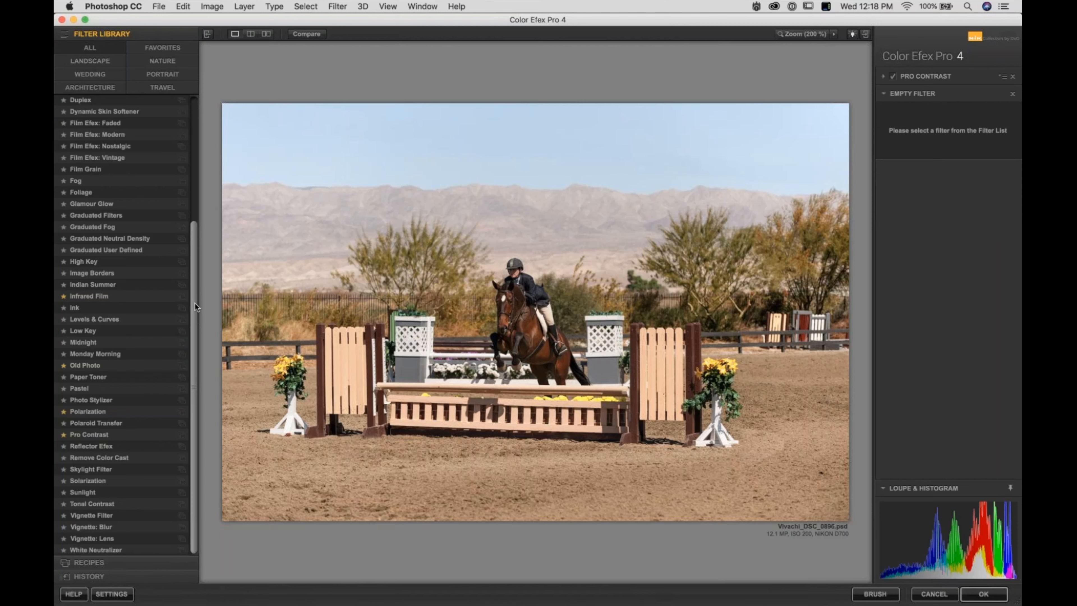
pyautogui.click(80, 239)
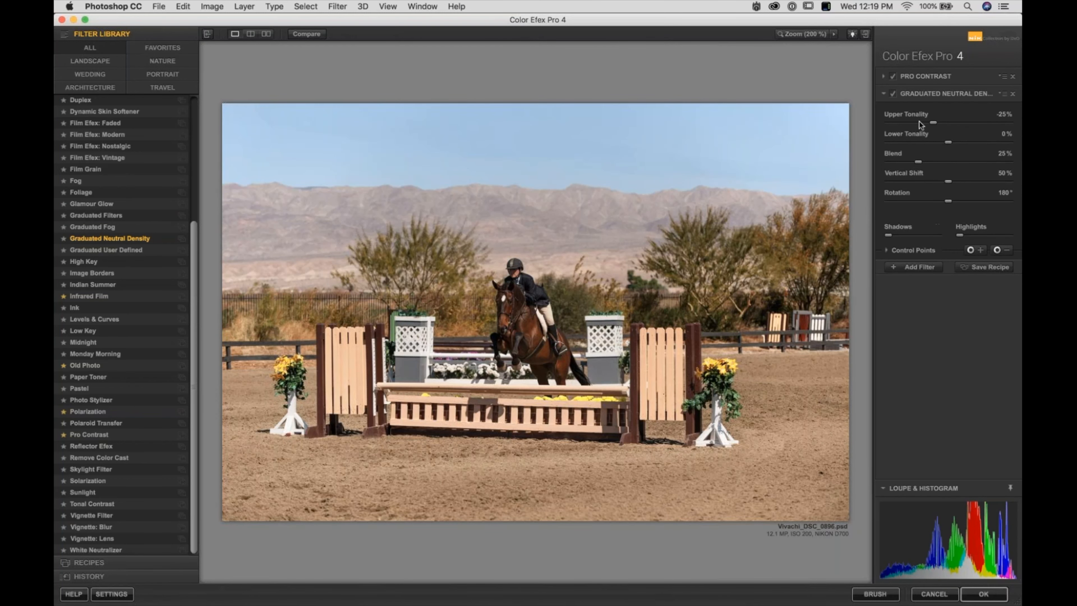
# - Try an Upper Tonality of -46% on the sky and settle on 0%
pyautogui.moveTo(936, 126)
pyautogui.mouseDown()
pyautogui.moveTo(834, 123)
pyautogui.moveTo(917, 125)
pyautogui.mouseUp()
pyautogui.moveTo(917, 126); pyautogui.dragTo(920, 126)
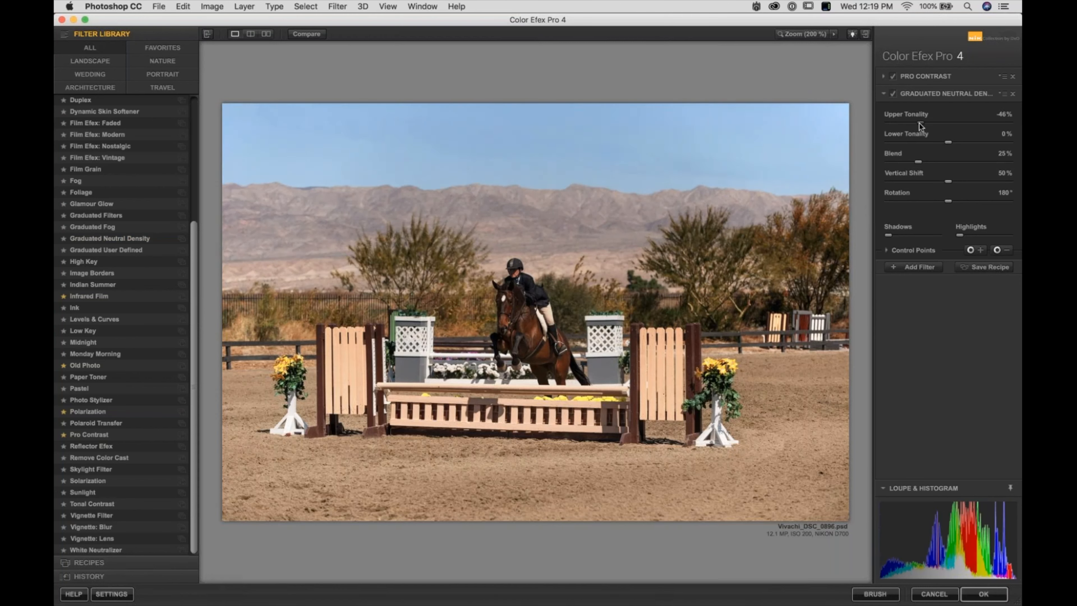
pyautogui.moveTo(919, 126); pyautogui.dragTo(948, 125)
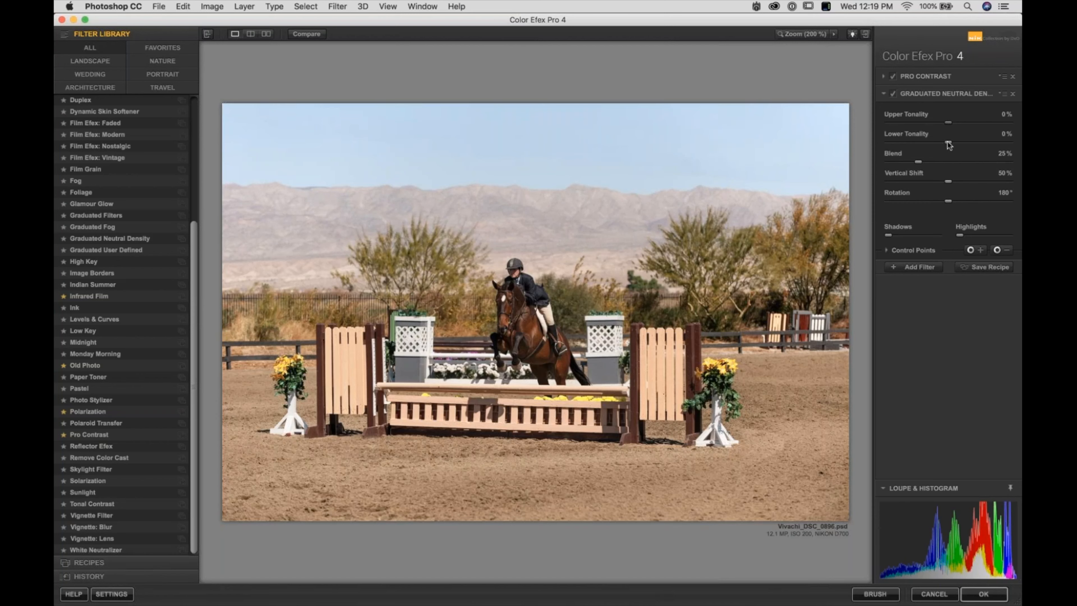
# - Darken the ground with Lower Tonality at -100%, Blend at 0% and Vertical Shift at 69%
pyautogui.moveTo(948, 142); pyautogui.dragTo(872, 143)
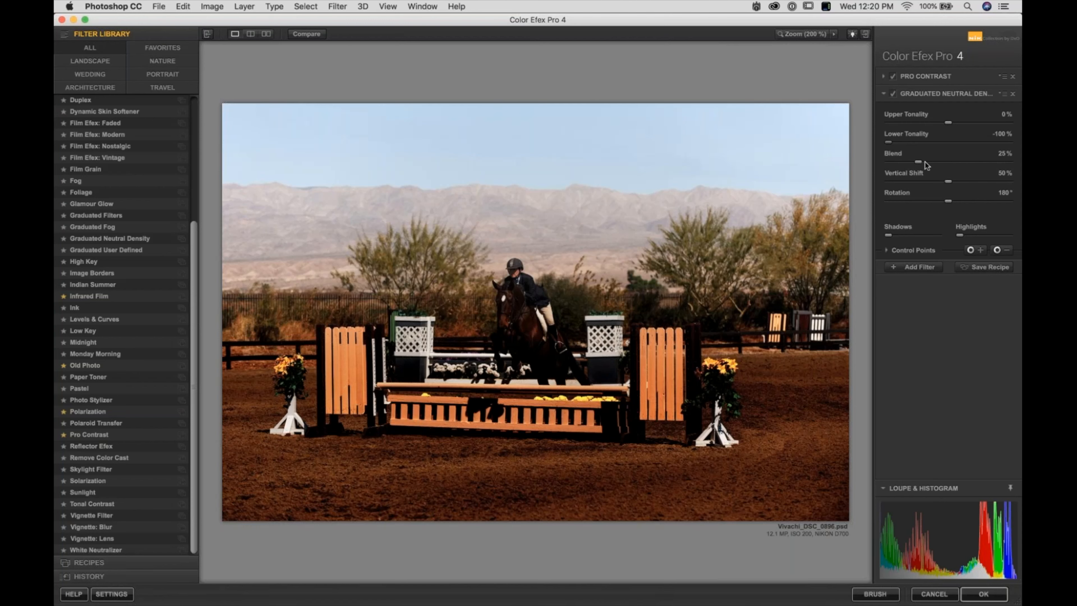
pyautogui.moveTo(918, 162); pyautogui.dragTo(887, 161)
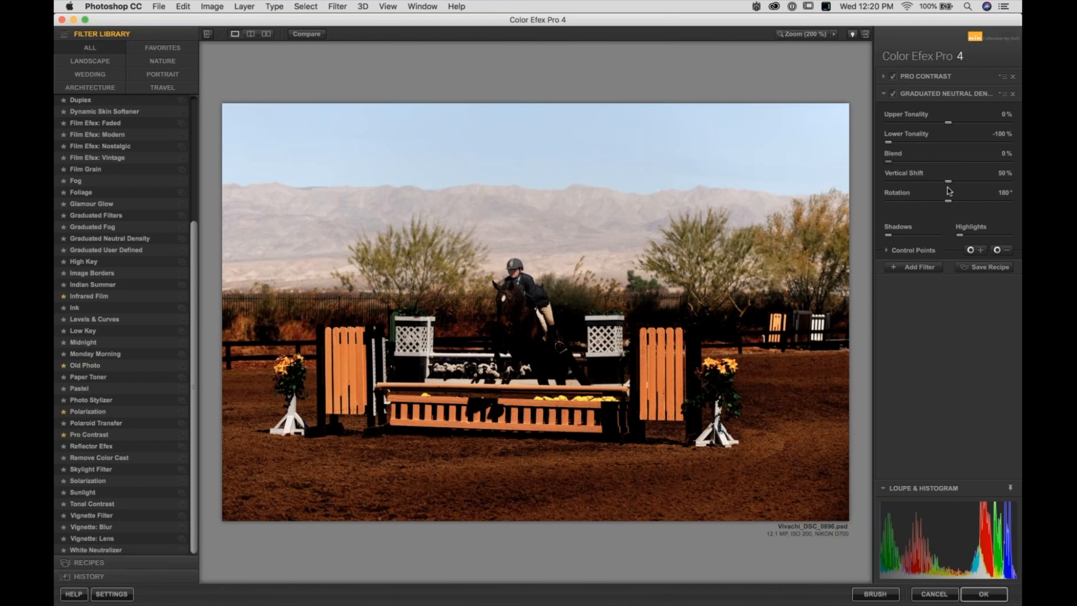
pyautogui.moveTo(942, 179); pyautogui.dragTo(969, 189)
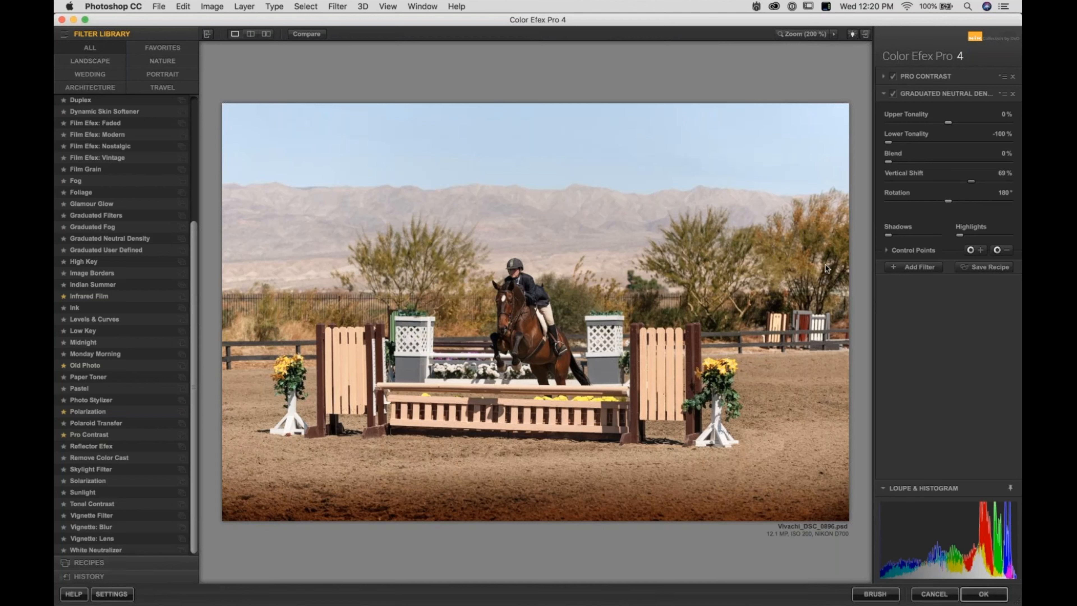
pyautogui.moveTo(885, 165)
pyautogui.mouseDown()
pyautogui.moveTo(938, 164)
pyautogui.moveTo(868, 158)
pyautogui.mouseUp()
# - Try gradient rotations such as 8° and 146°, and return Rotation to 180° and Blend to 25%
pyautogui.moveTo(948, 201); pyautogui.dragTo(892, 196)
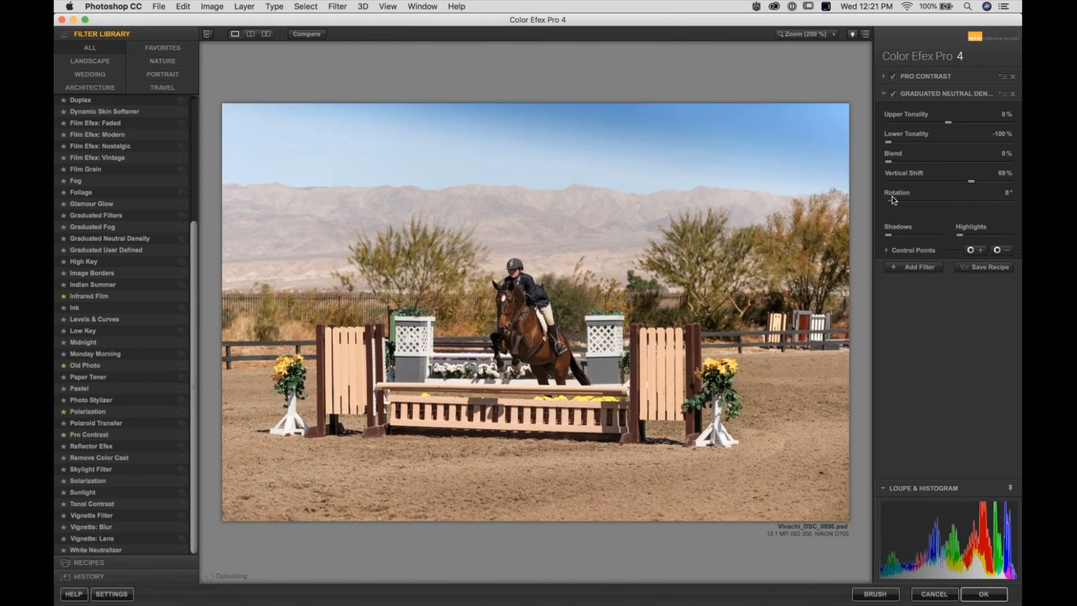
pyautogui.click(937, 206)
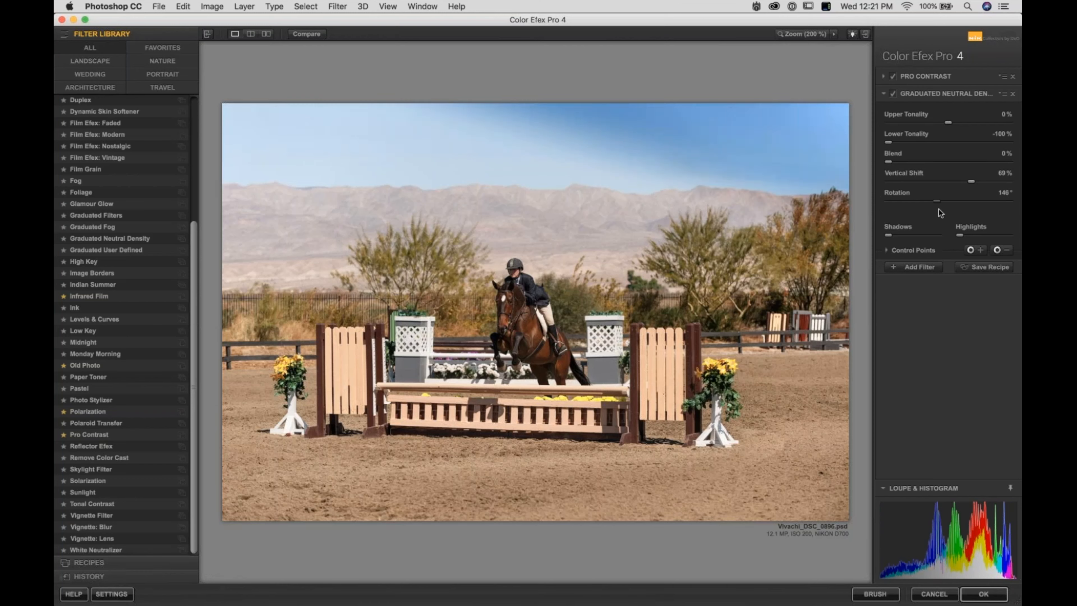
pyautogui.click(964, 219)
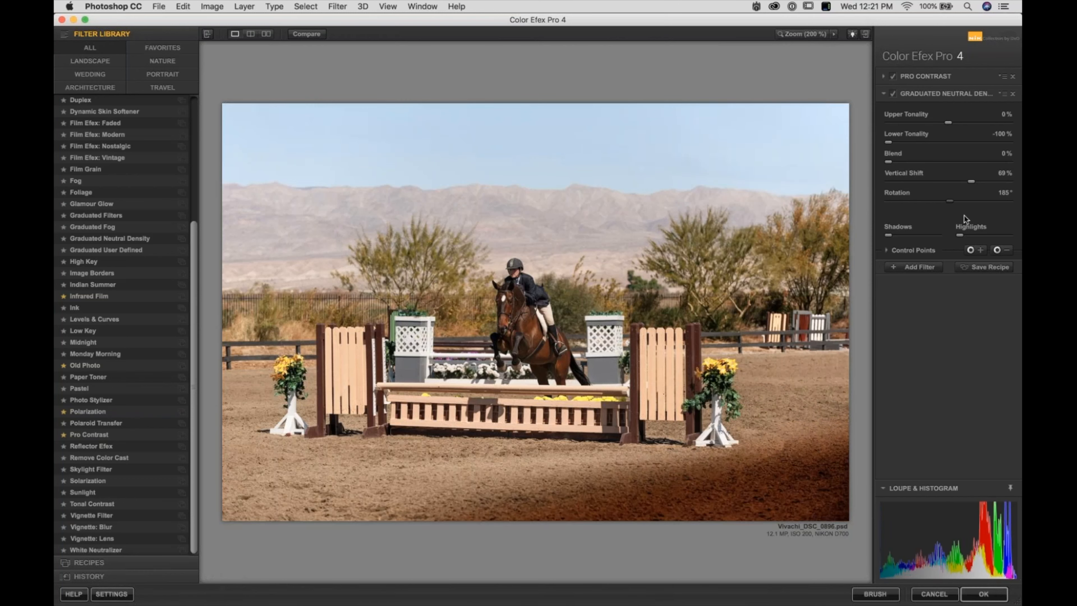
pyautogui.moveTo(965, 217); pyautogui.dragTo(951, 214)
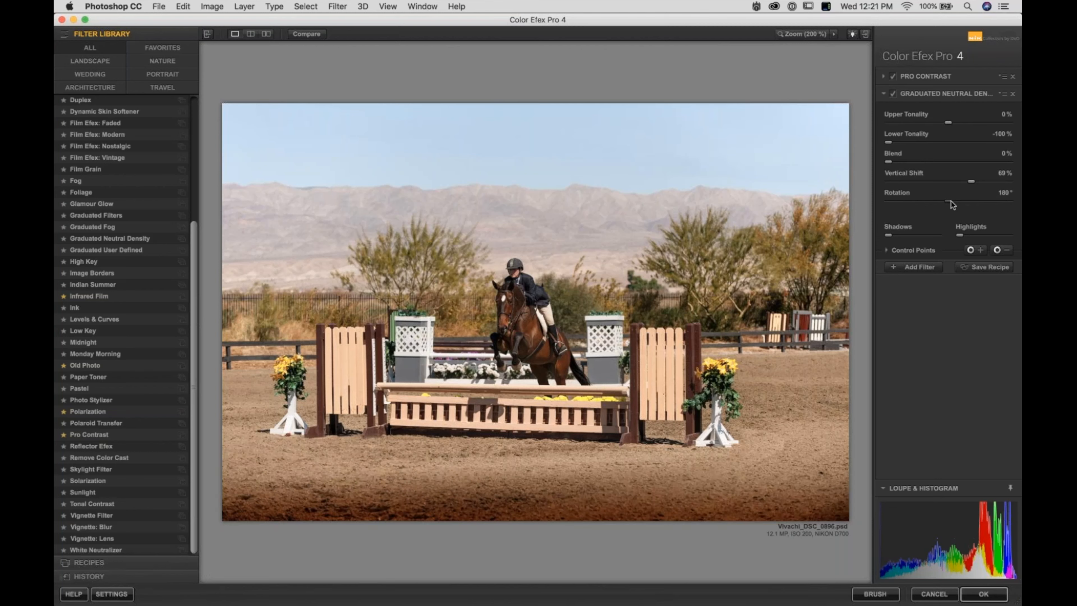
pyautogui.moveTo(952, 201); pyautogui.dragTo(947, 201)
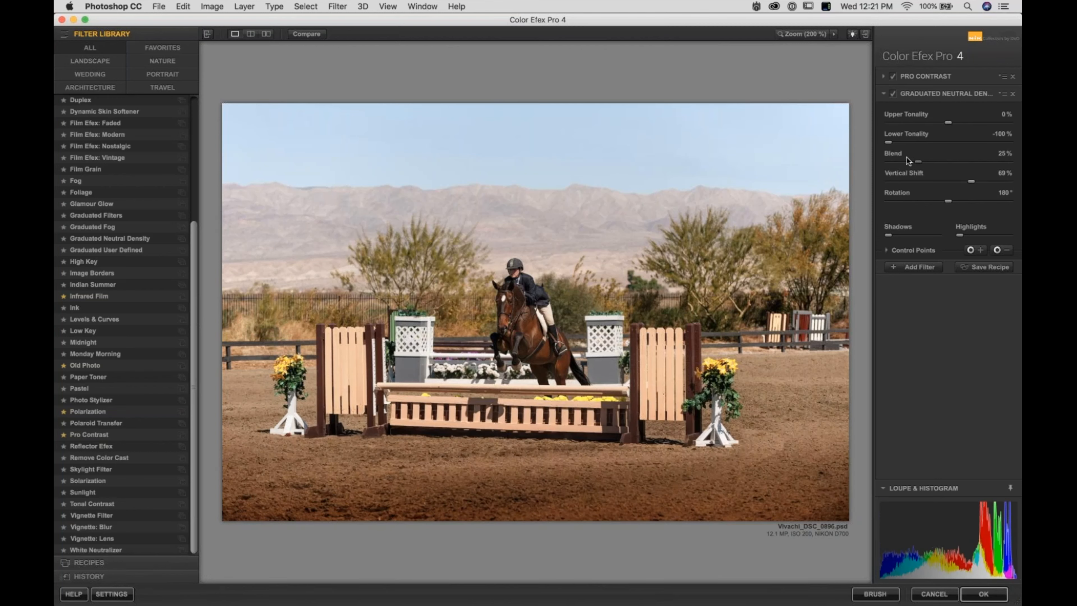
# - Darken the foreground subtly with Lower Tonality at -51%, Blend at 22% and Vertical Shift at 76%
pyautogui.doubleClick(889, 142)
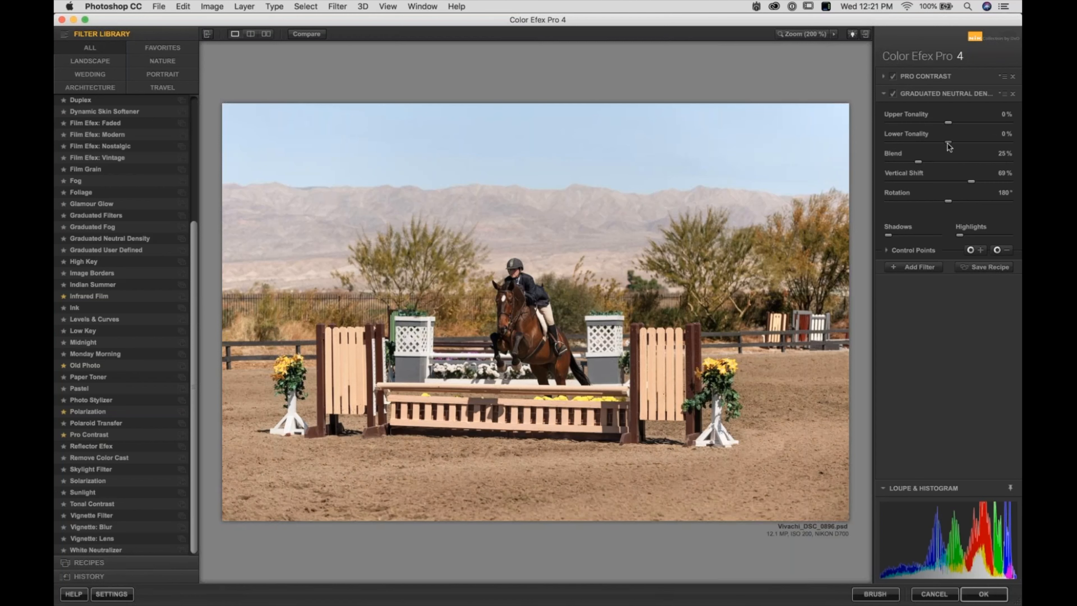
pyautogui.moveTo(926, 145); pyautogui.dragTo(917, 148)
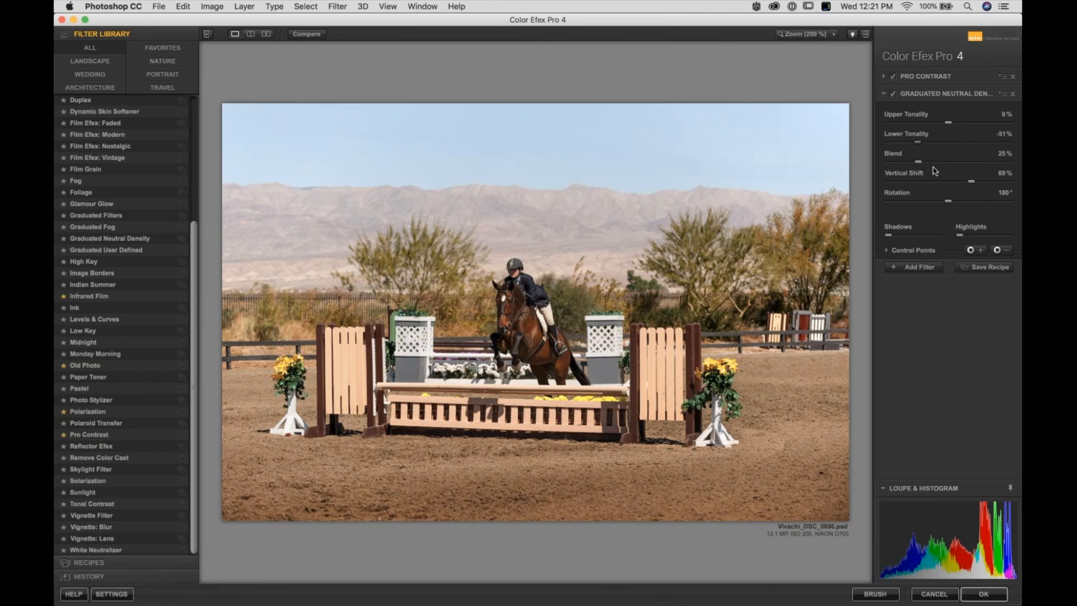
pyautogui.moveTo(912, 164); pyautogui.dragTo(979, 183)
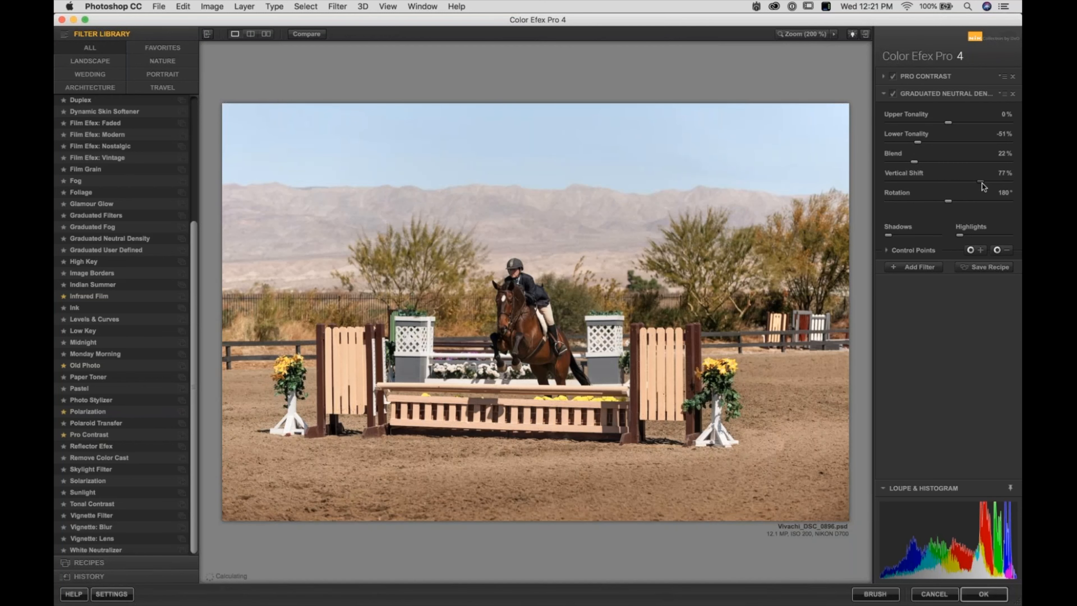
pyautogui.moveTo(981, 183); pyautogui.dragTo(979, 183)
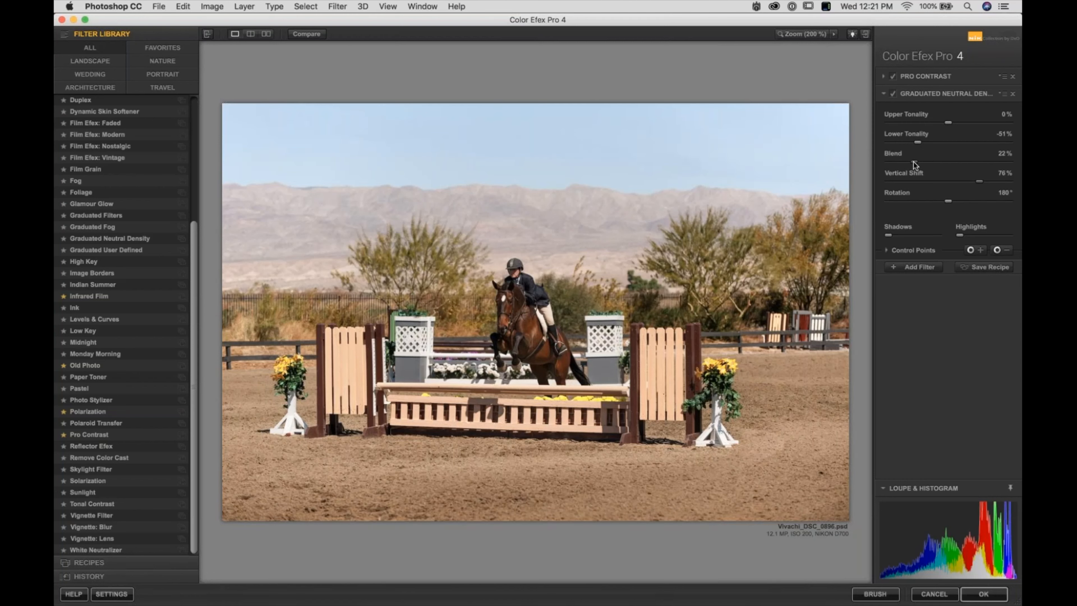
# - Refine the Graduated Neutral Density to Lower Tonality -83%, Blend 38%, Vertical Shift 77% and Rotation 182°
pyautogui.moveTo(914, 161); pyautogui.dragTo(927, 162)
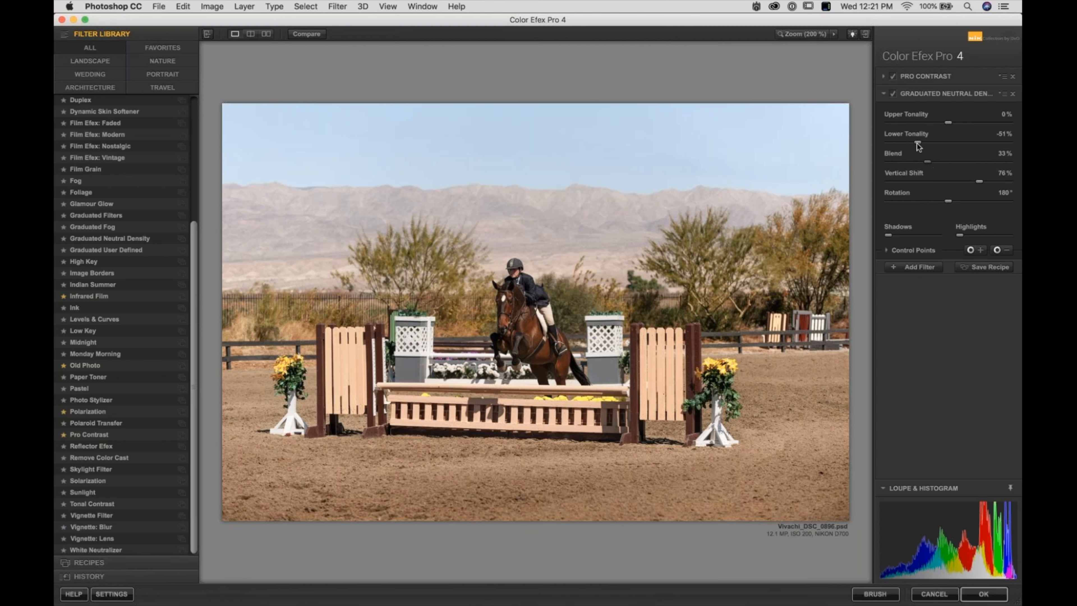
pyautogui.moveTo(908, 145); pyautogui.dragTo(900, 145)
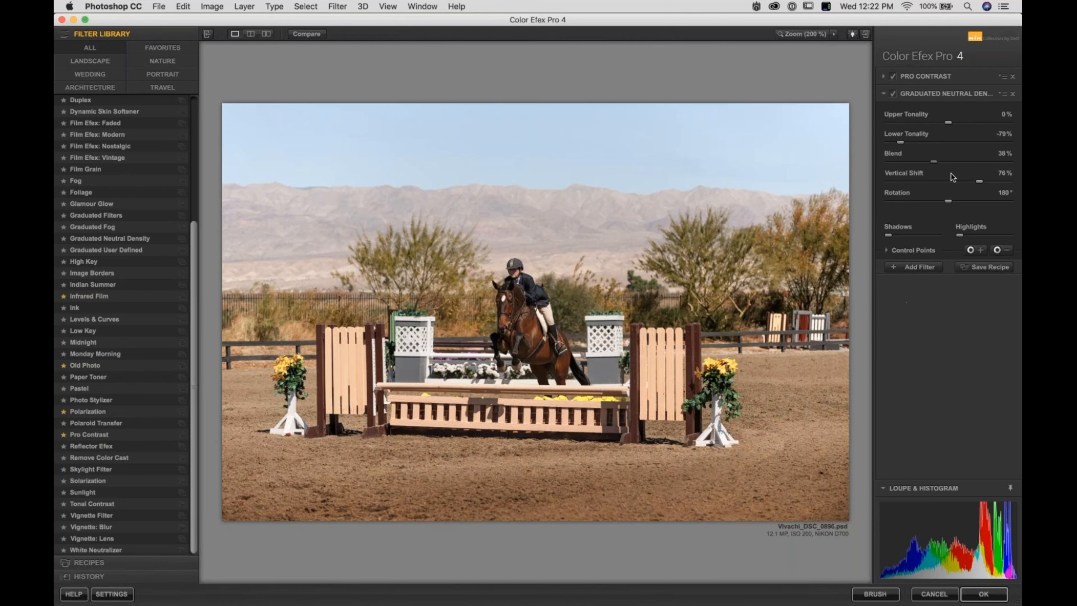
pyautogui.moveTo(901, 143); pyautogui.dragTo(899, 144)
pyautogui.moveTo(982, 182); pyautogui.dragTo(983, 183)
pyautogui.click(951, 200)
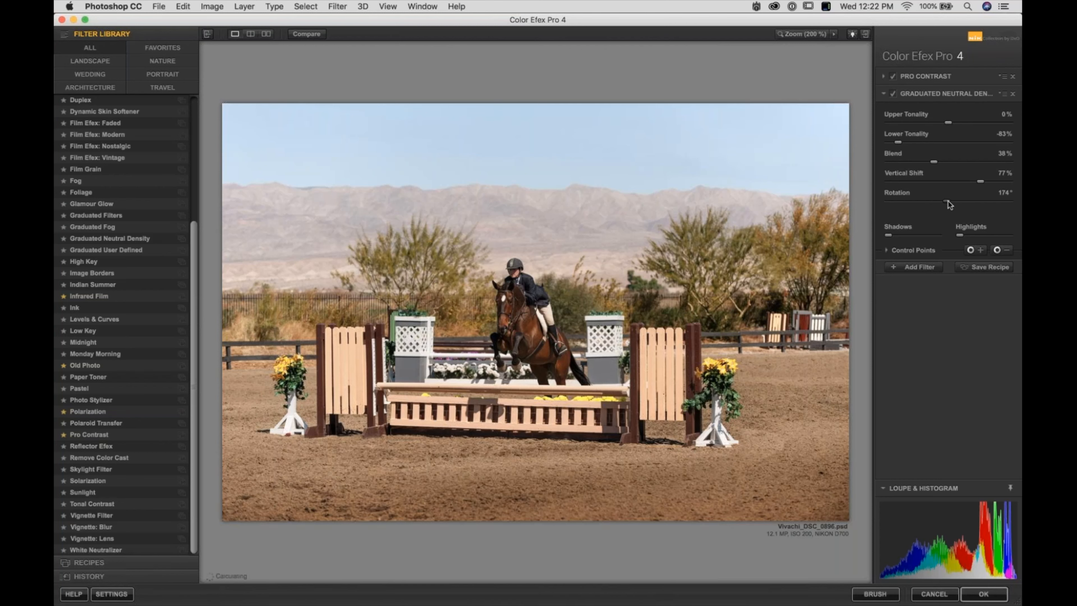
pyautogui.click(948, 201)
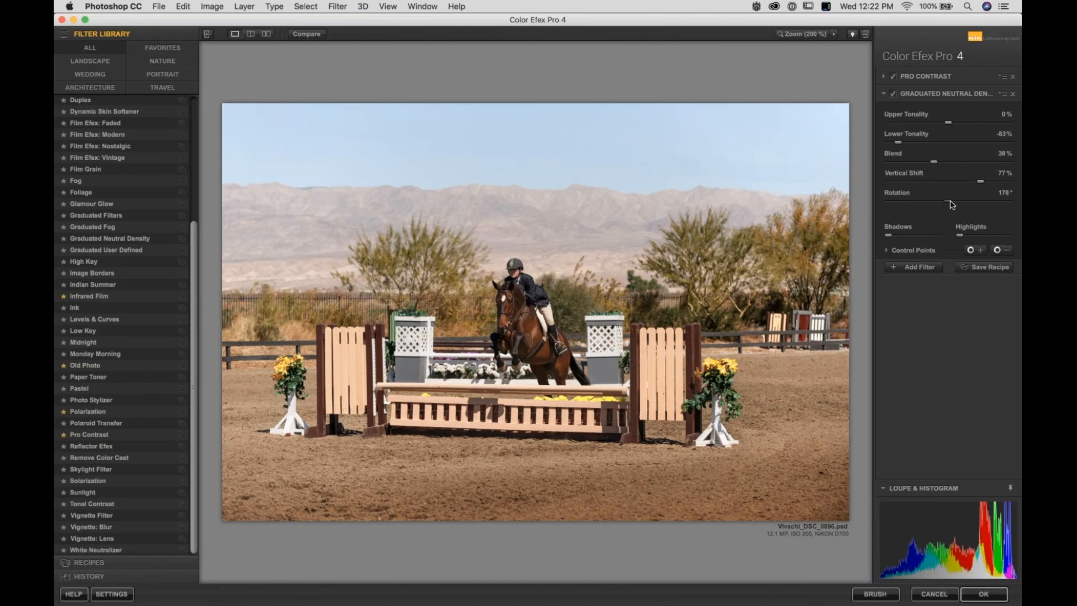
pyautogui.moveTo(950, 200); pyautogui.dragTo(952, 200)
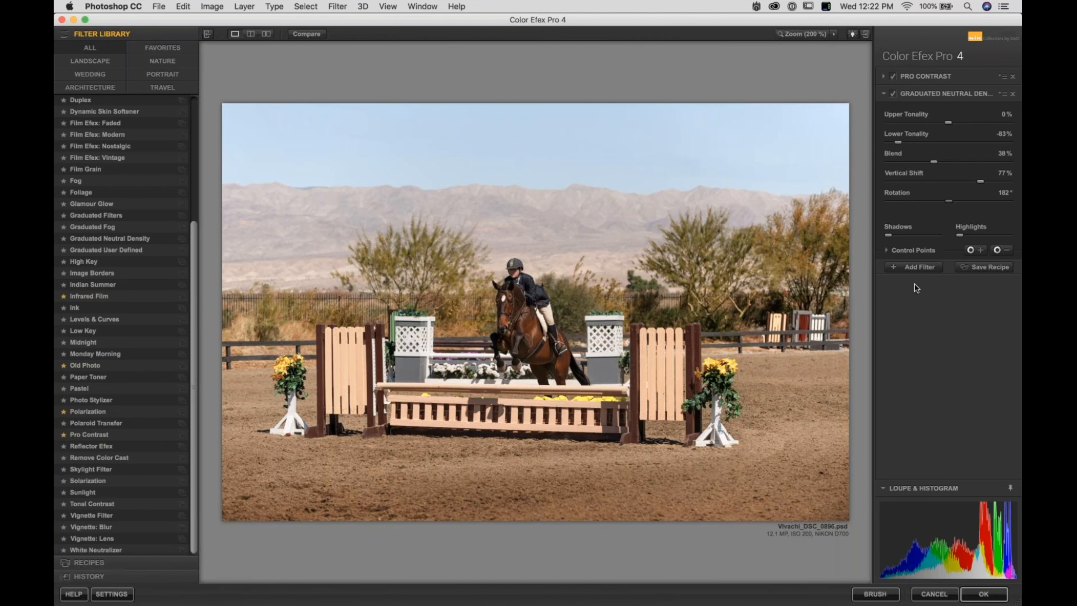
# - Stack a Vignette: Lens filter with Amount -100%, a shape midway between Circle and Rectangle, and Size 100%
pyautogui.click(920, 267)
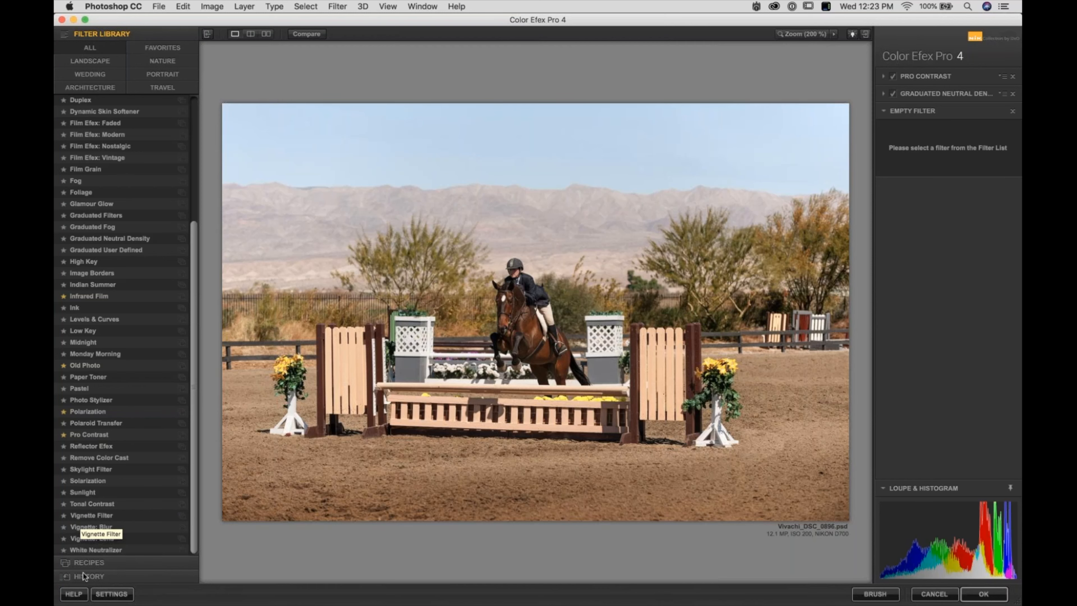
pyautogui.click(85, 541)
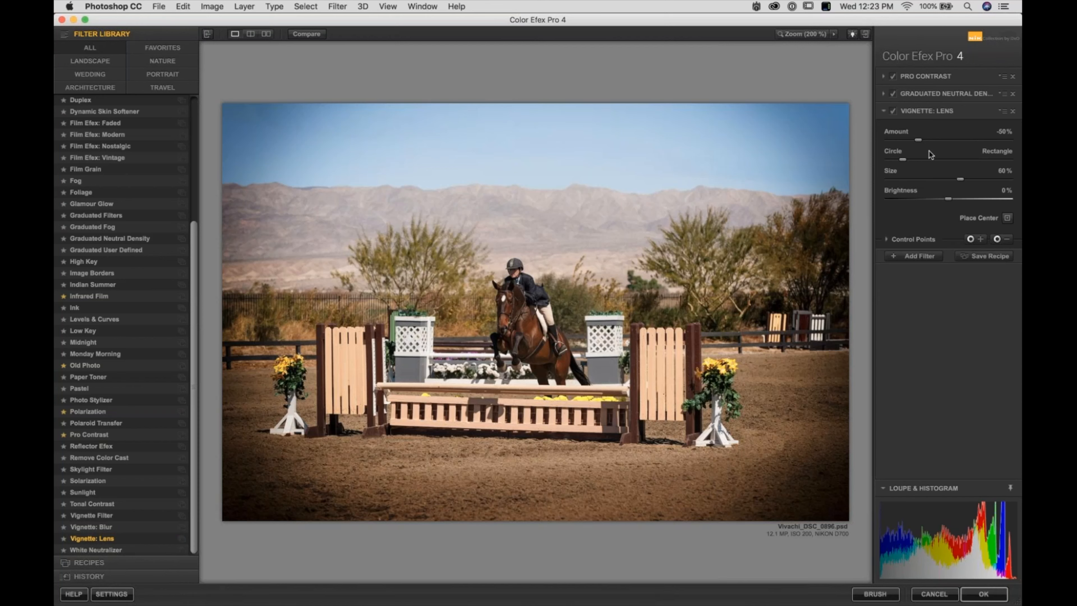
pyautogui.moveTo(918, 140); pyautogui.dragTo(834, 135)
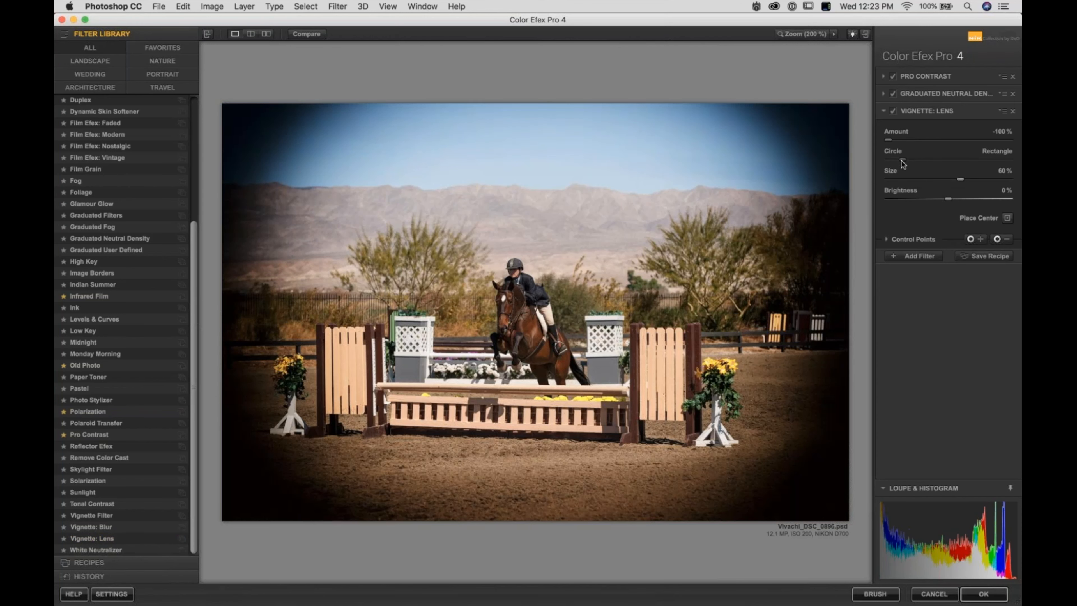
pyautogui.moveTo(946, 168); pyautogui.dragTo(1016, 193)
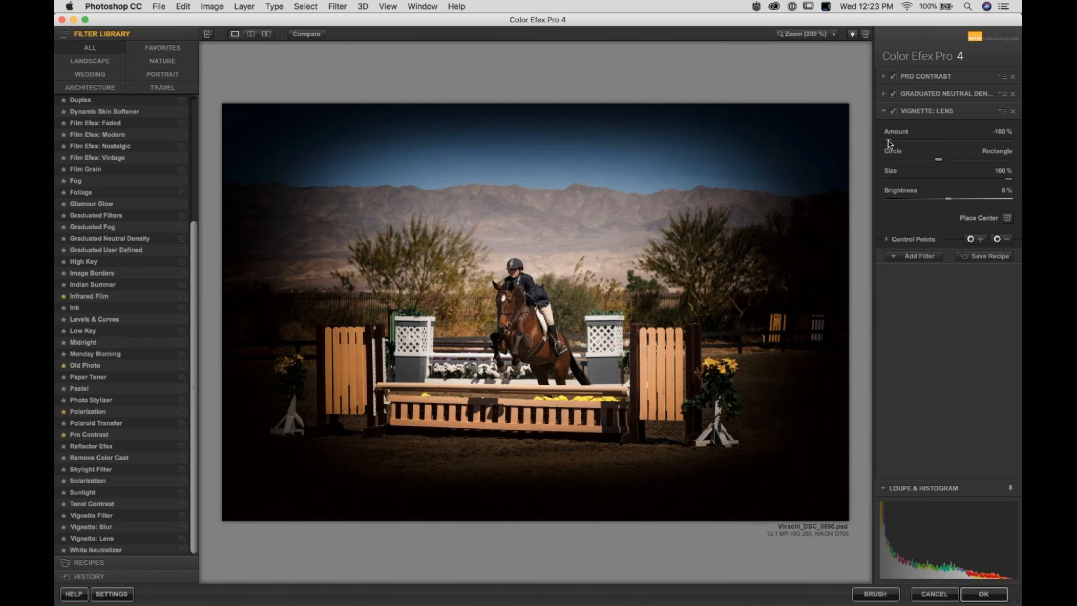
# - Try the lens vignette at Amount -66% and -100%, and place its center on the mountains in the photo's upper-left area
pyautogui.moveTo(888, 139); pyautogui.dragTo(908, 141)
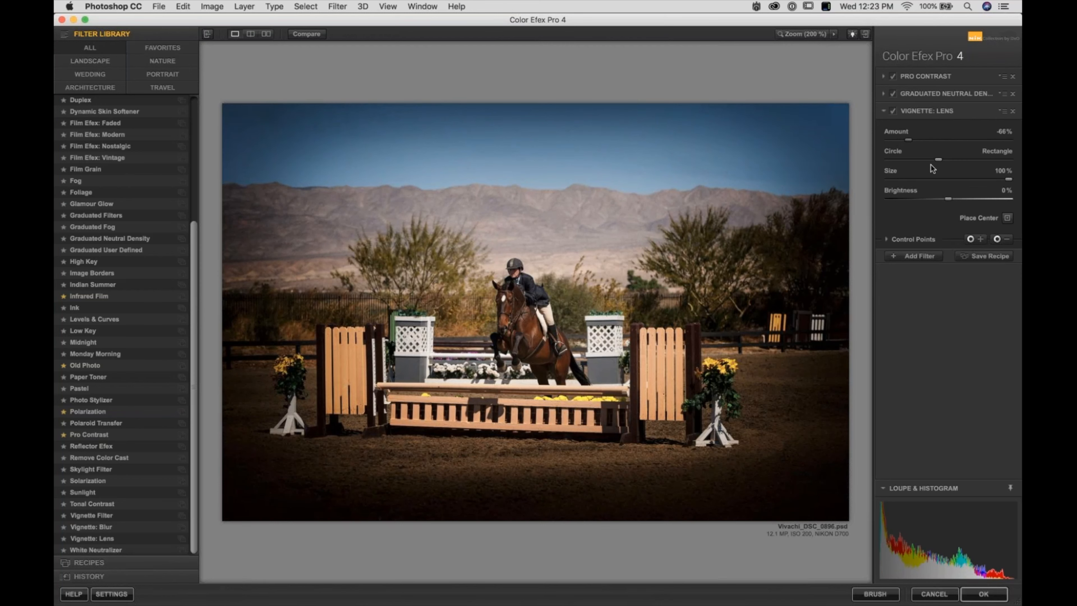
pyautogui.moveTo(910, 140); pyautogui.dragTo(813, 120)
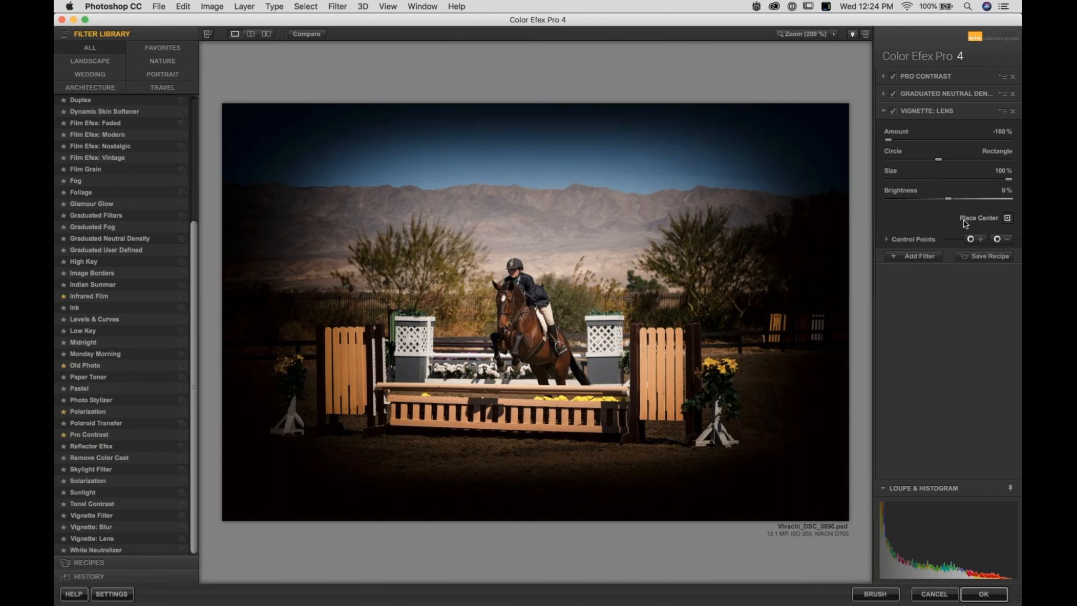
pyautogui.click(1007, 218)
pyautogui.click(362, 192)
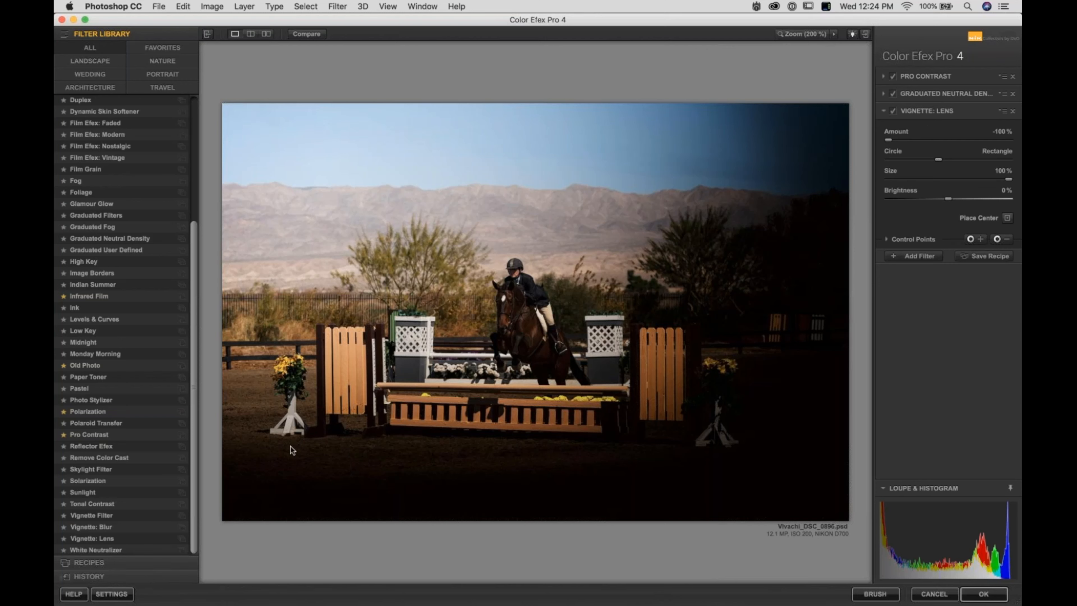
# - Replace the lens vignette with Vignette: Blur, using Shape 3, Type 1, Transition 78% and Opacity 18%
pyautogui.click(89, 530)
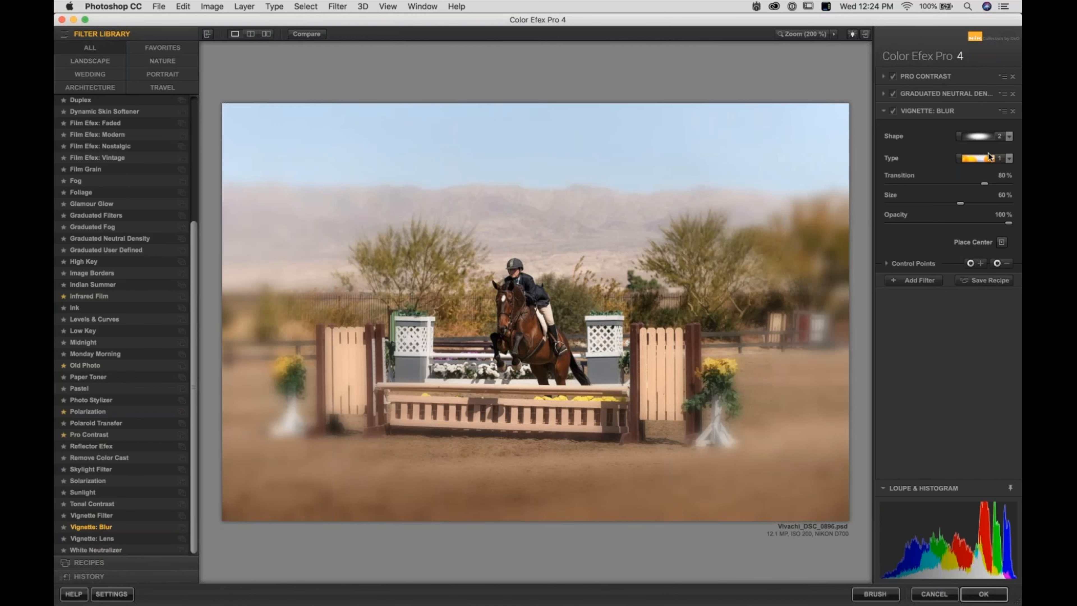
pyautogui.click(999, 159)
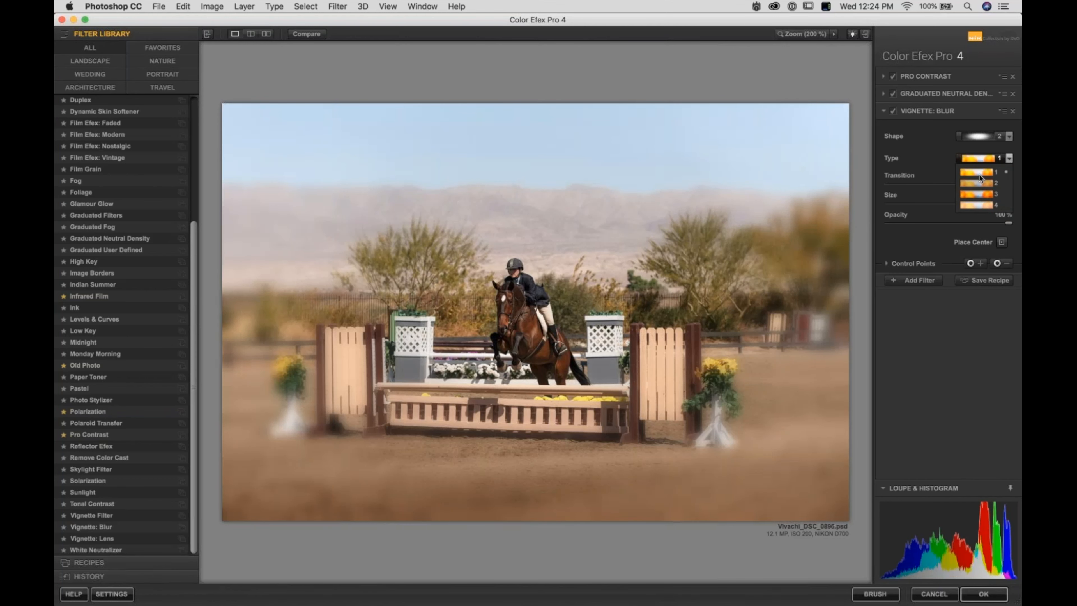
pyautogui.click(978, 174)
pyautogui.click(990, 139)
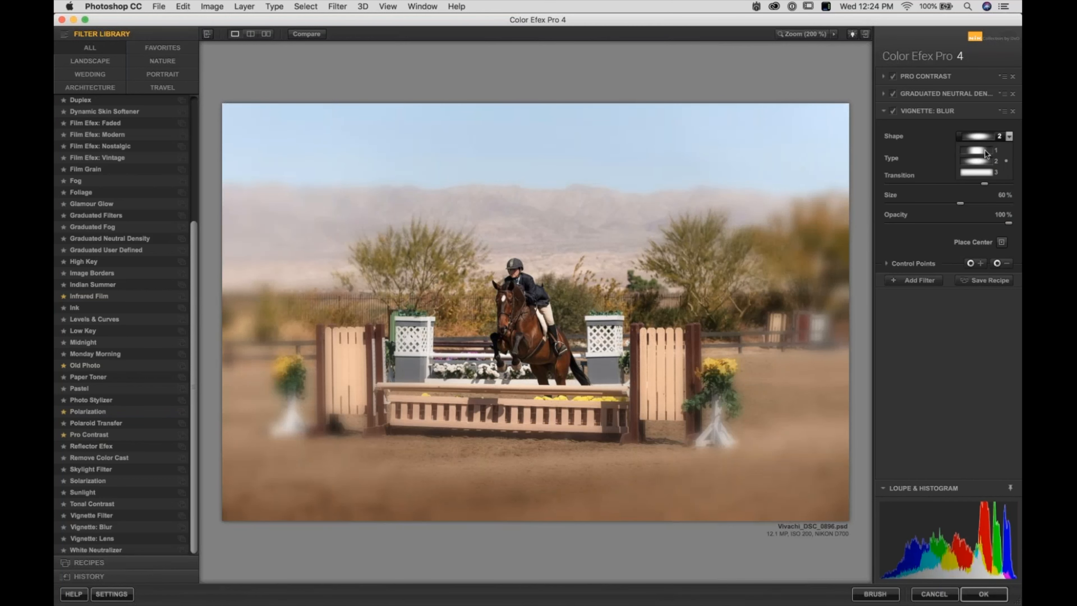
pyautogui.click(979, 173)
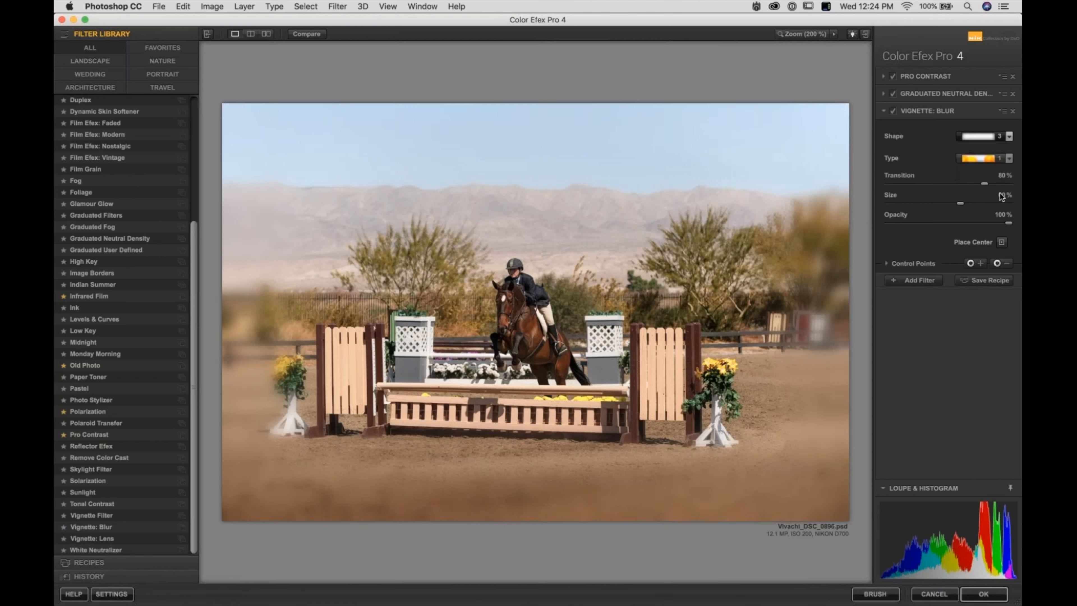
pyautogui.moveTo(959, 187); pyautogui.dragTo(918, 183)
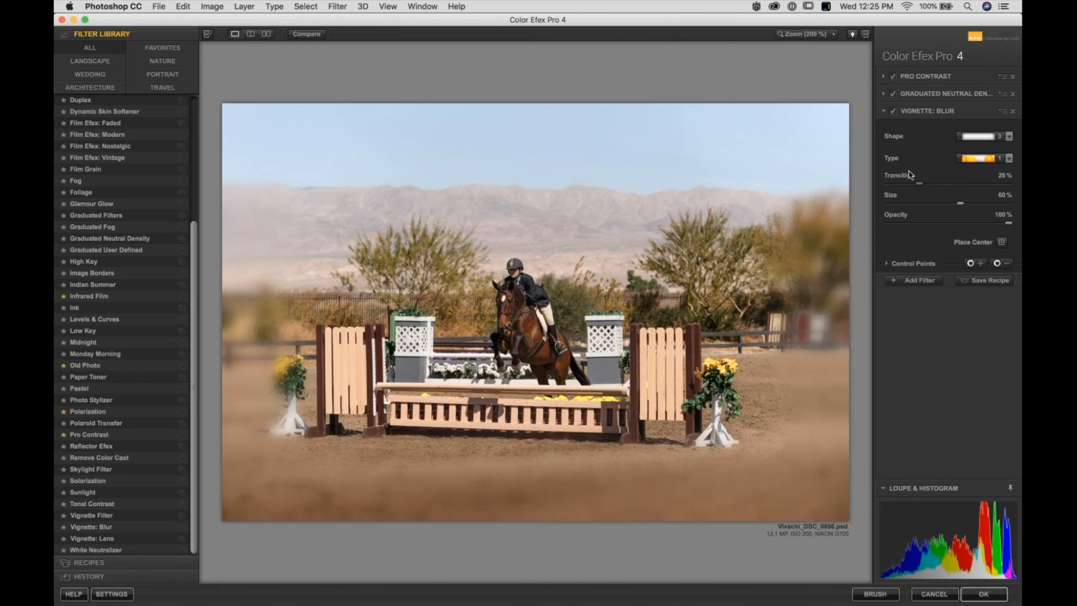
pyautogui.moveTo(920, 184); pyautogui.dragTo(981, 185)
pyautogui.moveTo(1009, 228); pyautogui.dragTo(907, 231)
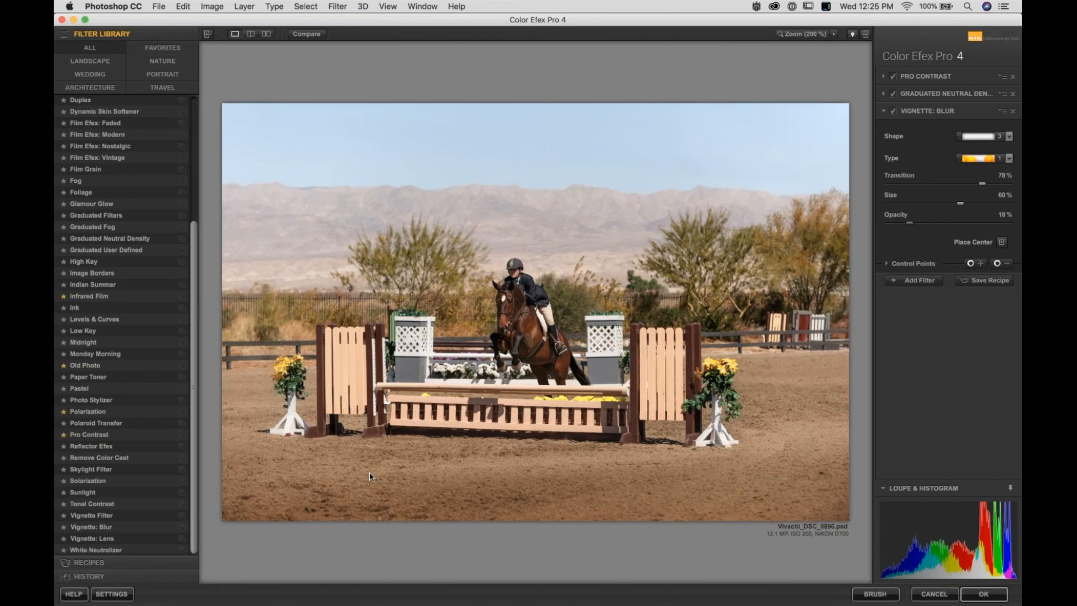
# - Switch to Vignette Filter and sample its color from the yellow flowers on the jump
pyautogui.click(80, 519)
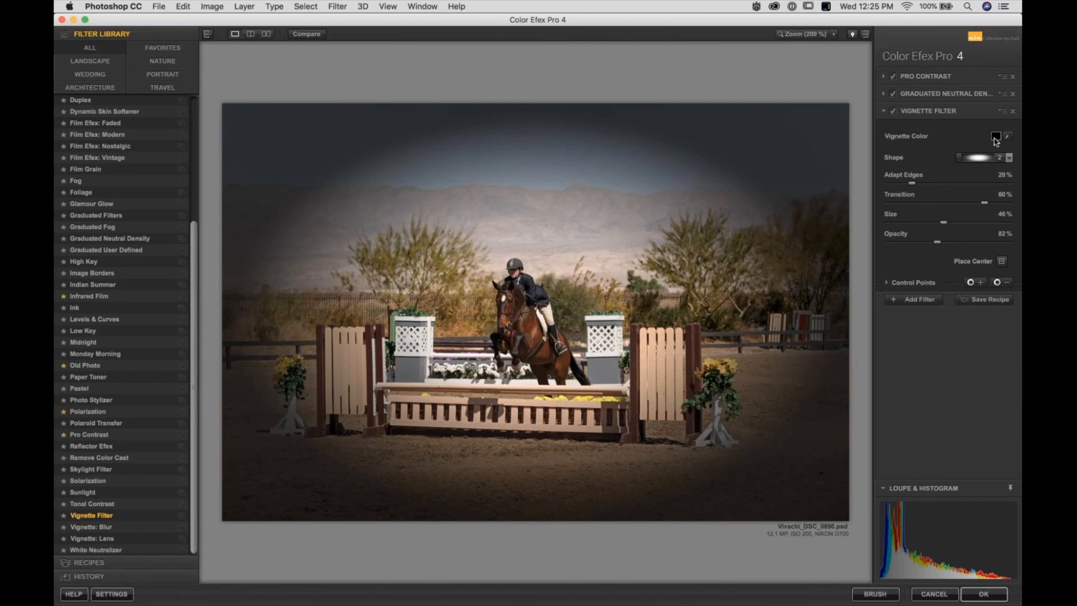
pyautogui.click(1009, 137)
pyautogui.click(591, 399)
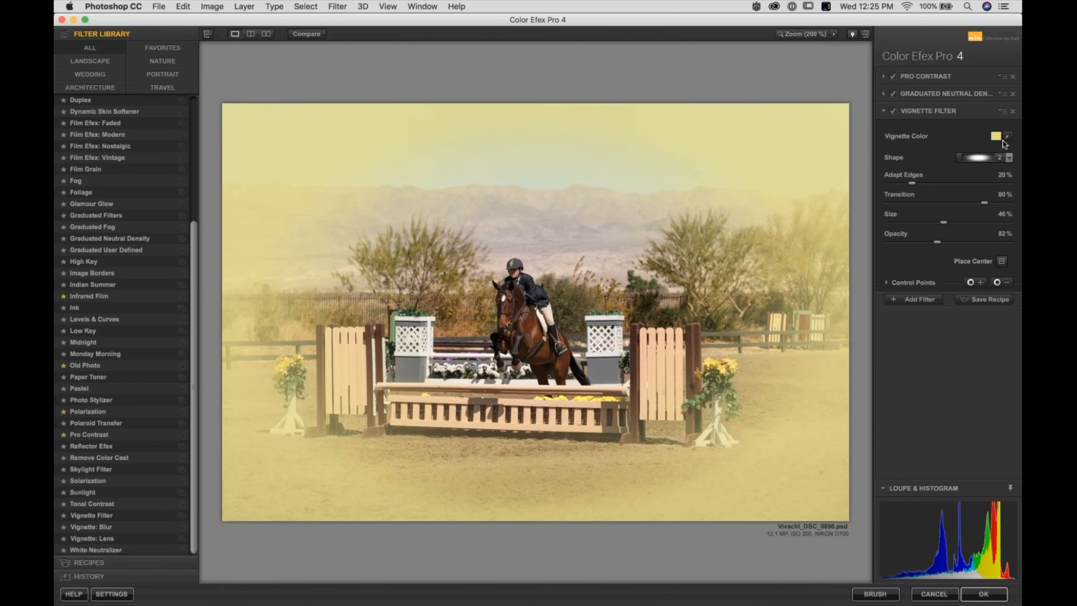
# - Change the vignette color to blue with the color wheel, and remove the Vignette Filter from the stack
pyautogui.click(994, 136)
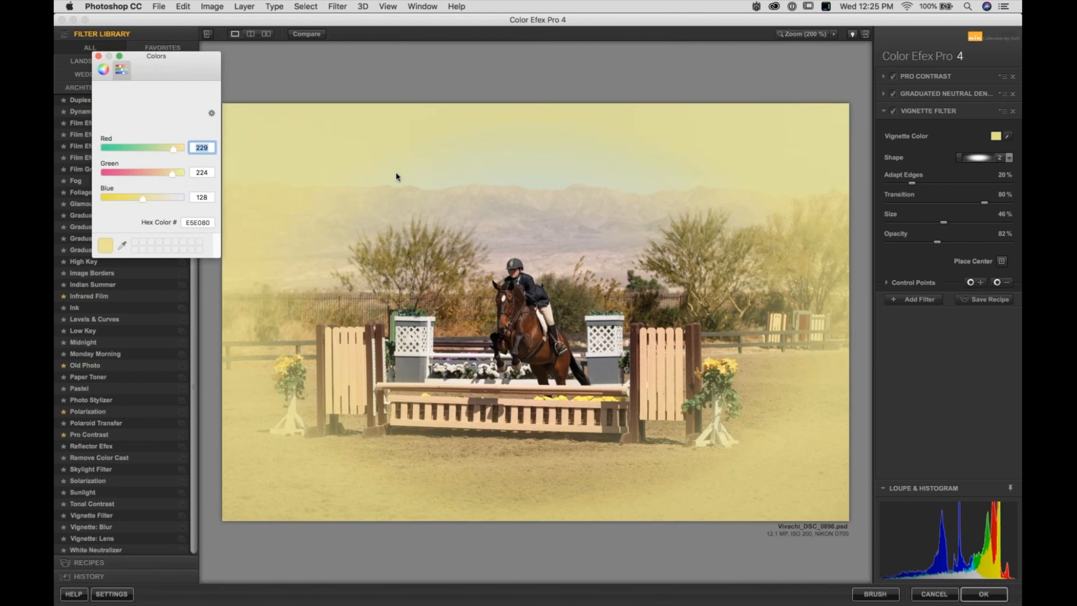
pyautogui.click(103, 69)
pyautogui.moveTo(163, 136); pyautogui.dragTo(119, 159)
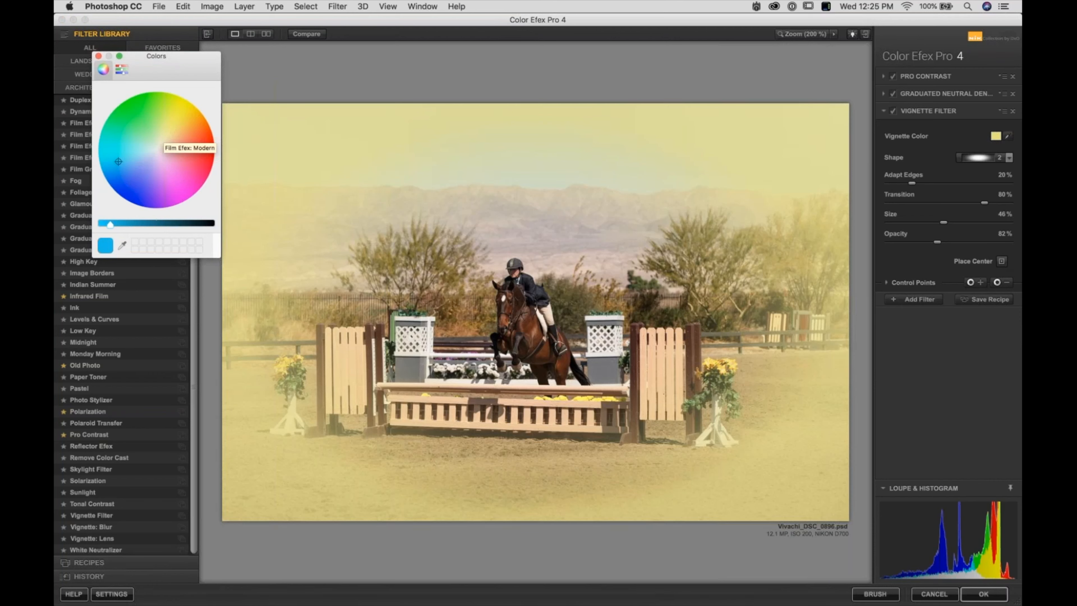
pyautogui.click(98, 56)
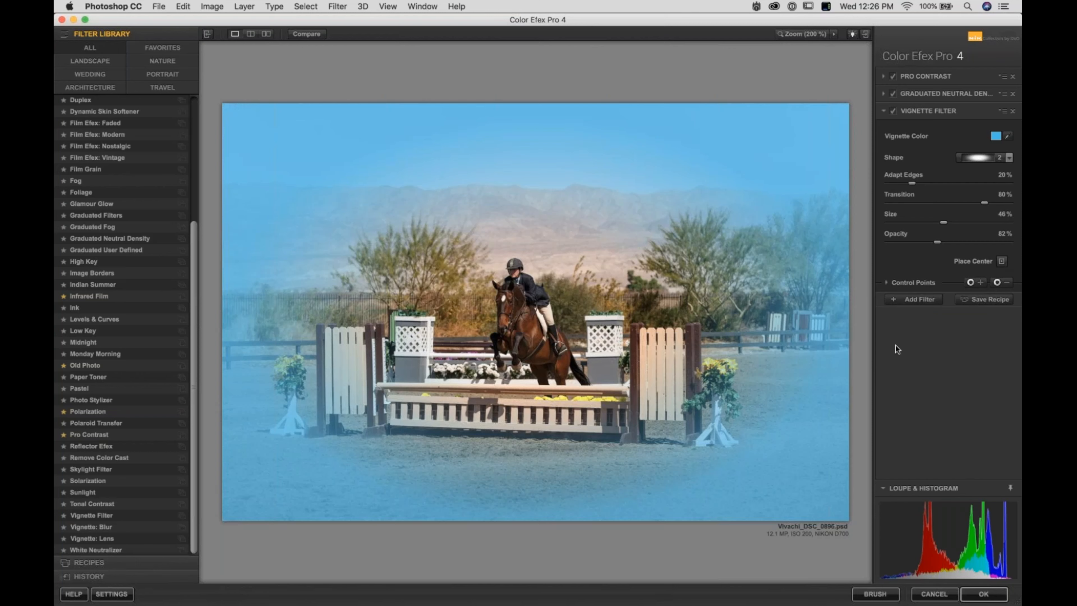
pyautogui.click(929, 300)
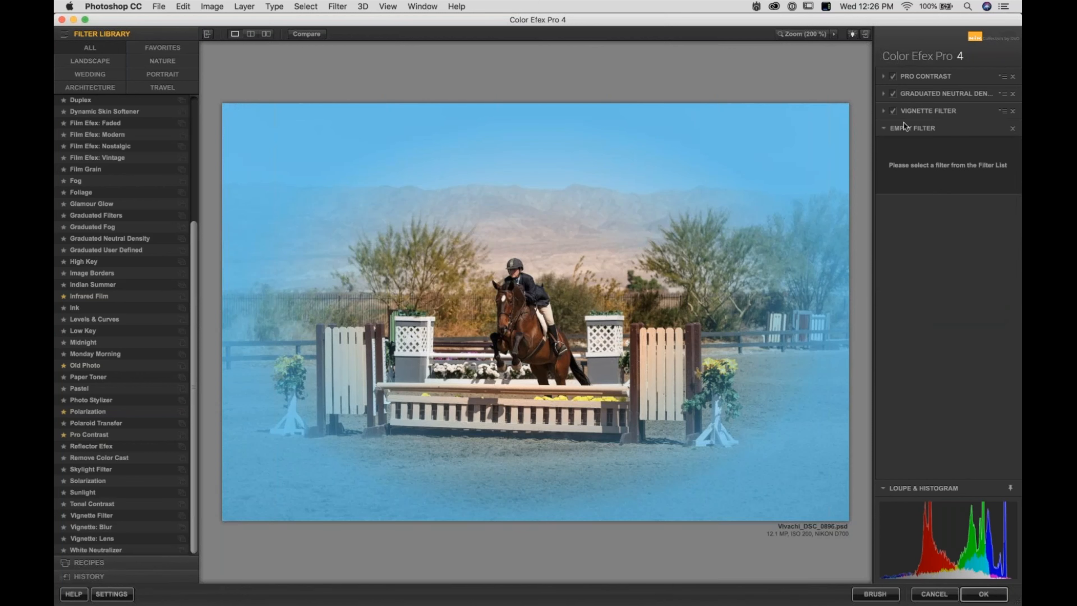
pyautogui.click(1012, 111)
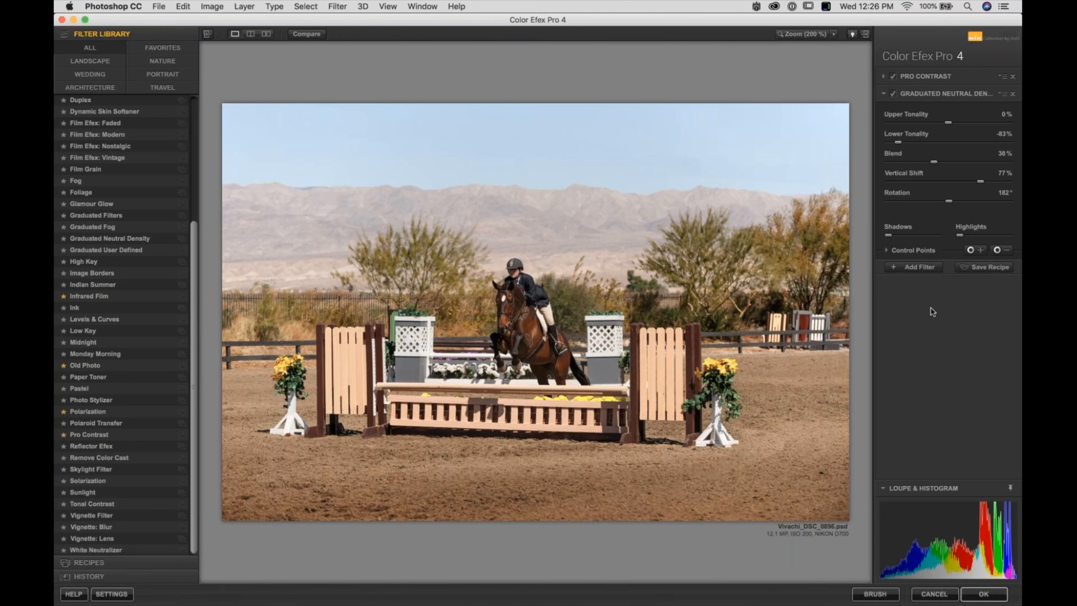
# - Stack a Darken / Lighten Center filter with Border Luminosity -100% and Center Luminosity 100%, centered on the horse
pyautogui.click(907, 270)
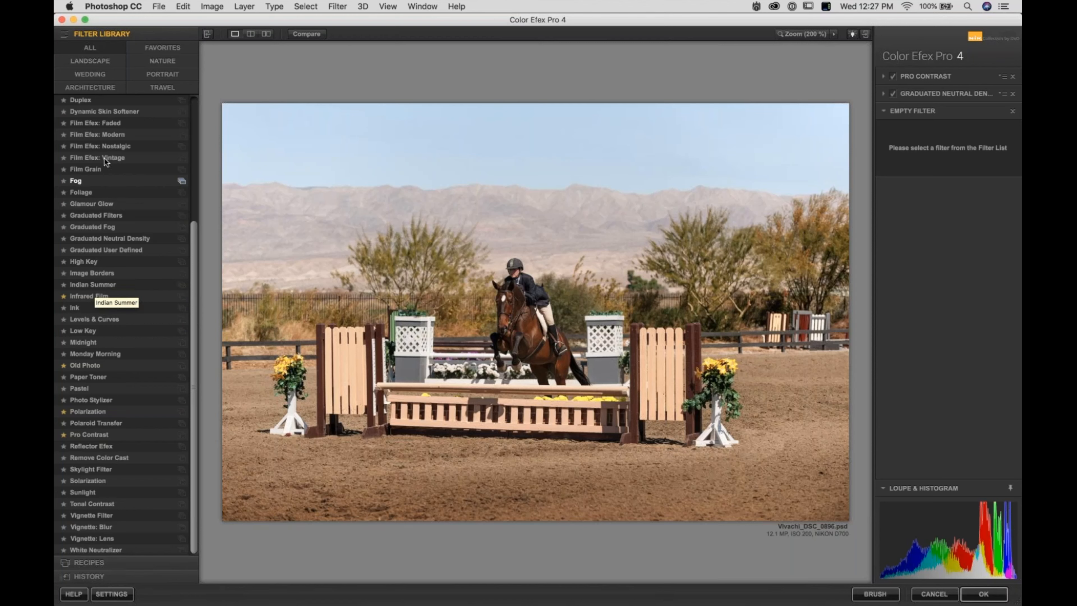
pyautogui.moveTo(191, 266); pyautogui.dragTo(197, 107)
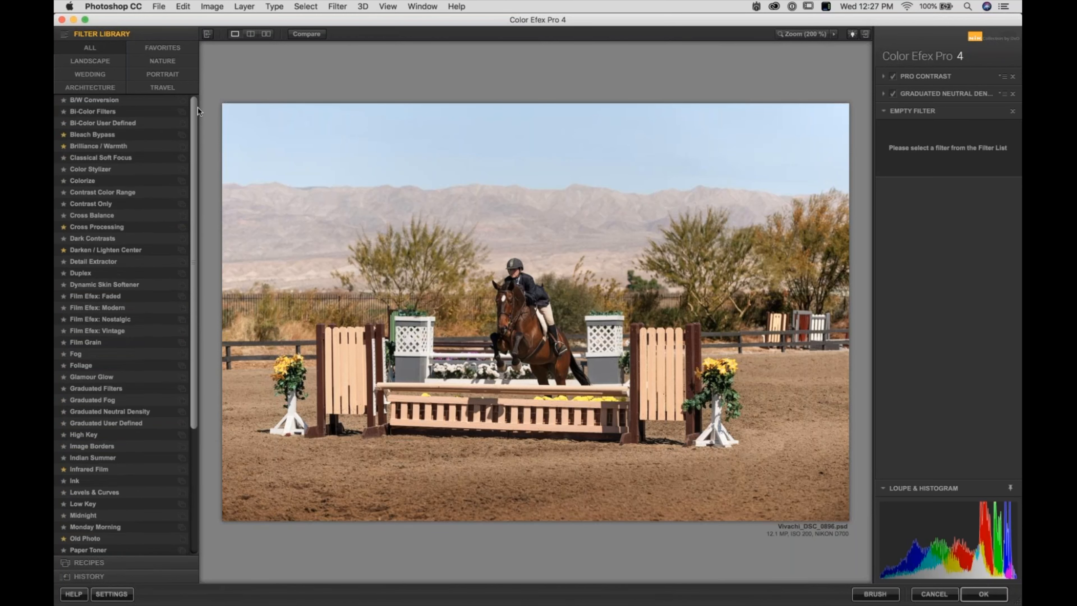
pyautogui.click(104, 251)
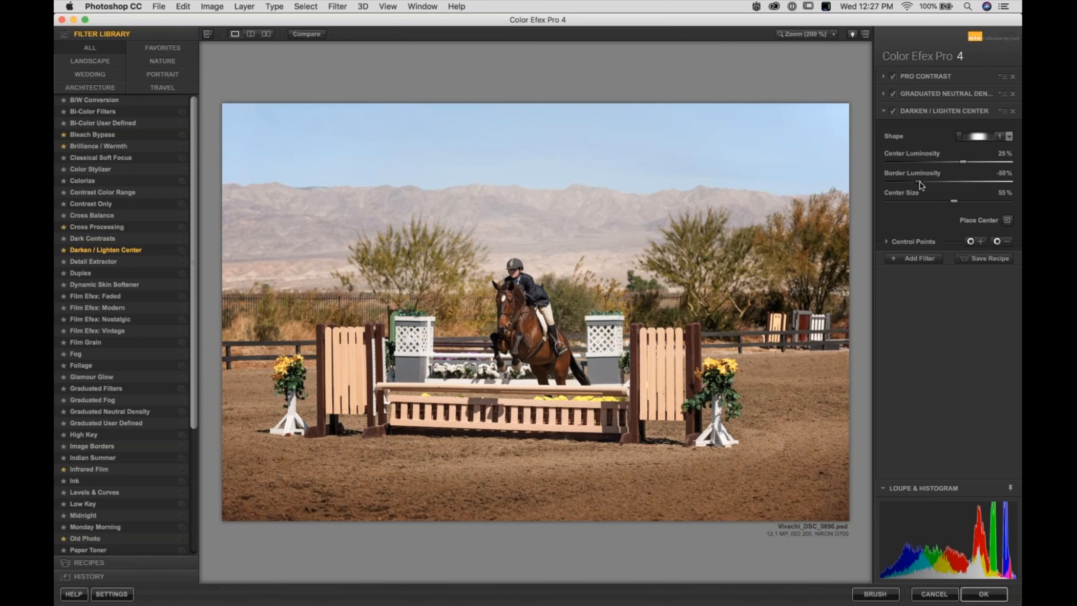
pyautogui.moveTo(920, 185); pyautogui.dragTo(887, 187)
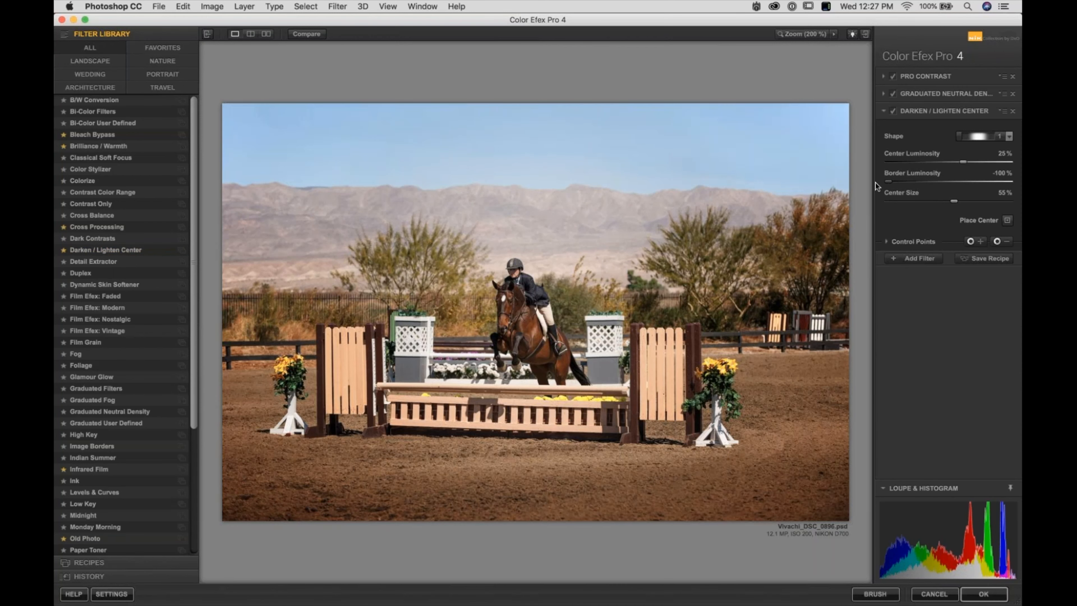
pyautogui.moveTo(963, 162); pyautogui.dragTo(1020, 167)
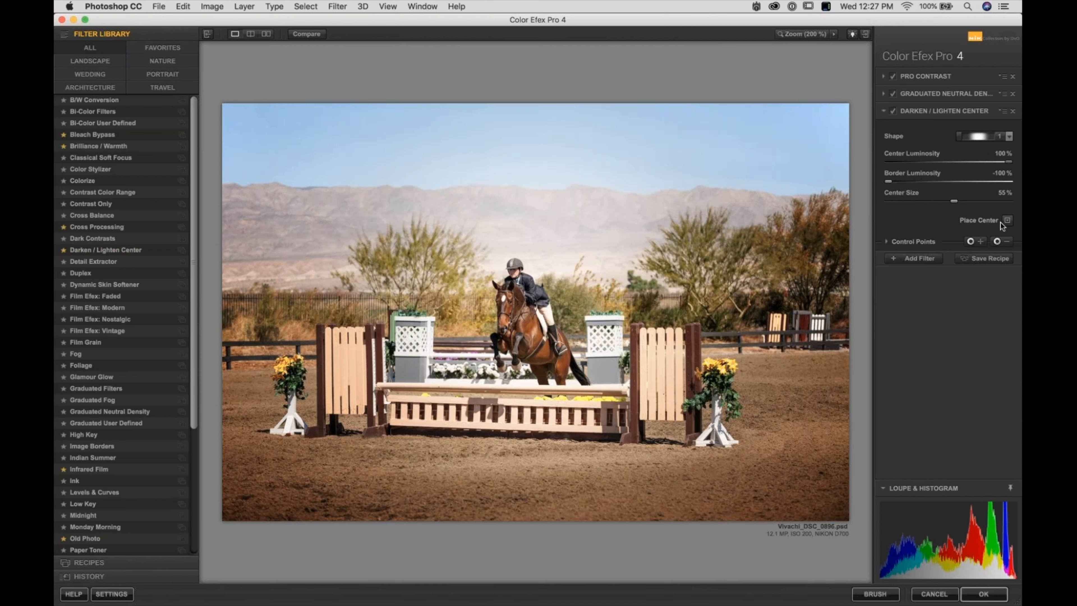
pyautogui.click(513, 353)
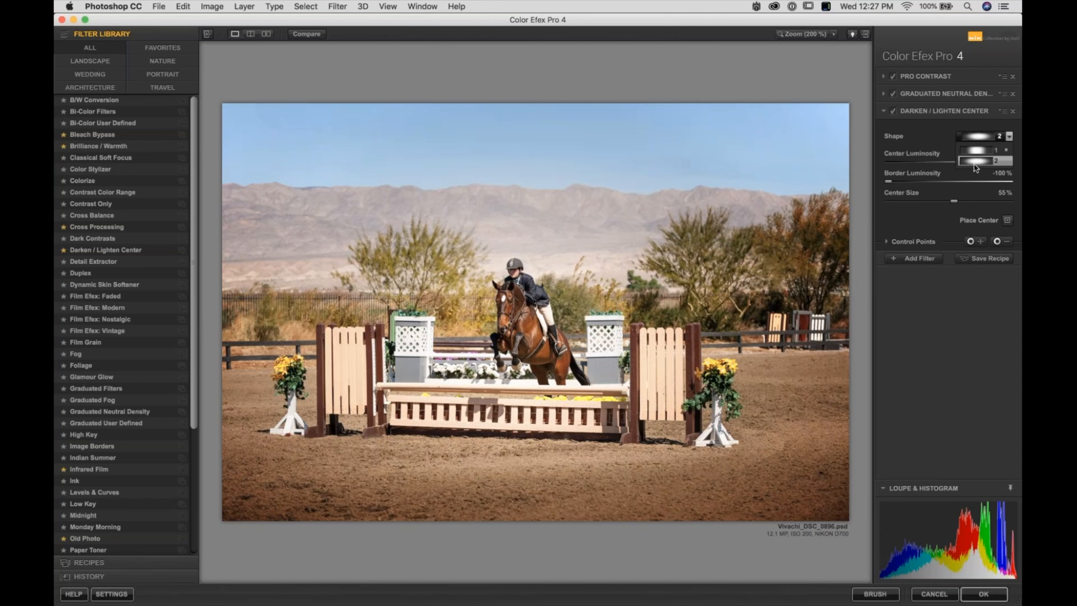
# - Choose Shape 2, try Border Luminosity at 100% and return it to -100%, and set Center Size to 100%
pyautogui.click(974, 164)
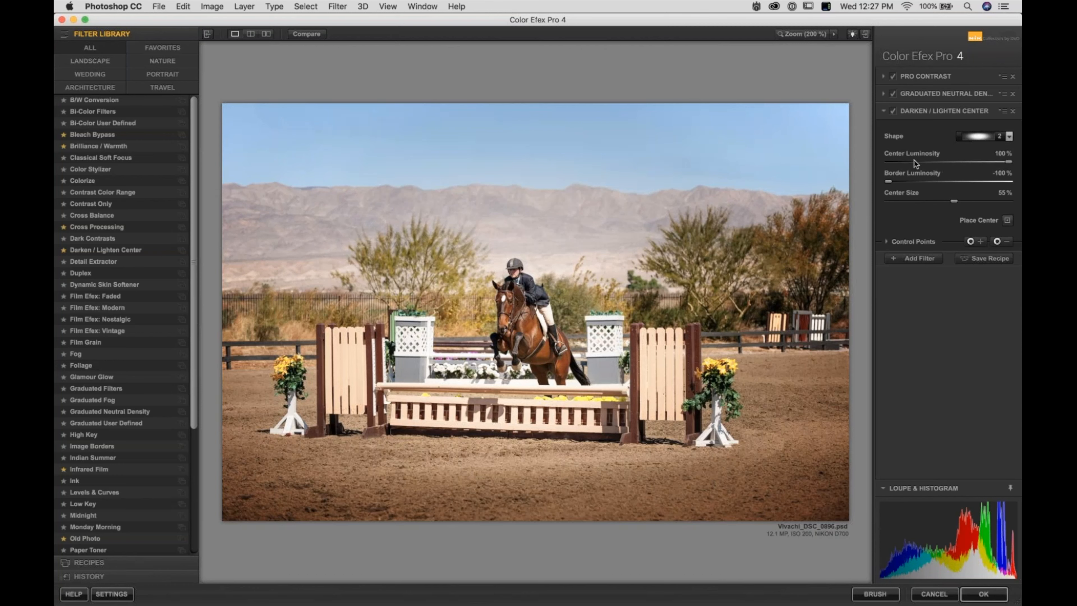
pyautogui.moveTo(1006, 162)
pyautogui.mouseDown()
pyautogui.moveTo(822, 167)
pyautogui.moveTo(1014, 164)
pyautogui.mouseUp()
pyautogui.moveTo(888, 182); pyautogui.dragTo(919, 182)
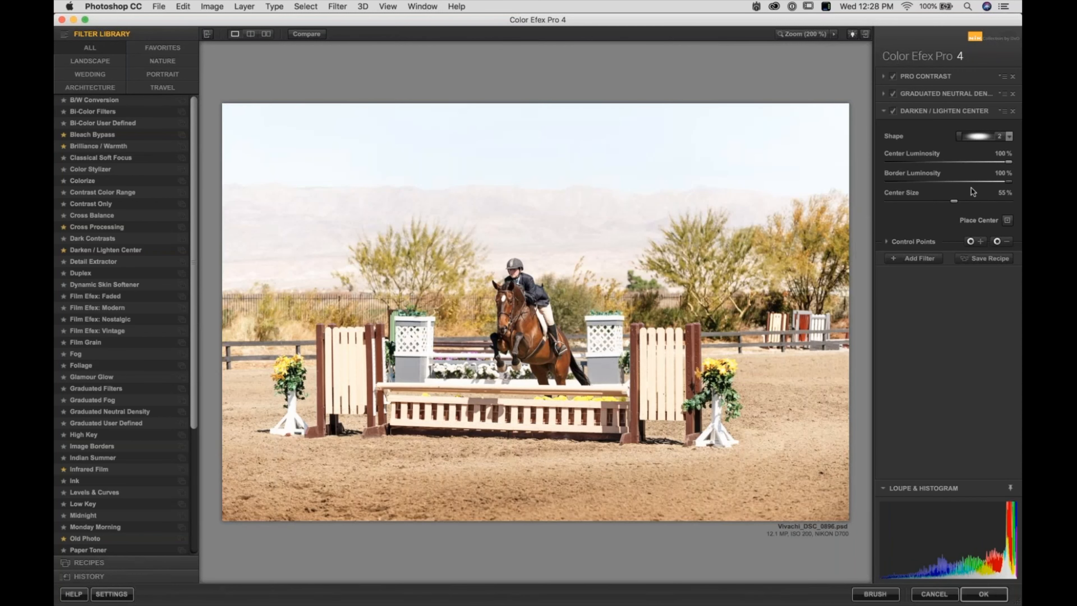
pyautogui.moveTo(632, 186); pyautogui.dragTo(613, 184)
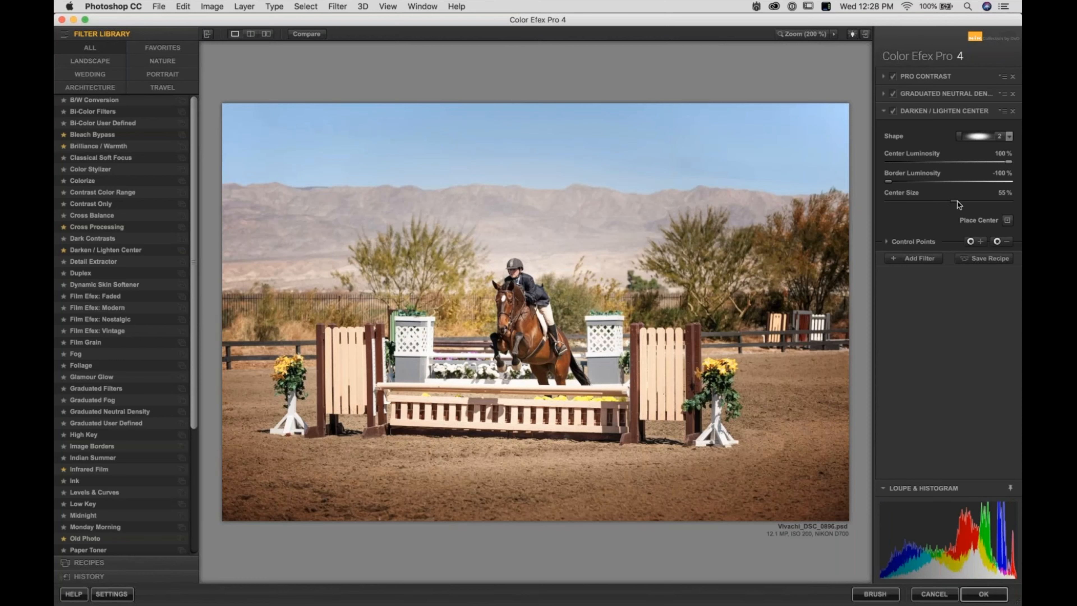
pyautogui.moveTo(948, 201); pyautogui.dragTo(1019, 203)
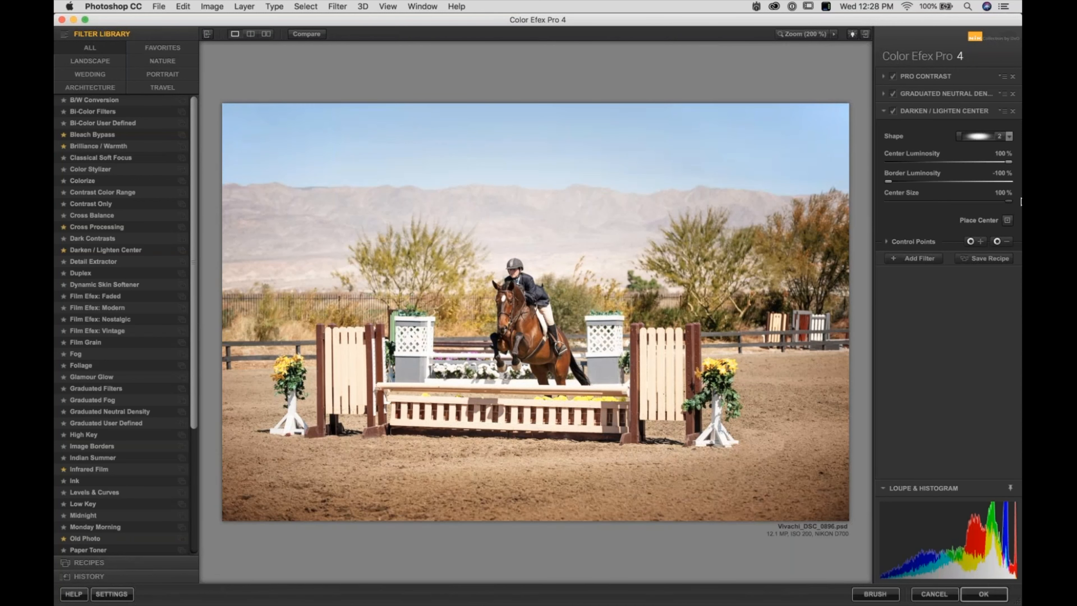
# - Reduce the Darken / Lighten Center filter's Center Size to 17% and set its Border Luminosity to -60%
pyautogui.moveTo(1002, 196); pyautogui.dragTo(914, 201)
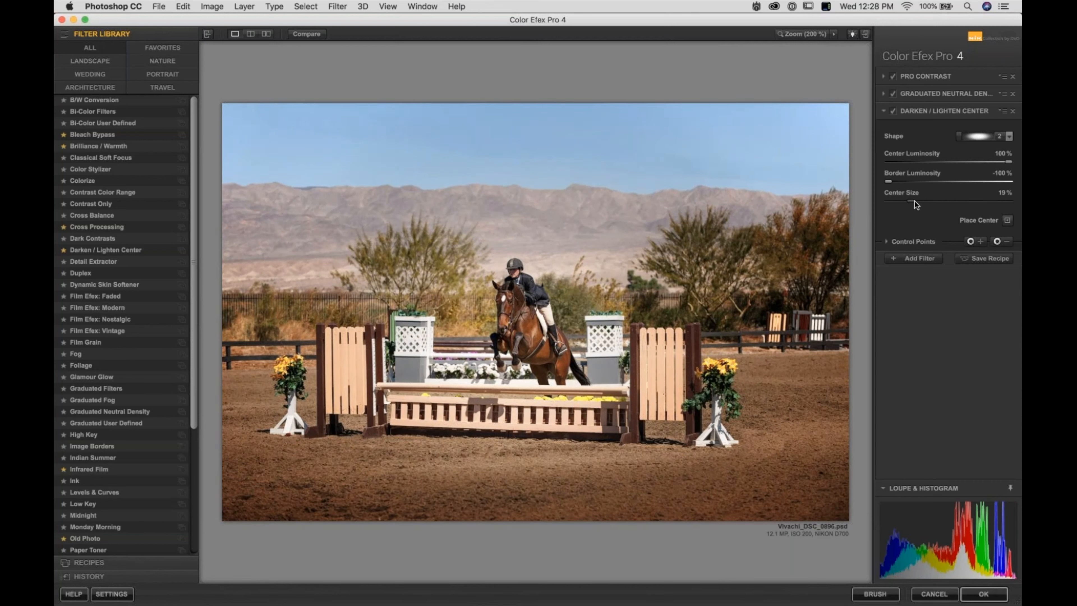
pyautogui.moveTo(912, 200); pyautogui.dragTo(912, 199)
pyautogui.moveTo(889, 182); pyautogui.dragTo(913, 184)
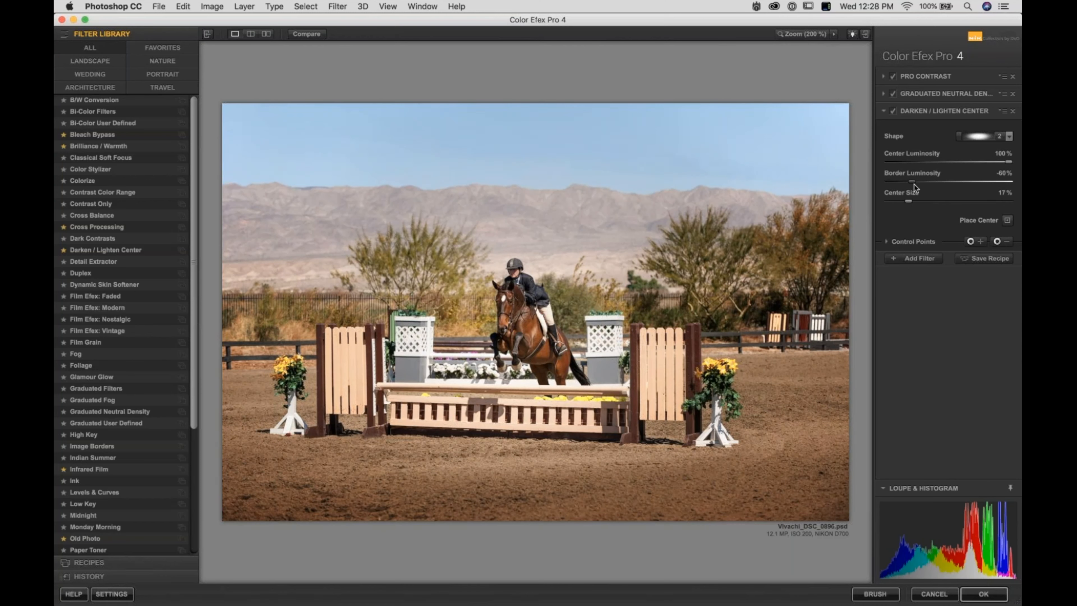
# - Preview the photo without the Darken / Lighten Center effect, and set Center Luminosity to 68% and Border Luminosity to -48%
pyautogui.moveTo(1008, 162)
pyautogui.mouseDown()
pyautogui.moveTo(977, 162)
pyautogui.moveTo(1009, 161)
pyautogui.mouseUp()
pyautogui.click(893, 111)
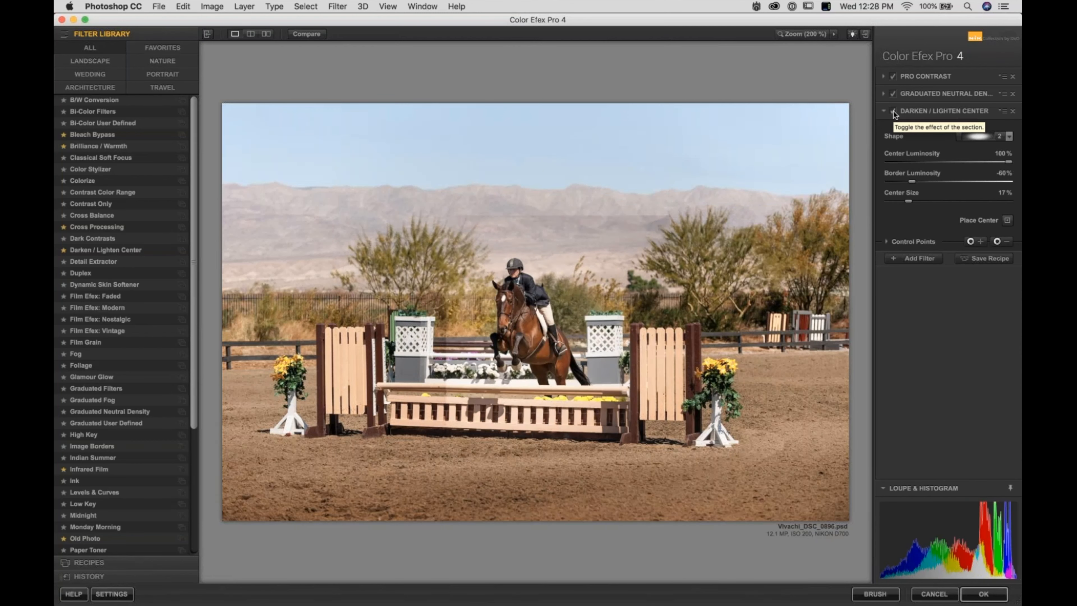
pyautogui.click(893, 111)
pyautogui.moveTo(1004, 164); pyautogui.dragTo(997, 162)
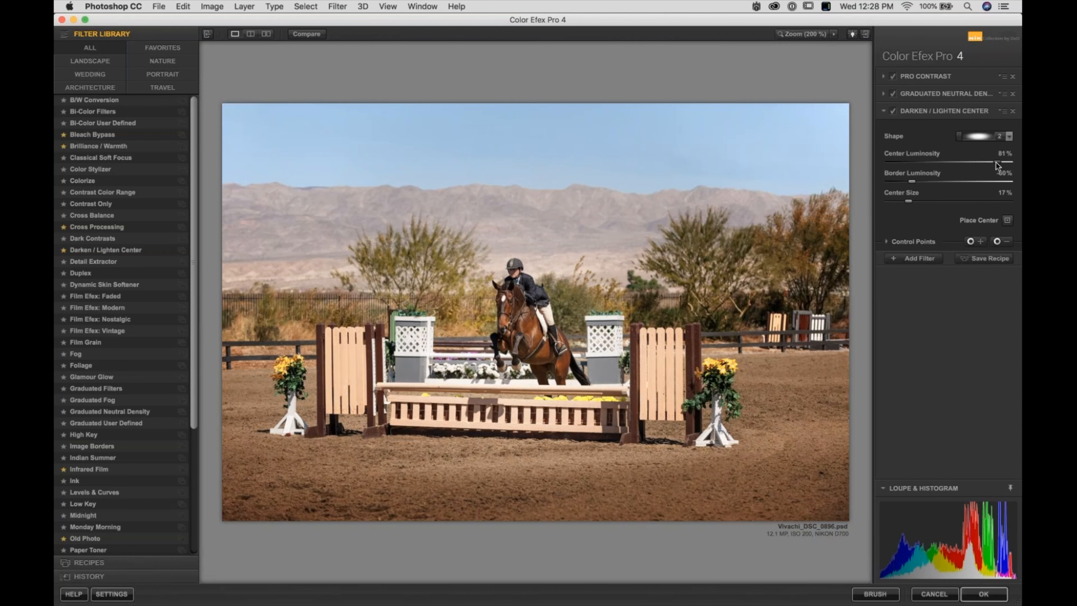
pyautogui.moveTo(995, 163); pyautogui.dragTo(988, 163)
pyautogui.click(918, 181)
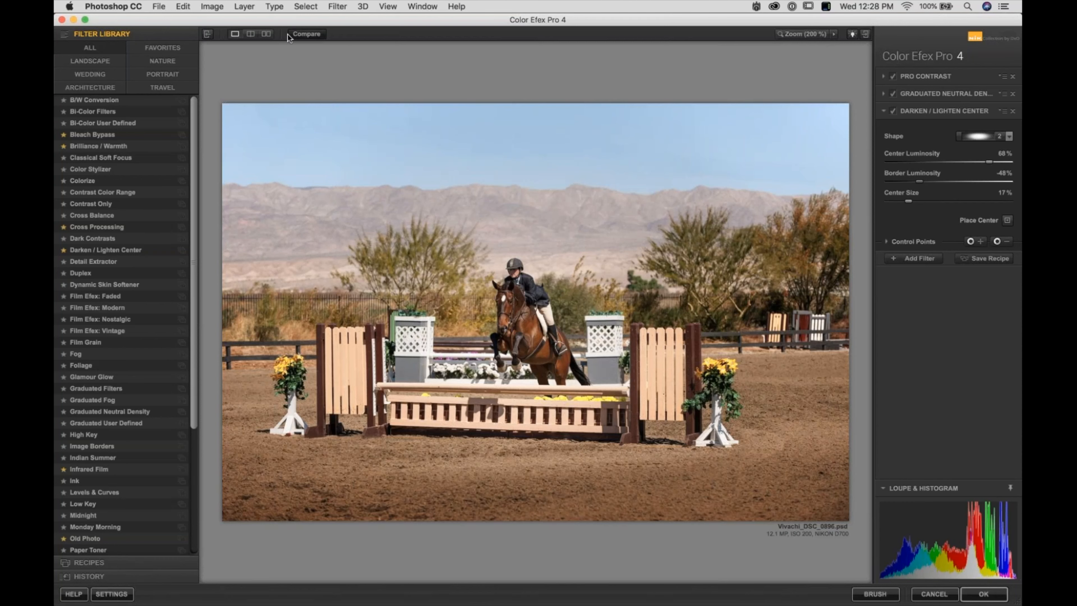
# - Compare the photo with the original, and set the Graduated Neutral Density filter's Lower Tonality to -56%
pyautogui.click(299, 37)
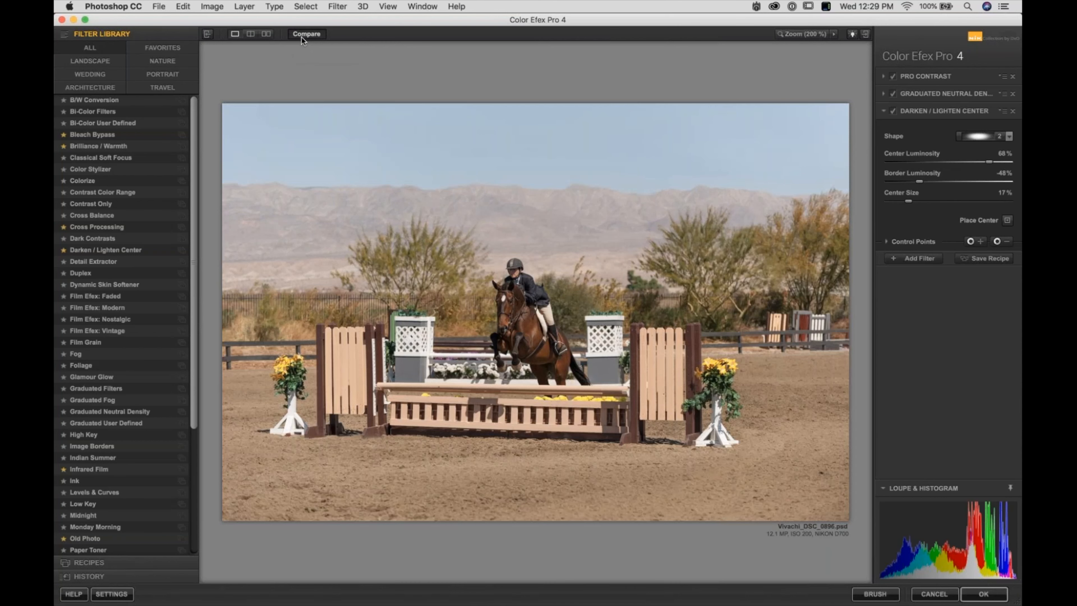
pyautogui.click(306, 34)
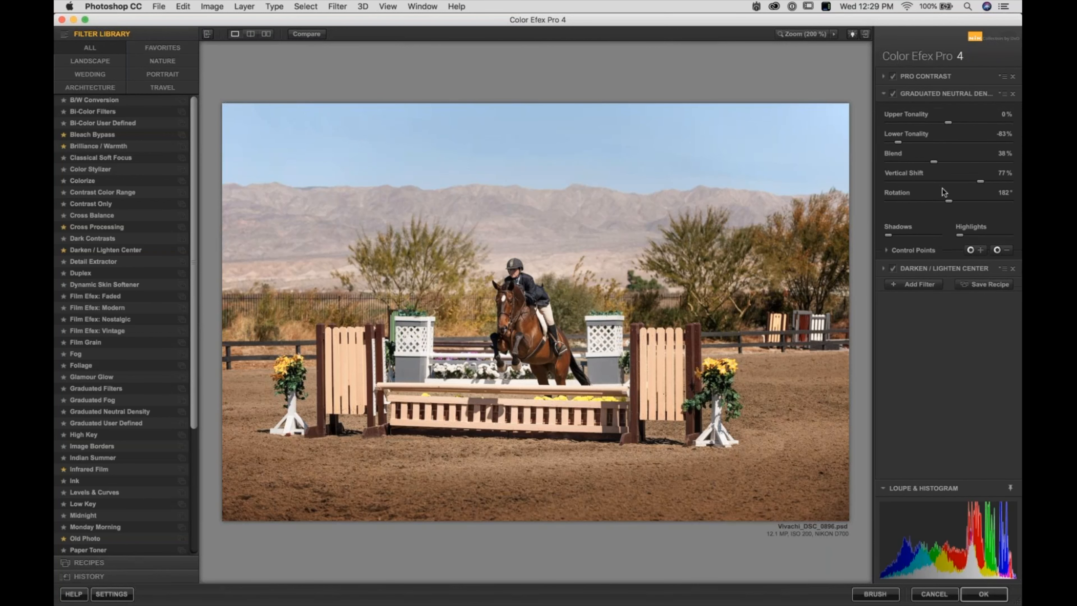
pyautogui.moveTo(901, 143); pyautogui.dragTo(909, 143)
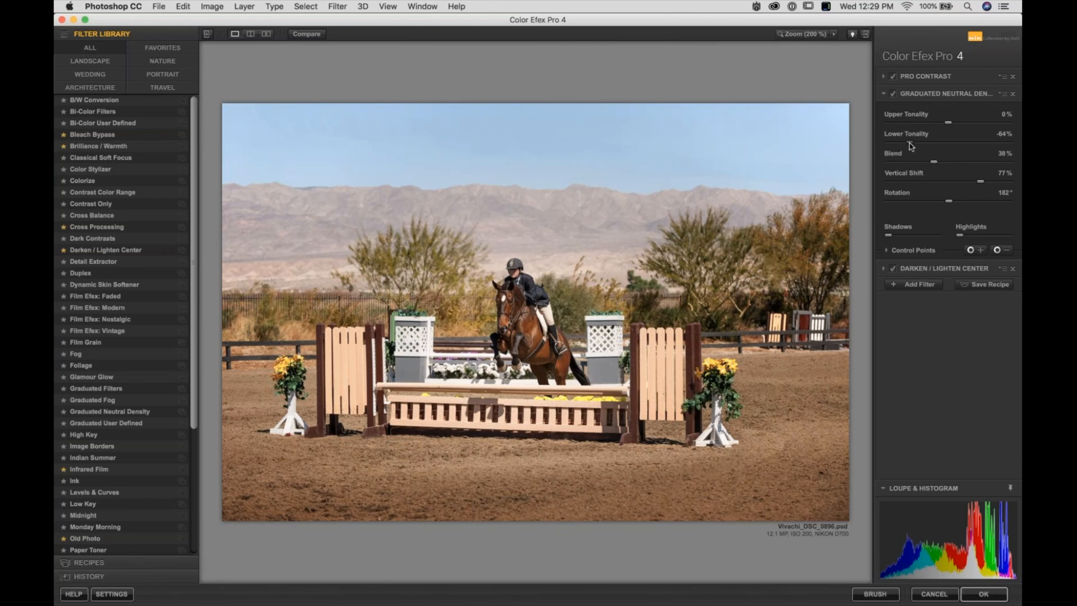
pyautogui.moveTo(912, 143); pyautogui.dragTo(914, 143)
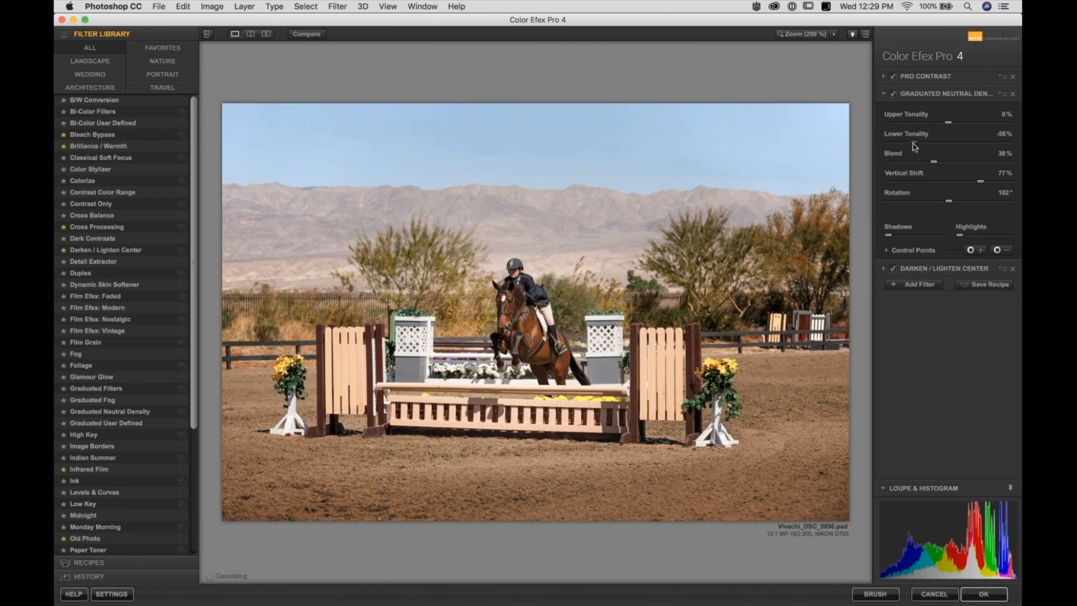
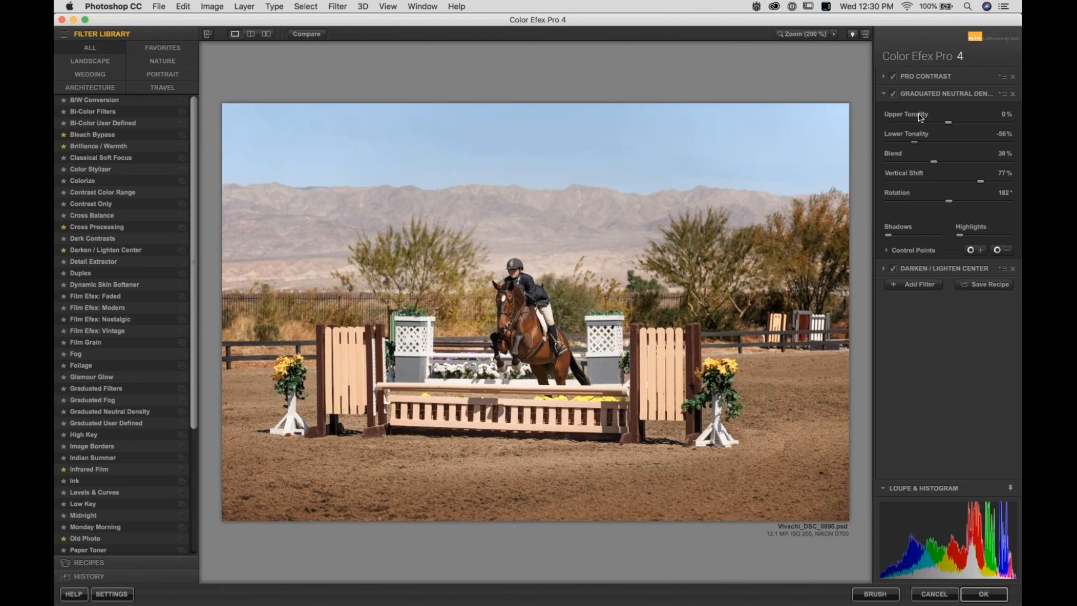
# - Save the current filter stack as a custom recipe named "Thermal corrective"
pyautogui.click(990, 288)
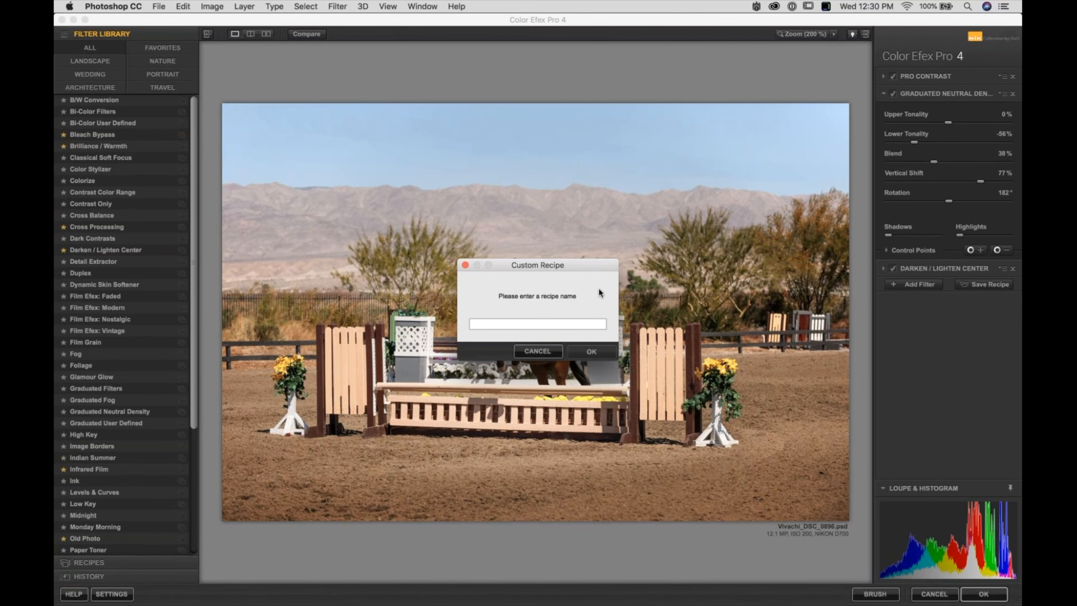
pyautogui.write('Thermal ')
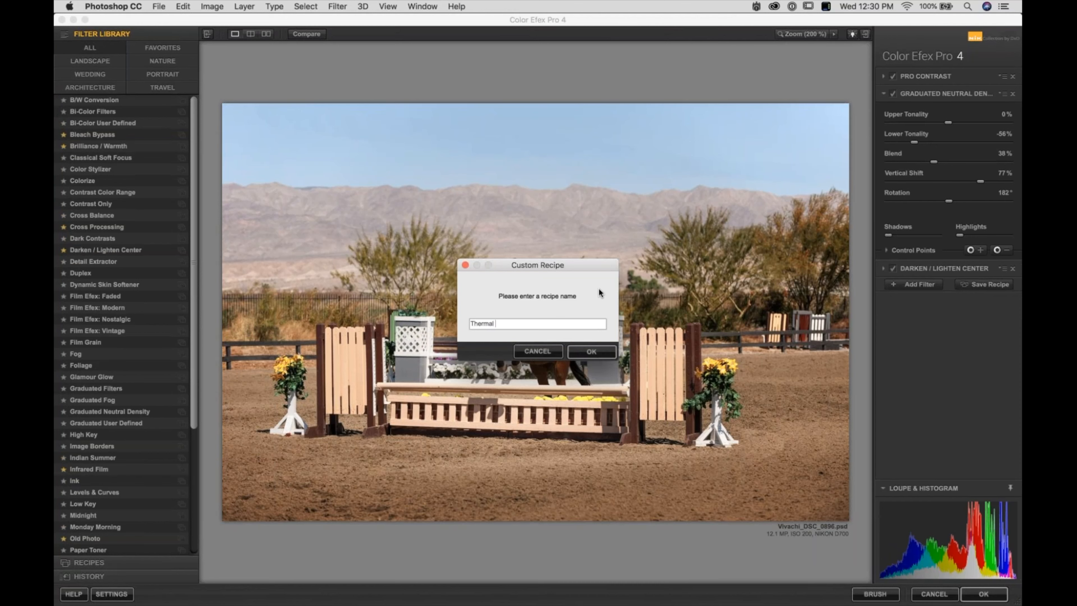
pyautogui.write('corrective preset')
pyautogui.moveTo(564, 328); pyautogui.dragTo(521, 325)
pyautogui.press('Right')
pyautogui.press('BackSpace')
pyautogui.press('BackSpace')
pyautogui.press('BackSpace')
pyautogui.press('BackSpace')
pyautogui.press('BackSpace')
pyautogui.press('BackSpace')
pyautogui.click(595, 352)
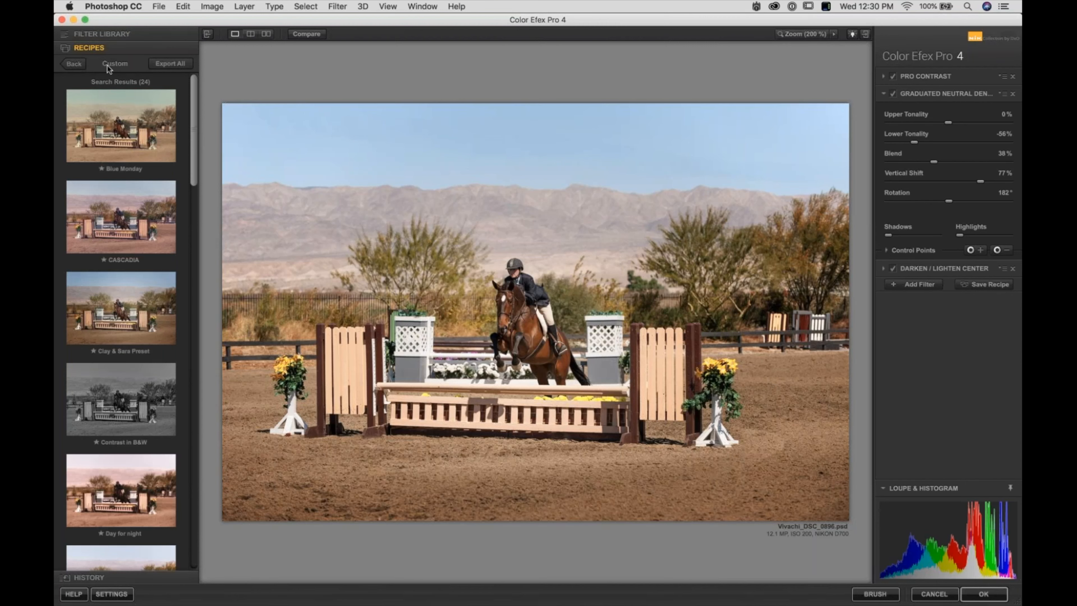
# - Locate the Thermal corrective recipe among the custom recipes, and apply the filter stack to the horse photo in Photoshop
pyautogui.moveTo(196, 98); pyautogui.dragTo(189, 514)
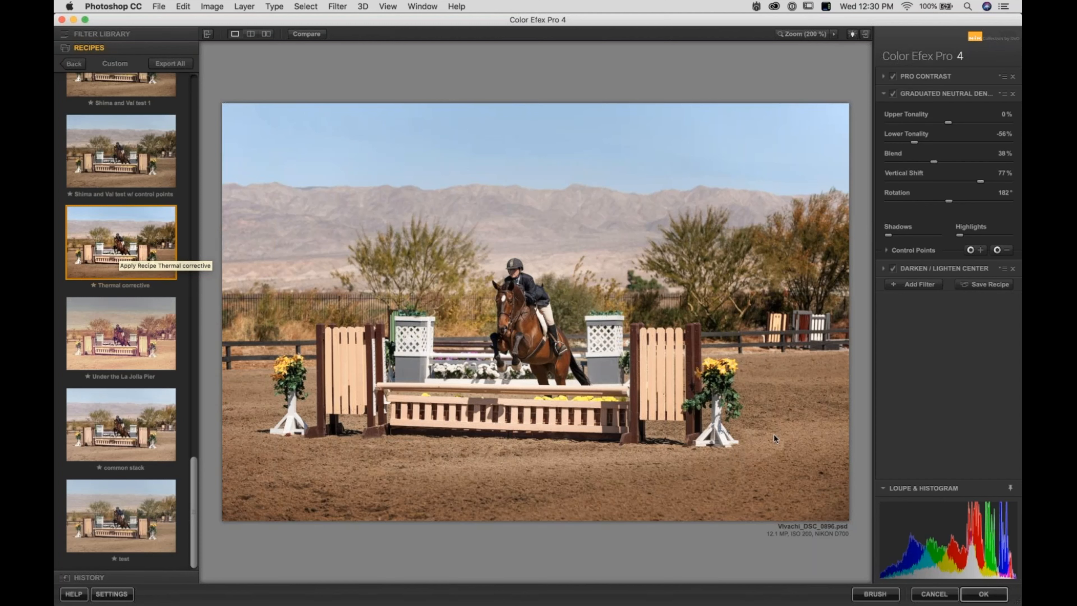
pyautogui.click(988, 595)
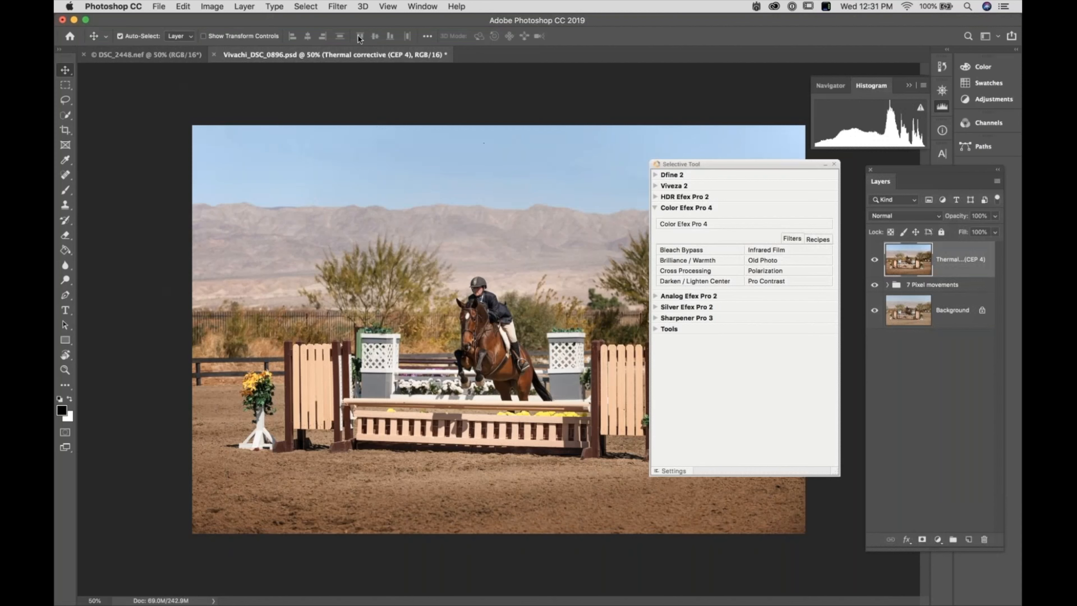
pyautogui.click(824, 164)
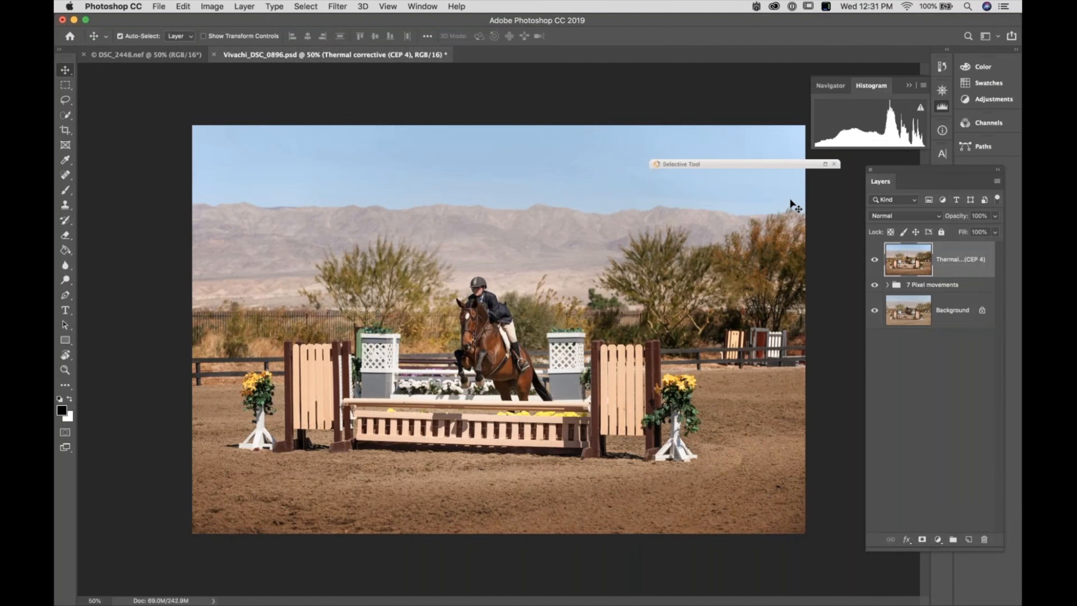
# - Switch to the DSC_2448.nef temple image and open it in Color Efex Pro 4 from the Selective Tool
pyautogui.moveTo(777, 602)
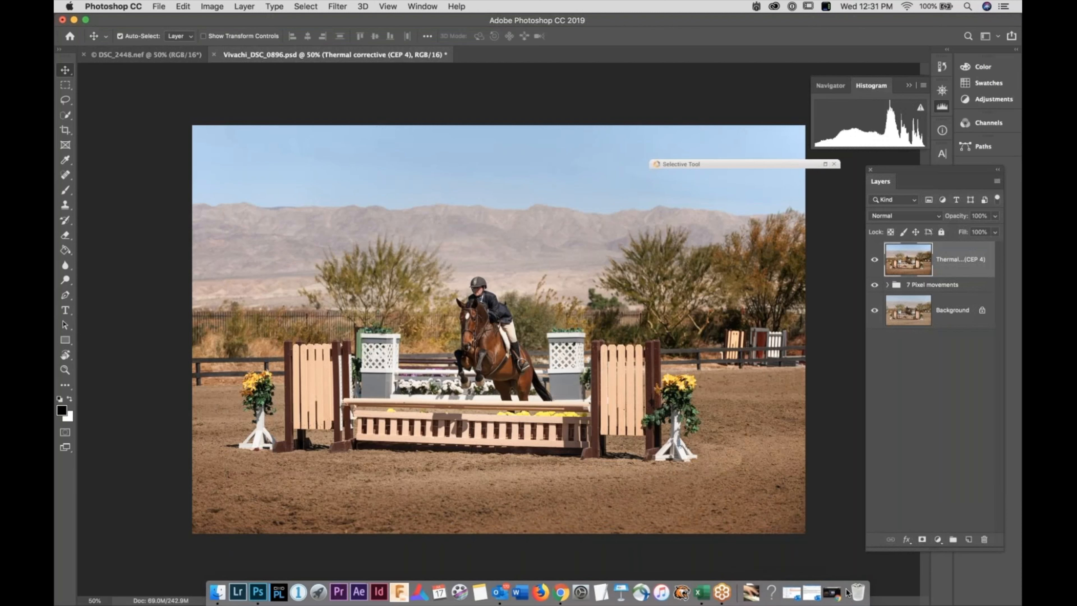
pyautogui.click(846, 591)
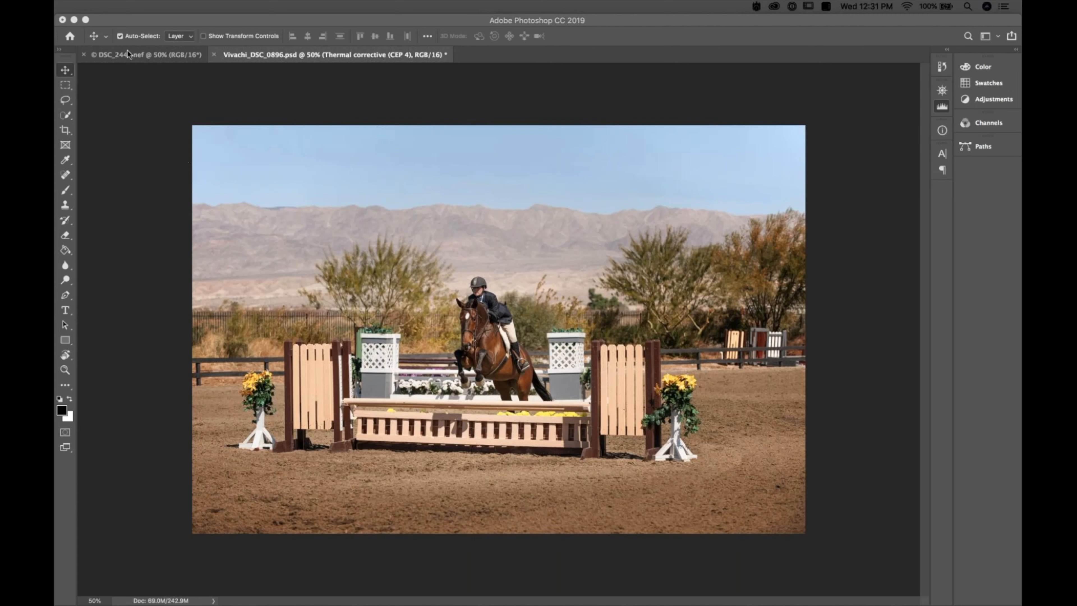
pyautogui.click(134, 59)
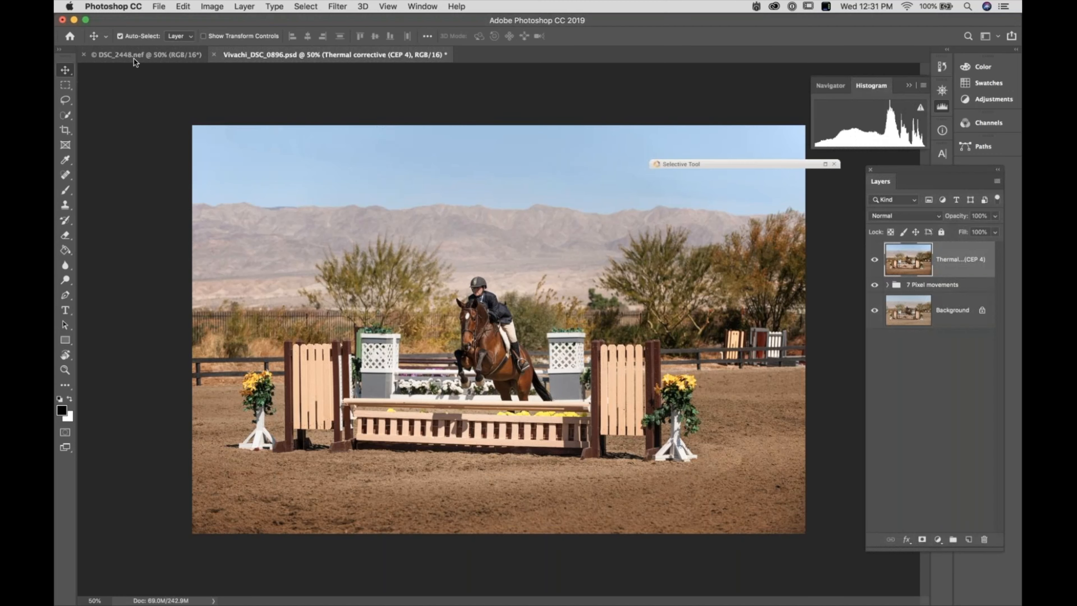
pyautogui.click(133, 54)
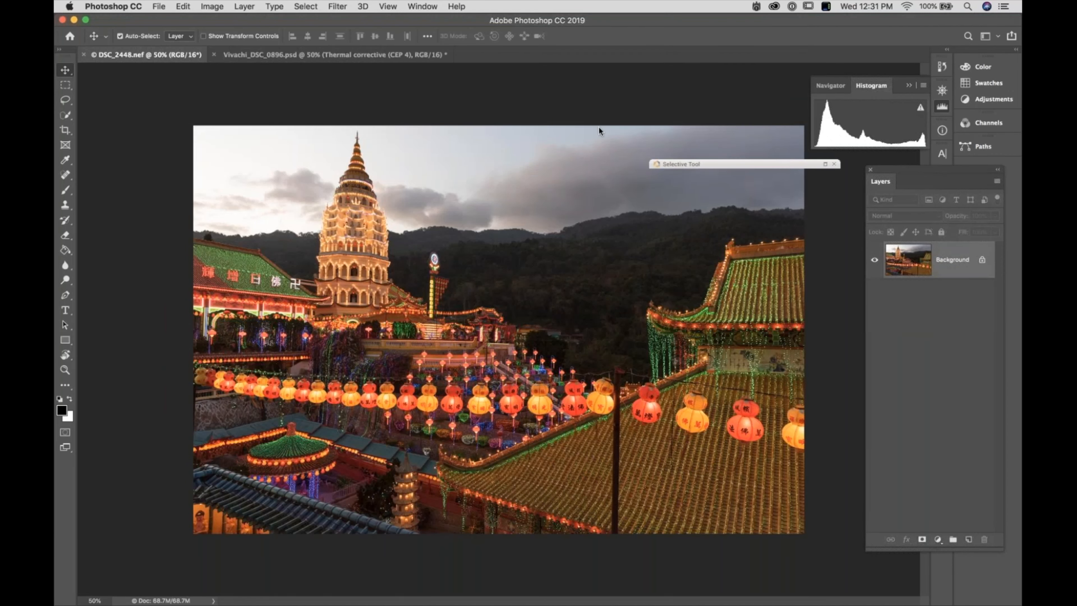
pyautogui.moveTo(599, 128); pyautogui.dragTo(627, 127)
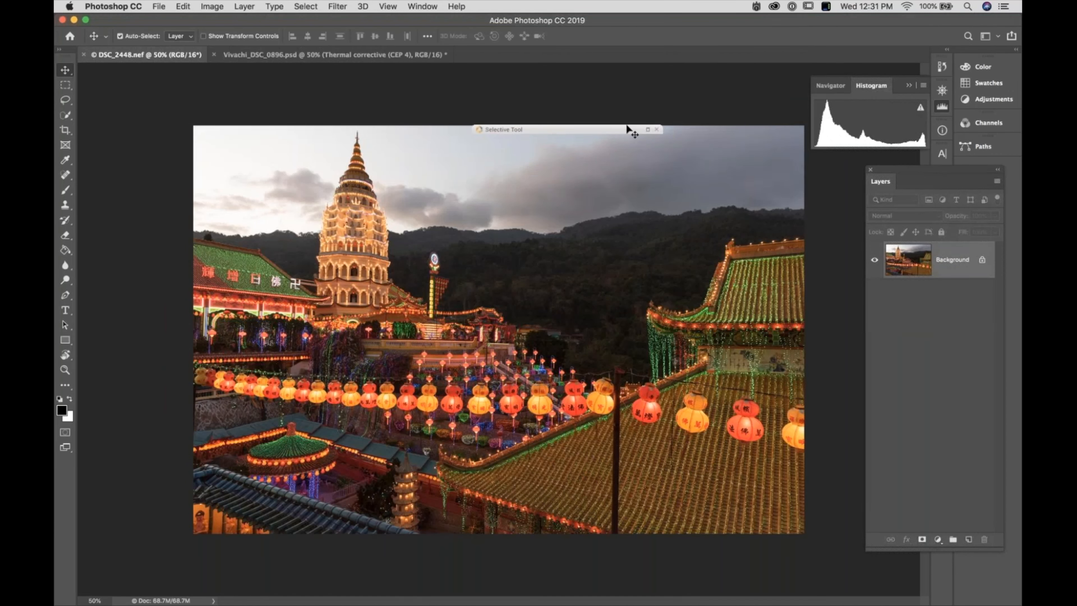
pyautogui.click(647, 130)
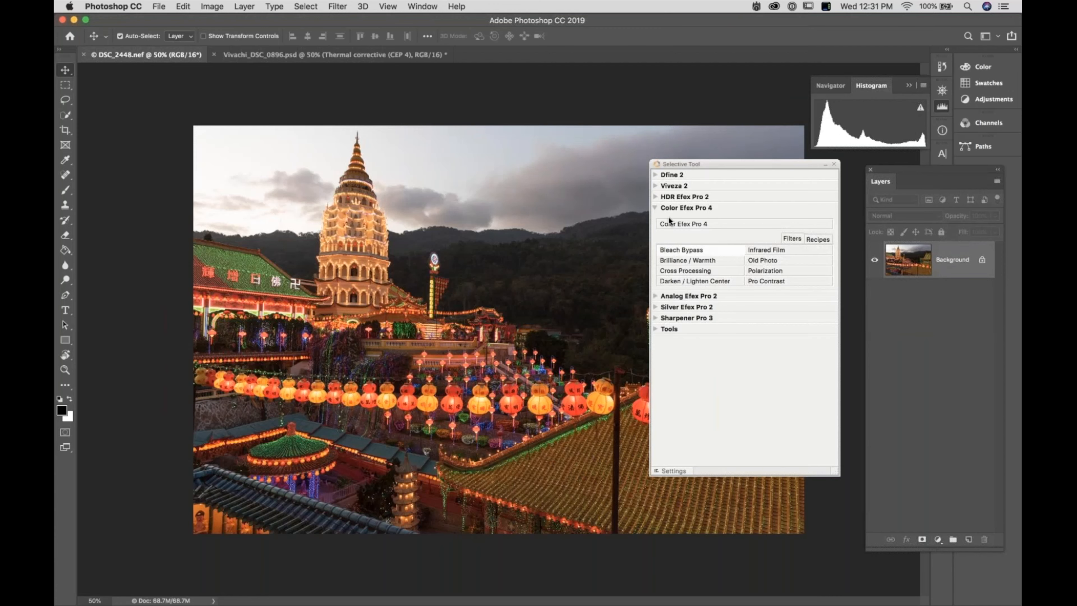
pyautogui.click(684, 221)
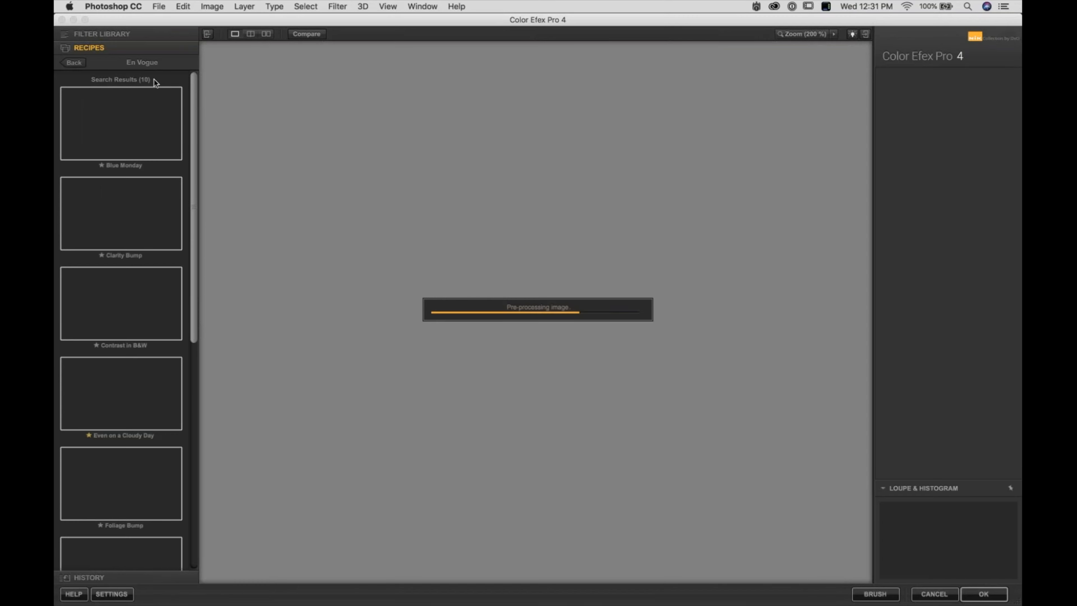
# - Apply the custom recipe "Under the La Jolla Pier" to the temple image, replacing the current filters
pyautogui.click(76, 63)
pyautogui.click(126, 85)
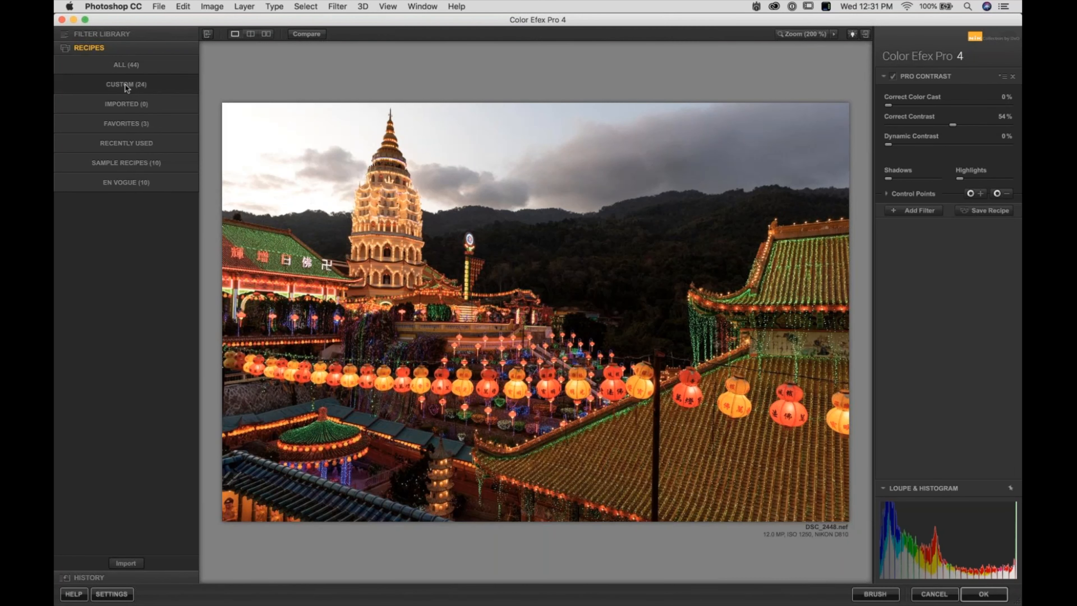
pyautogui.moveTo(194, 118); pyautogui.dragTo(174, 511)
pyautogui.click(115, 342)
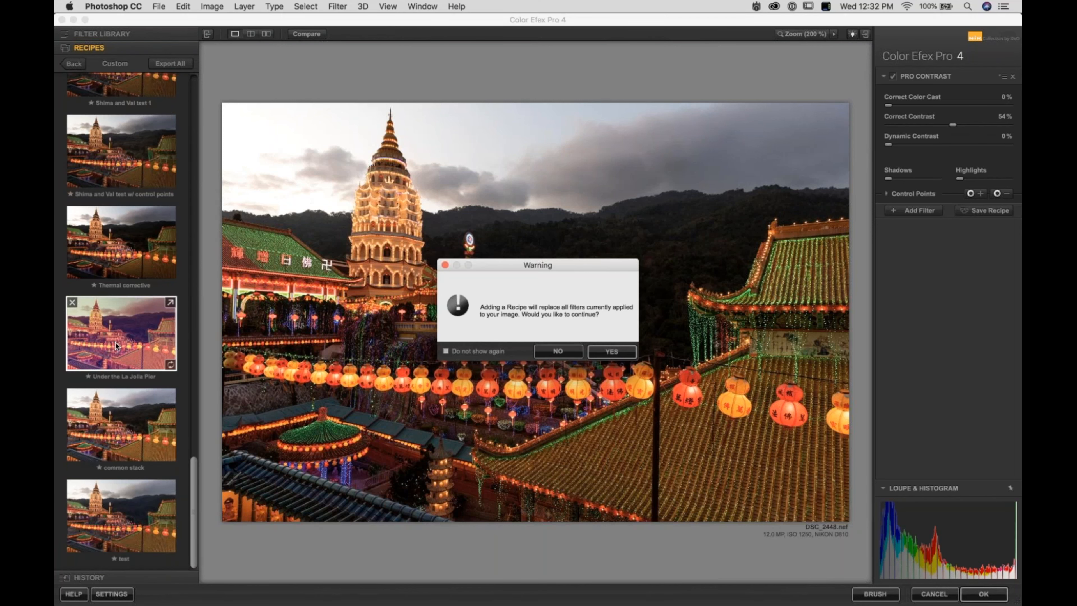
pyautogui.click(618, 348)
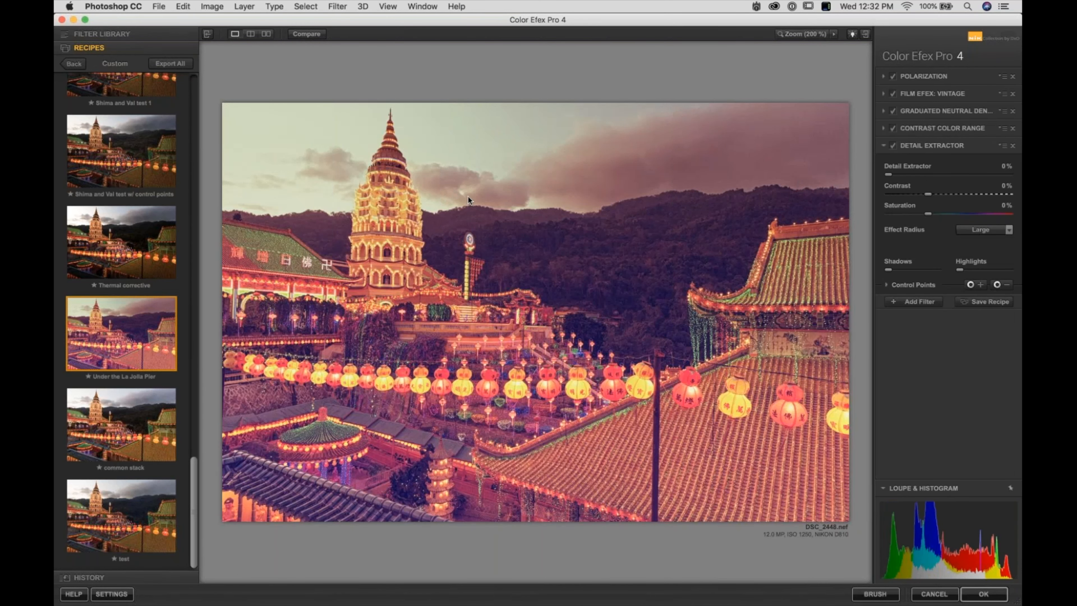
# - Hide the recipe browser to enlarge the preview, and disable all five filters of the applied recipe
pyautogui.click(207, 34)
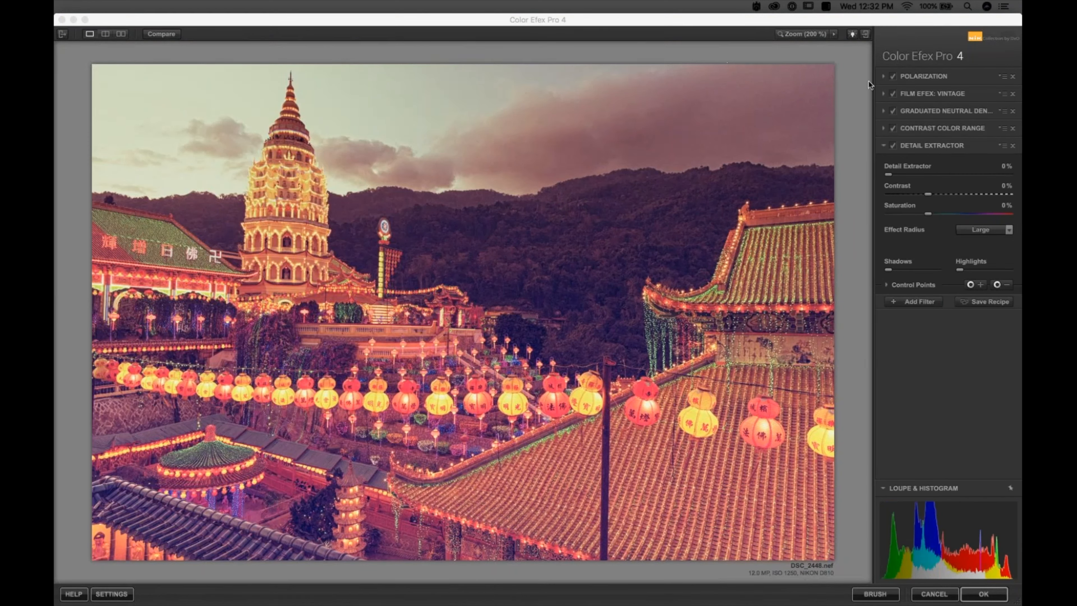
pyautogui.click(893, 76)
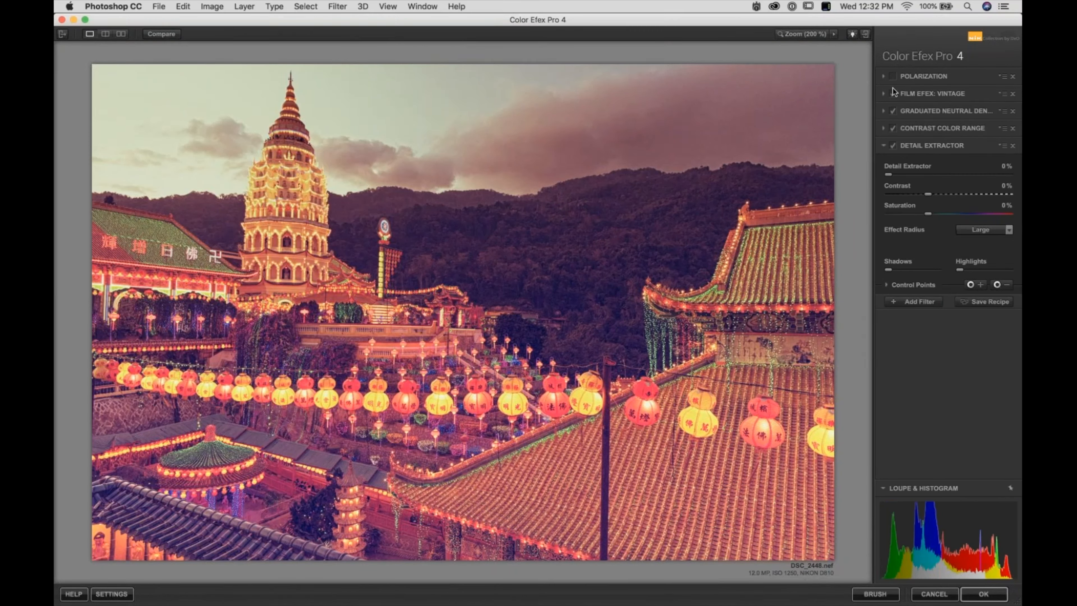
pyautogui.click(892, 93)
pyautogui.click(892, 110)
pyautogui.click(892, 128)
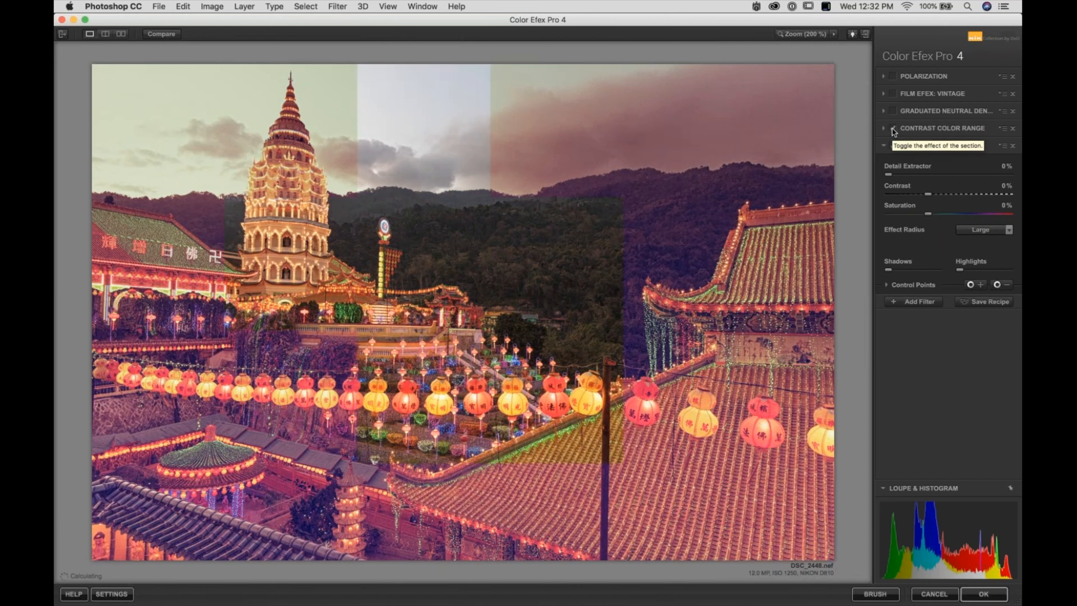
pyautogui.click(892, 147)
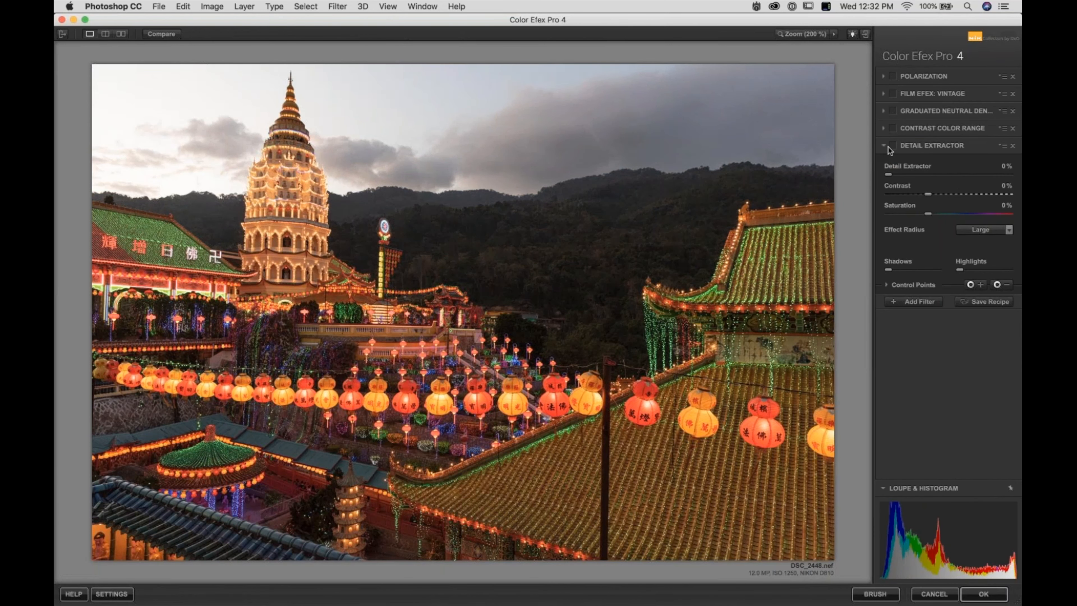
# - Re-enable Detail Extractor, Contrast Color Range and Film Efex: Vintage, and remove Graduated Neutral Density from the stack
pyautogui.click(893, 128)
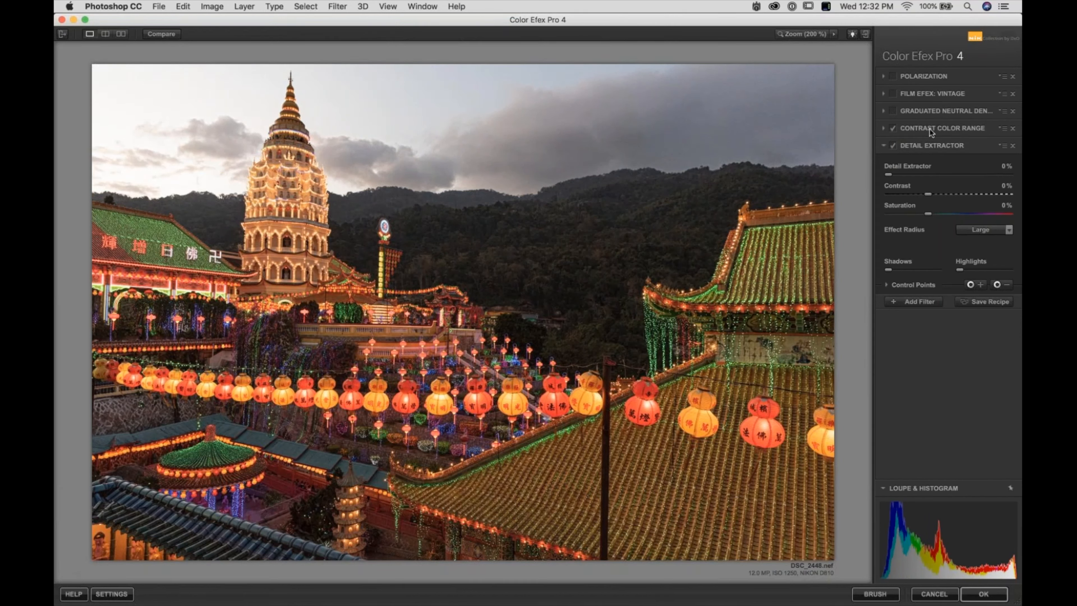
pyautogui.click(892, 112)
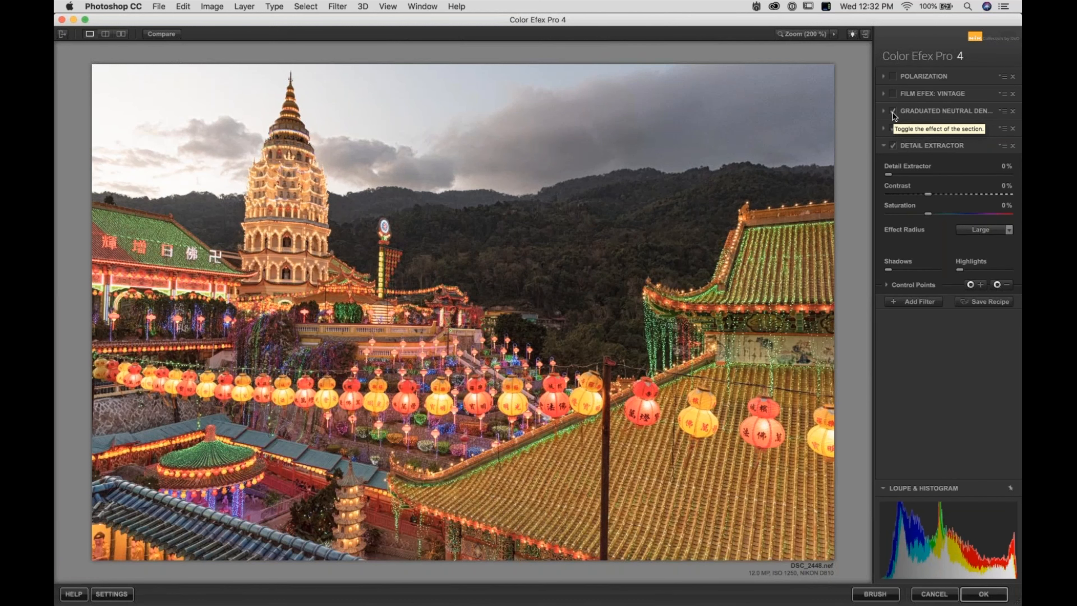
pyautogui.click(893, 112)
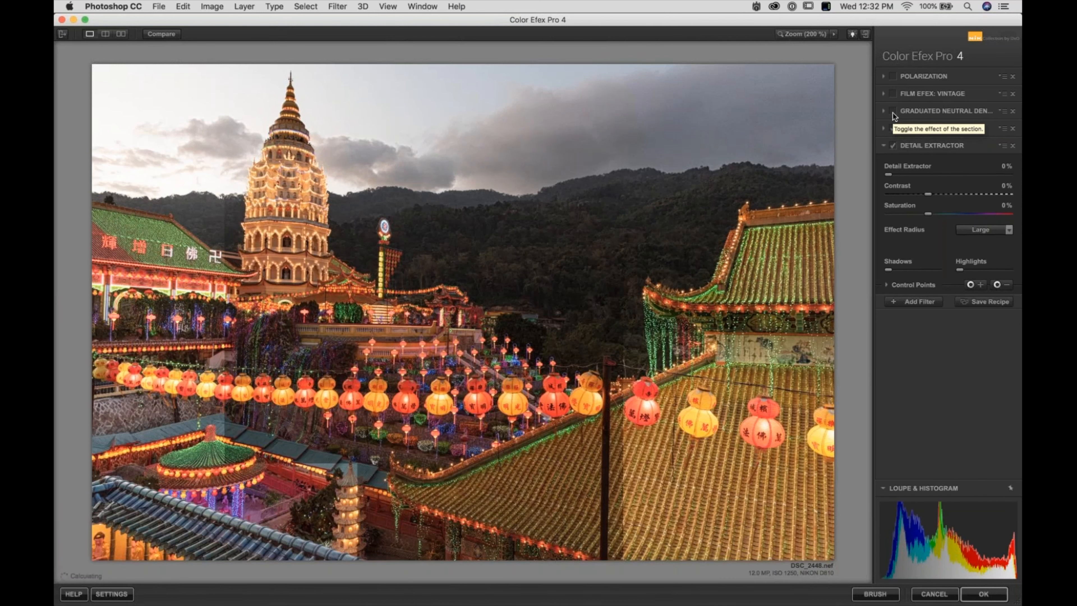
pyautogui.click(1012, 111)
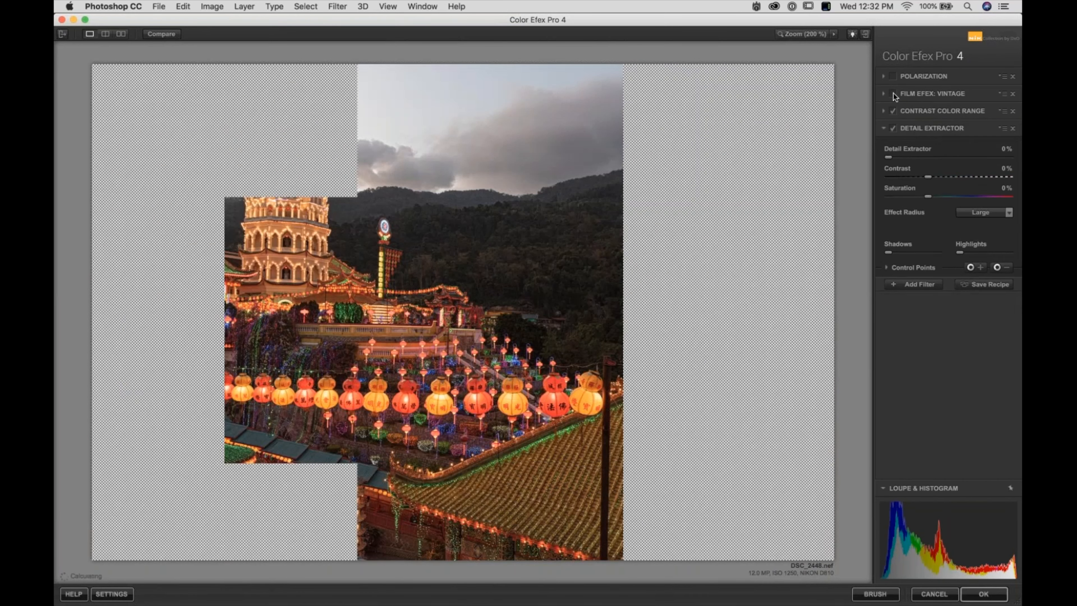
pyautogui.click(892, 93)
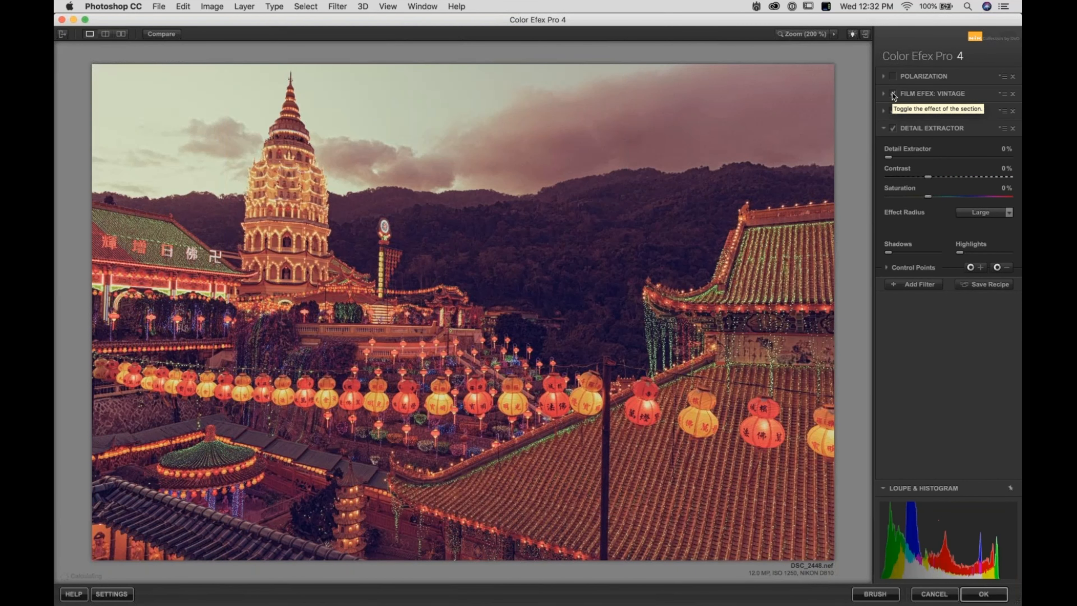
# - Re-enable Polarization, and add a 0% opacity control point on the upper-right sky in Film Efex: Vintage, enlarging its area of effect
pyautogui.click(893, 77)
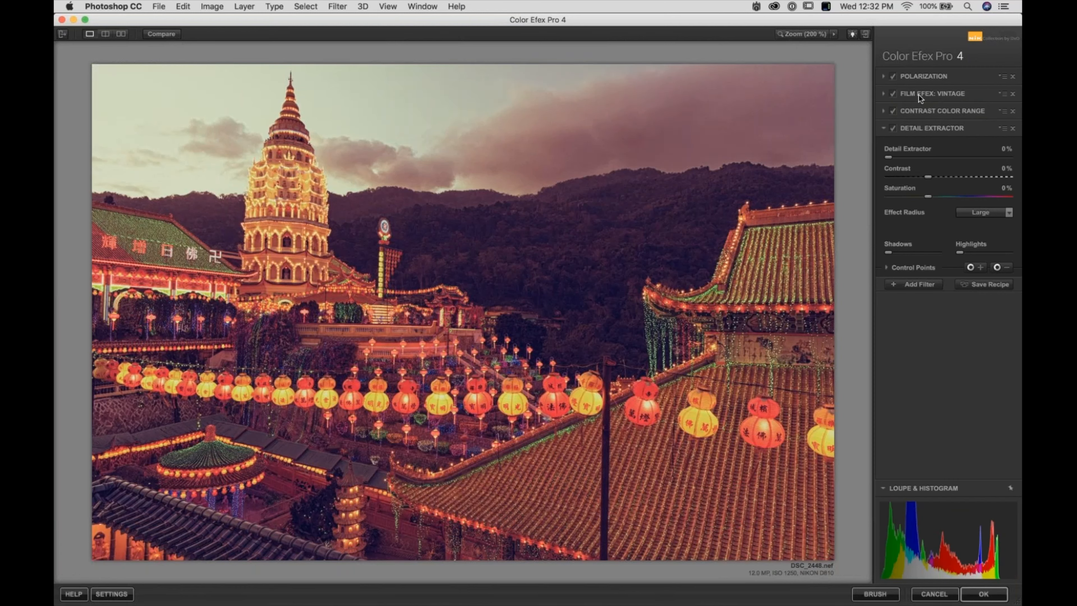
pyautogui.click(918, 95)
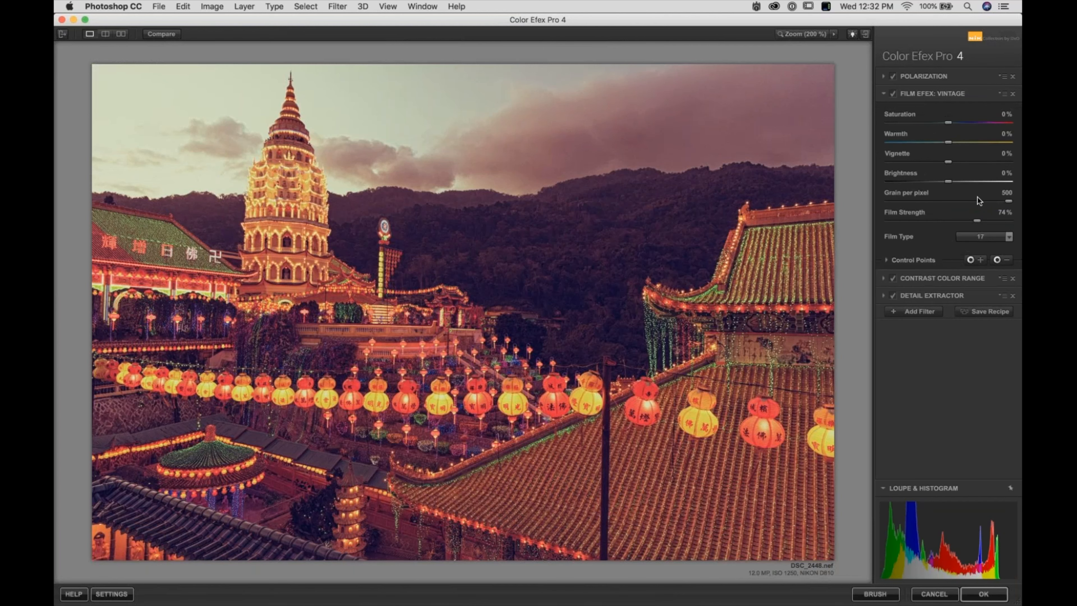
pyautogui.click(996, 260)
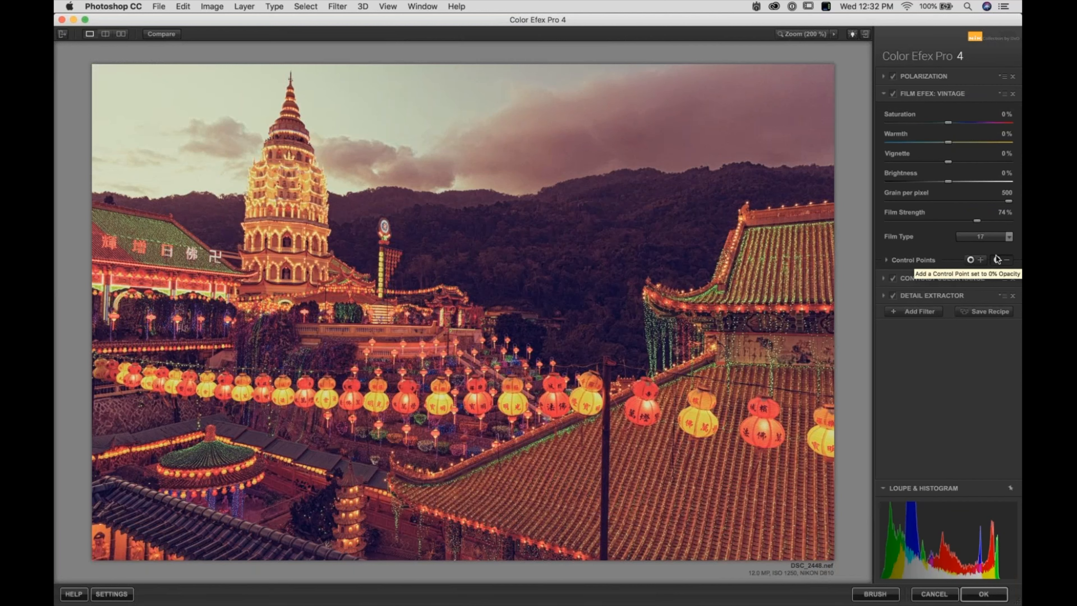
pyautogui.click(716, 102)
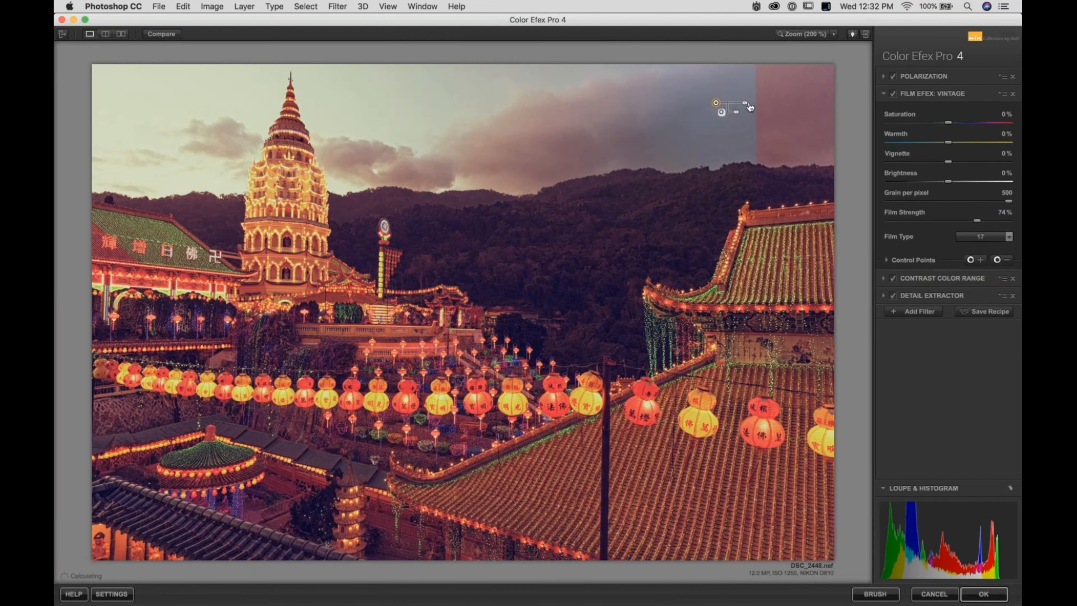
pyautogui.moveTo(746, 104); pyautogui.dragTo(766, 106)
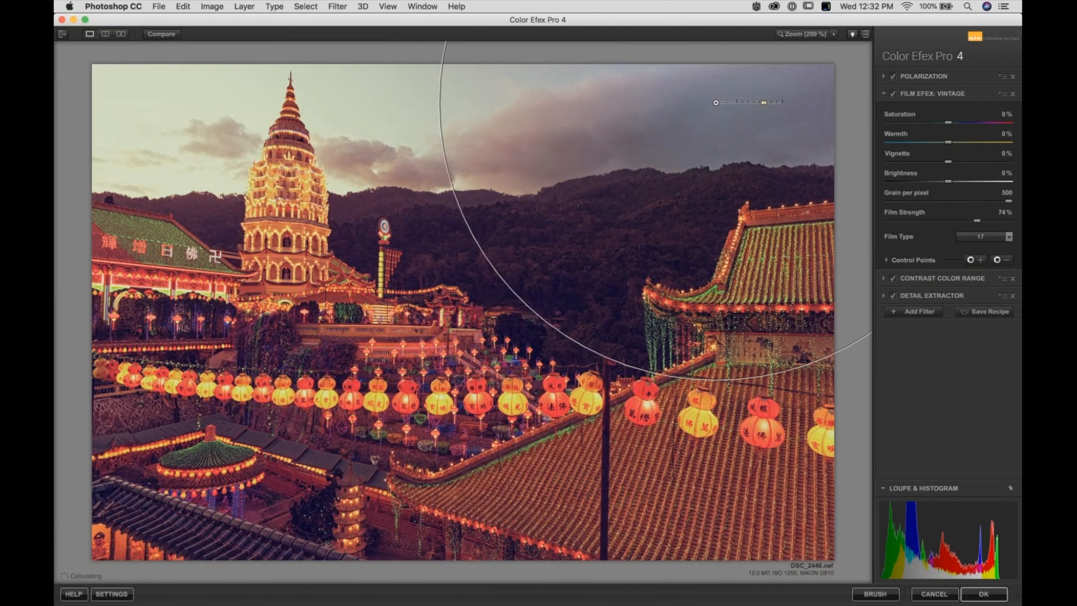
# - Move the control point from the sky to the dark hillside, and duplicate it onto the lower rooftops and the pagoda
pyautogui.moveTo(716, 103); pyautogui.dragTo(671, 209)
pyautogui.moveTo(664, 260); pyautogui.dragTo(663, 256)
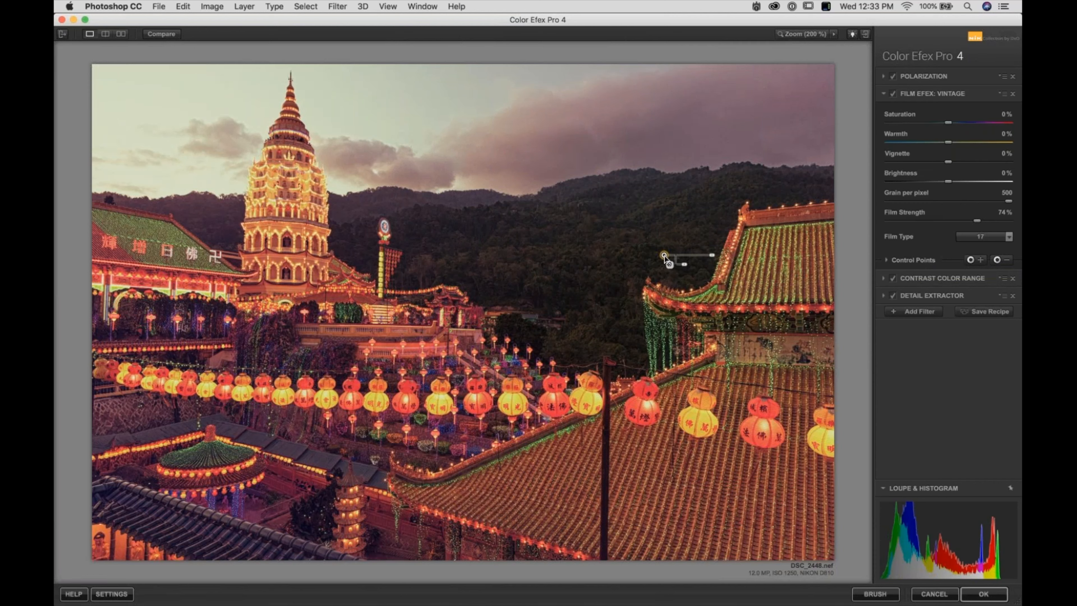
pyautogui.moveTo(664, 256); pyautogui.dragTo(321, 446)
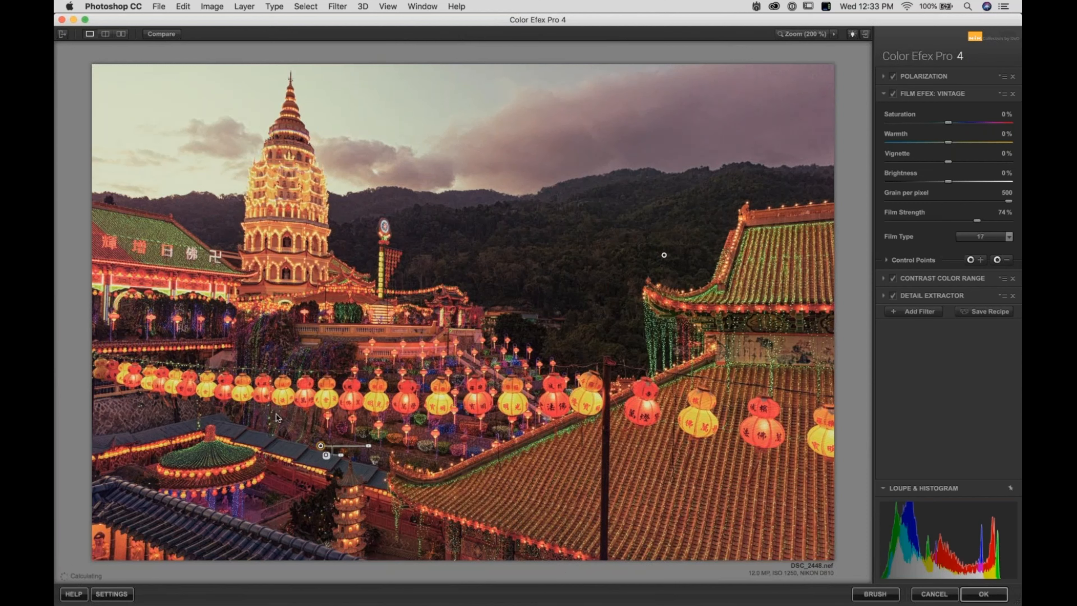
pyautogui.moveTo(320, 447); pyautogui.dragTo(325, 195)
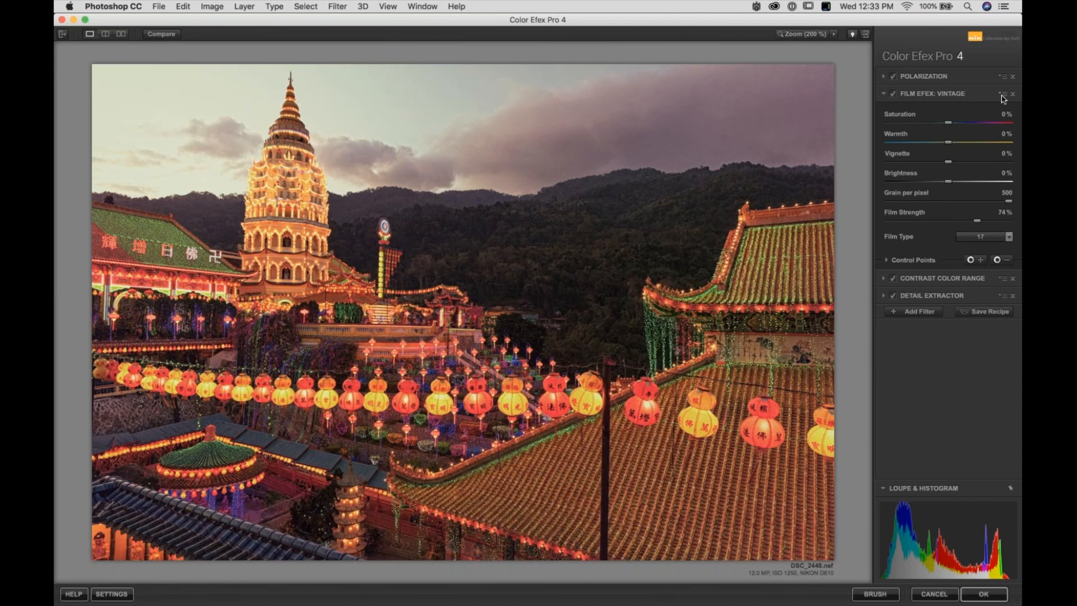
# - Select the control points on the hillside, rooftops and pagoda, and copy them from Film Efex: Vintage
pyautogui.click(664, 255)
pyautogui.click(283, 196)
pyautogui.click(665, 255)
pyautogui.moveTo(710, 163); pyautogui.dragTo(207, 506)
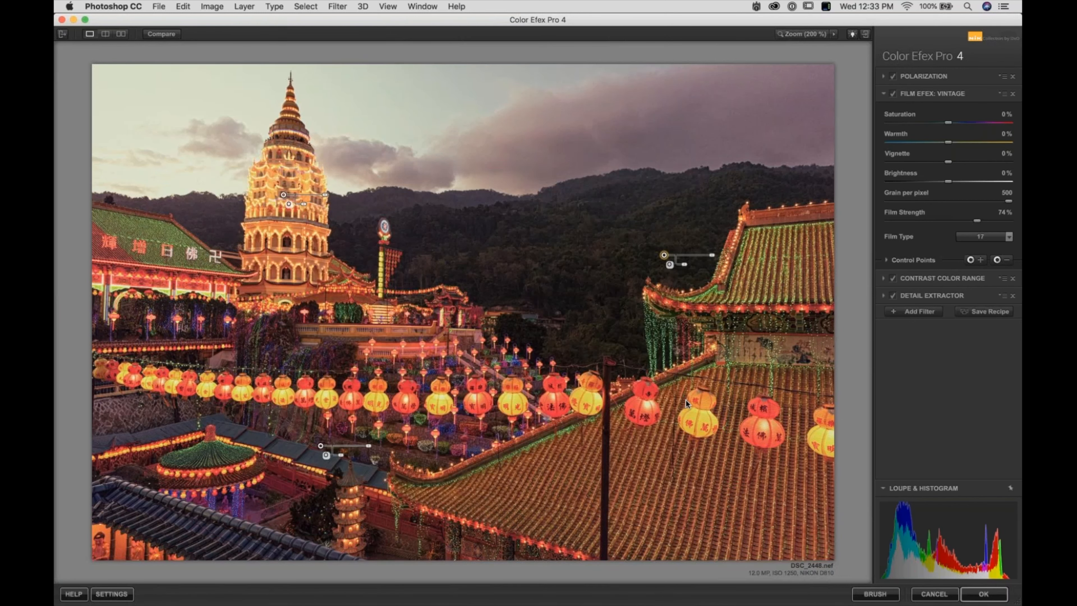
pyautogui.click(662, 187)
pyautogui.moveTo(716, 153); pyautogui.dragTo(245, 497)
pyautogui.click(1002, 94)
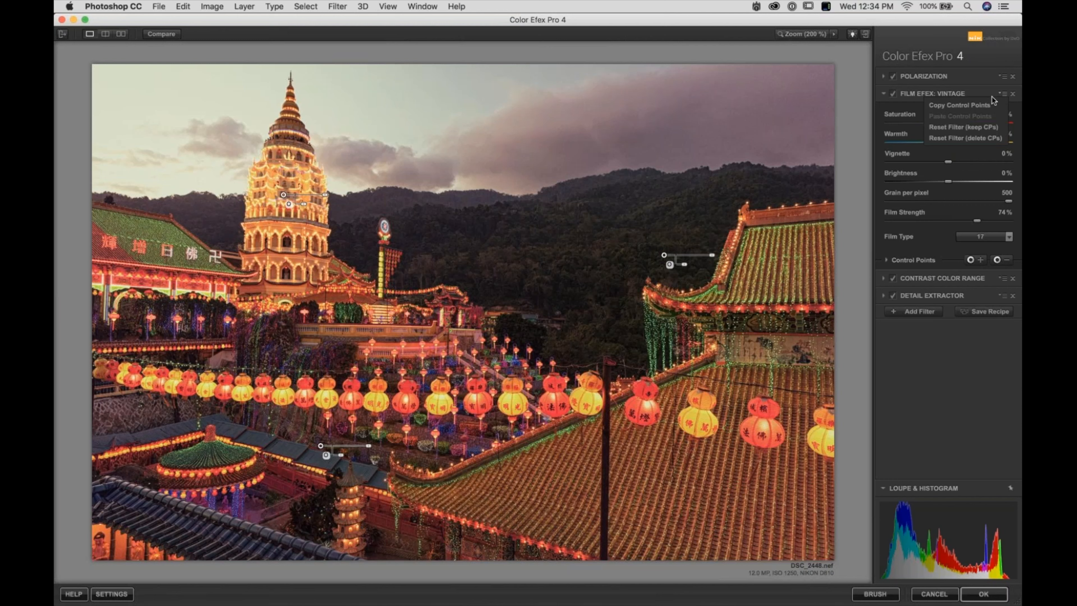
pyautogui.click(952, 105)
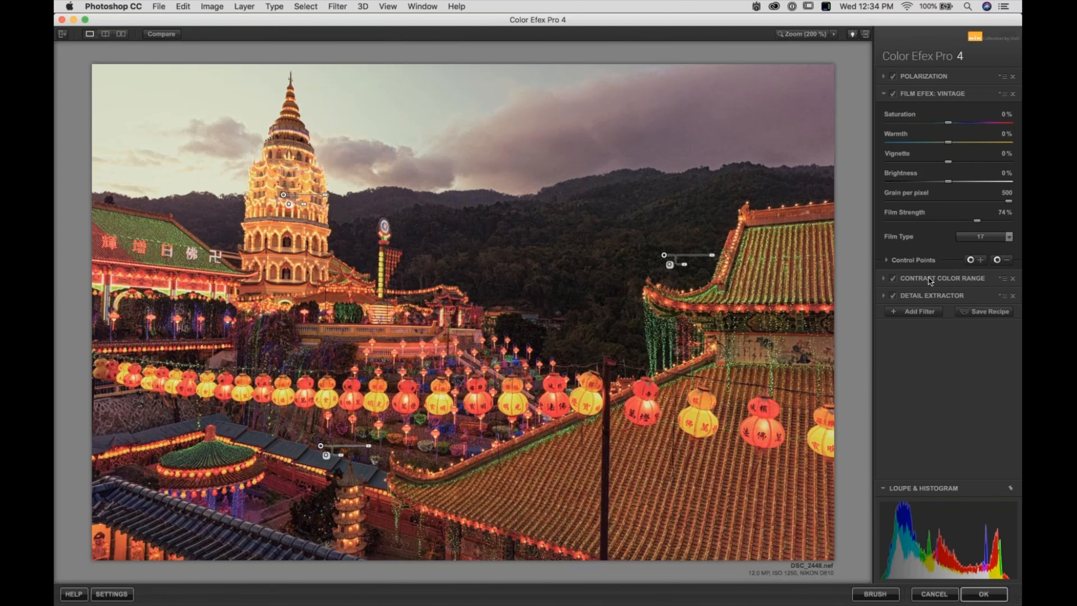
# - Paste the copied control points into the Detail Extractor filter and deselect them on the image
pyautogui.click(928, 296)
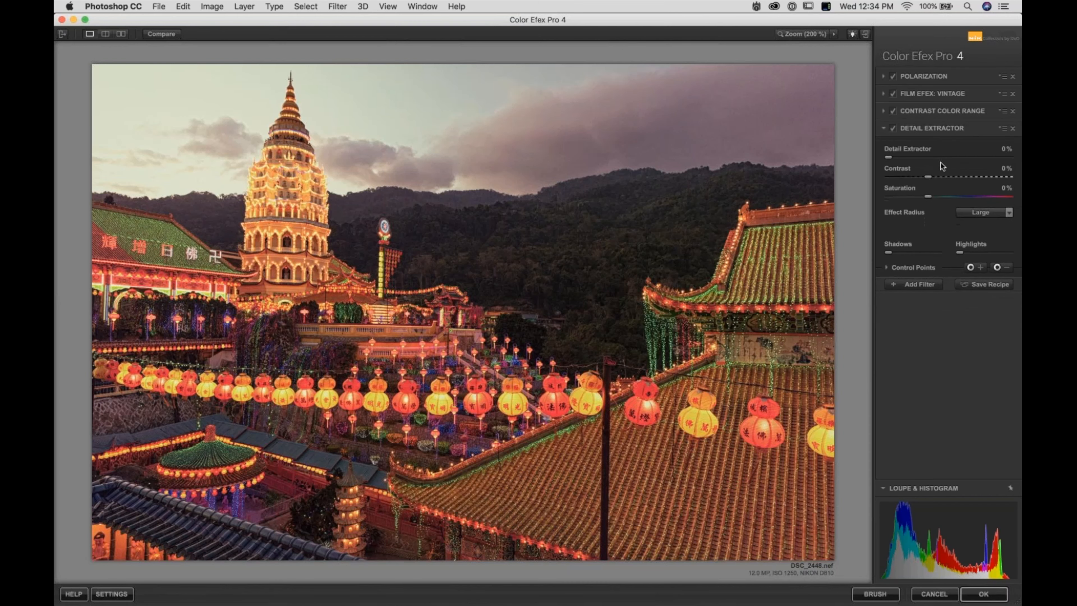
pyautogui.click(1003, 129)
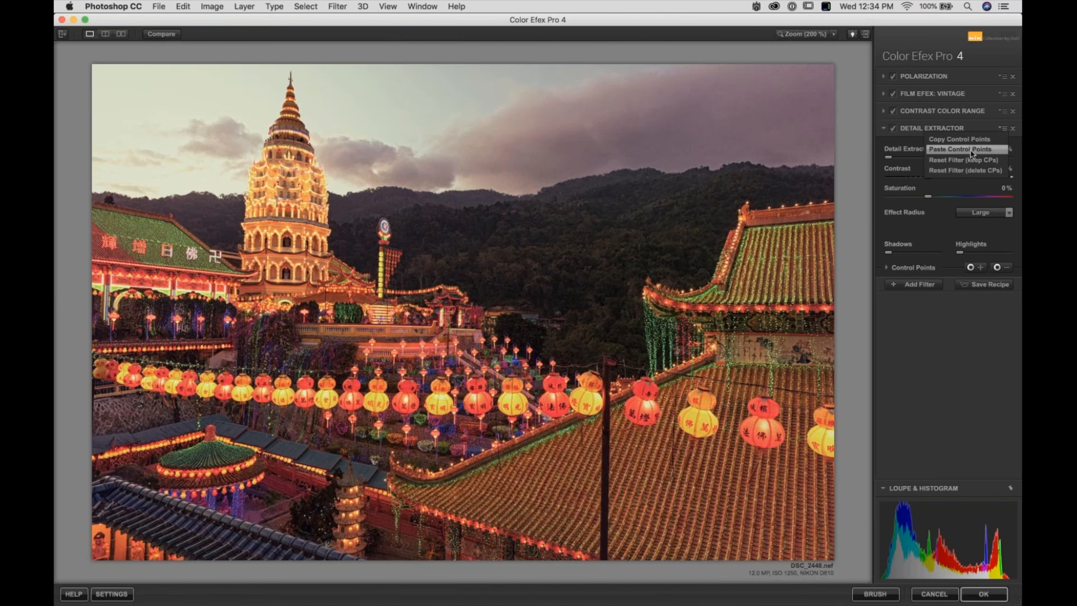
pyautogui.click(953, 149)
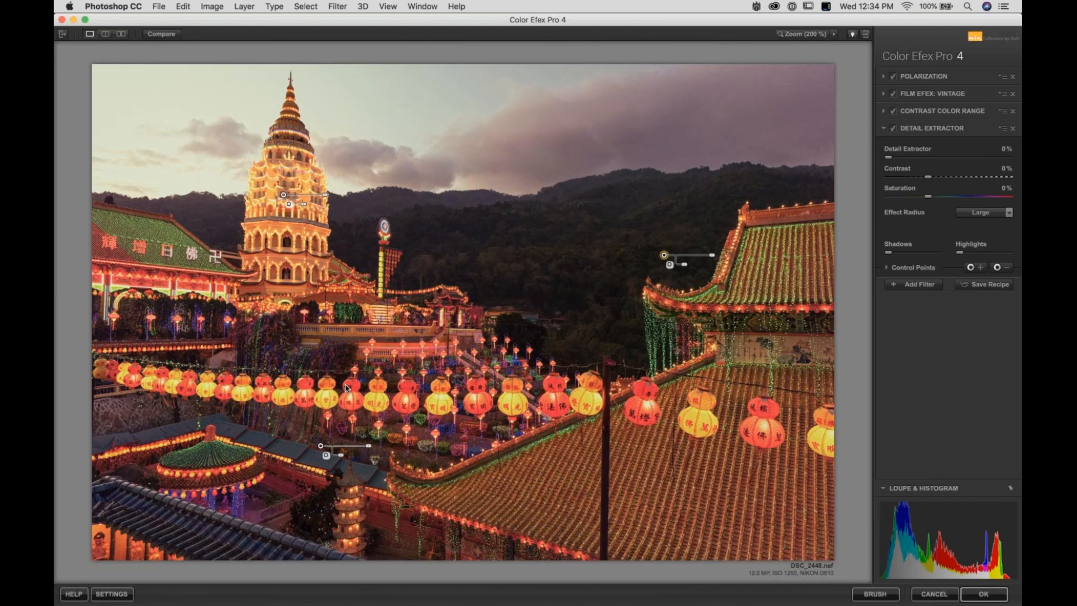
pyautogui.click(424, 260)
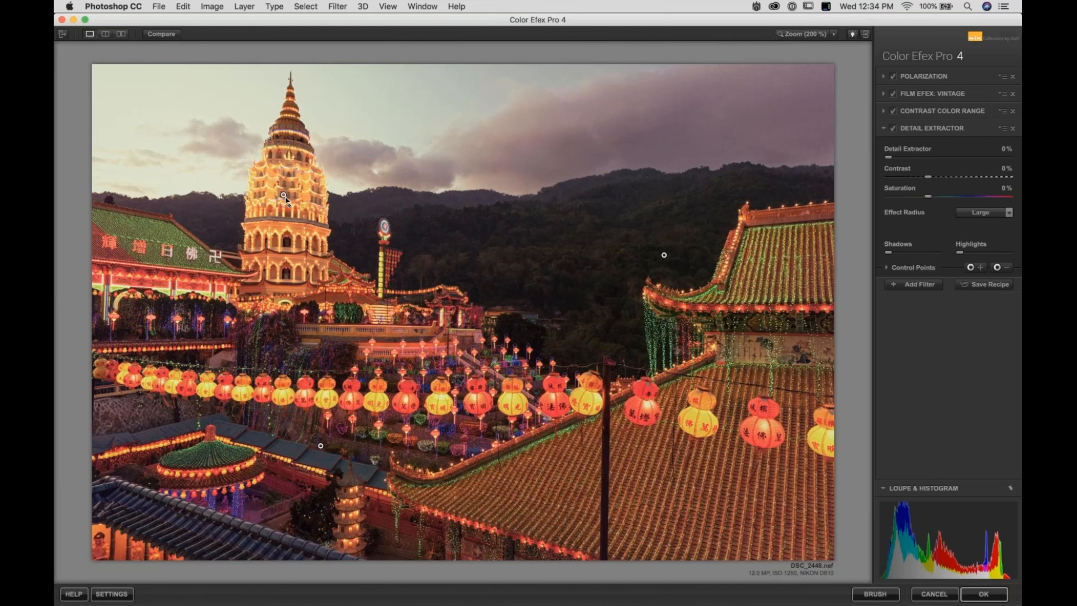
# - Compare the filtered temple image with the original twice, and apply the filter stack to return to Photoshop
pyautogui.click(165, 37)
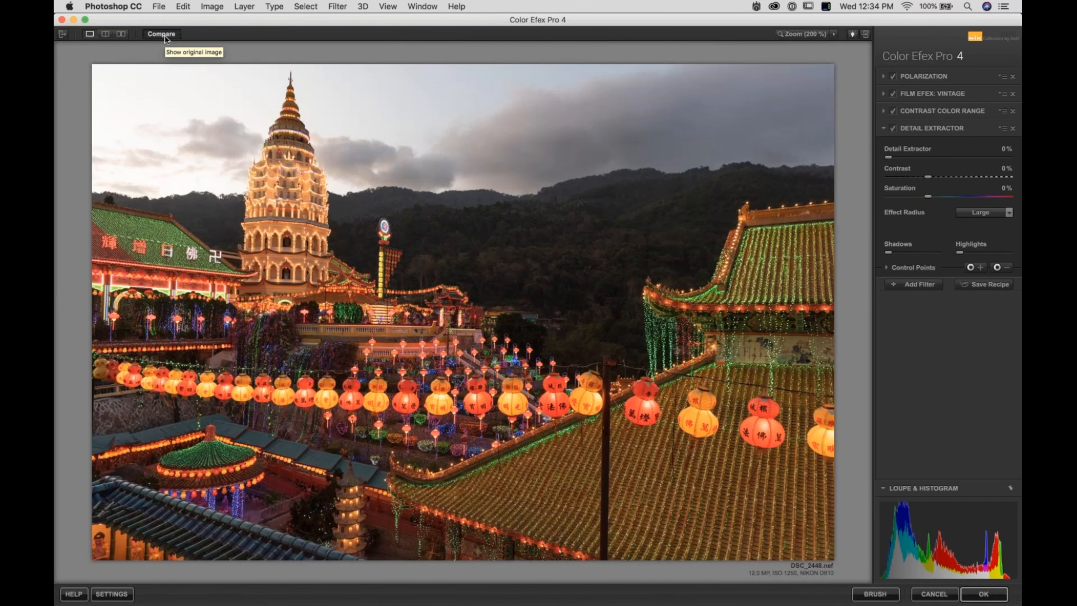
pyautogui.click(165, 37)
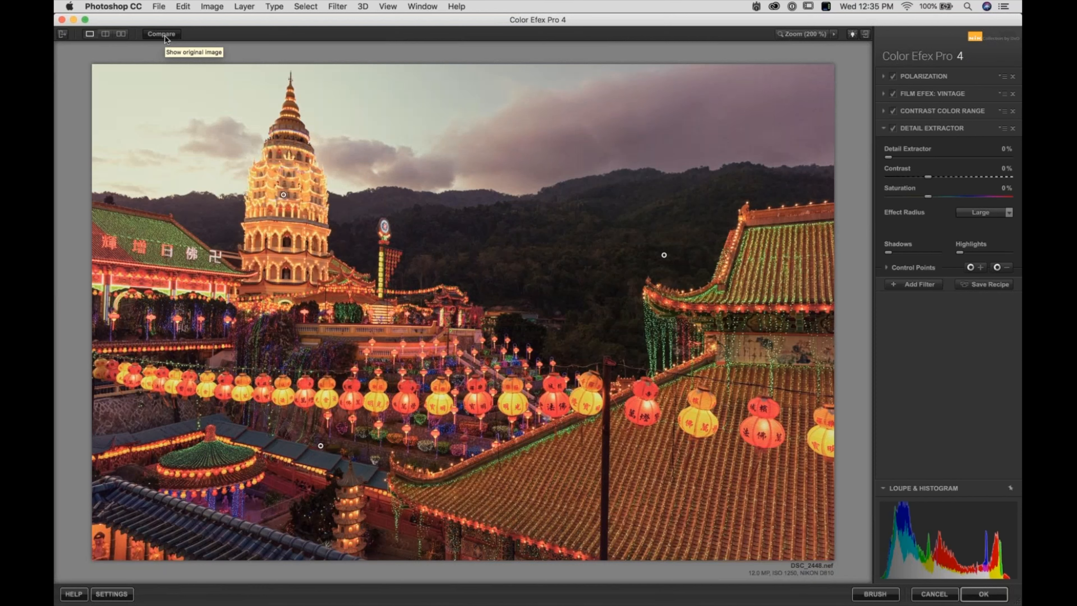
pyautogui.click(165, 37)
pyautogui.click(165, 37)
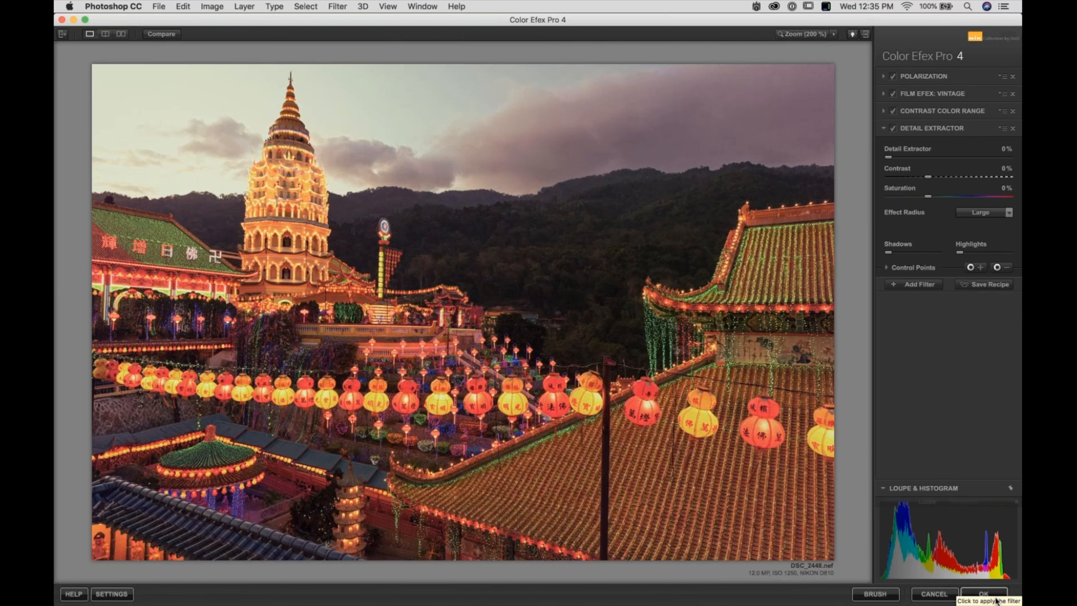
pyautogui.click(995, 599)
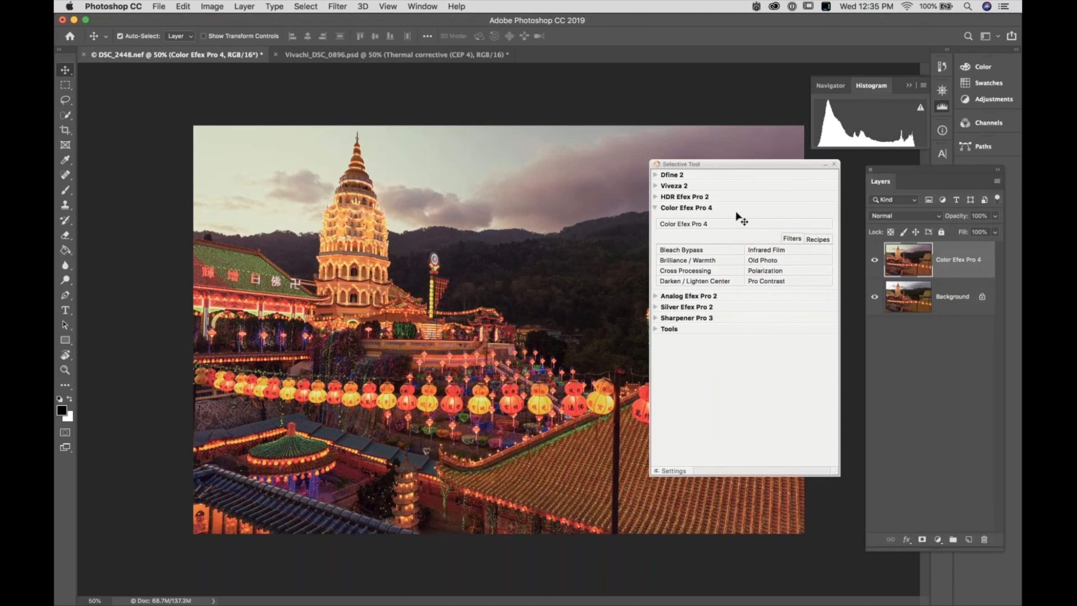
pyautogui.moveTo(763, 603)
pyautogui.click(847, 594)
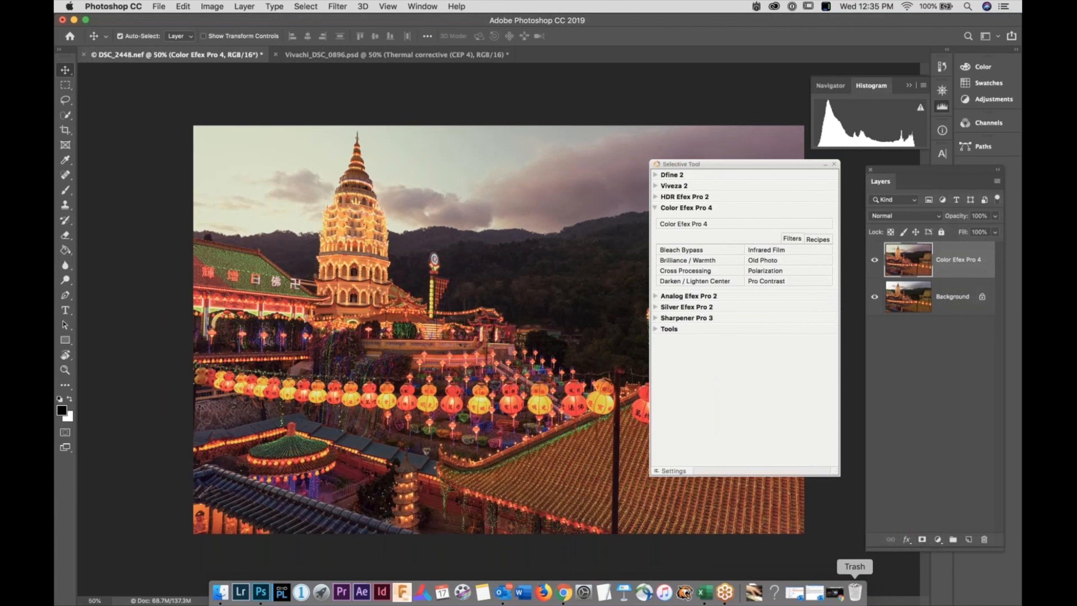